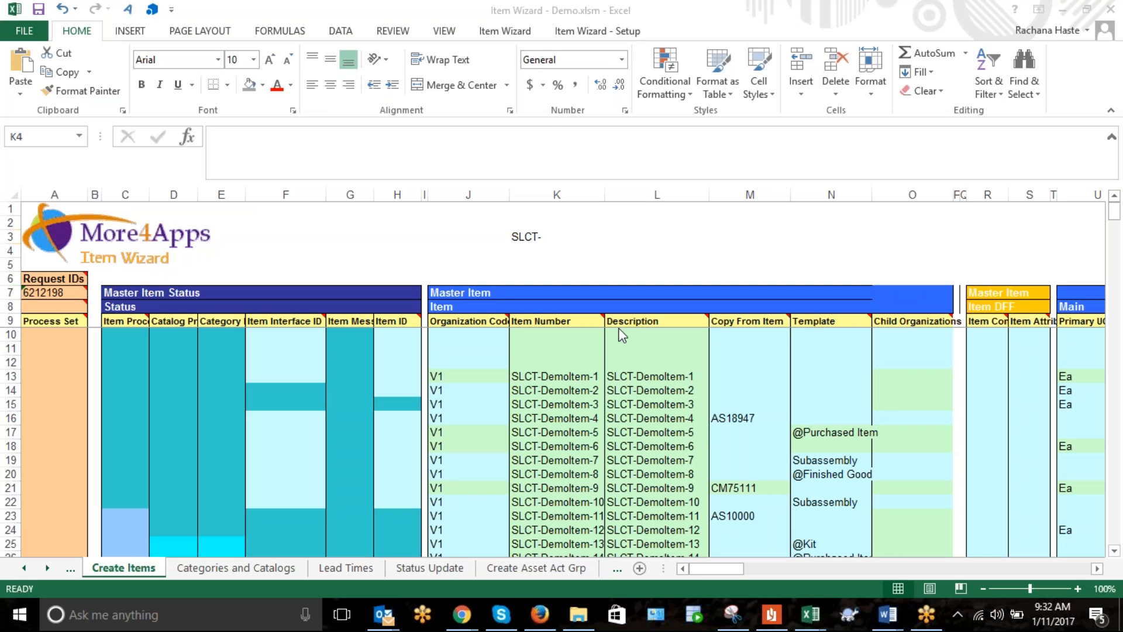
Examine the formulas behind the first item's Item Number and Description on the Create Items sheet.
{"action": "left_click", "coordinate": [567, 377]}
{"action": "scroll", "coordinate": [670, 392], "scroll_direction": "down", "scroll_amount": 1}
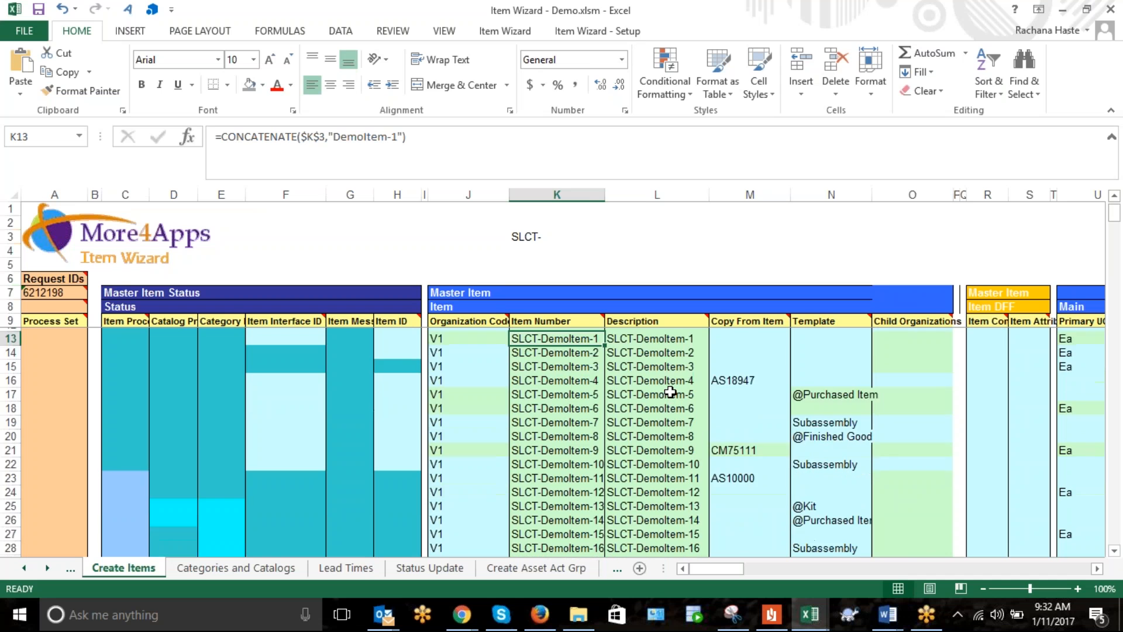
{"action": "scroll", "coordinate": [670, 392], "scroll_direction": "down", "scroll_amount": 3}
{"action": "scroll", "coordinate": [670, 390], "scroll_direction": "up", "scroll_amount": 4}
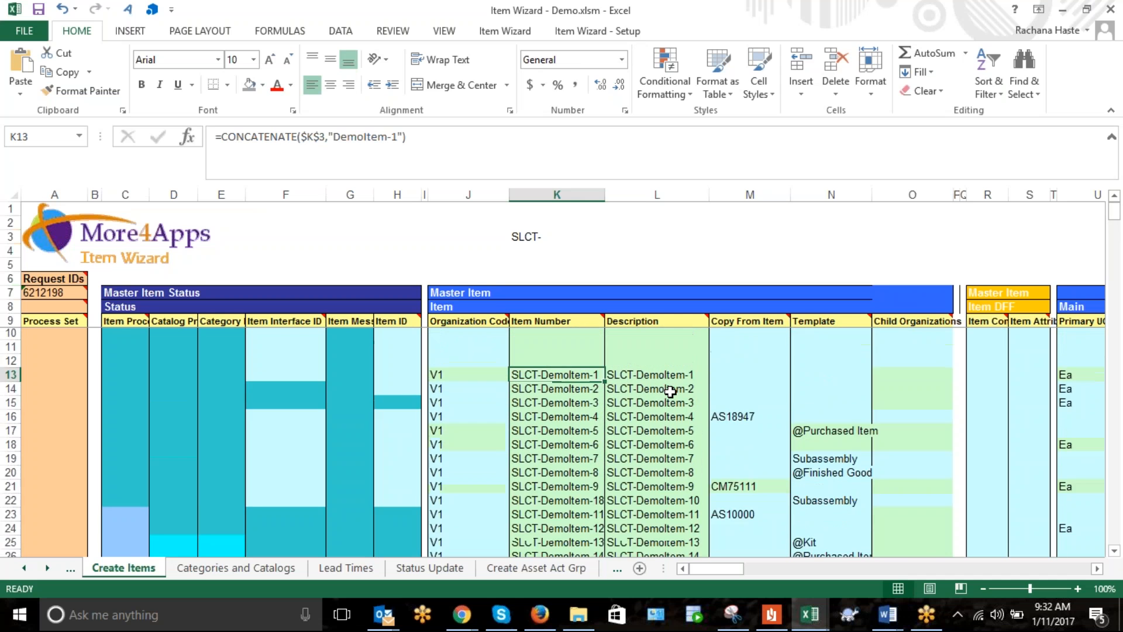
{"action": "left_click", "coordinate": [649, 378]}
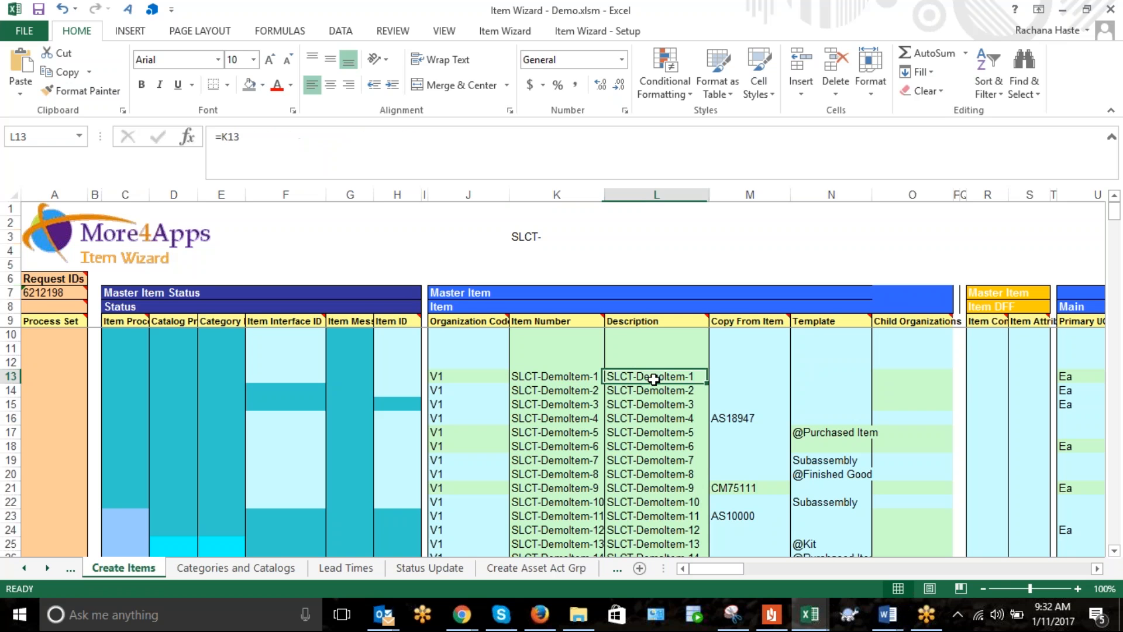
{"action": "left_click", "coordinate": [569, 380]}
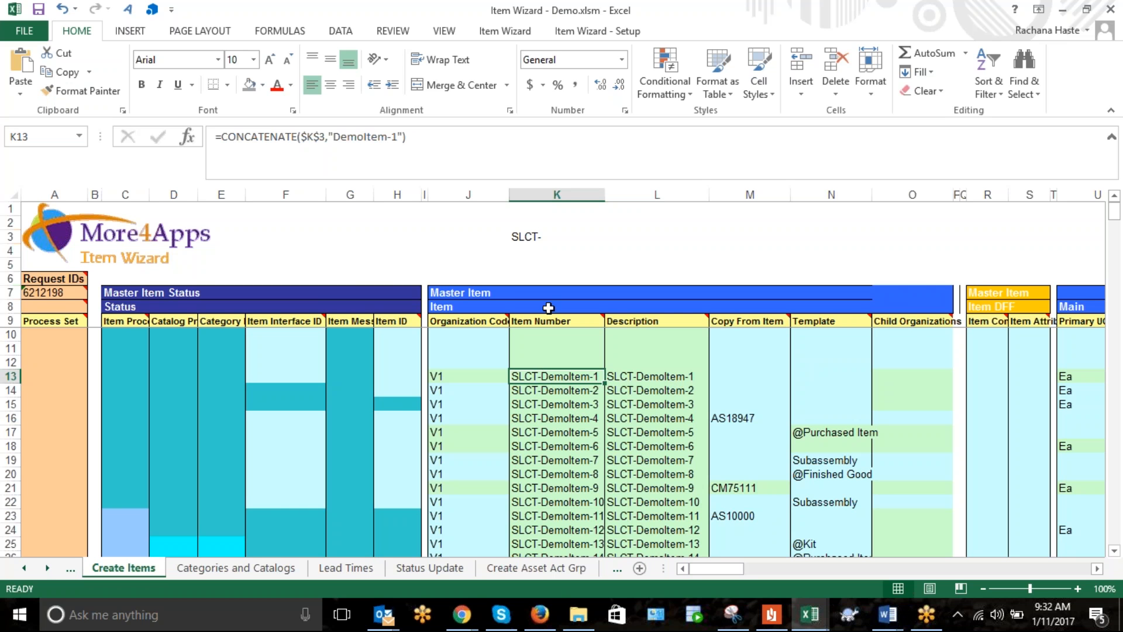
{"action": "left_click_drag", "start_coordinate": [704, 570], "coordinate": [695, 572]}
{"action": "mouse_move", "coordinate": [712, 572]}
{"action": "left_mouse_down"}
{"action": "mouse_move", "coordinate": [736, 567]}
{"action": "mouse_move", "coordinate": [711, 570]}
{"action": "left_mouse_up"}
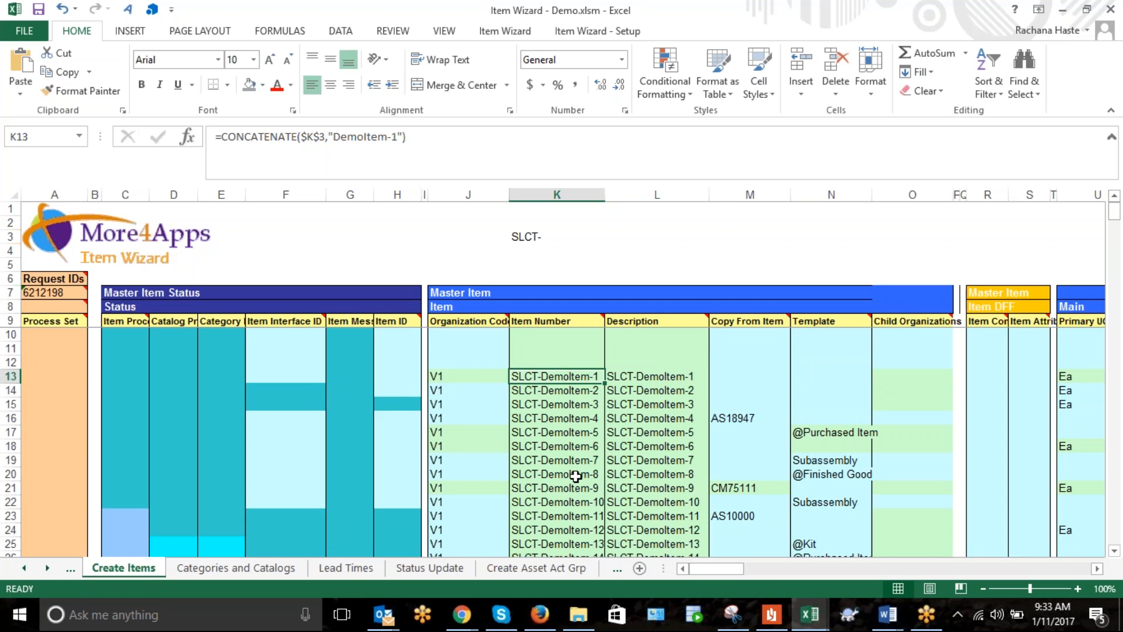
Switch to File Explorer and open Item Extension Wizard - Demo.xlsm from the Demos folder.
{"action": "left_click", "coordinate": [583, 619]}
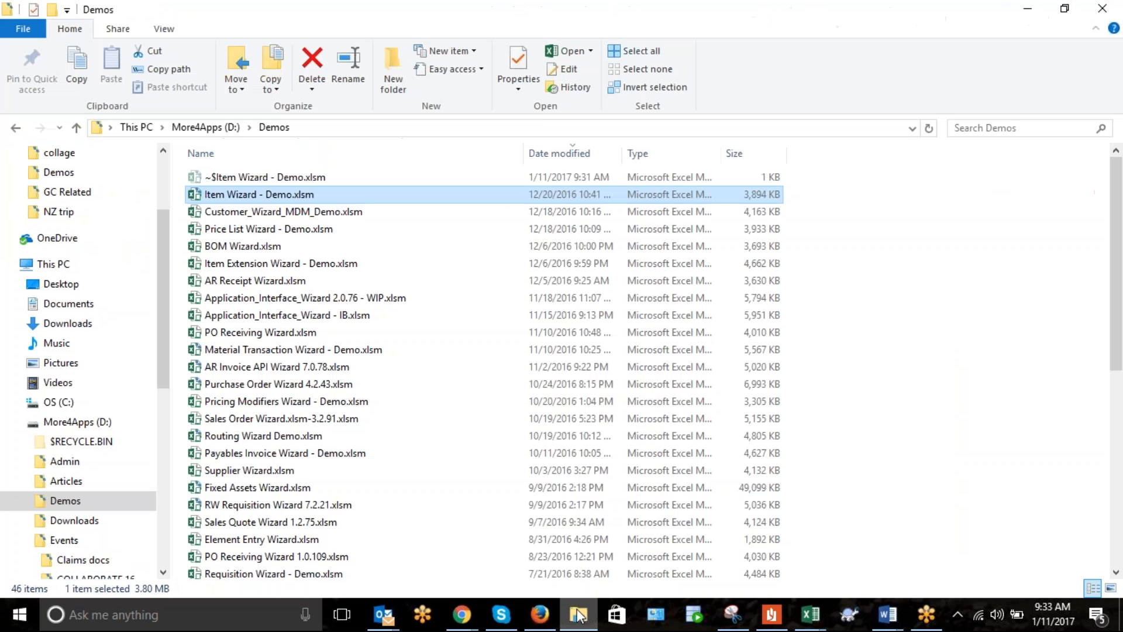
{"action": "left_click", "coordinate": [253, 250]}
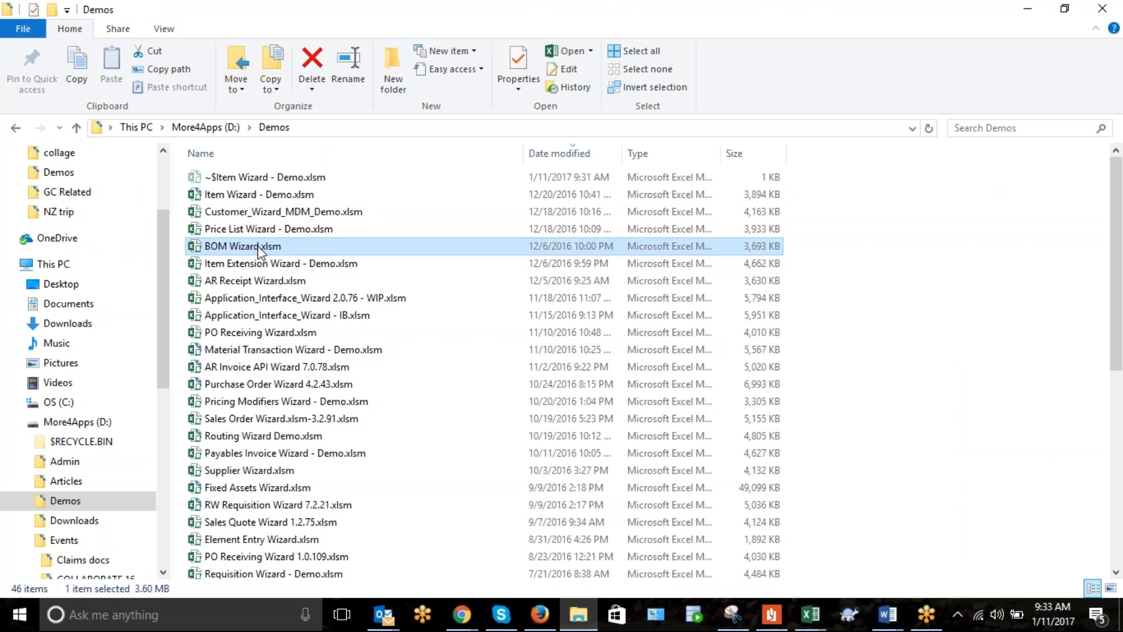
{"action": "left_click", "coordinate": [327, 264]}
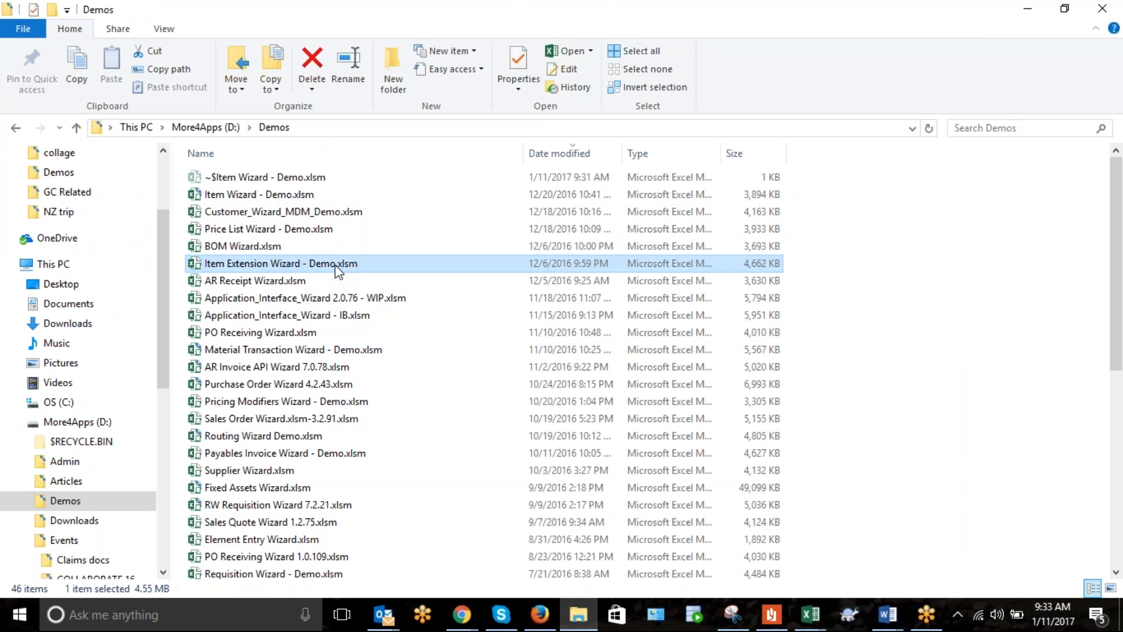
{"action": "double_click", "coordinate": [336, 264]}
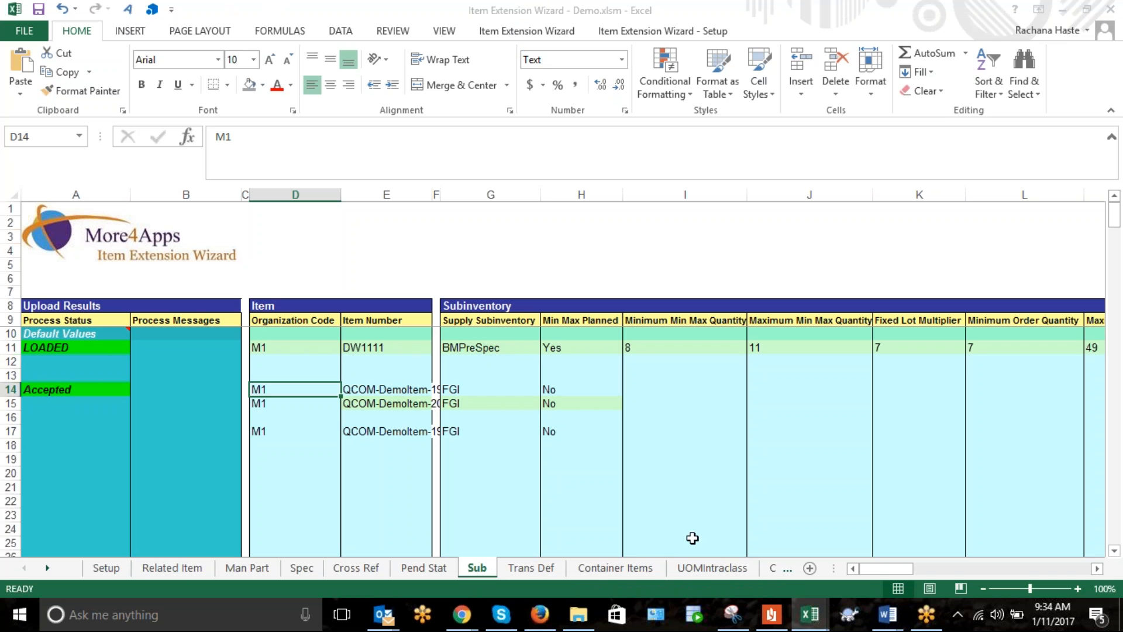
Return to the Demos folder in File Explorer and open BOM Wizard.xlsm.
{"action": "left_click", "coordinate": [809, 623]}
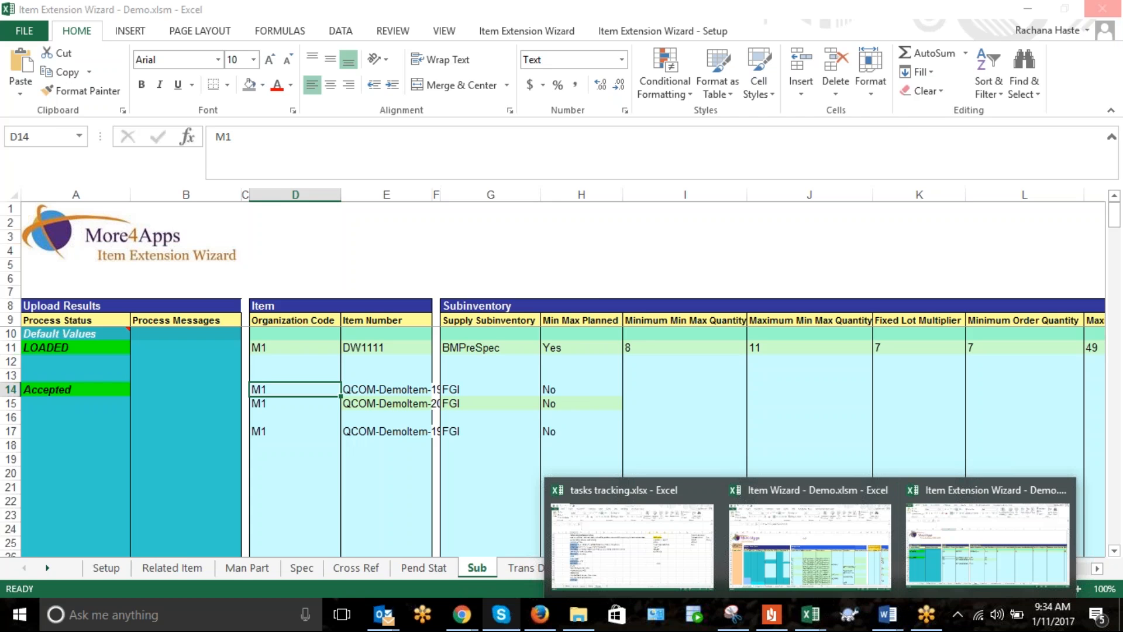
{"action": "left_click", "coordinate": [578, 614]}
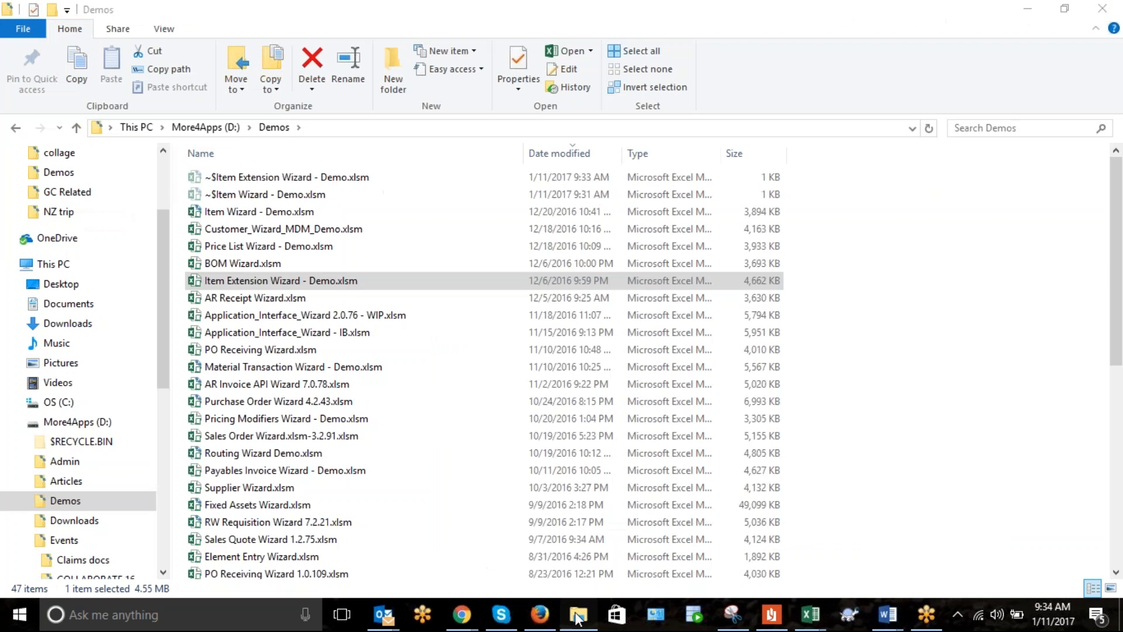
{"action": "left_click", "coordinate": [235, 266]}
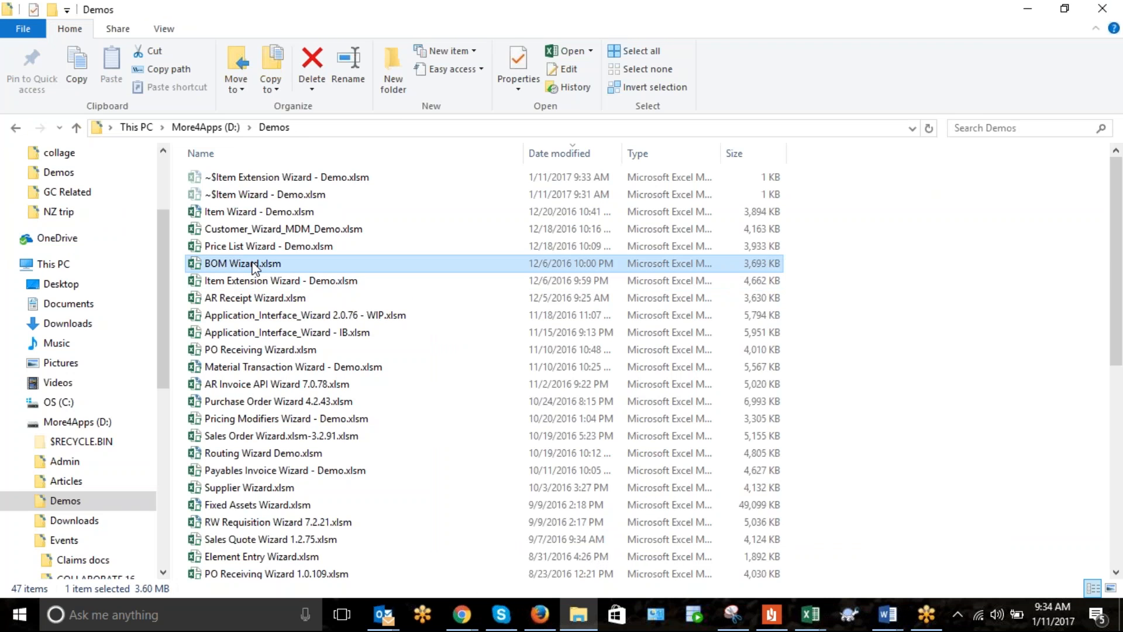
{"action": "double_click", "coordinate": [254, 266]}
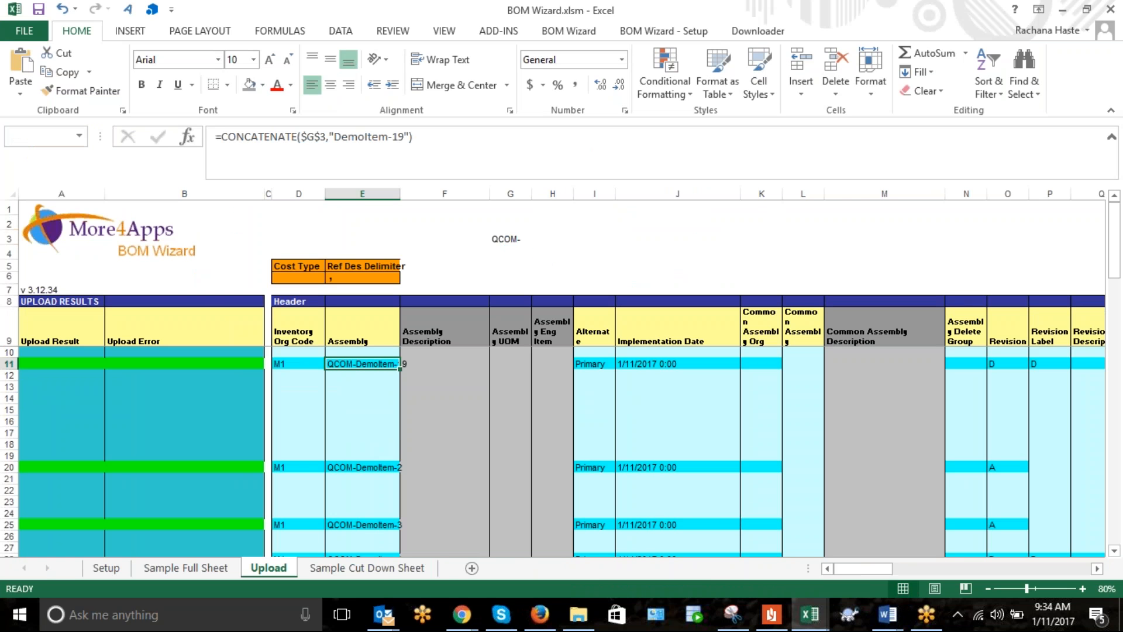
Change the item prefix in cell G3 of the Upload sheet to UCH-.
{"action": "double_click", "coordinate": [511, 239]}
{"action": "left_click_drag", "start_coordinate": [517, 238], "coordinate": [491, 239]}
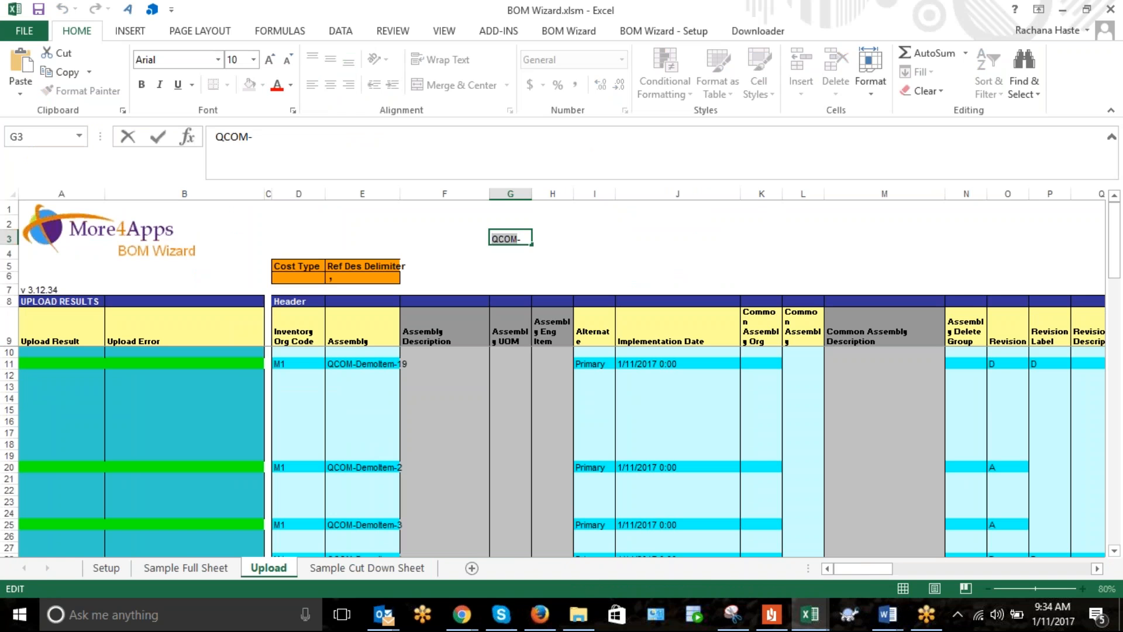
{"action": "type", "text": "UCH-"}
{"action": "key", "text": "Return"}
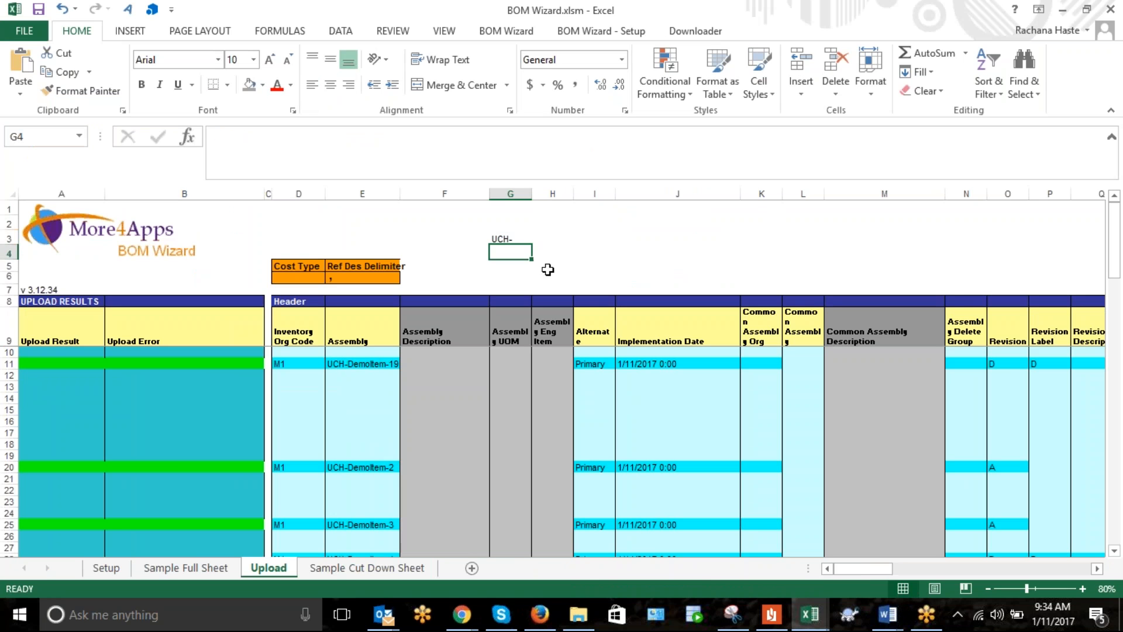
Check the Assembly formulas in E11 and E20 against the prefix cell G3.
{"action": "left_click", "coordinate": [357, 365]}
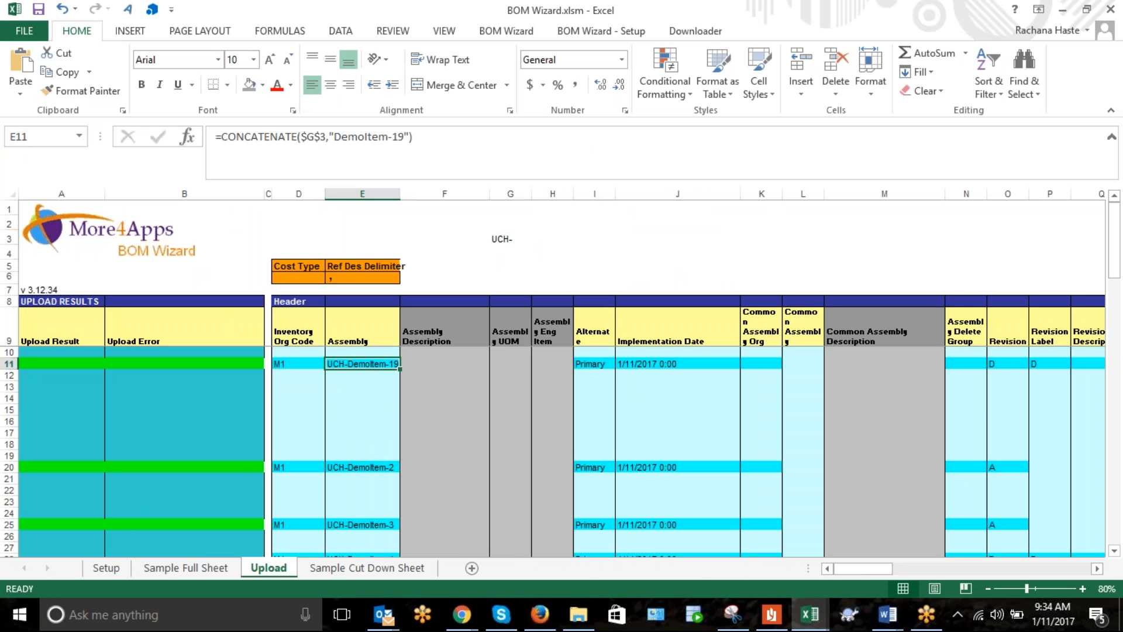
{"action": "left_click", "coordinate": [353, 467]}
{"action": "key", "text": "ctrl+Up"}
{"action": "left_click", "coordinate": [346, 466]}
{"action": "scroll", "coordinate": [500, 400], "scroll_direction": "down", "scroll_amount": 1}
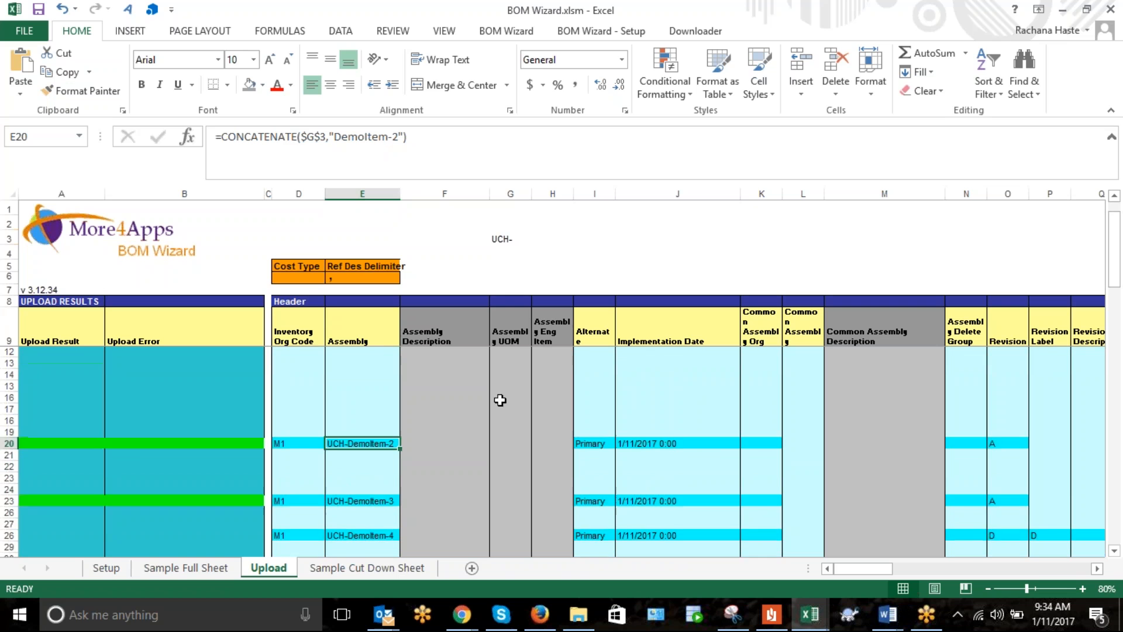
{"action": "scroll", "coordinate": [500, 400], "scroll_direction": "up", "scroll_amount": 1}
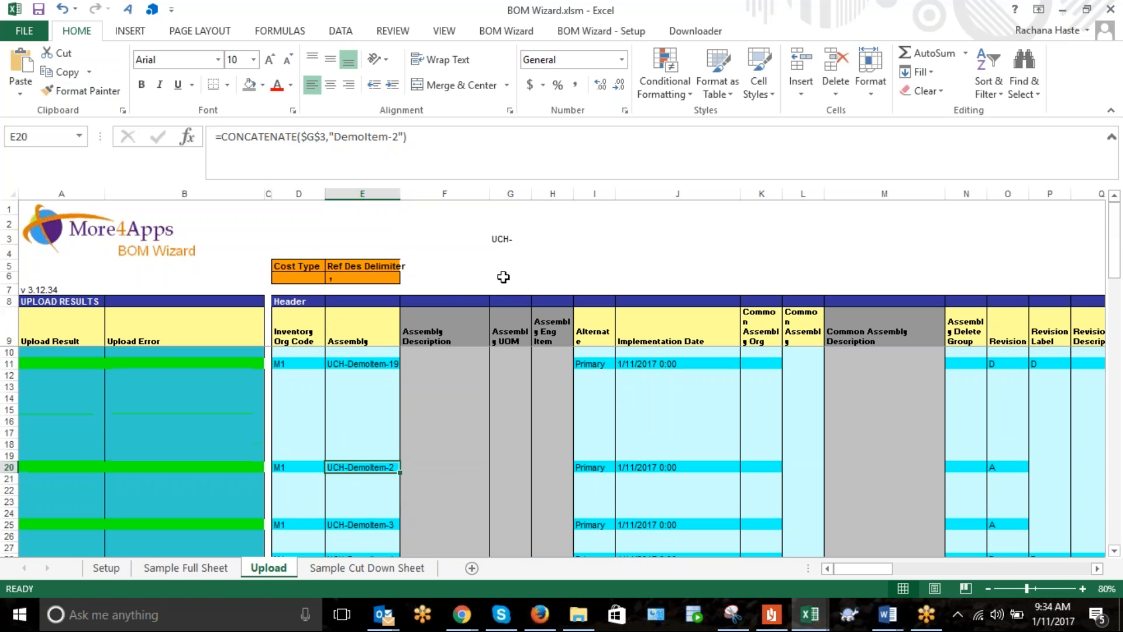
{"action": "left_click", "coordinate": [504, 243]}
{"action": "left_click", "coordinate": [366, 363]}
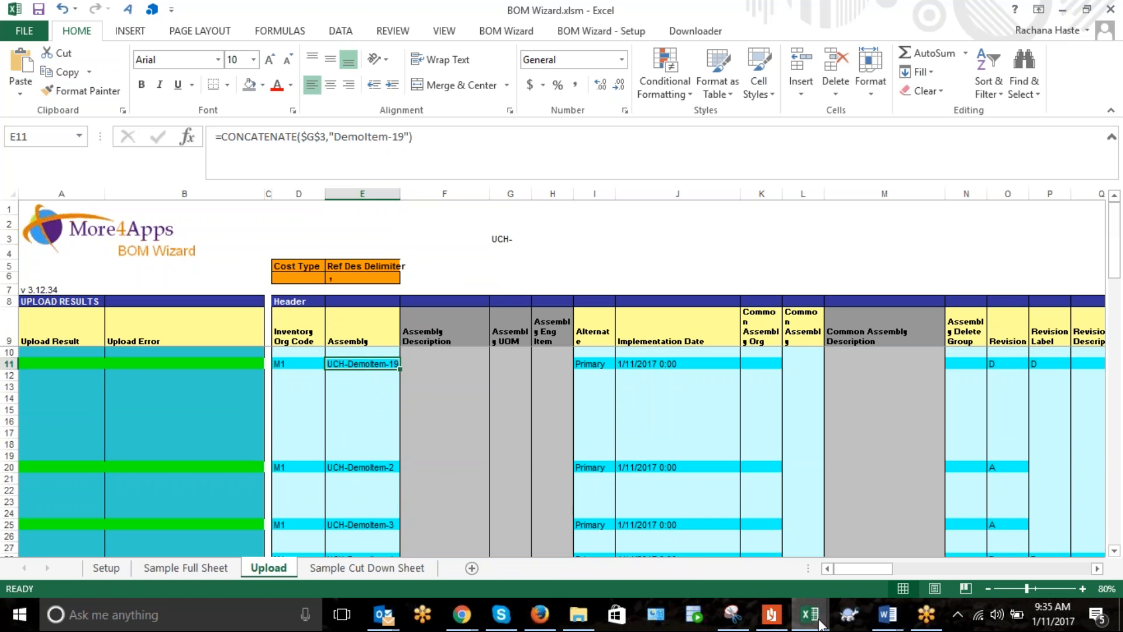
Close the Item Extension Wizard and Item Wizard demo workbooks, discarding the changes to Item Wizard - Demo.xlsm.
{"action": "mouse_move", "coordinate": [820, 622]}
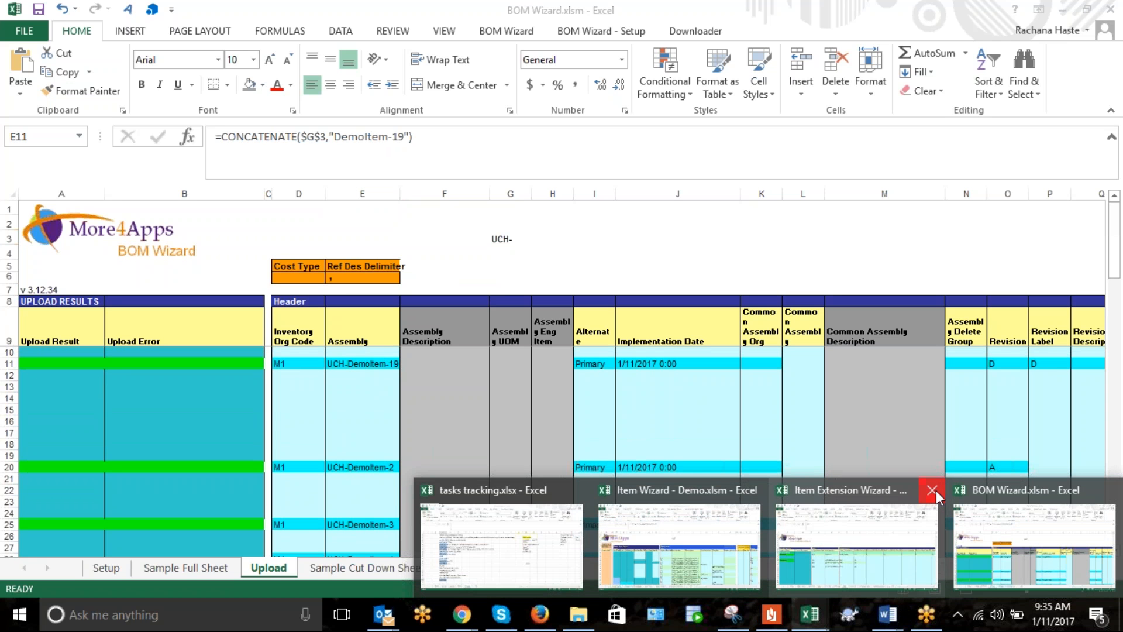
{"action": "left_click", "coordinate": [933, 490]}
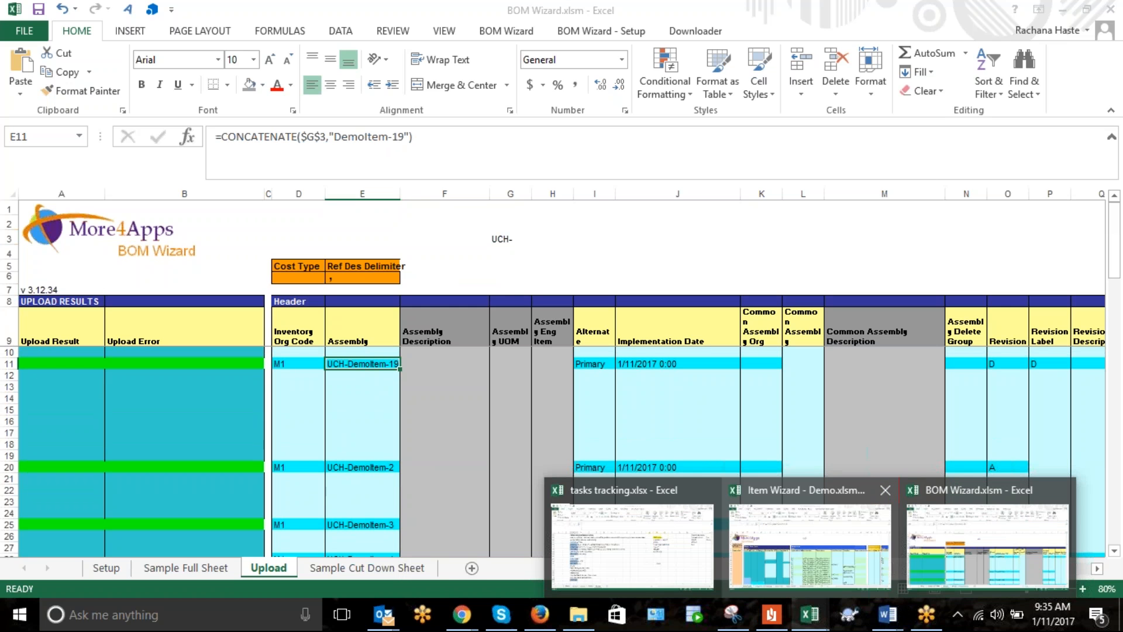
{"action": "left_click", "coordinate": [885, 491]}
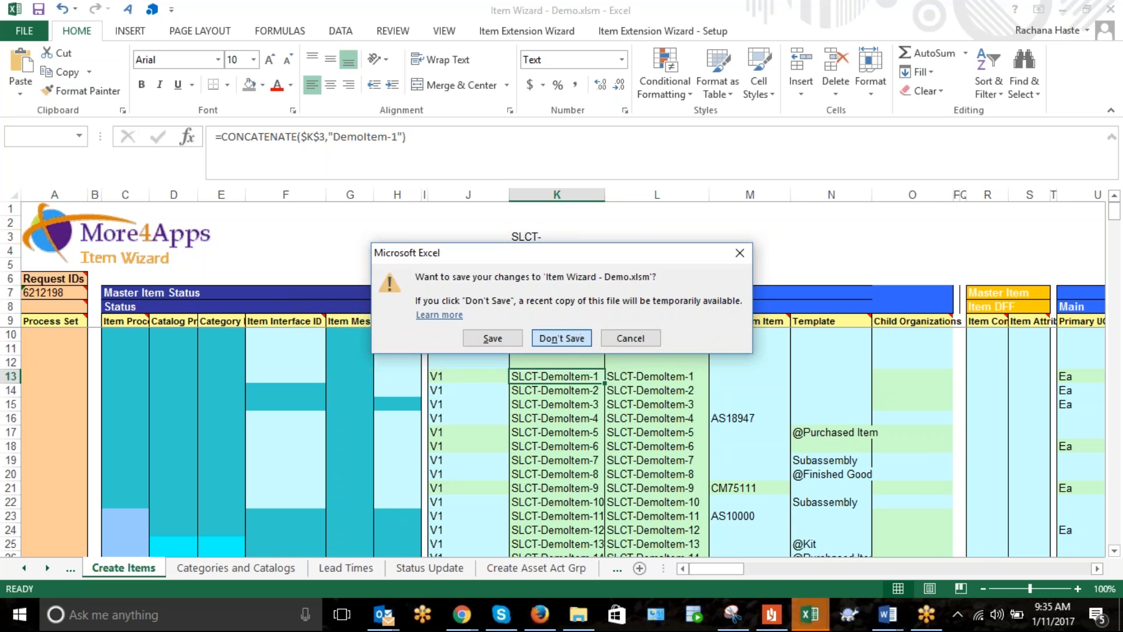
{"action": "left_click", "coordinate": [585, 339]}
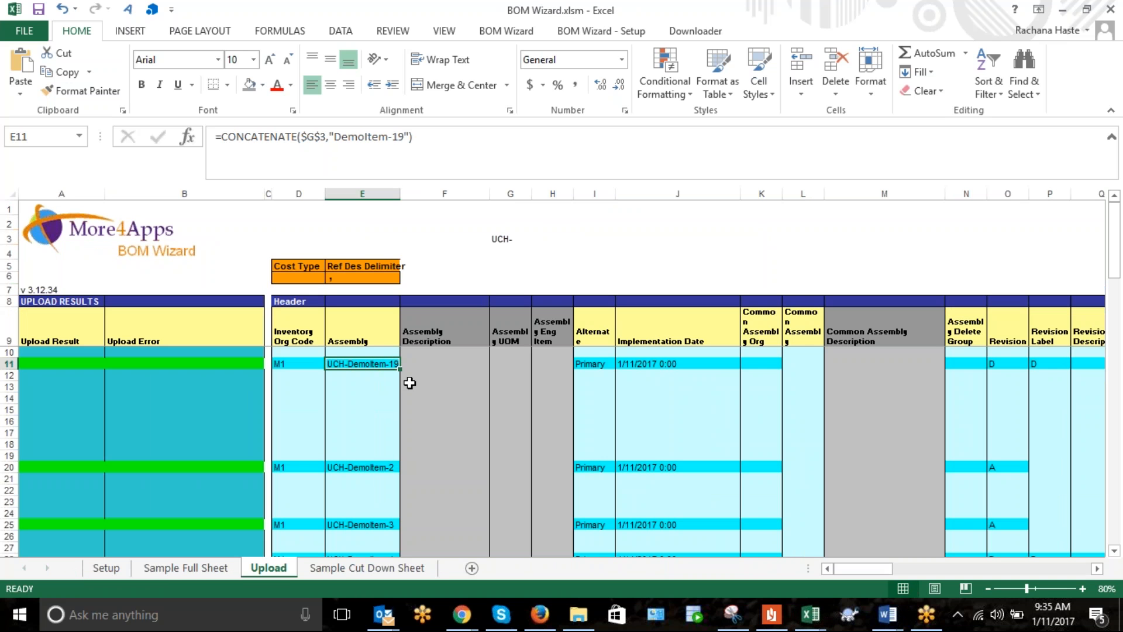
Review the Assembly formulas in E20, E25 and E11 and look through the assemblies further down.
{"action": "left_click", "coordinate": [371, 466]}
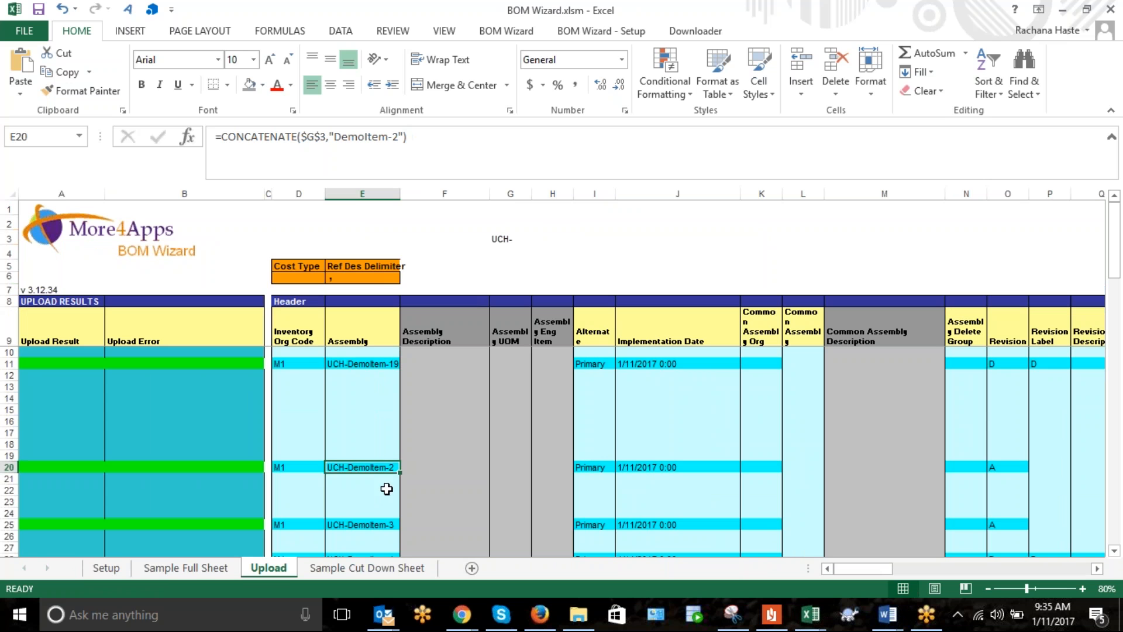
{"action": "left_click", "coordinate": [388, 525]}
{"action": "scroll", "coordinate": [387, 525], "scroll_direction": "down", "scroll_amount": 5}
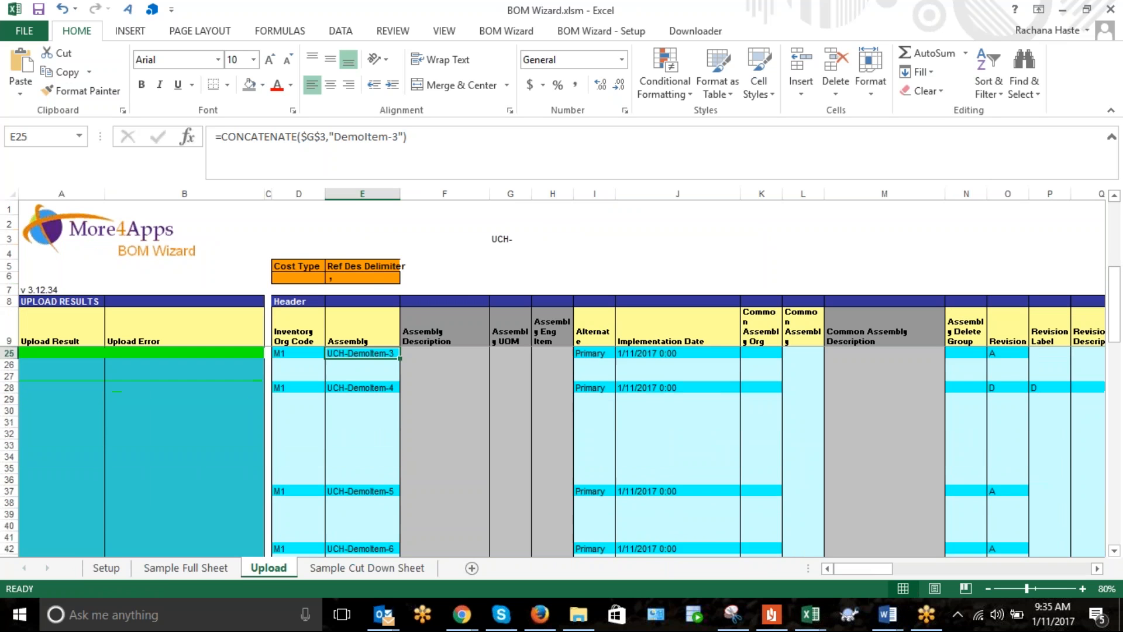
{"action": "scroll", "coordinate": [539, 426], "scroll_direction": "up", "scroll_amount": 5}
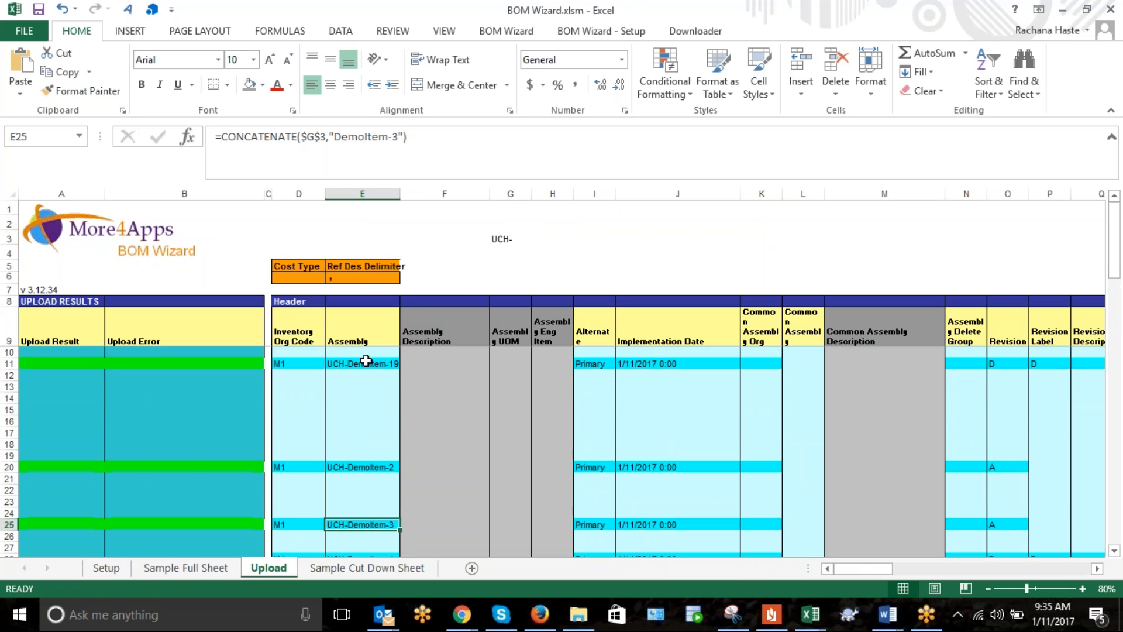
{"action": "left_click", "coordinate": [366, 361]}
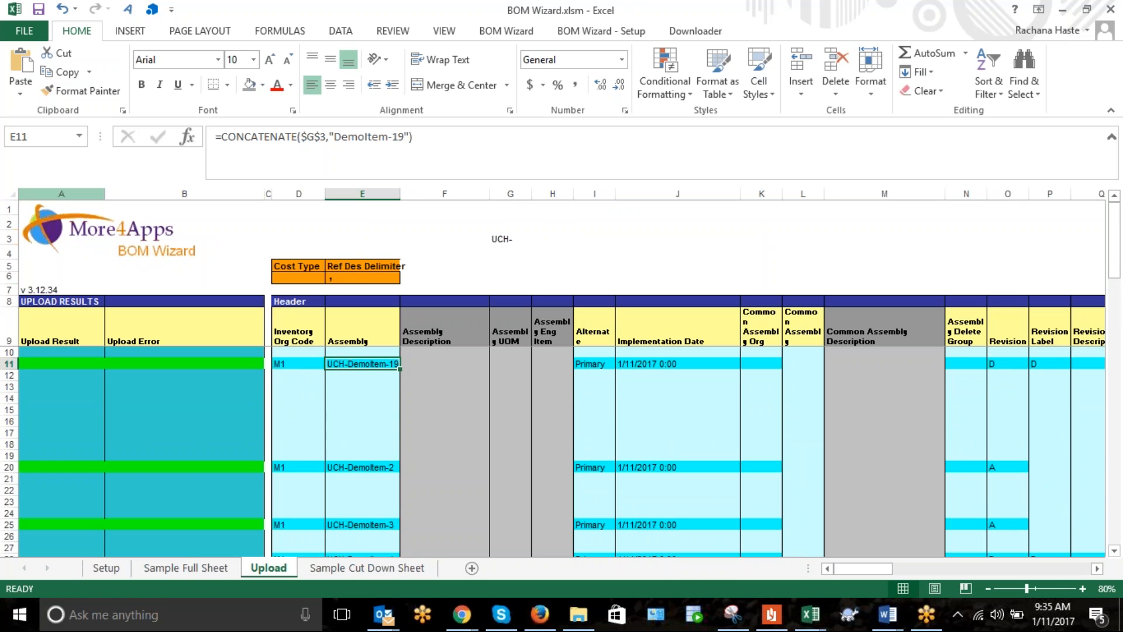
Inspect the Upload Results columns and the Alternate value in I11, and display the BOM Wizard commands.
{"action": "left_click_drag", "start_coordinate": [64, 190], "coordinate": [189, 189]}
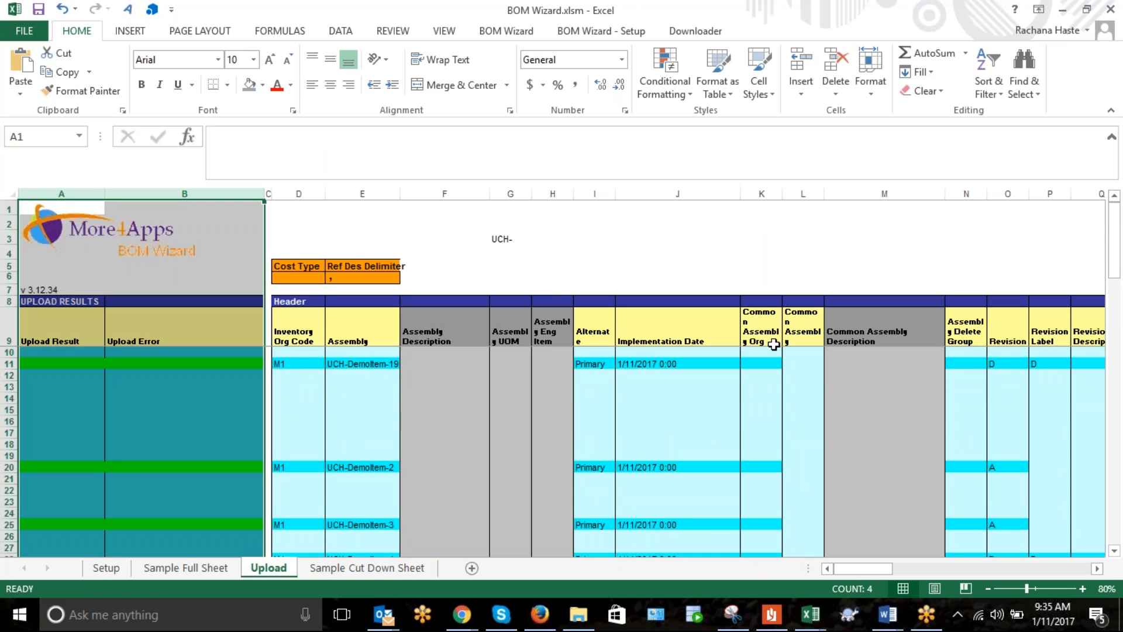
{"action": "left_click", "coordinate": [597, 364]}
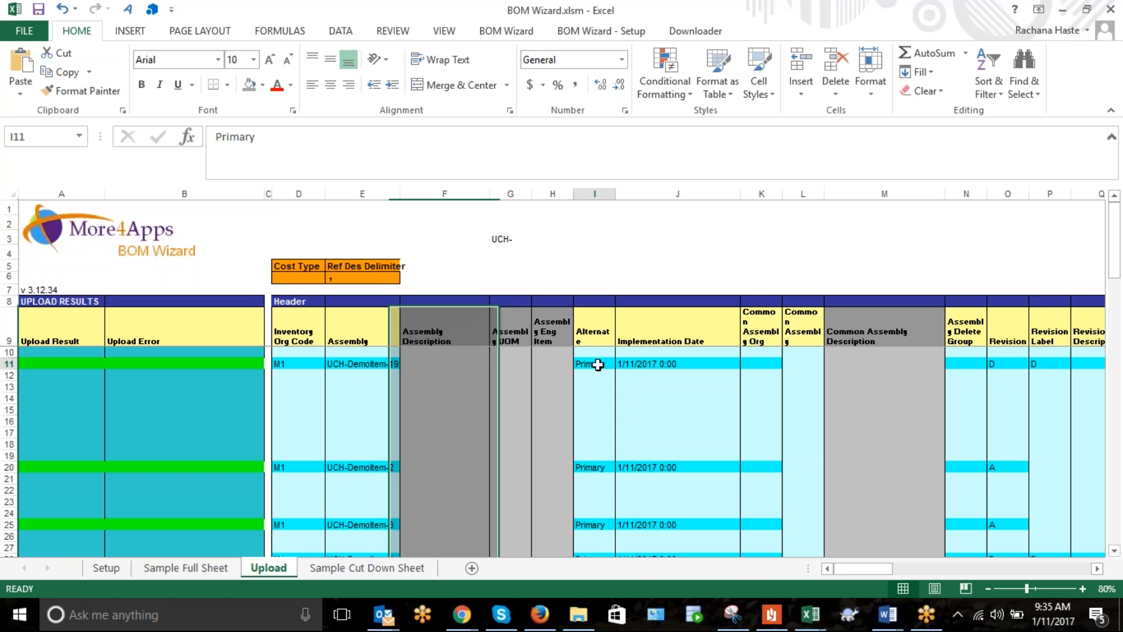
{"action": "left_click", "coordinate": [520, 36]}
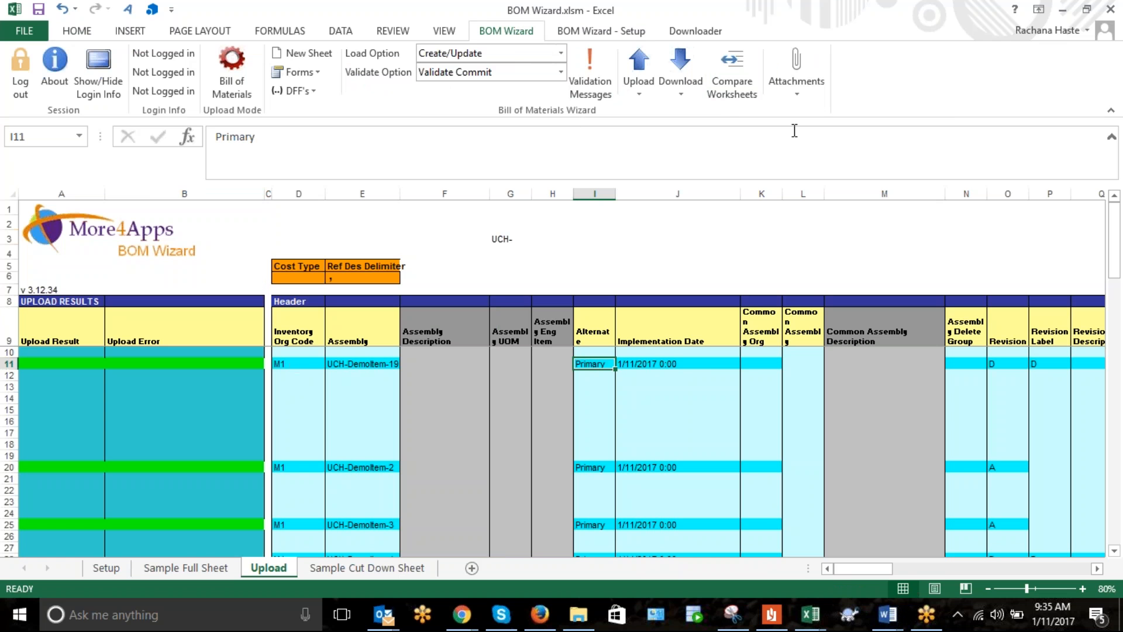
Examine the first assembly's upload result, upload error, inventory org code and assembly cells in row 11.
{"action": "left_click", "coordinate": [286, 365]}
{"action": "left_click_drag", "start_coordinate": [294, 409], "coordinate": [398, 389]}
{"action": "scroll", "coordinate": [304, 410], "scroll_direction": "up", "scroll_amount": 2}
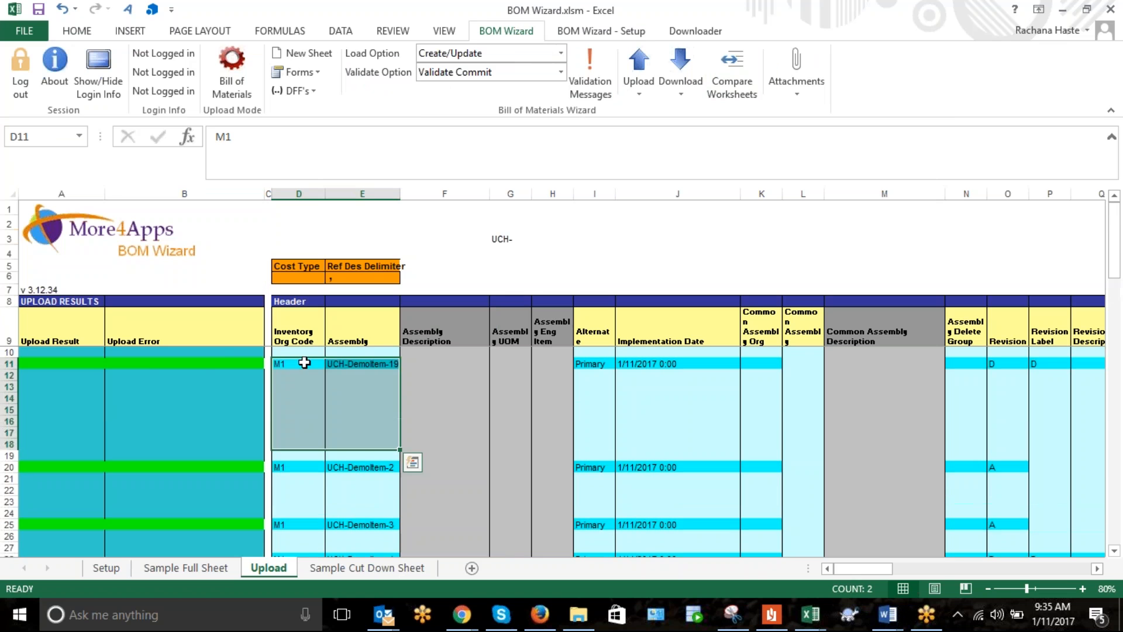
{"action": "left_click", "coordinate": [302, 361]}
{"action": "left_click", "coordinate": [90, 362]}
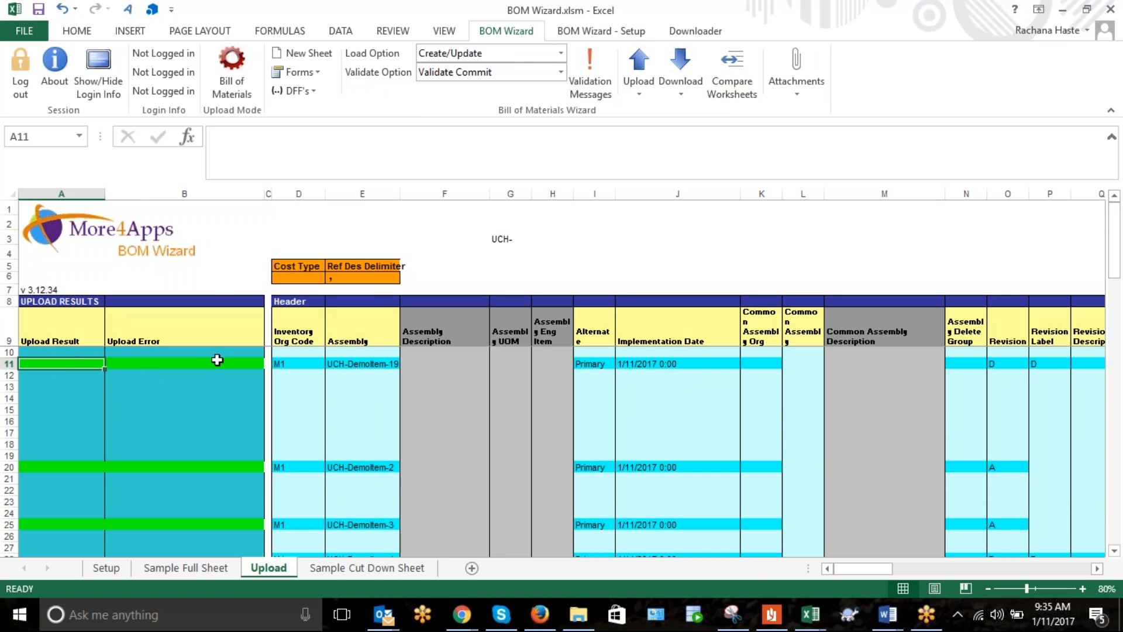
{"action": "left_click", "coordinate": [219, 361]}
{"action": "left_click", "coordinate": [303, 355]}
{"action": "left_click", "coordinate": [374, 368]}
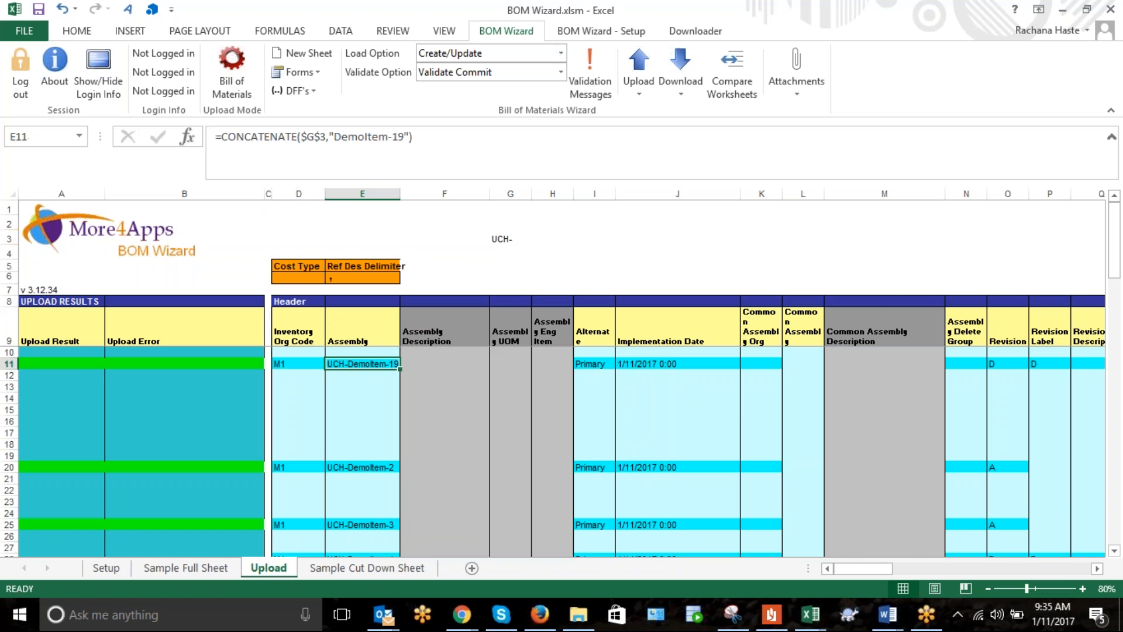
Examine the first assembly's Implementation Date and its component item sequence in the Main section.
{"action": "left_click_drag", "start_coordinate": [873, 566], "coordinate": [889, 573]}
{"action": "left_click", "coordinate": [455, 359]}
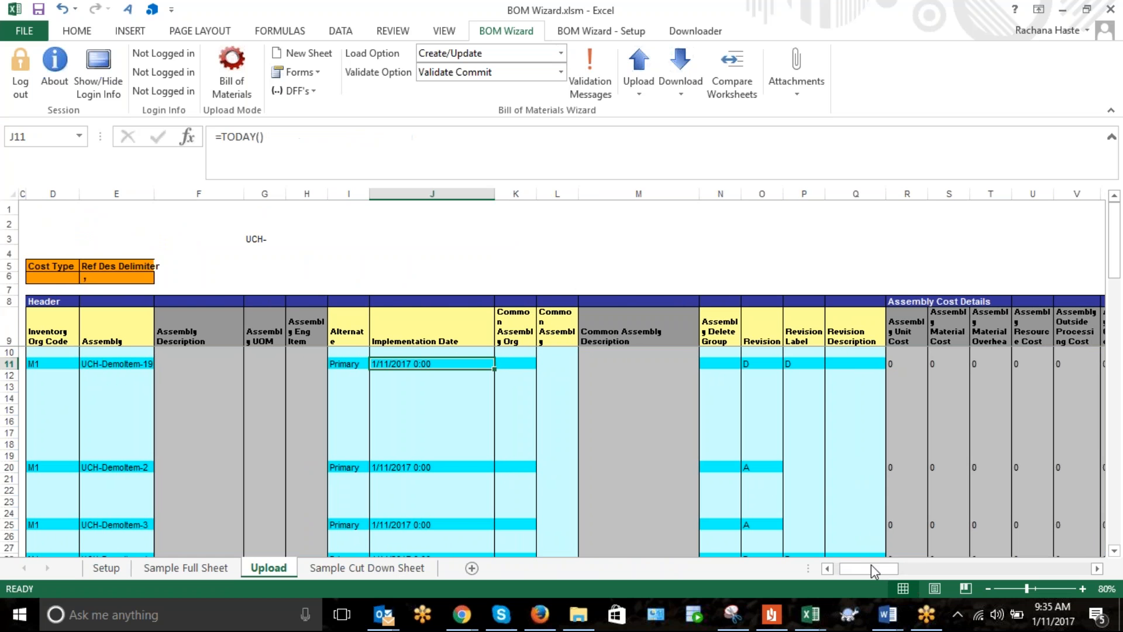
{"action": "left_click_drag", "start_coordinate": [871, 568], "coordinate": [921, 587]}
{"action": "left_click", "coordinate": [431, 364]}
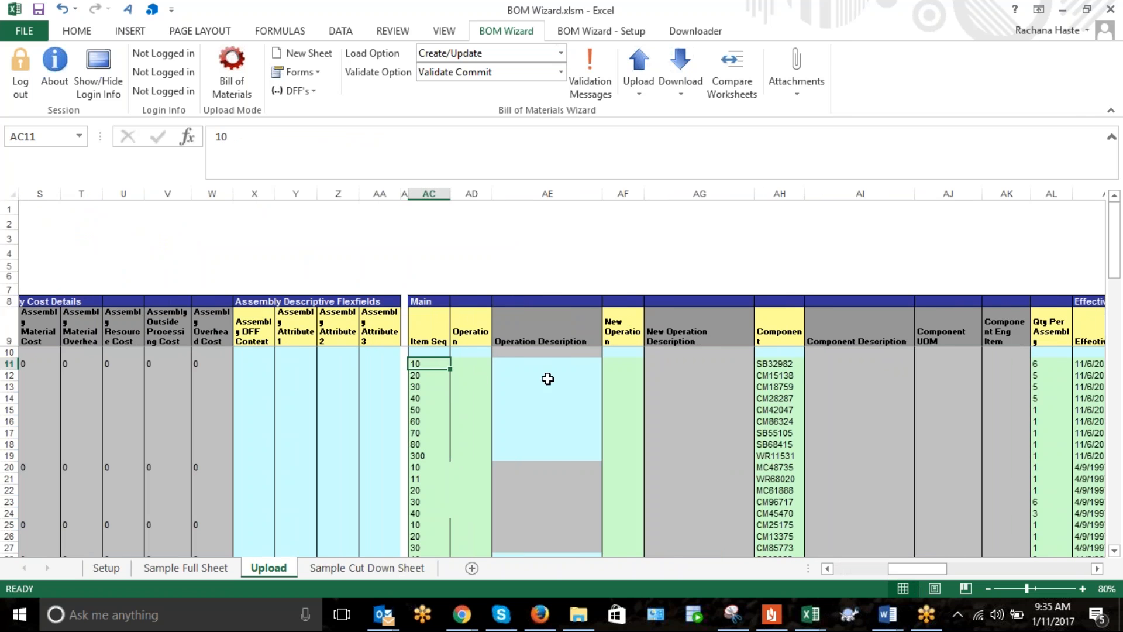
Examine the first component's values in row 11 from the Component column through the Order Entry and Shipping columns.
{"action": "left_click", "coordinate": [791, 365]}
{"action": "left_click_drag", "start_coordinate": [910, 571], "coordinate": [963, 575]}
{"action": "left_click", "coordinate": [757, 364]}
{"action": "left_click", "coordinate": [566, 365]}
{"action": "left_click", "coordinate": [430, 363]}
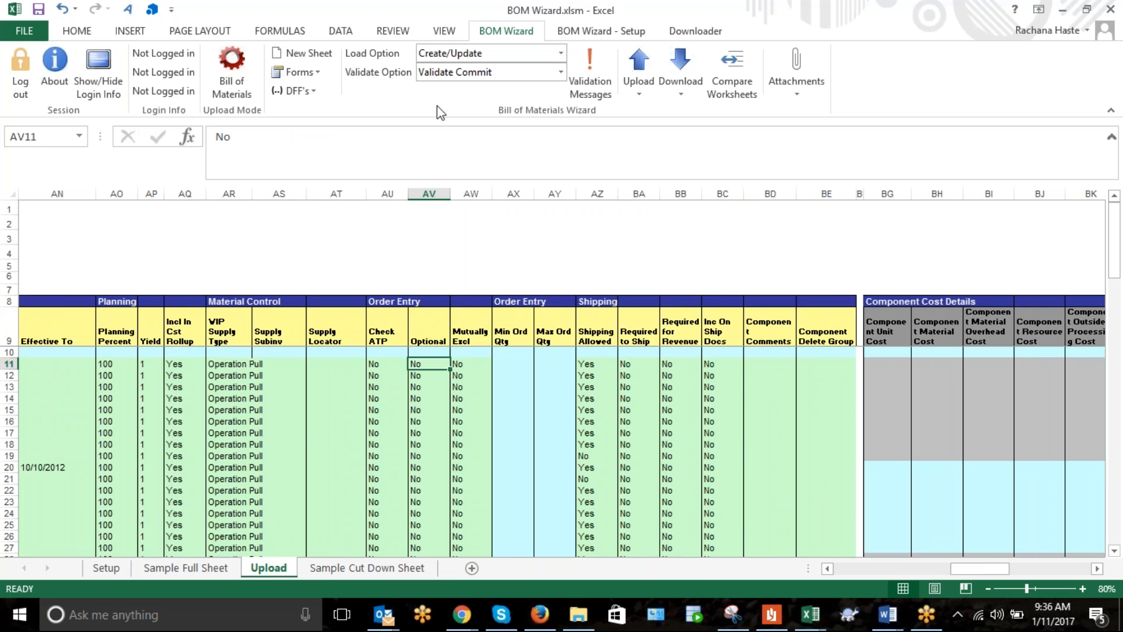
Start the BOM Wizard login with rata as the instance.
{"action": "left_click", "coordinate": [58, 82]}
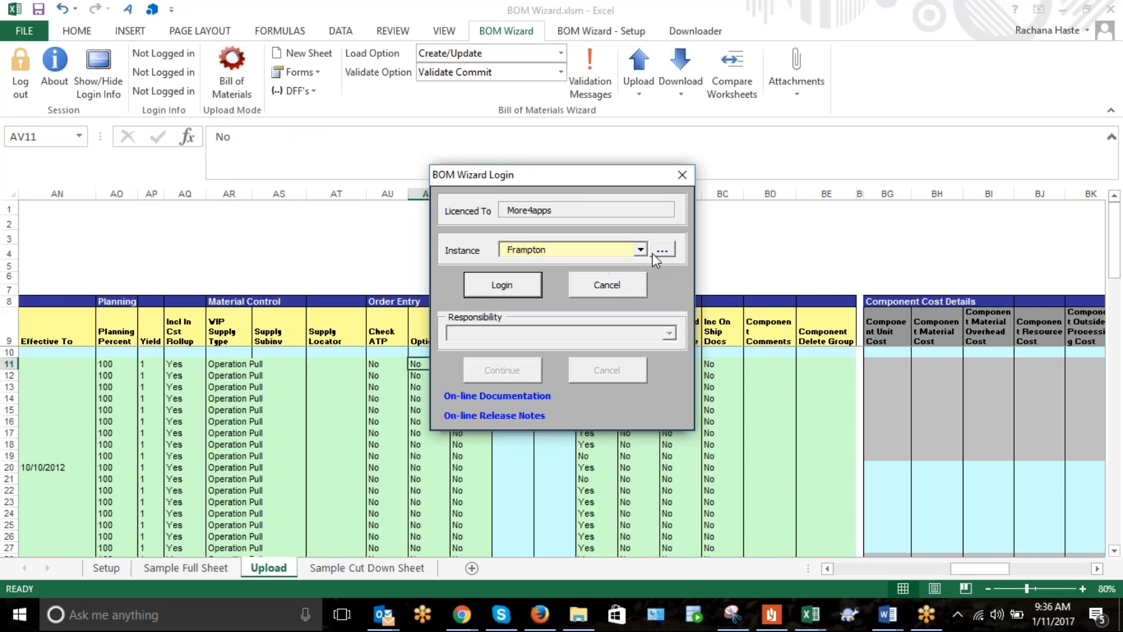
{"action": "left_click", "coordinate": [643, 253]}
{"action": "left_click", "coordinate": [517, 309]}
{"action": "left_click", "coordinate": [505, 288]}
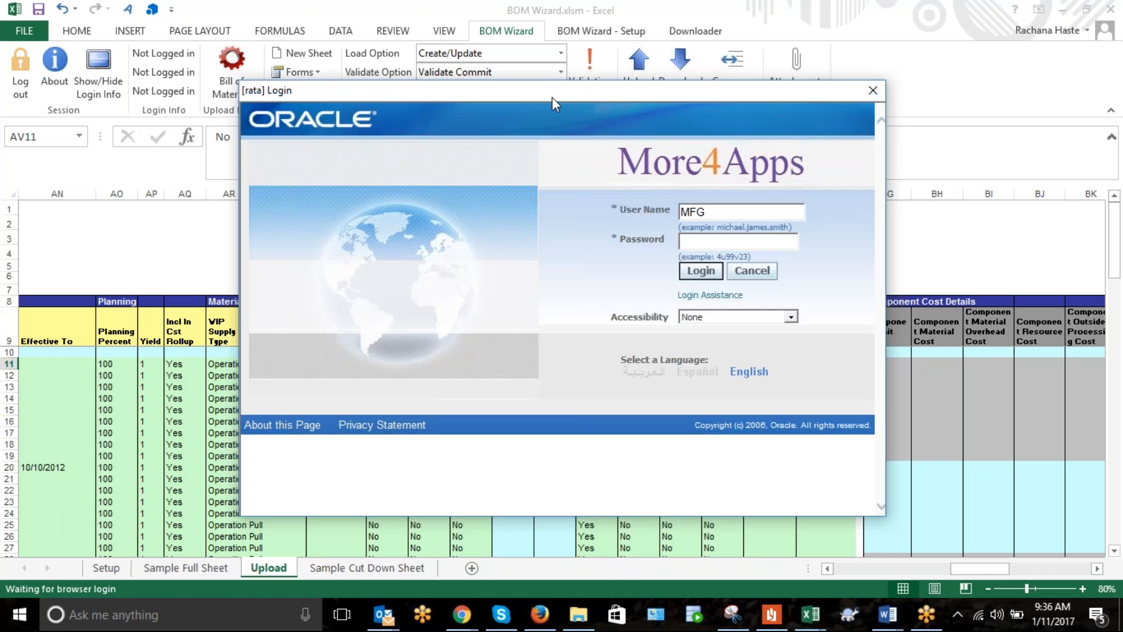
Enter the account password, continue with the Manufacturing and Distribution Manager responsibility, and close the program information window.
{"action": "left_click_drag", "start_coordinate": [552, 97], "coordinate": [750, 113]}
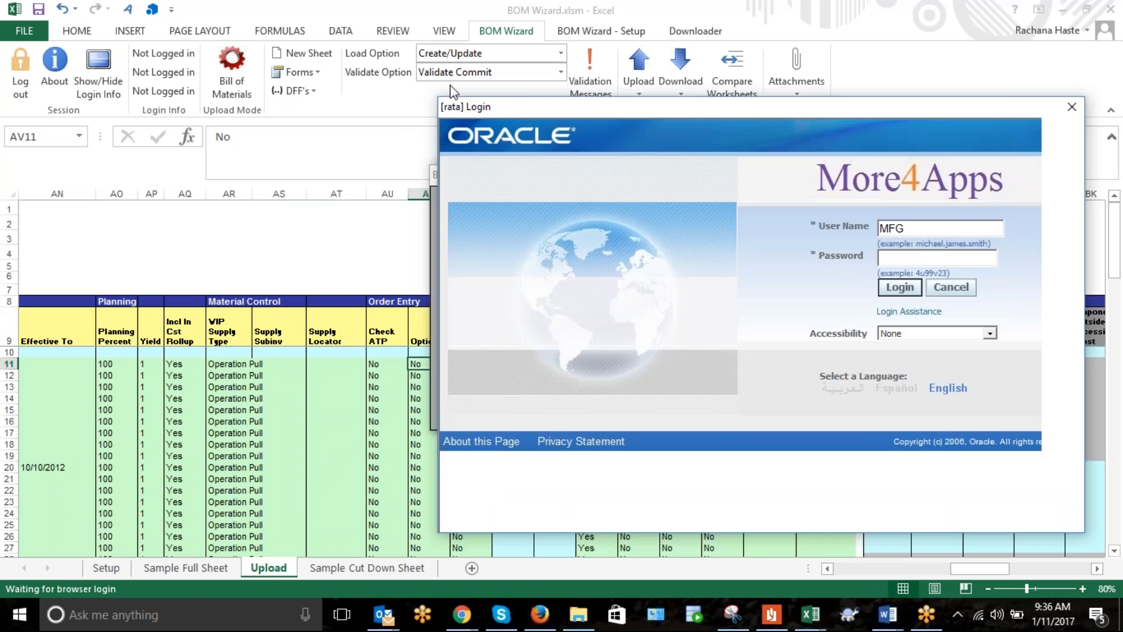
{"action": "left_click", "coordinate": [607, 228]}
{"action": "type", "text": "•••••••"}
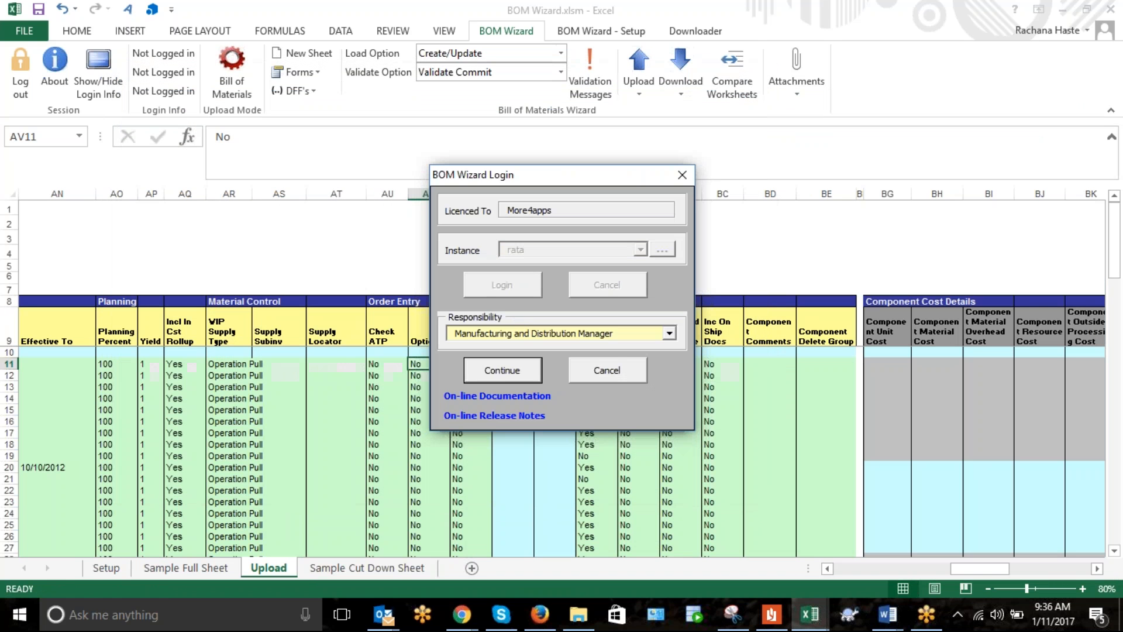
{"action": "left_click", "coordinate": [502, 371]}
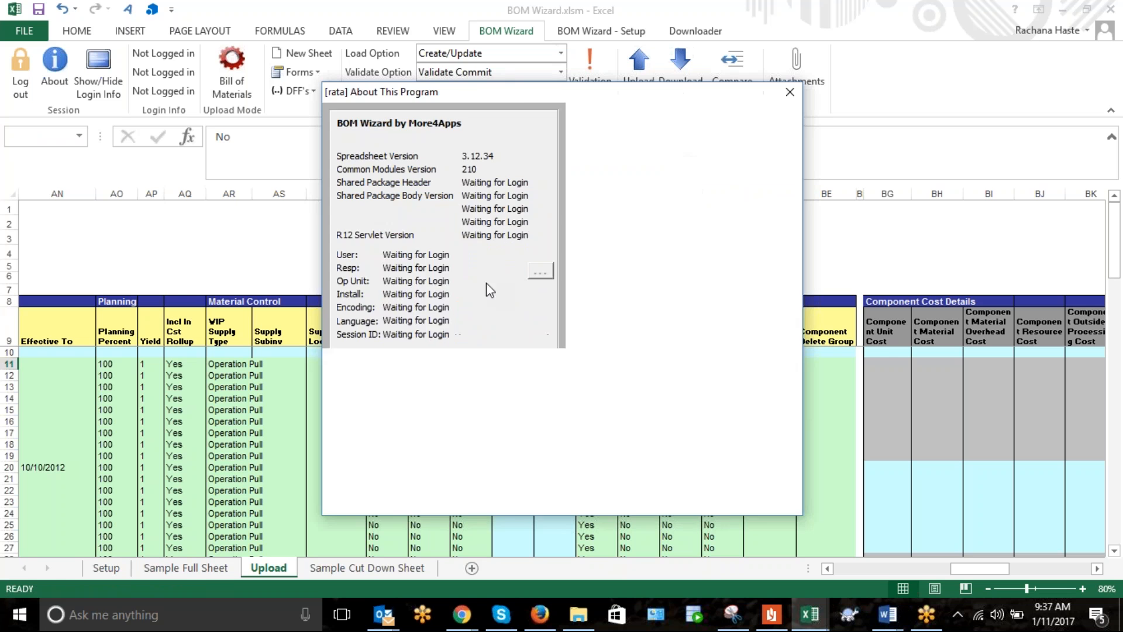
{"action": "left_click", "coordinate": [709, 262]}
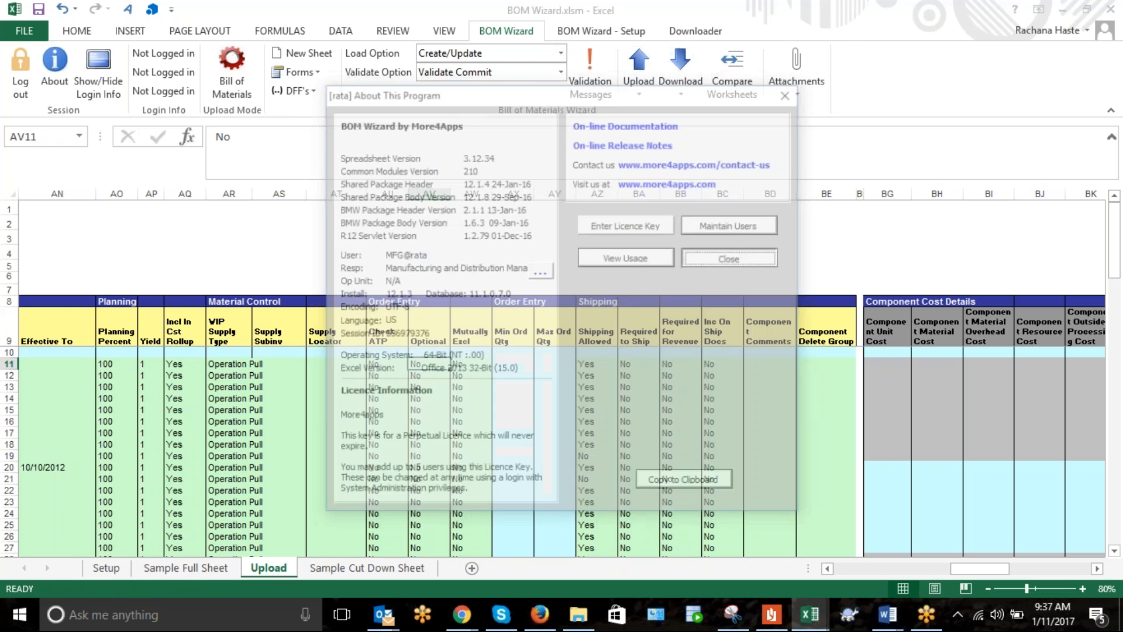
Examine the Substitute Components columns BR to BV and return to the first assembly's Inventory Org Code in D11.
{"action": "left_click_drag", "start_coordinate": [977, 570], "coordinate": [1045, 569]}
{"action": "left_click_drag", "start_coordinate": [502, 194], "coordinate": [771, 193]}
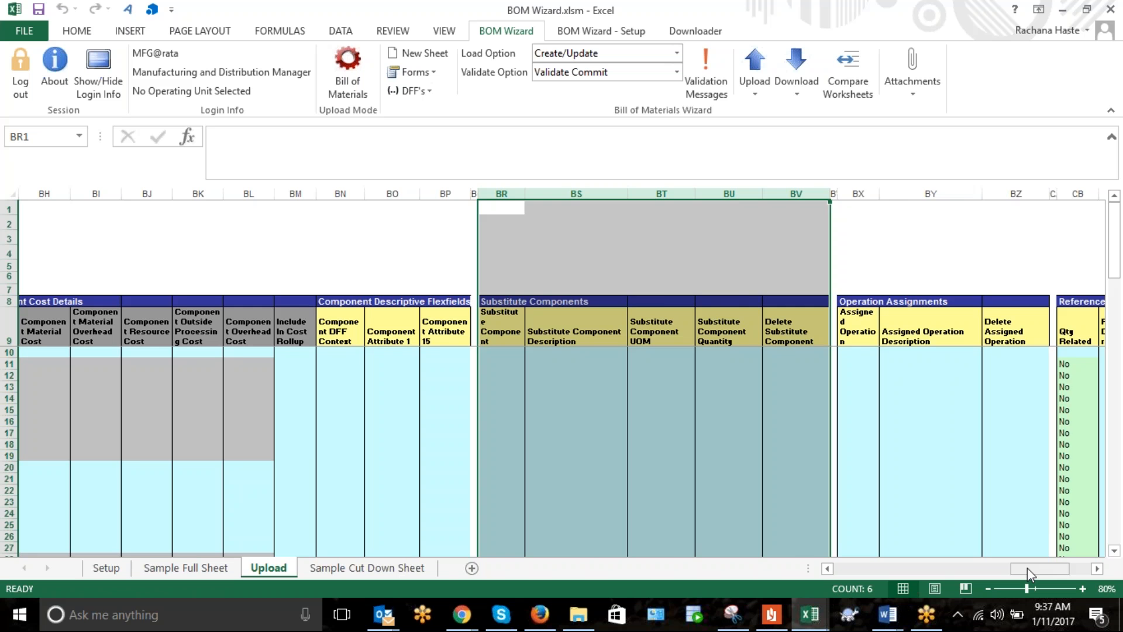
{"action": "left_click_drag", "start_coordinate": [1027, 567], "coordinate": [827, 577]}
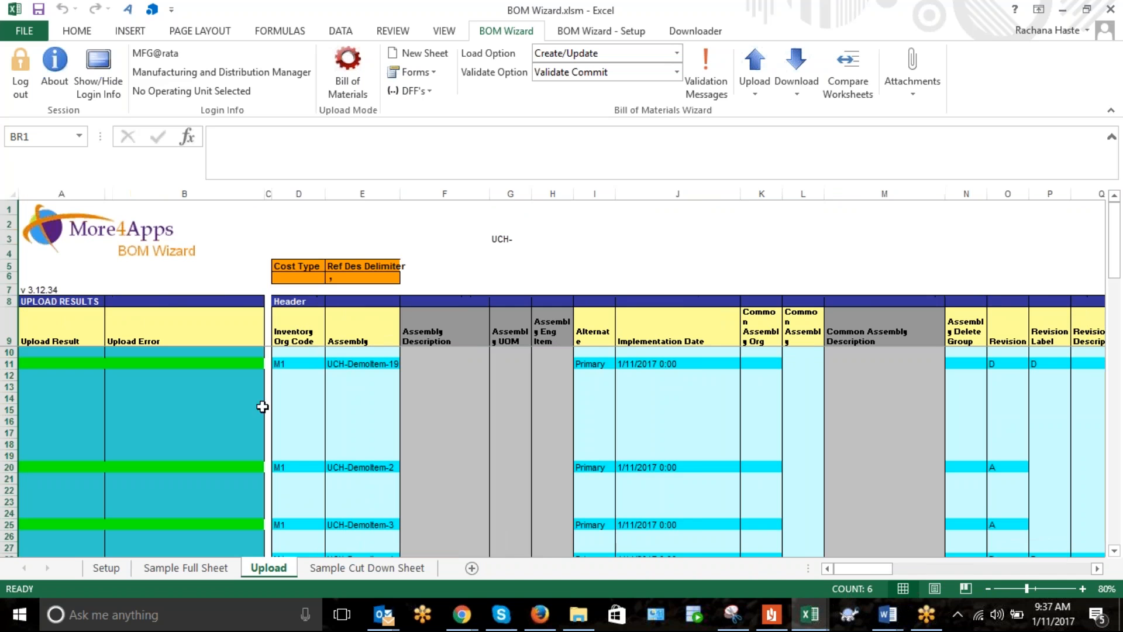
{"action": "left_click", "coordinate": [286, 366]}
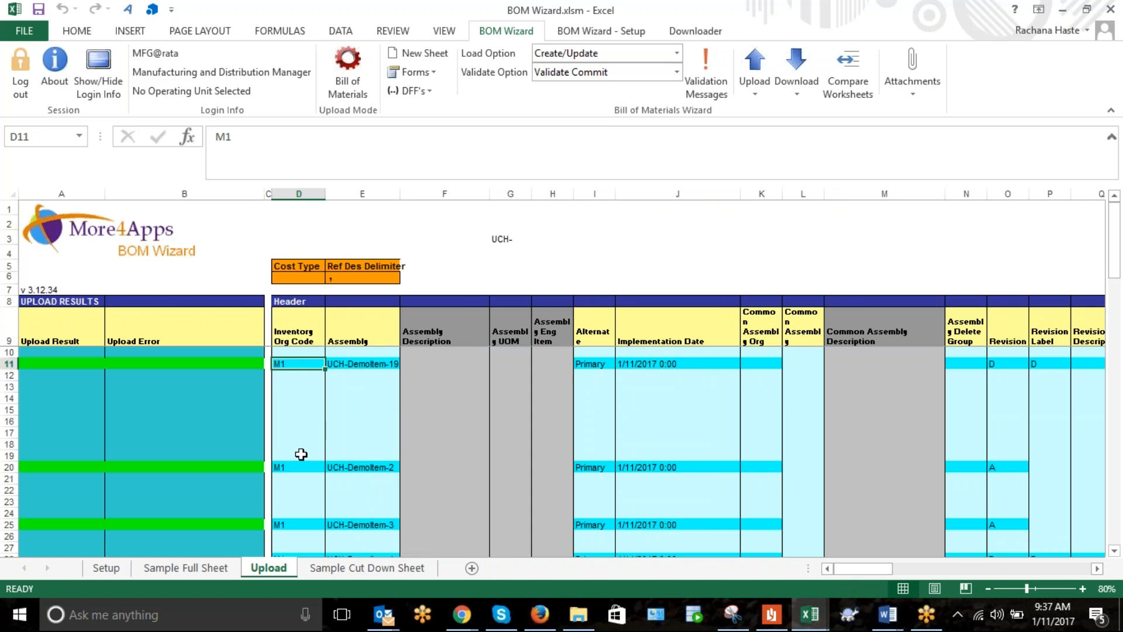
Look through the columns of the Sample Cut Down Sheet and return to the Upload sheet.
{"action": "left_click", "coordinate": [349, 568]}
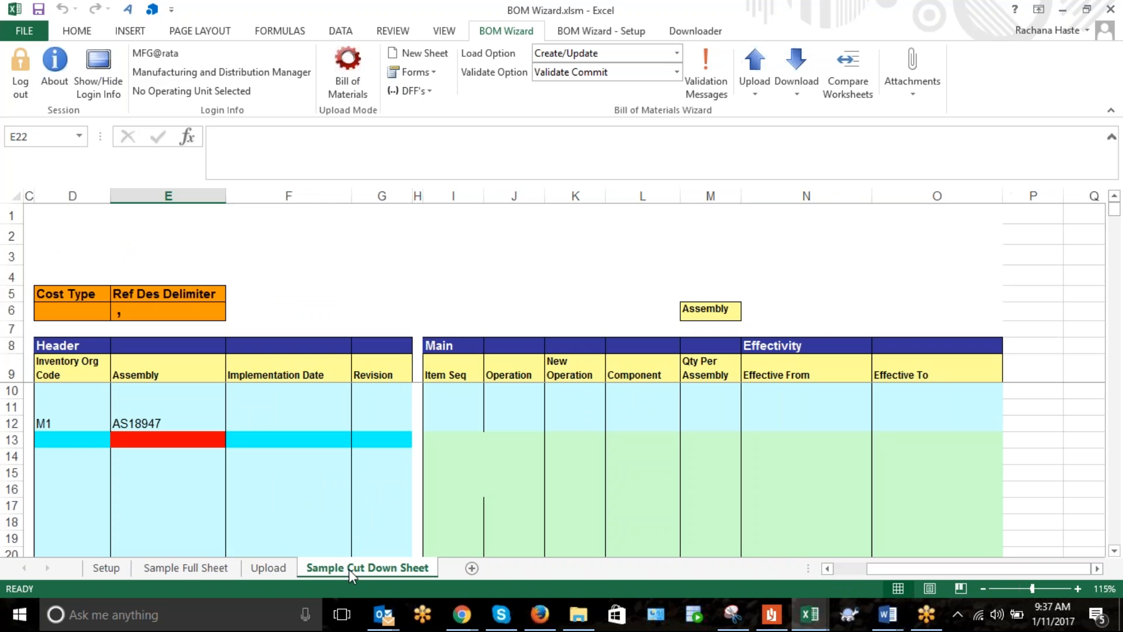
{"action": "mouse_move", "coordinate": [962, 568]}
{"action": "left_mouse_down"}
{"action": "mouse_move", "coordinate": [913, 588]}
{"action": "mouse_move", "coordinate": [957, 577]}
{"action": "left_mouse_up"}
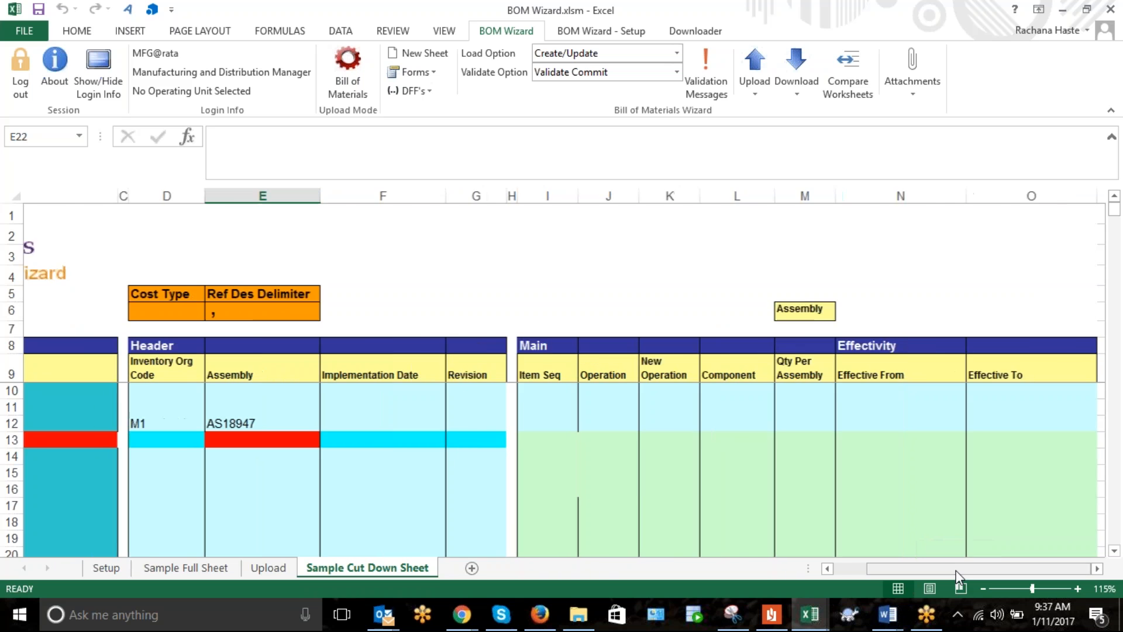
{"action": "left_click", "coordinate": [257, 567]}
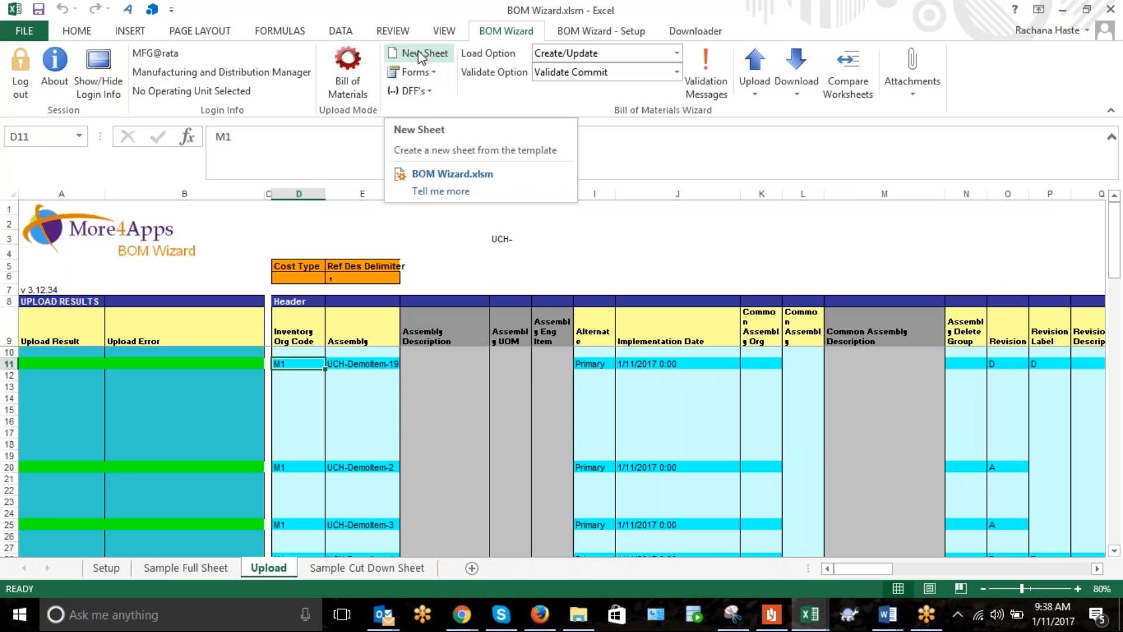
Review the first assembly's Alternate cell and the optional fields that can be made mandatory, and close the mandatory columns dialog.
{"action": "left_click", "coordinate": [586, 363]}
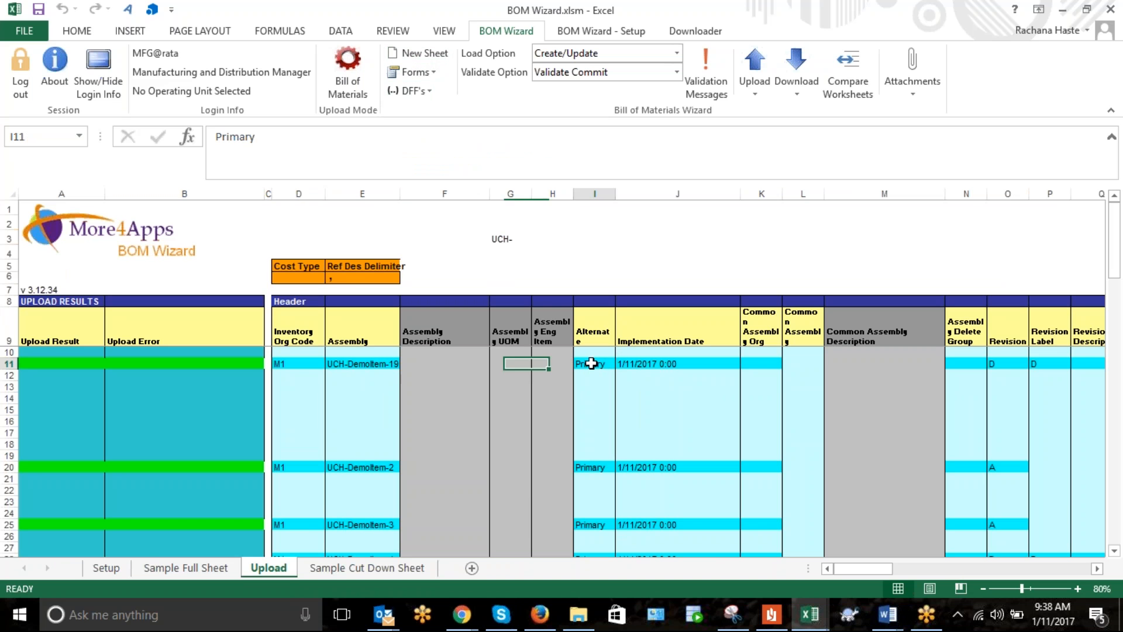
{"action": "left_click", "coordinate": [595, 32]}
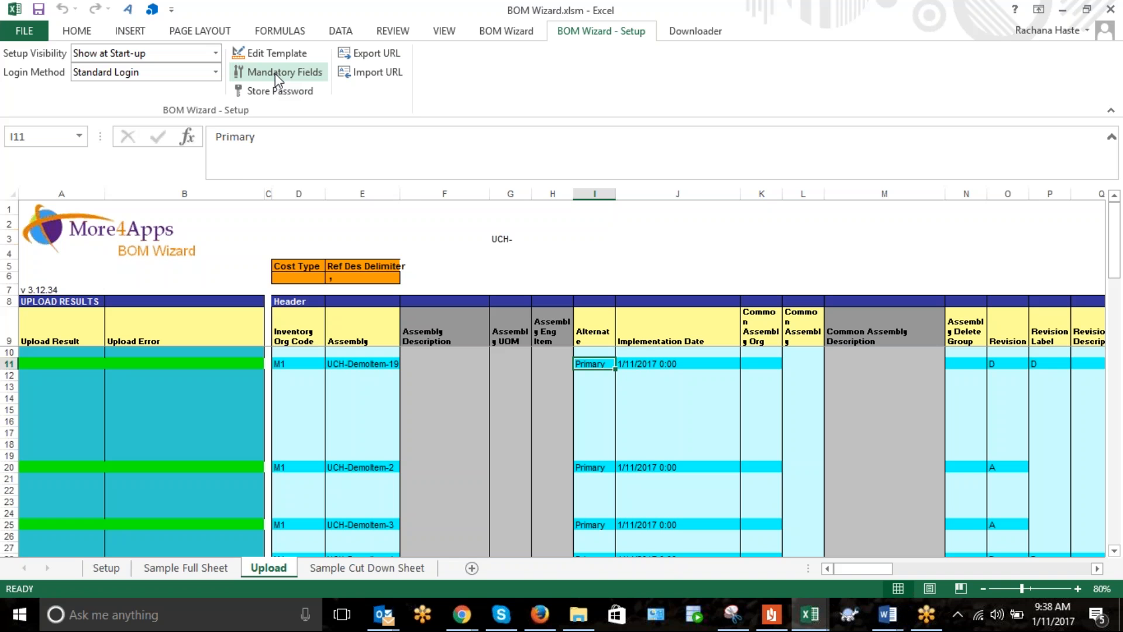
{"action": "left_click", "coordinate": [319, 75]}
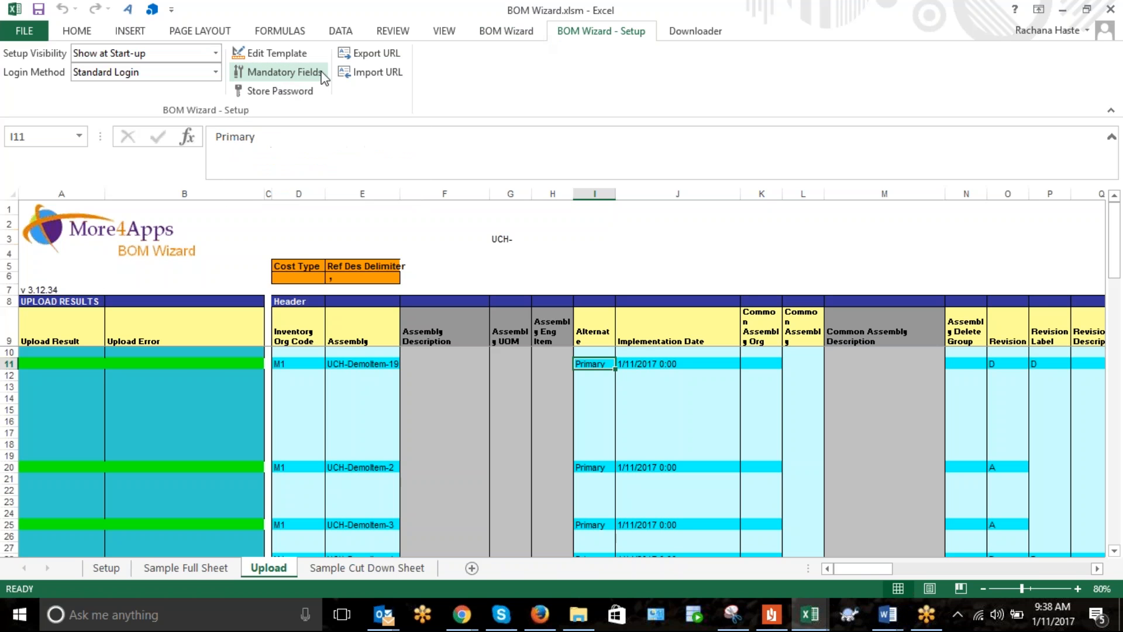
{"action": "left_click", "coordinate": [292, 74]}
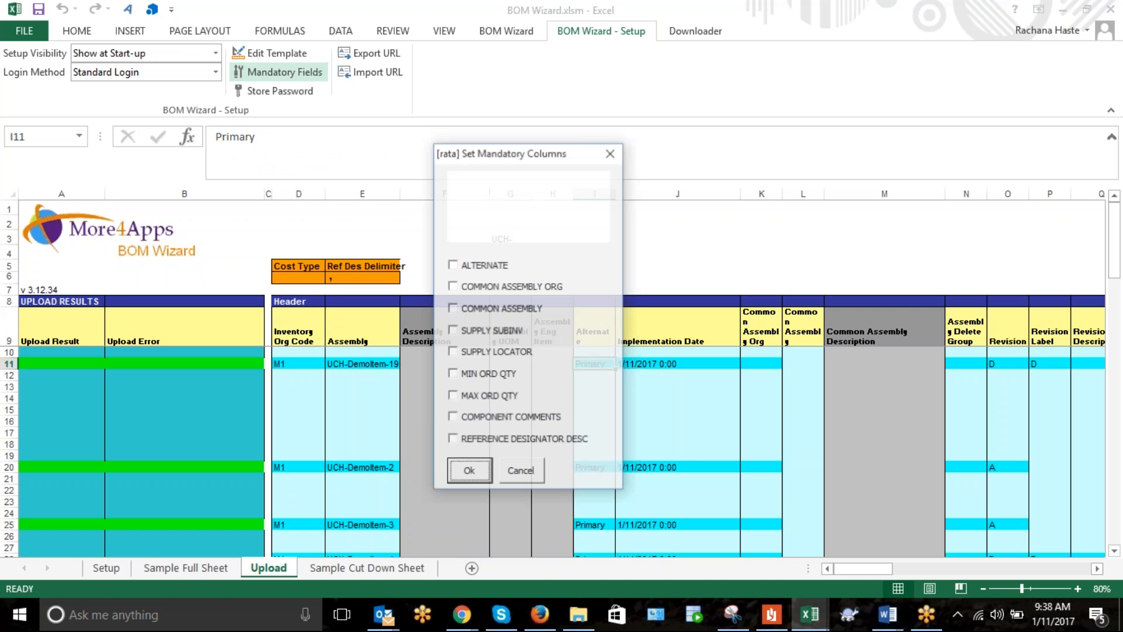
{"action": "left_click_drag", "start_coordinate": [500, 157], "coordinate": [455, 135]}
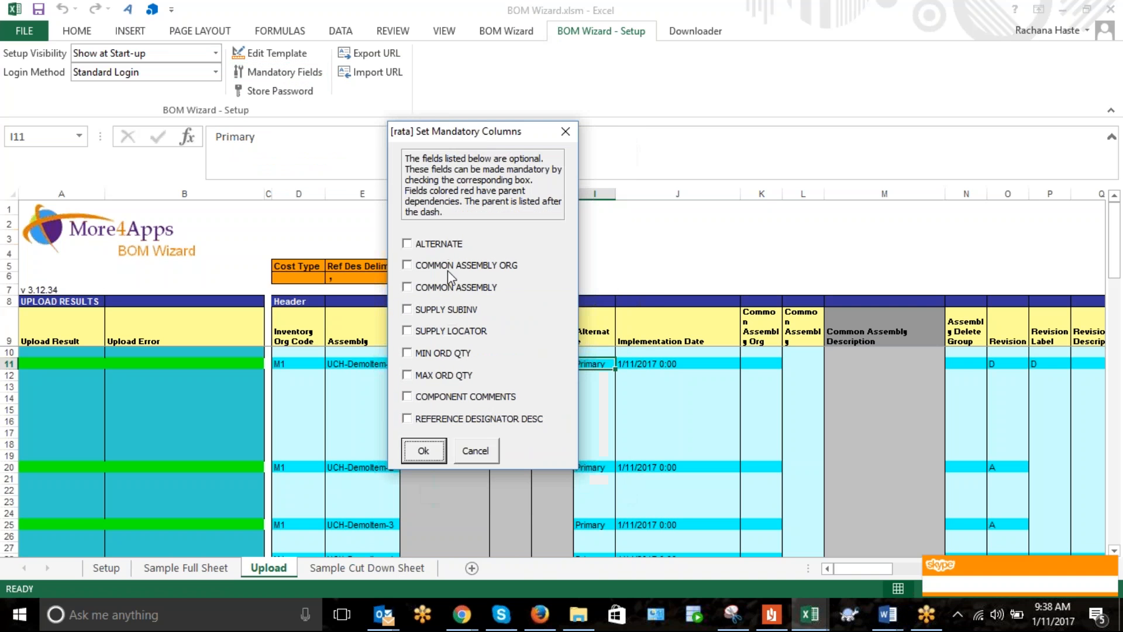
{"action": "left_click", "coordinate": [565, 131]}
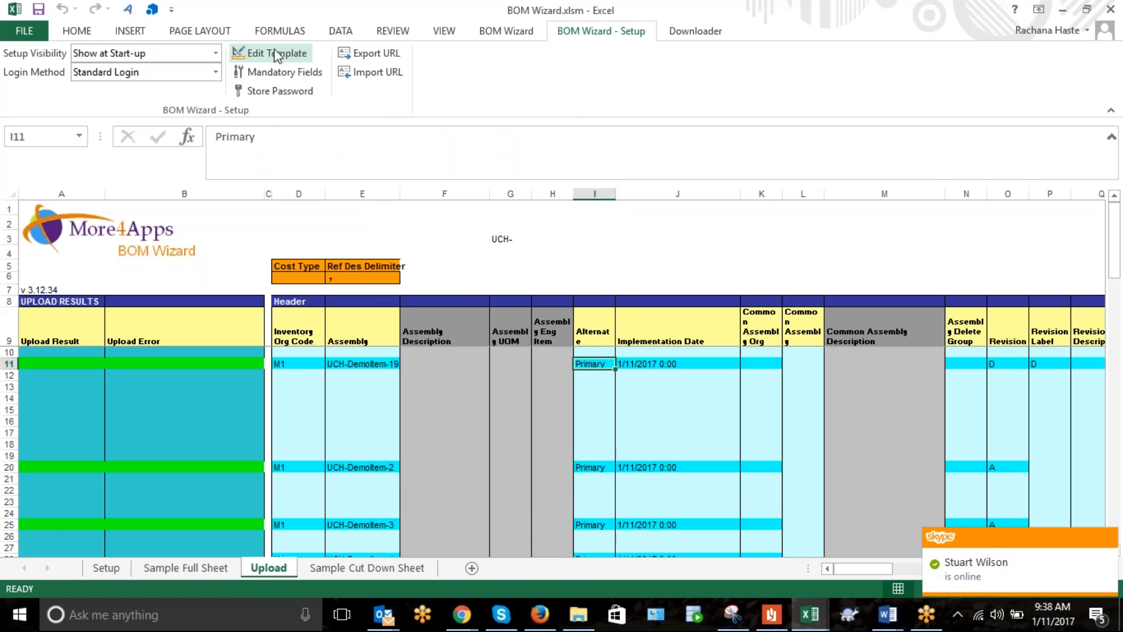
Make the Template123 sheet visible for editing and open it.
{"action": "left_click", "coordinate": [487, 33]}
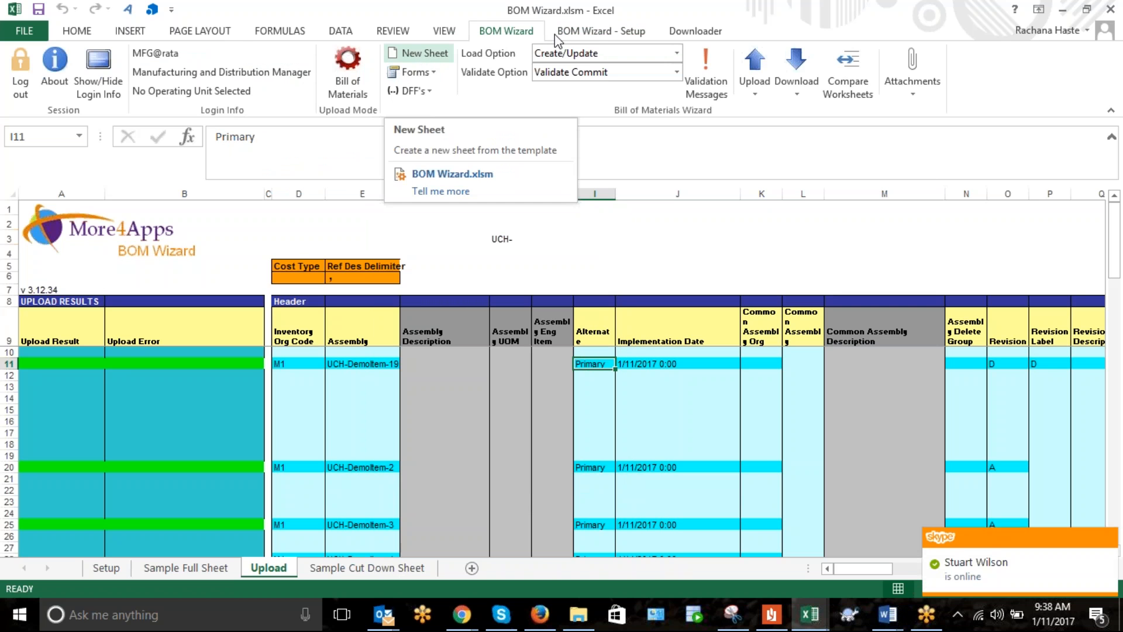
{"action": "left_click", "coordinate": [595, 33]}
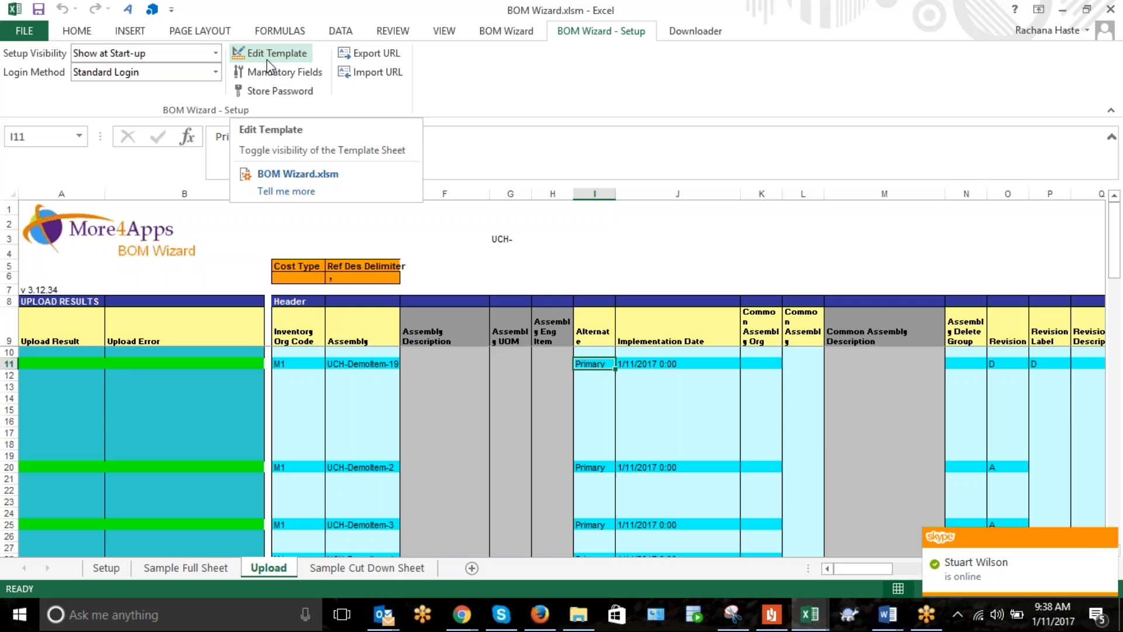
{"action": "left_click", "coordinate": [267, 59]}
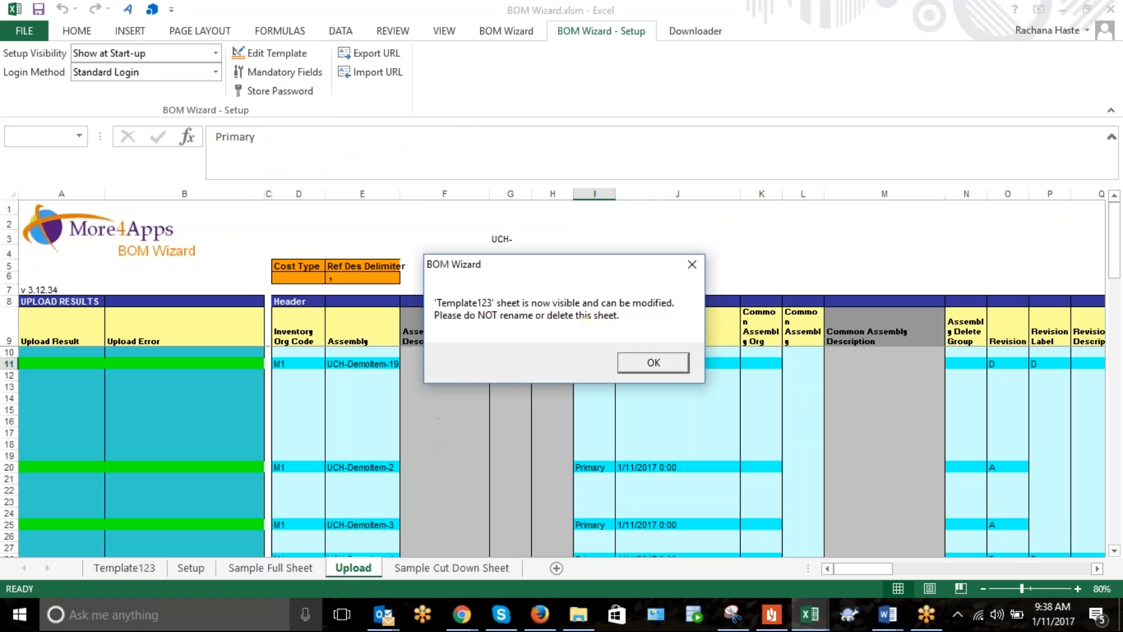
{"action": "left_click", "coordinate": [653, 362]}
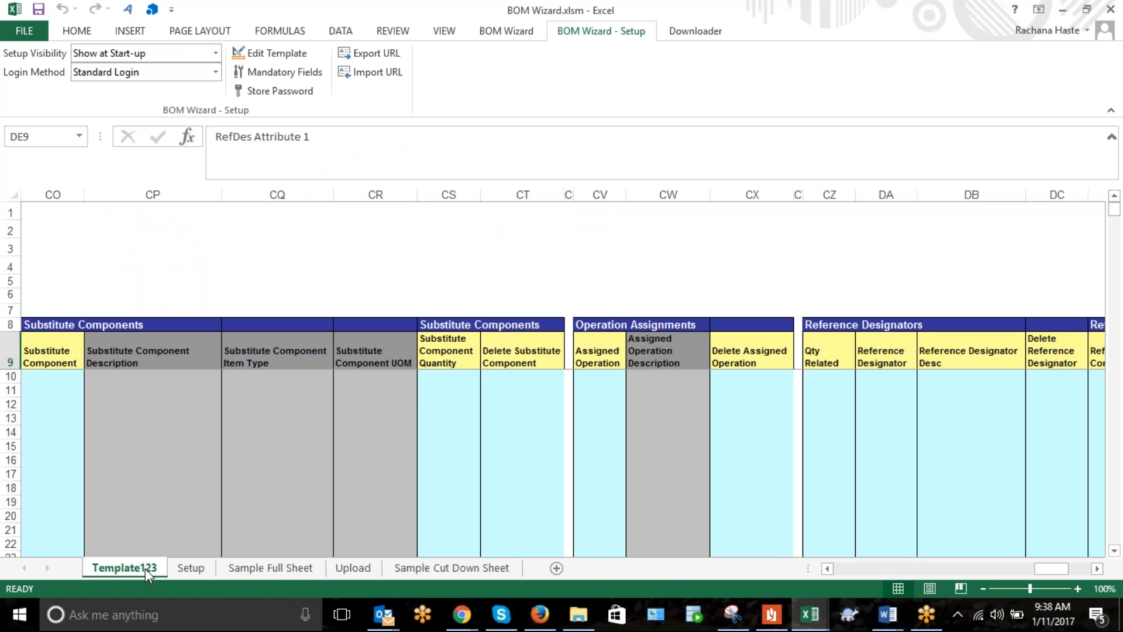
Look over the Substitute Components and Reference Designators columns of the Template123 sheet.
{"action": "left_click", "coordinate": [447, 380]}
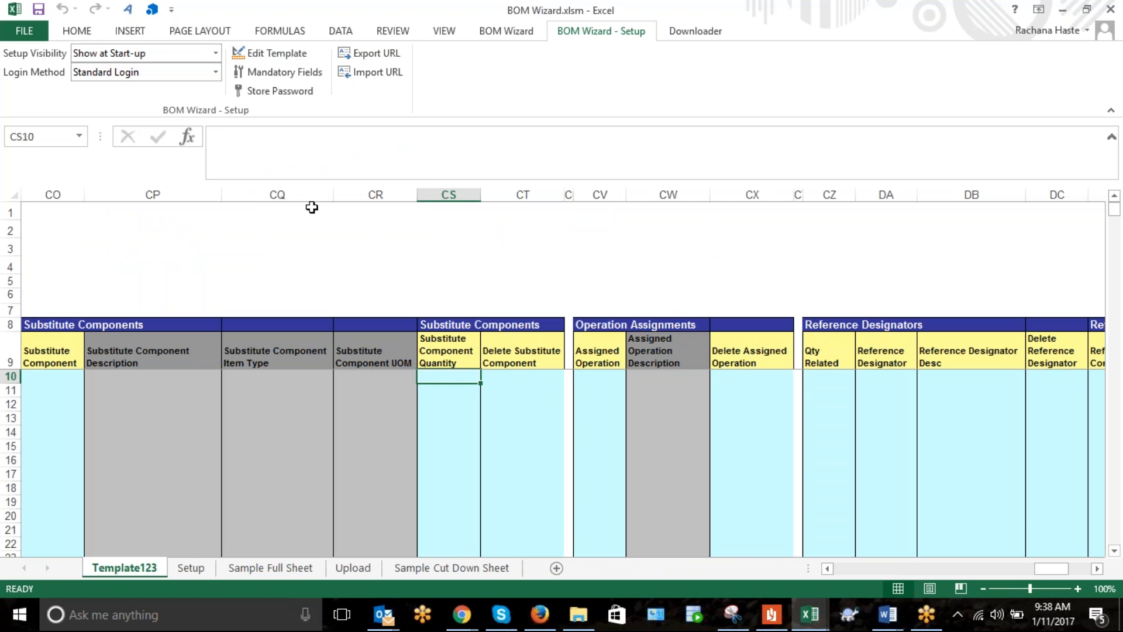
{"action": "left_click", "coordinate": [502, 32]}
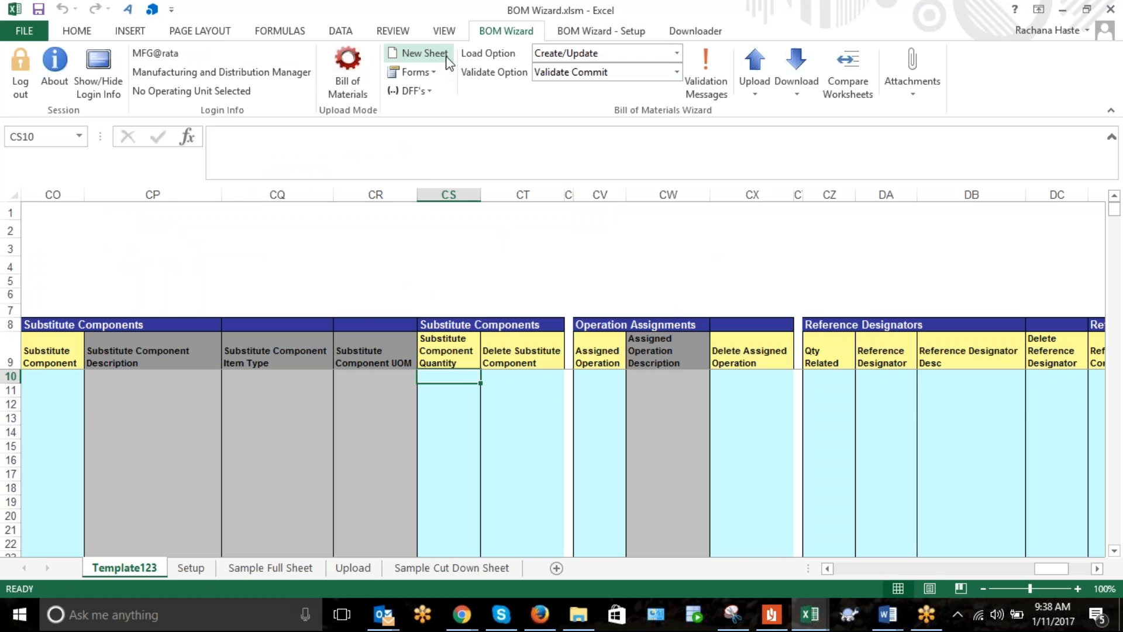
{"action": "left_click", "coordinate": [123, 408]}
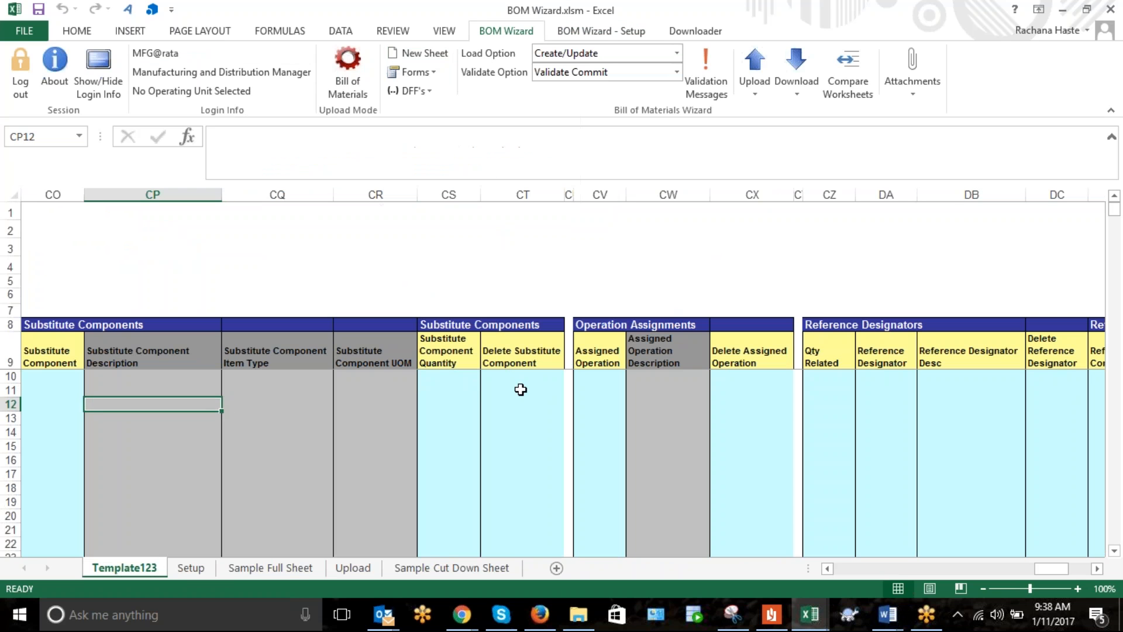
{"action": "left_click", "coordinate": [518, 388]}
{"action": "left_click", "coordinate": [923, 404]}
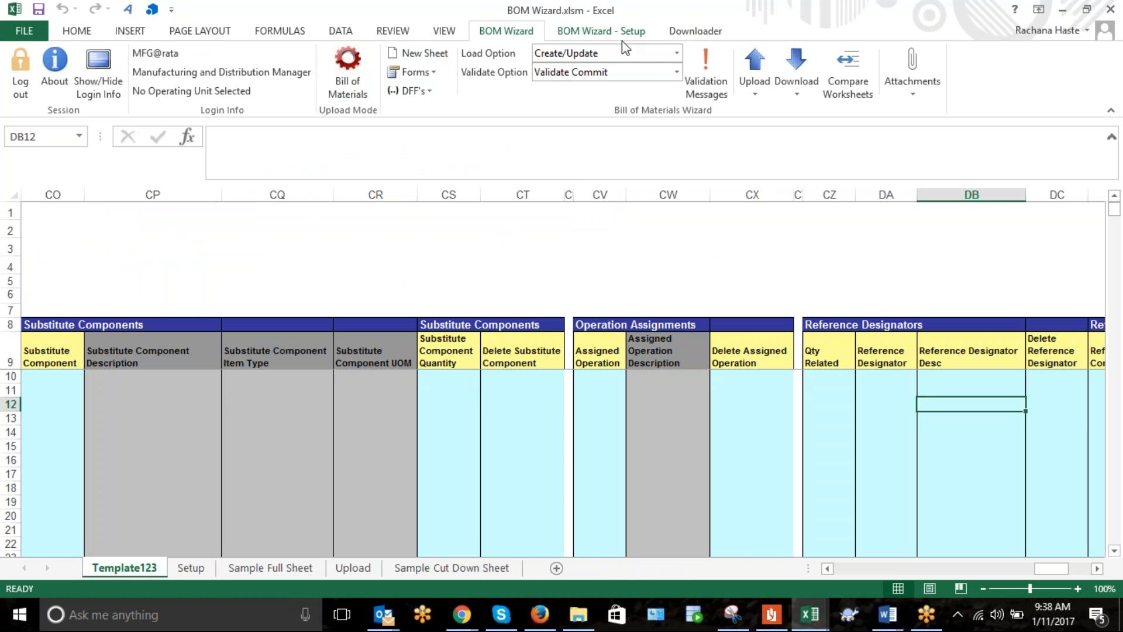
Hide the Template123 sheet again and dismiss the notice.
{"action": "left_click", "coordinate": [601, 31]}
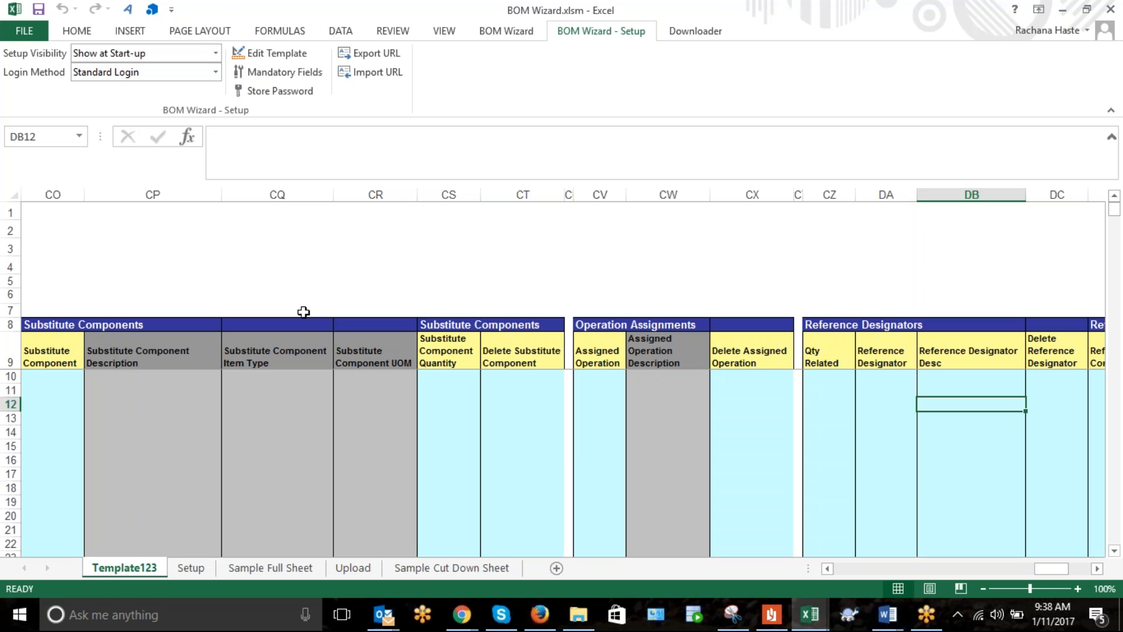
{"action": "left_click", "coordinate": [269, 51]}
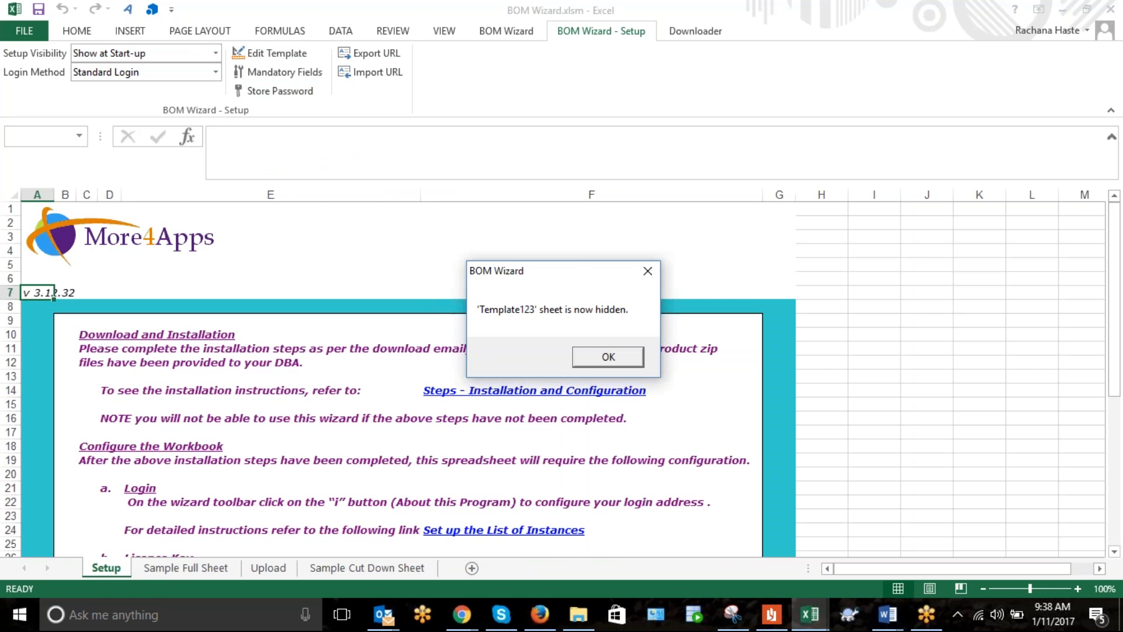
{"action": "left_click", "coordinate": [609, 362]}
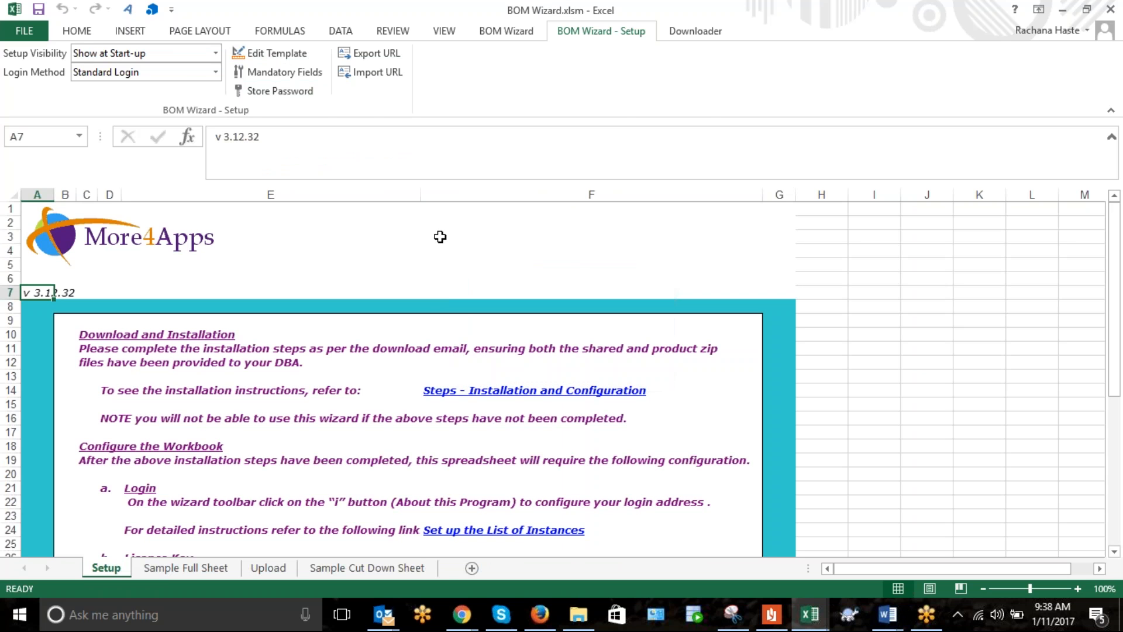
Return to the Upload sheet with the BOM Wizard commands shown, and inspect the first assembly's Inventory Org Code in D11.
{"action": "left_click", "coordinate": [510, 31]}
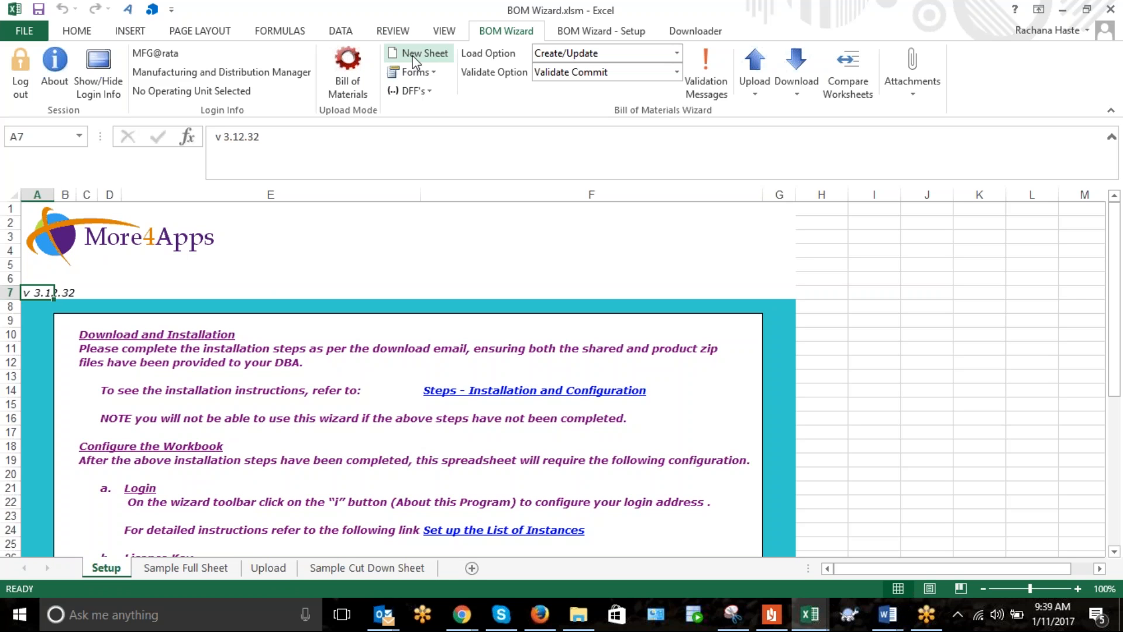
{"action": "left_click", "coordinate": [279, 572]}
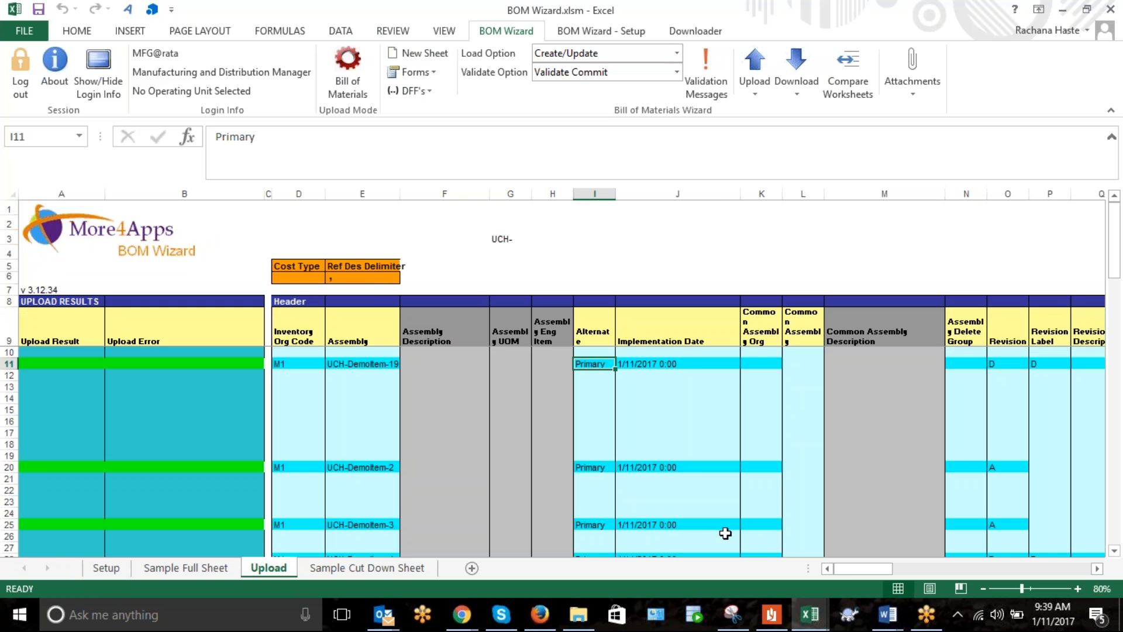
{"action": "left_click_drag", "start_coordinate": [847, 570], "coordinate": [847, 571]}
{"action": "left_click", "coordinate": [396, 364]}
{"action": "left_click", "coordinate": [298, 363]}
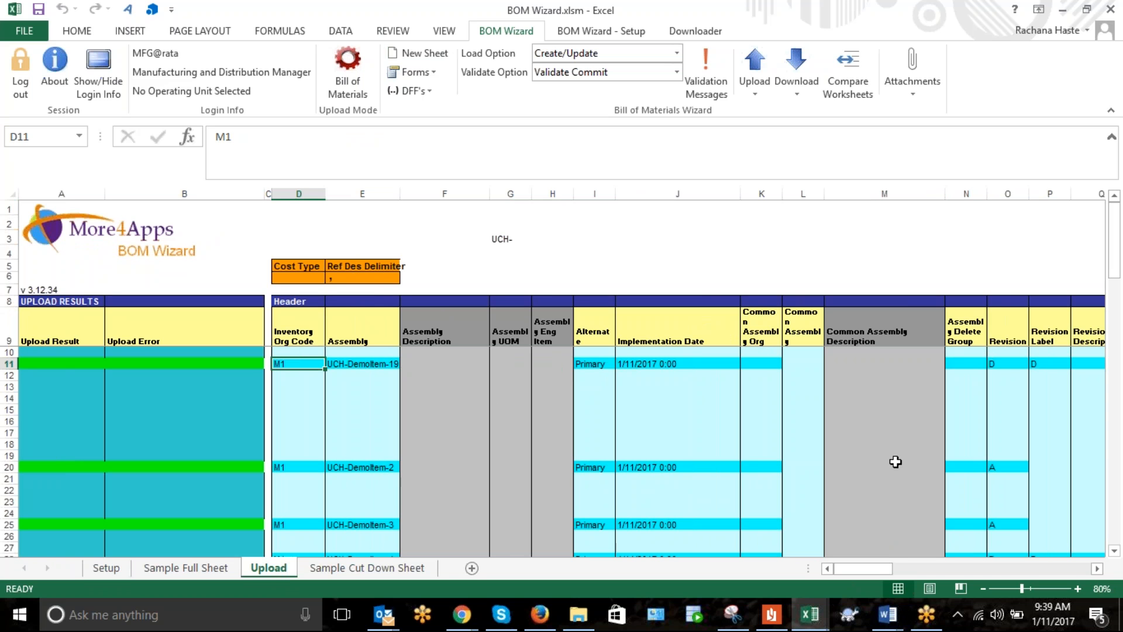
Display the BOM Wizard setup commands and examine the Assembly column header in E9.
{"action": "left_click", "coordinate": [435, 53]}
{"action": "left_click", "coordinate": [613, 34]}
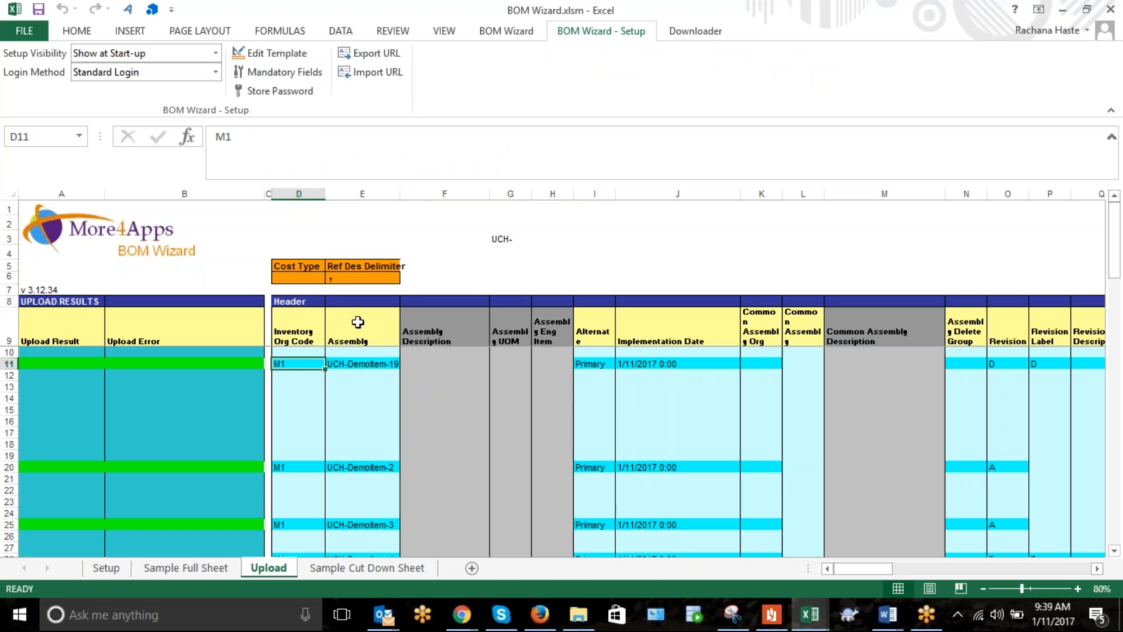
{"action": "left_click", "coordinate": [373, 340]}
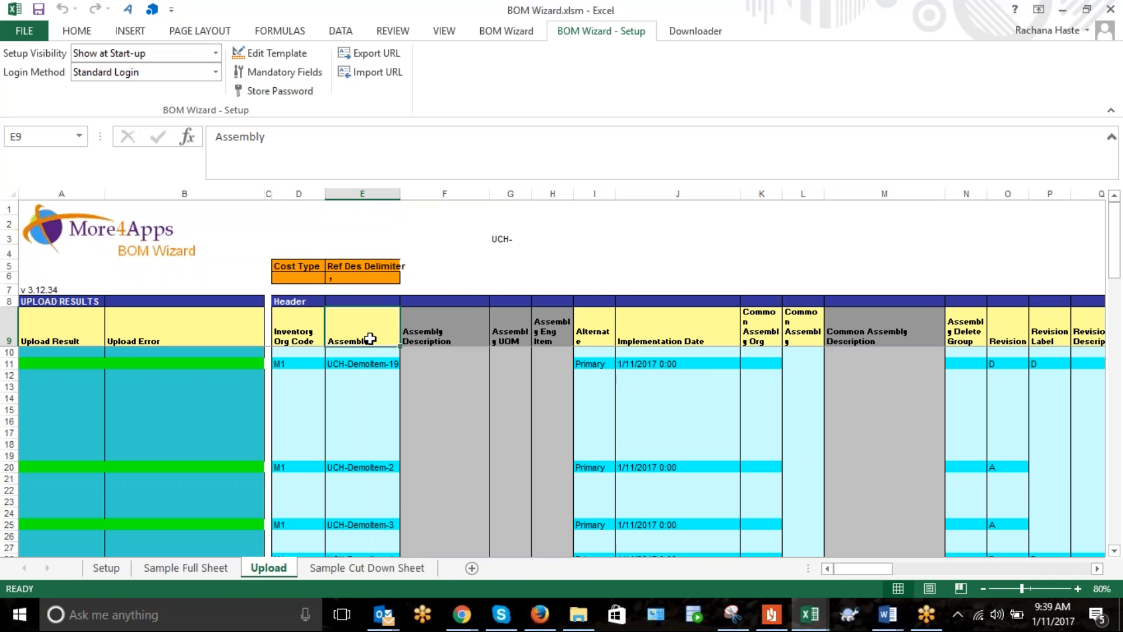
Look over the Upload sheet's row 9 column headers, from Upload Result through Assembly Eng Item.
{"action": "left_click", "coordinate": [305, 338]}
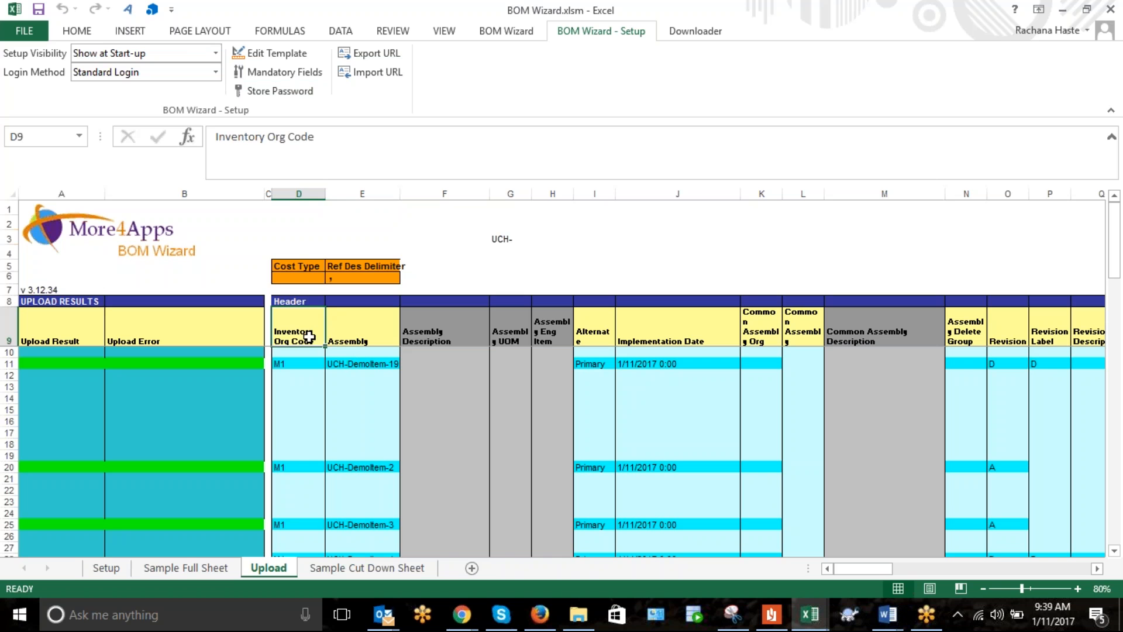
{"action": "left_click", "coordinate": [349, 331]}
{"action": "left_click", "coordinate": [65, 338]}
{"action": "left_click", "coordinate": [208, 320]}
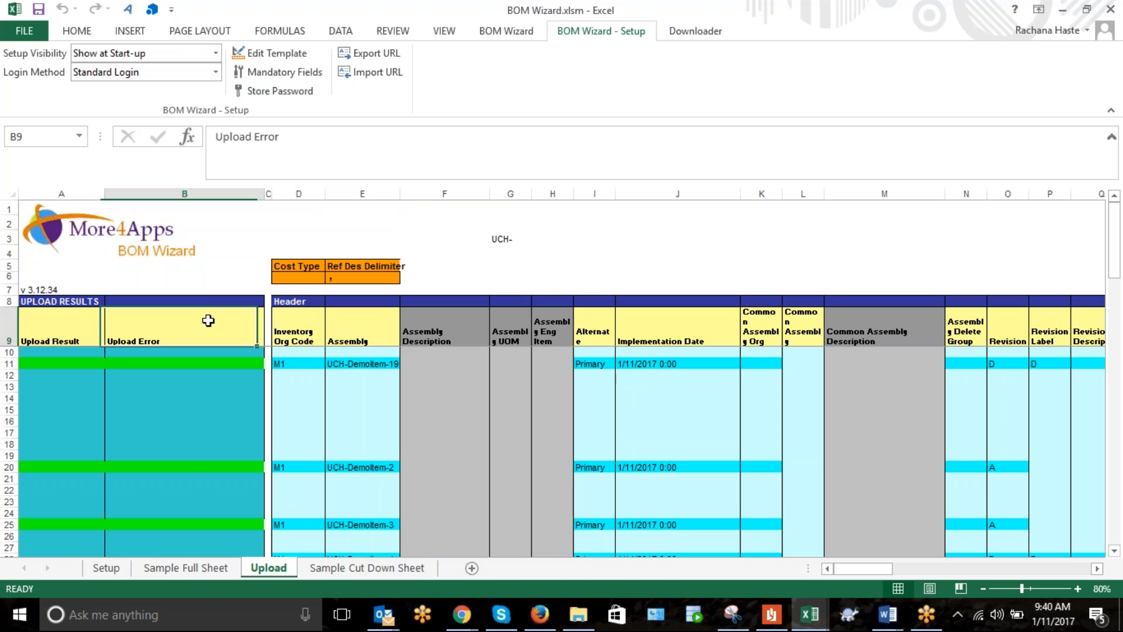
{"action": "left_click", "coordinate": [302, 338]}
{"action": "left_click", "coordinate": [357, 326]}
{"action": "left_click", "coordinate": [442, 334]}
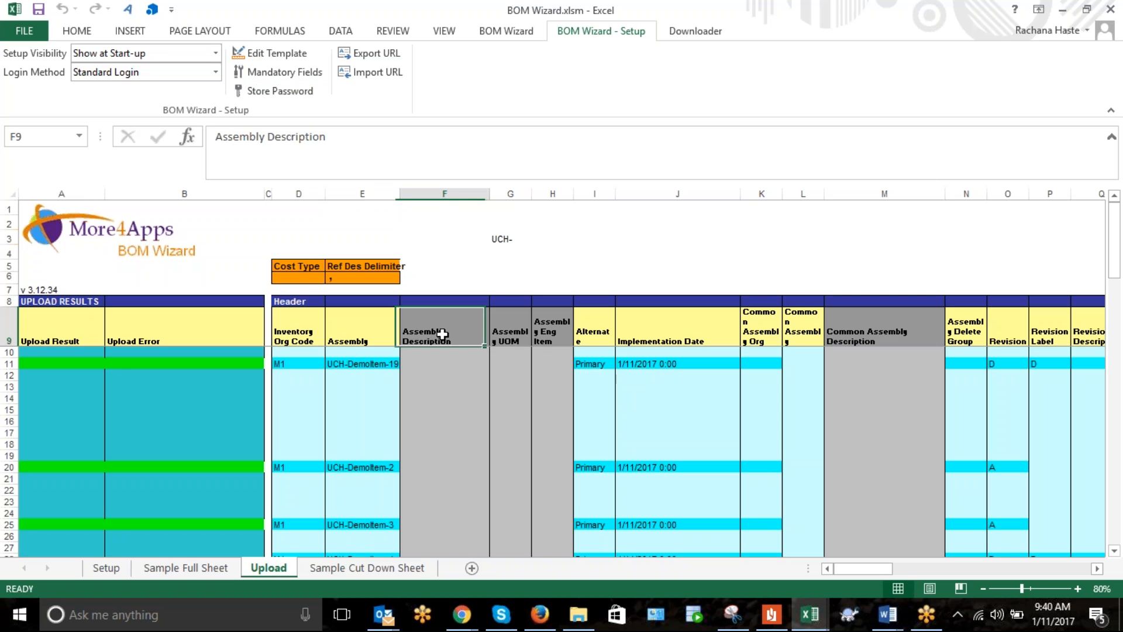
{"action": "left_click", "coordinate": [509, 334]}
{"action": "left_click", "coordinate": [552, 331]}
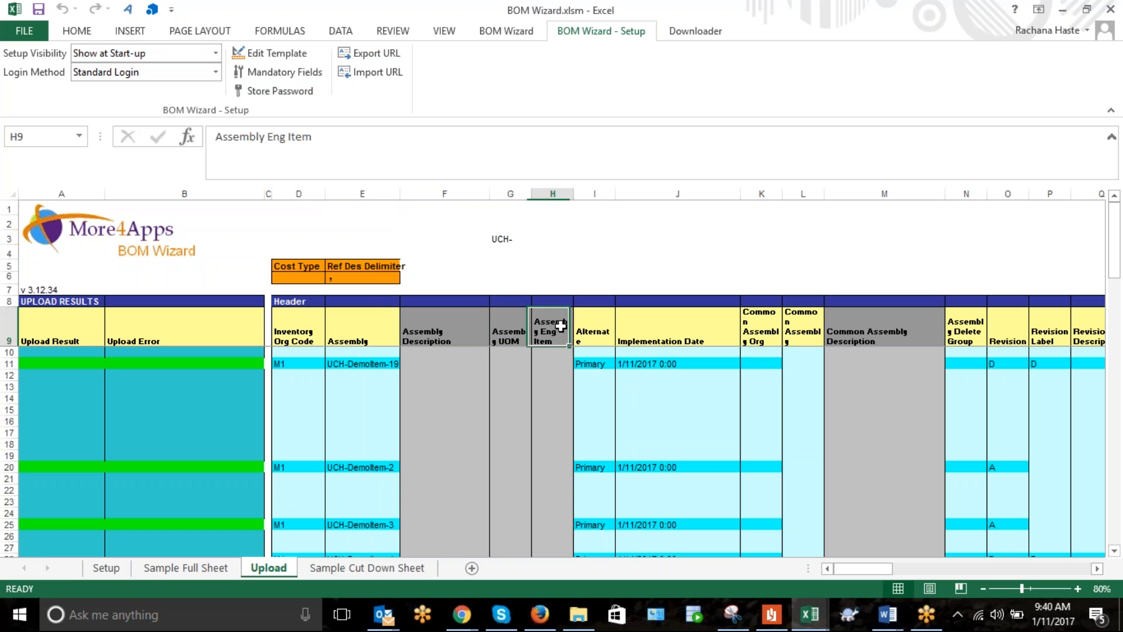
Widen the Alternate column slightly so its header fits on one line.
{"action": "left_click", "coordinate": [595, 330]}
{"action": "left_click_drag", "start_coordinate": [615, 195], "coordinate": [621, 195]}
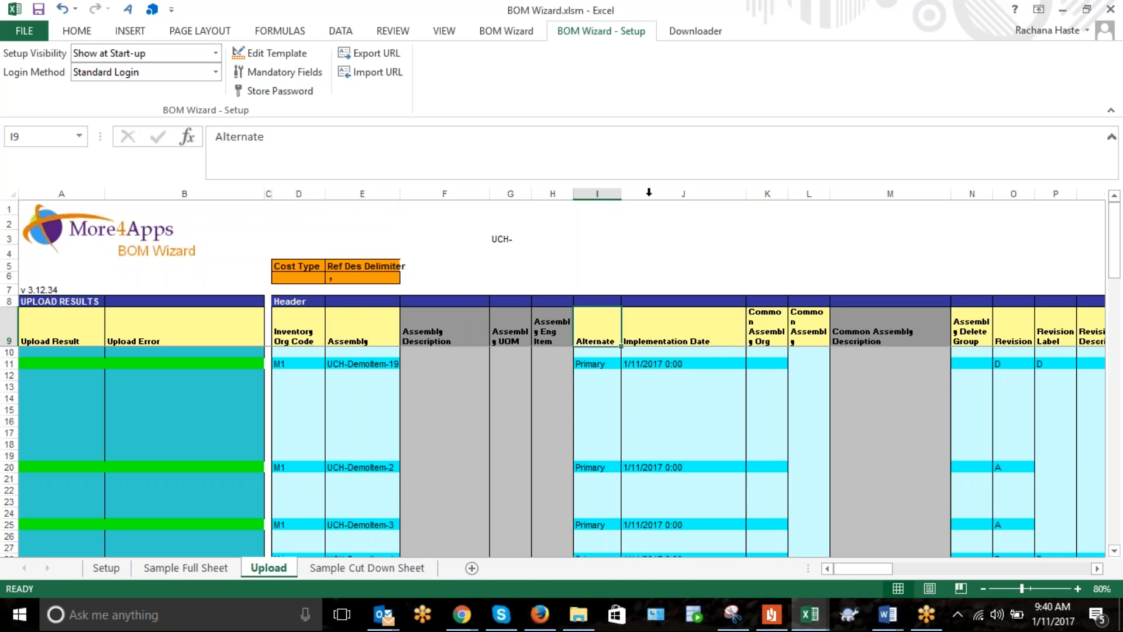
Insert a blank column before Implementation Date and inspect its cells in the header row and row 11.
{"action": "left_click", "coordinate": [646, 194]}
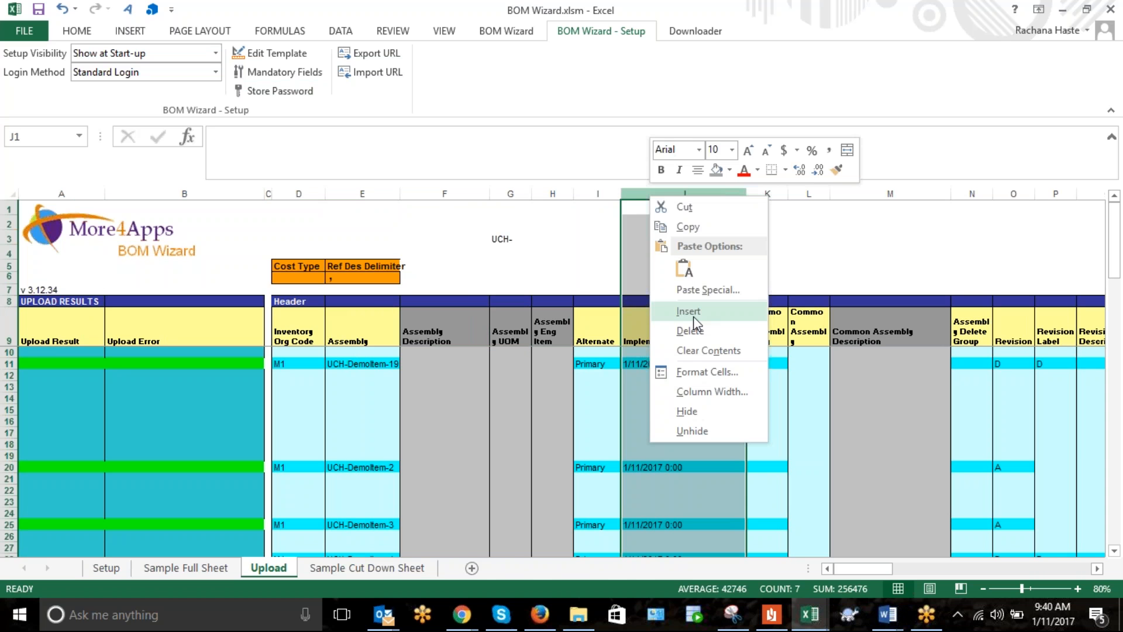
{"action": "left_click", "coordinate": [693, 310]}
{"action": "left_click", "coordinate": [634, 331]}
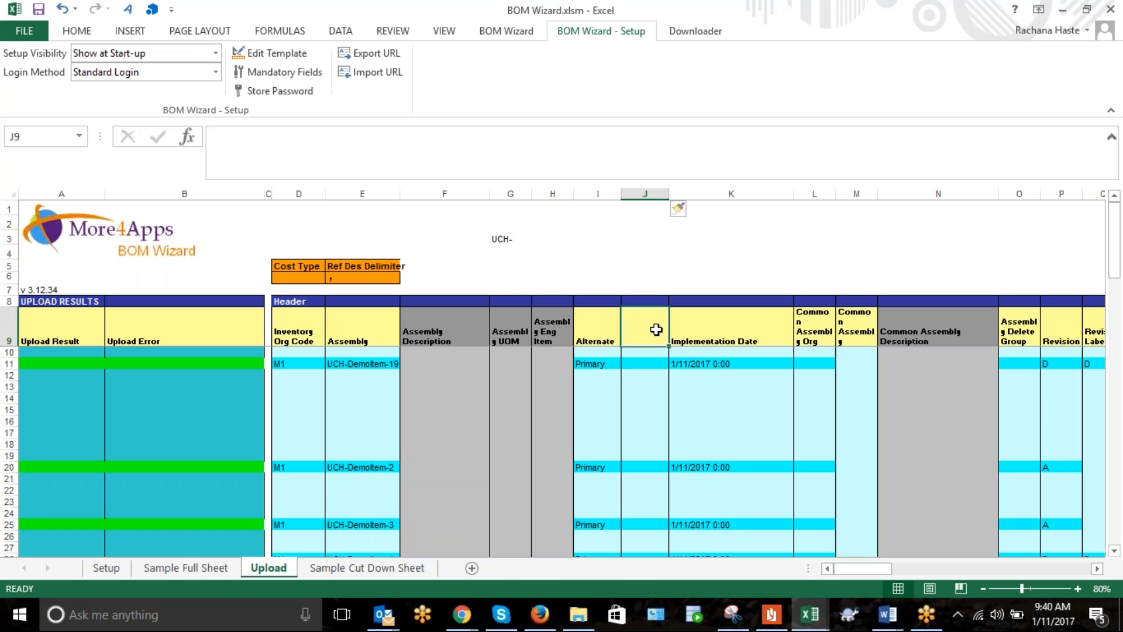
{"action": "left_click", "coordinate": [649, 363]}
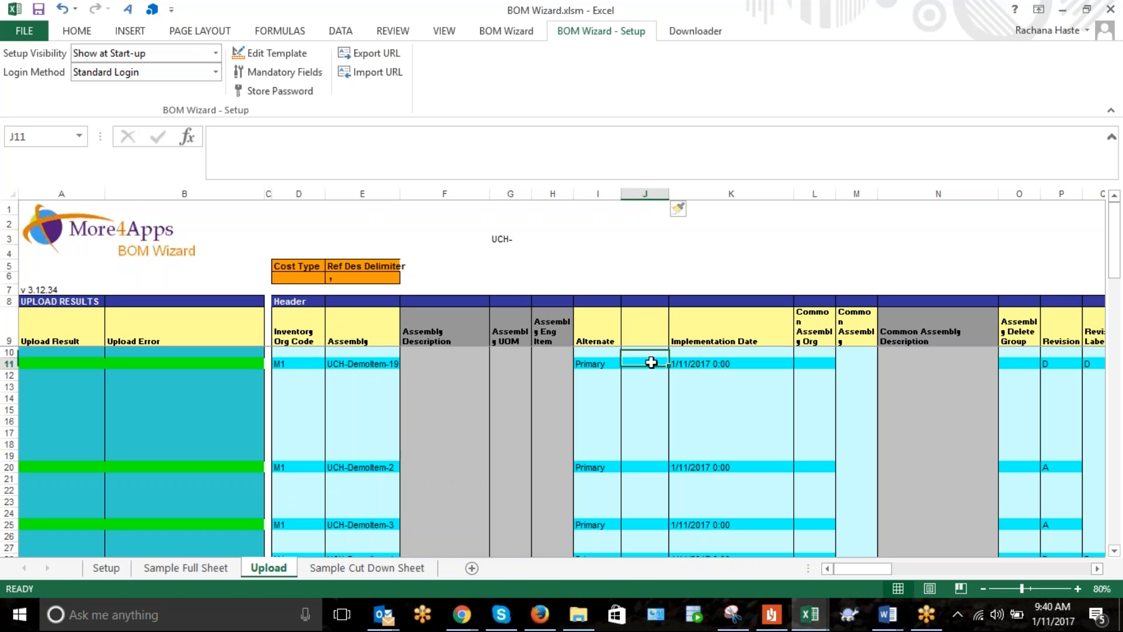
{"action": "left_click", "coordinate": [647, 334]}
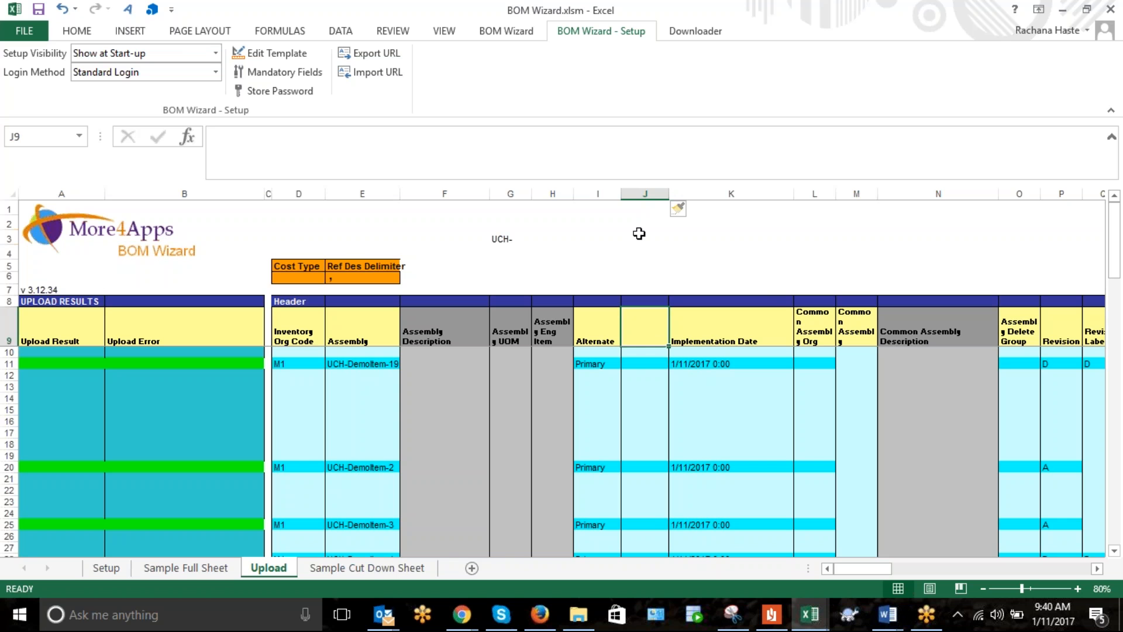
Delete the blank column between Alternate and Implementation Date.
{"action": "left_click", "coordinate": [649, 194]}
{"action": "right_click", "coordinate": [652, 199]}
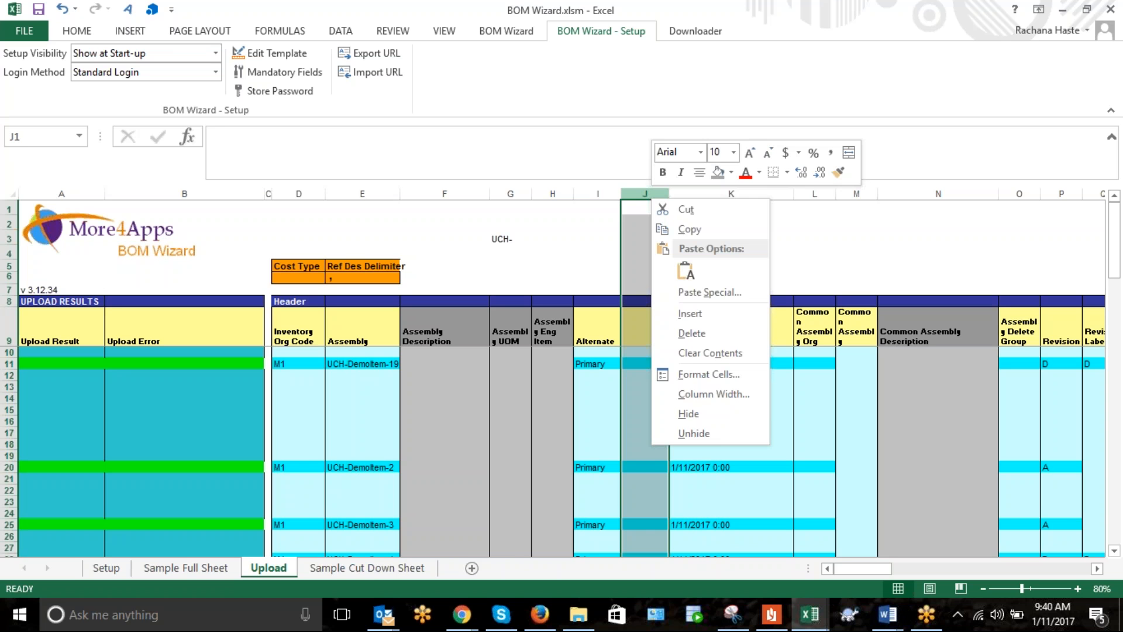
{"action": "left_click", "coordinate": [695, 334]}
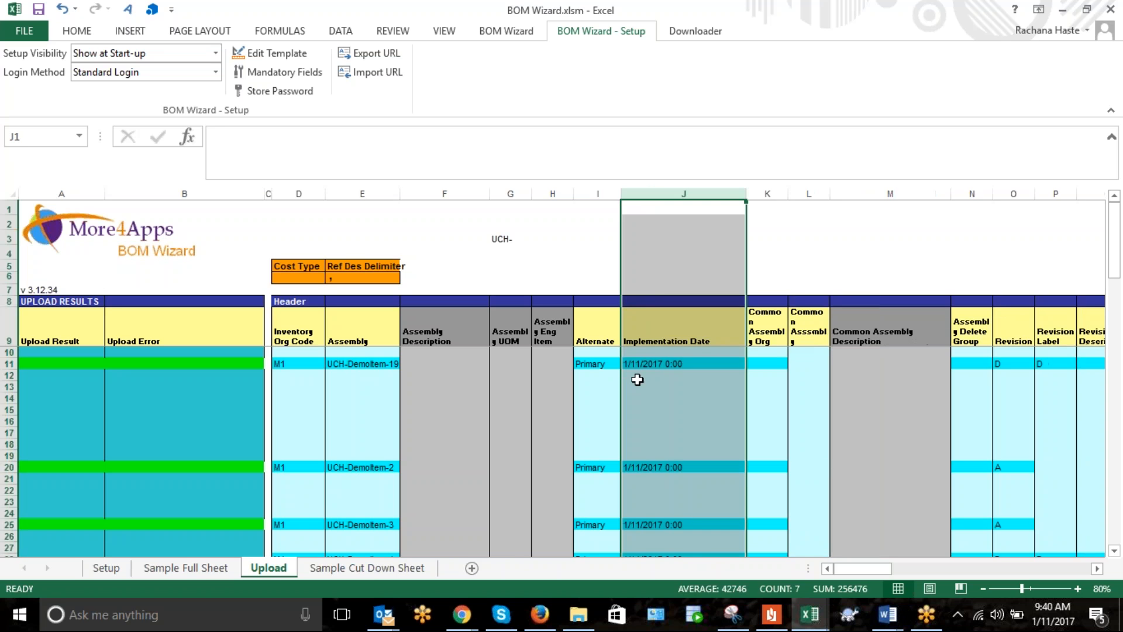
Inspect the Alternate, Assembly and Inventory Org Code values of the first assembly in row 11.
{"action": "left_click", "coordinate": [601, 362]}
{"action": "left_click", "coordinate": [358, 363]}
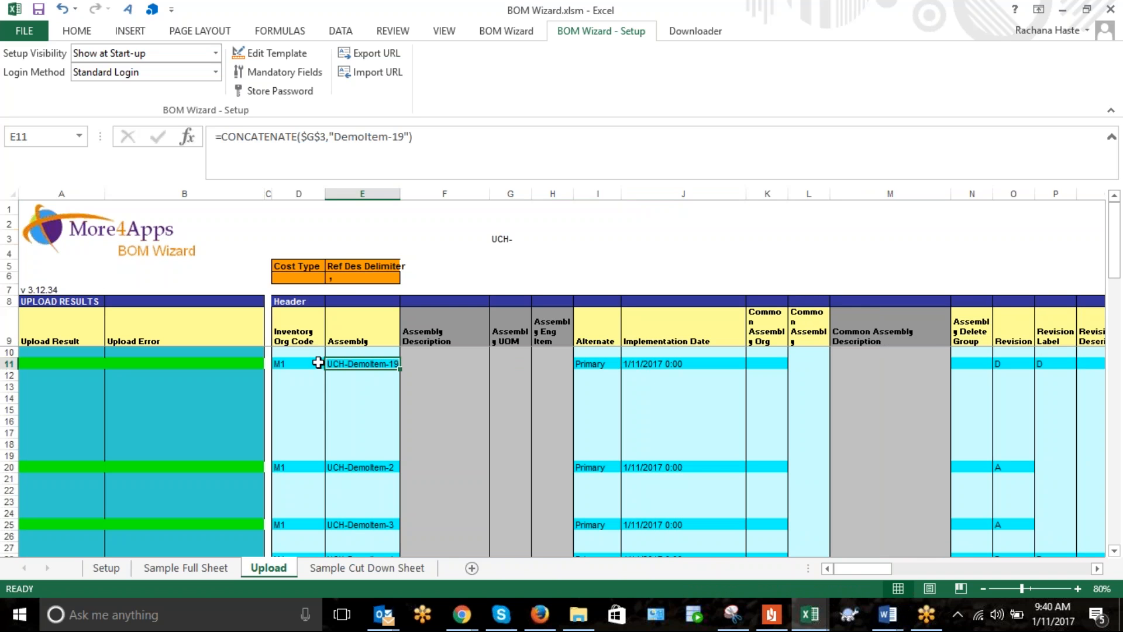
{"action": "left_click", "coordinate": [317, 362]}
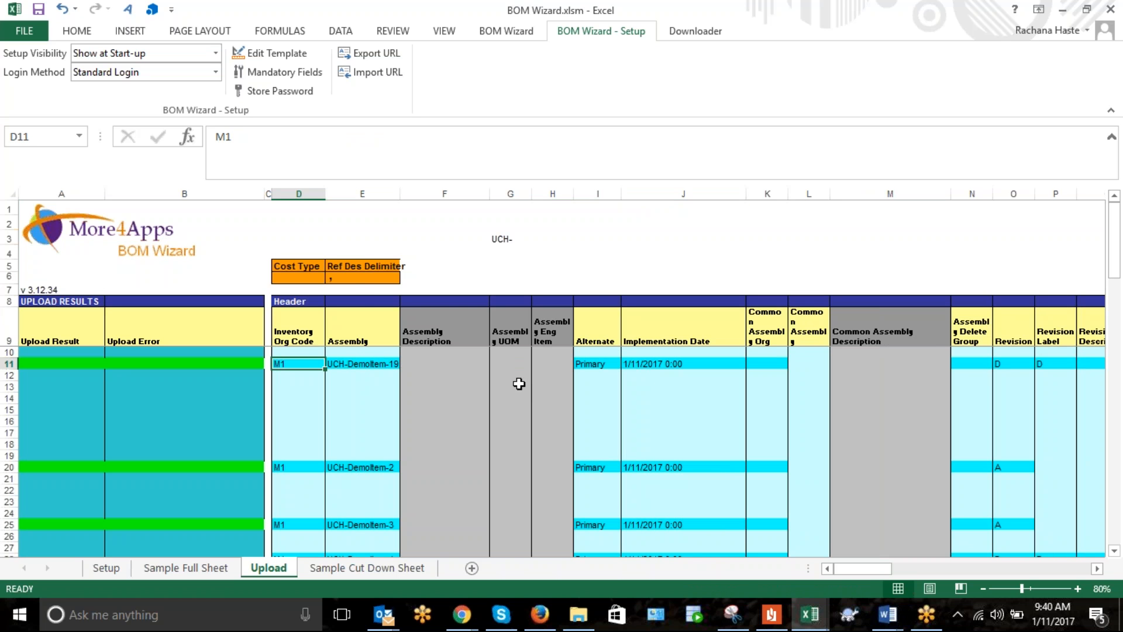
Show the BOM Wizard commands and open the Bill of Materials assembly form from row 11's Alternate cell, dismissing the notice.
{"action": "left_click", "coordinate": [494, 32]}
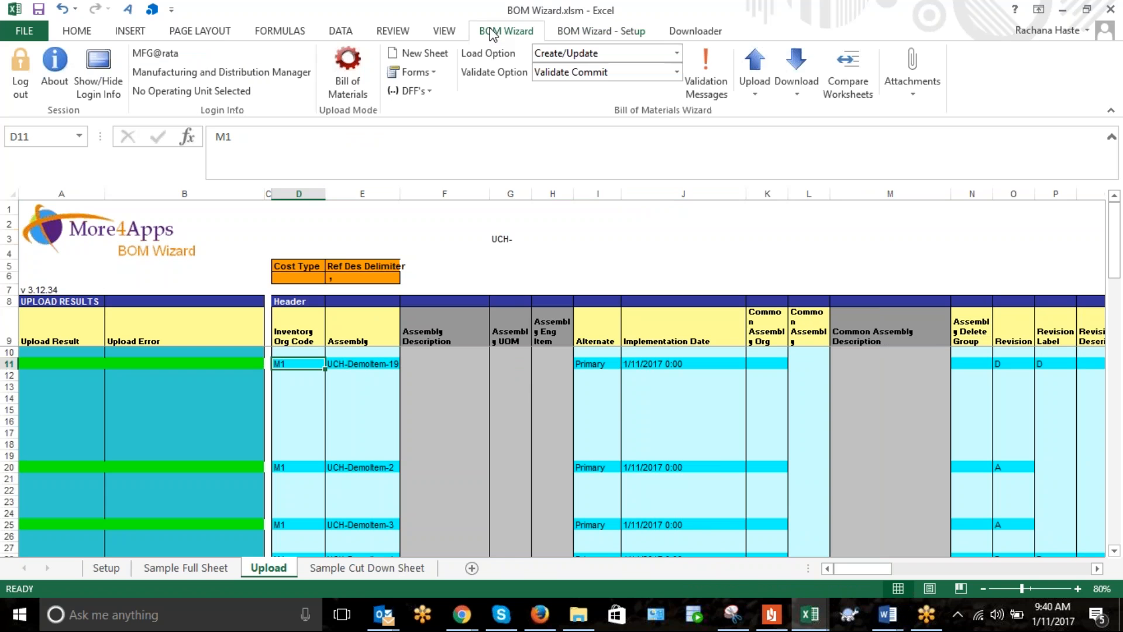
{"action": "left_click", "coordinate": [604, 366]}
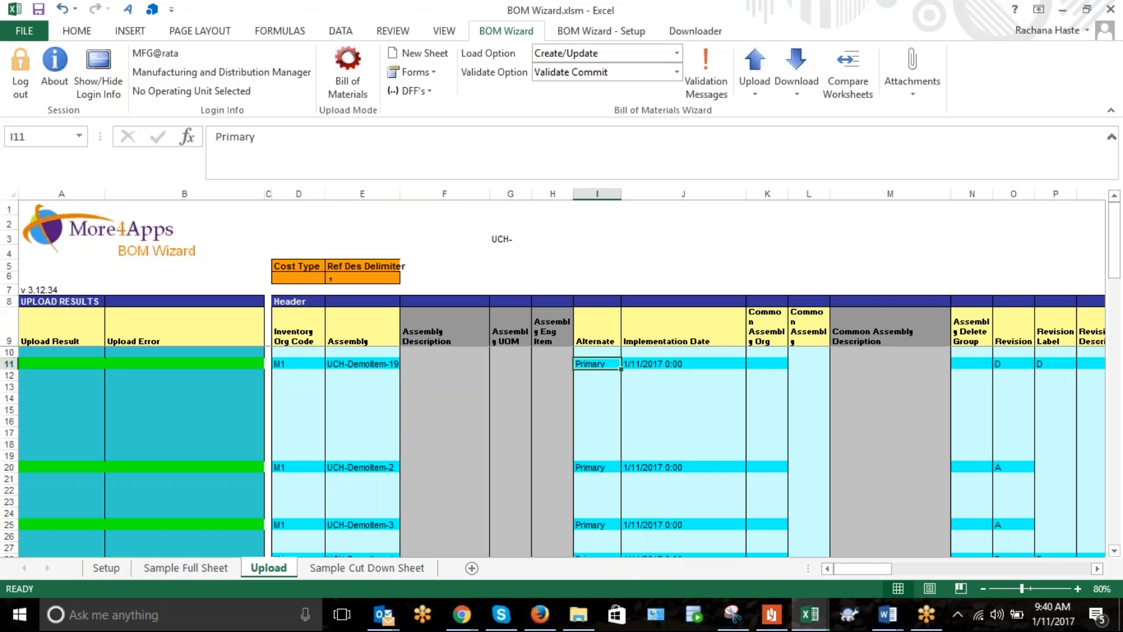
{"action": "double_click", "coordinate": [595, 361]}
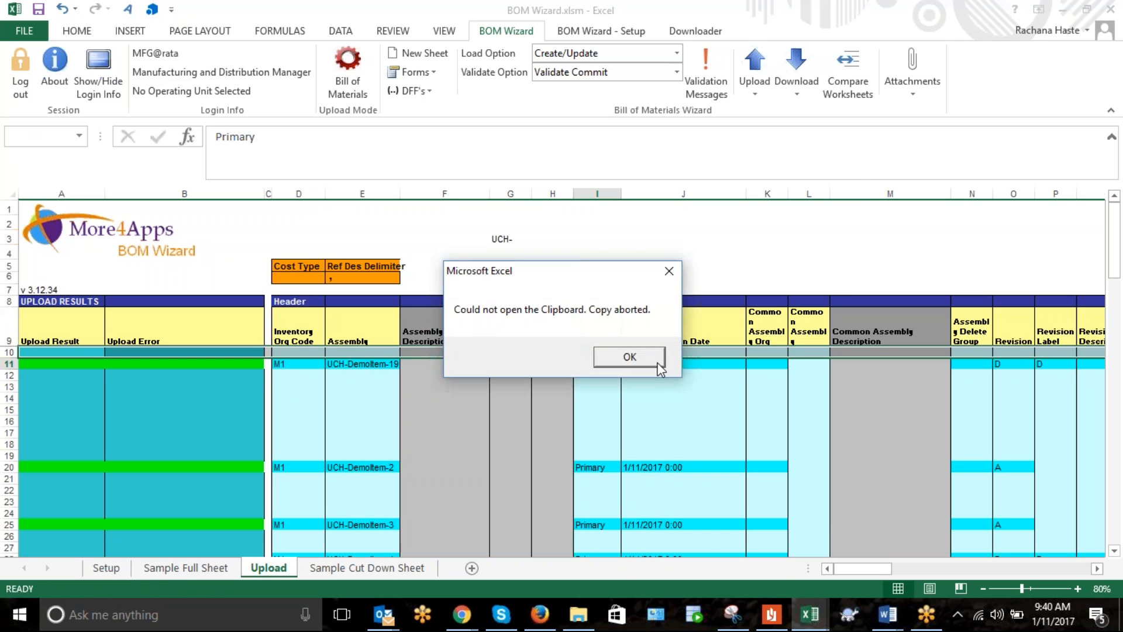
{"action": "left_click", "coordinate": [629, 356]}
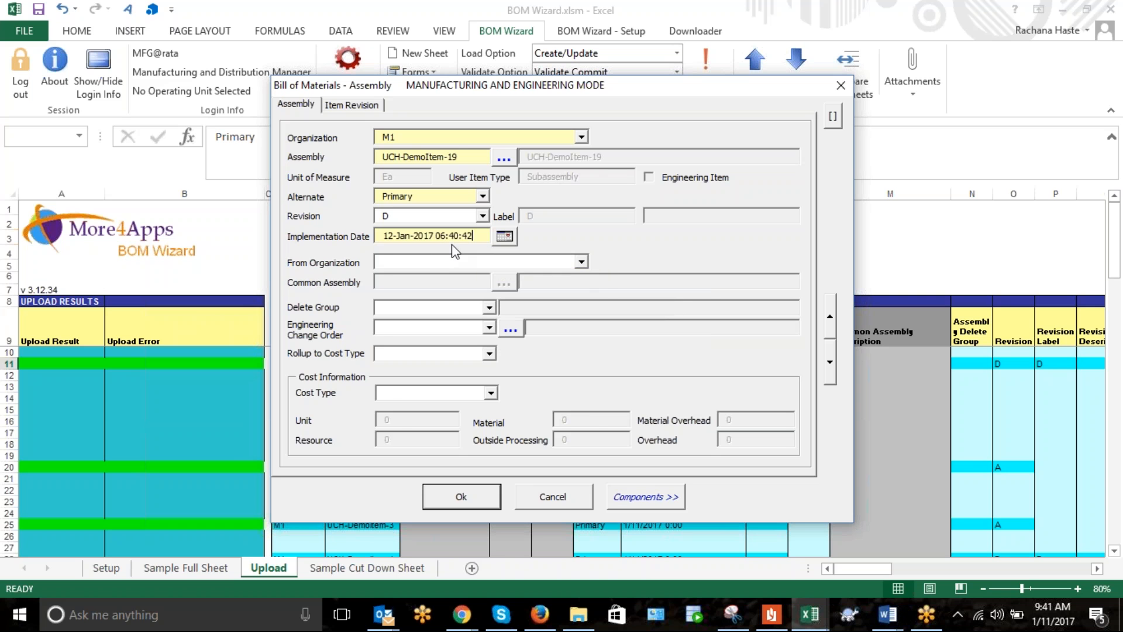
Look through the From Organization and Delete Group choices and check the Engineering Change Order field without choosing anything.
{"action": "left_click", "coordinate": [581, 265]}
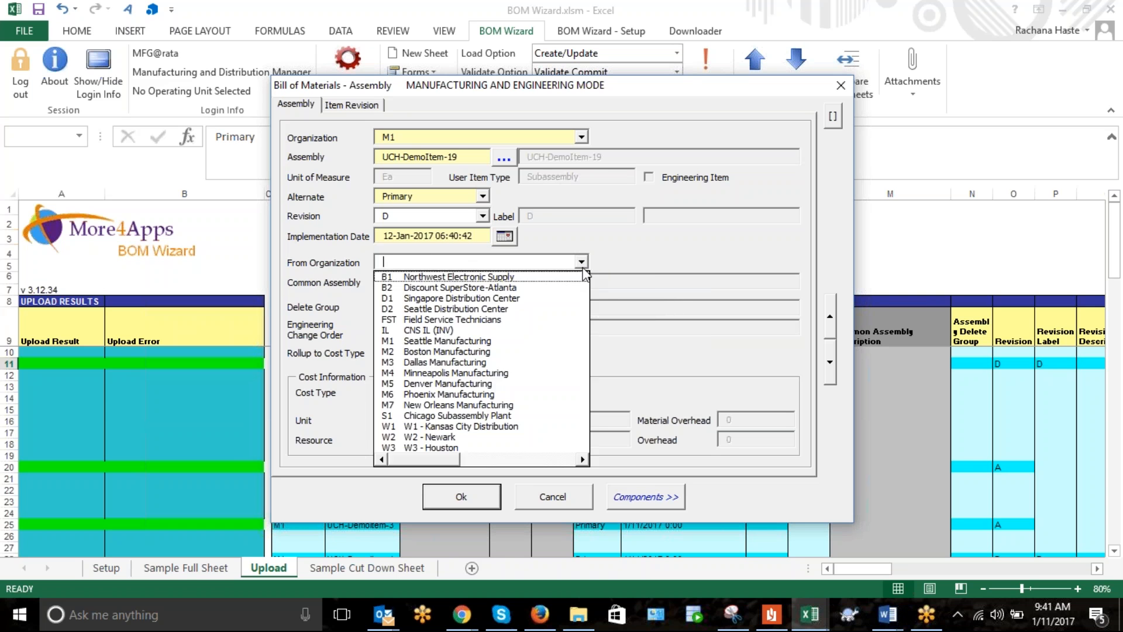
{"action": "left_click", "coordinate": [583, 268]}
{"action": "left_click", "coordinate": [489, 308]}
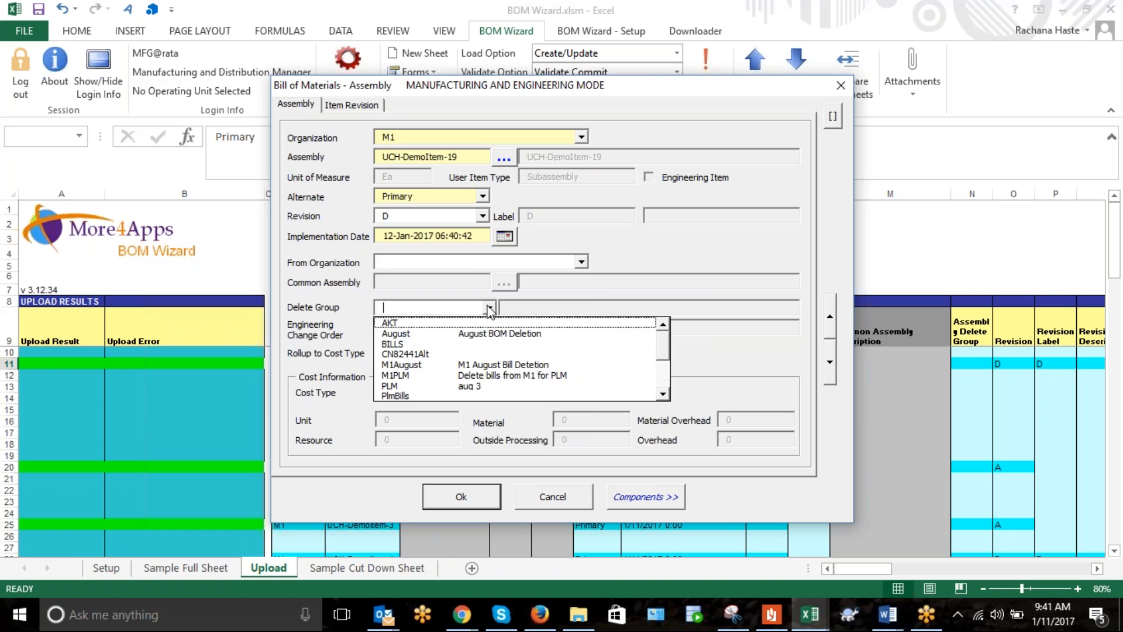
{"action": "left_click", "coordinate": [488, 308]}
{"action": "left_click", "coordinate": [490, 328]}
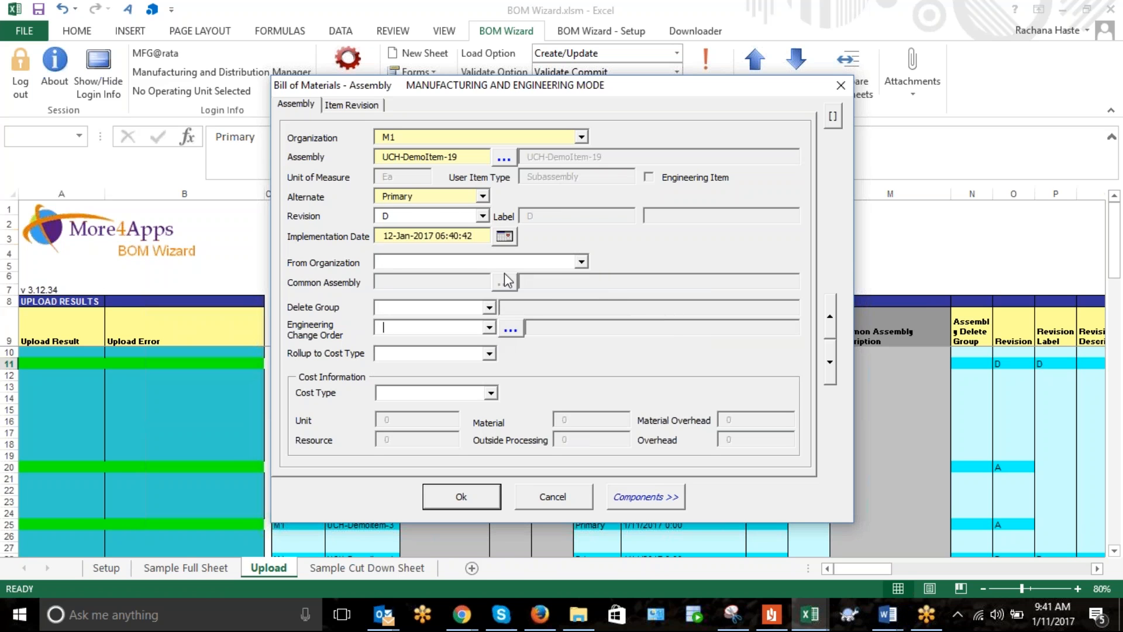
Reposition the assembly form and review its From Organization and Engineering Change Order choices again, leaving both fields blank.
{"action": "left_click_drag", "start_coordinate": [589, 88], "coordinate": [538, 99]}
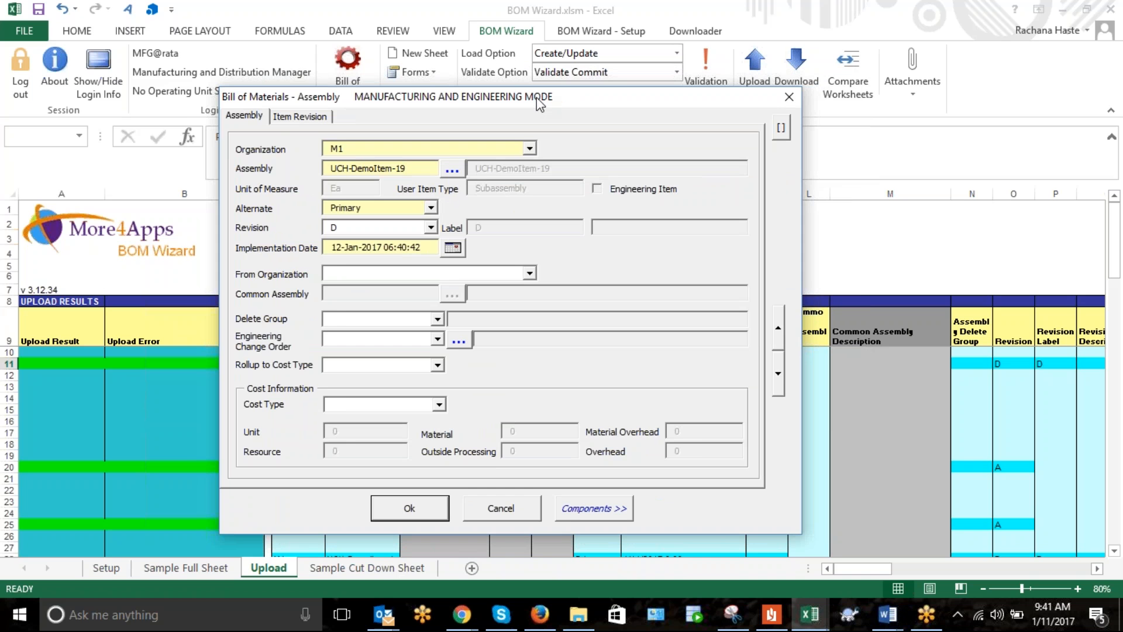
{"action": "left_click_drag", "start_coordinate": [538, 104], "coordinate": [565, 109]}
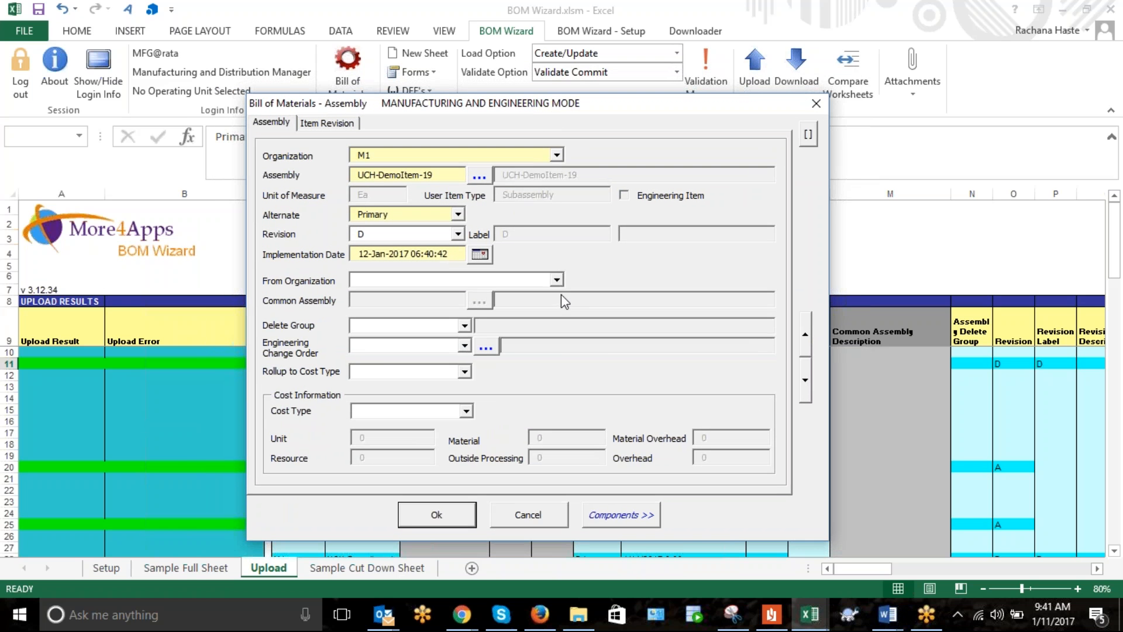
{"action": "left_click", "coordinate": [557, 280]}
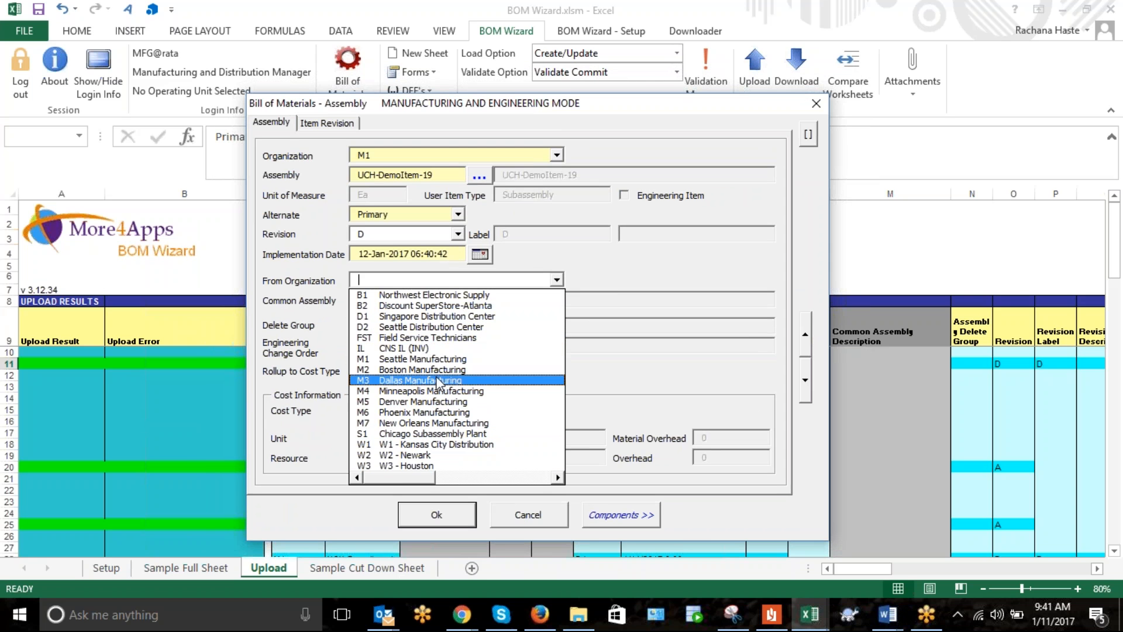
{"action": "left_click", "coordinate": [556, 280]}
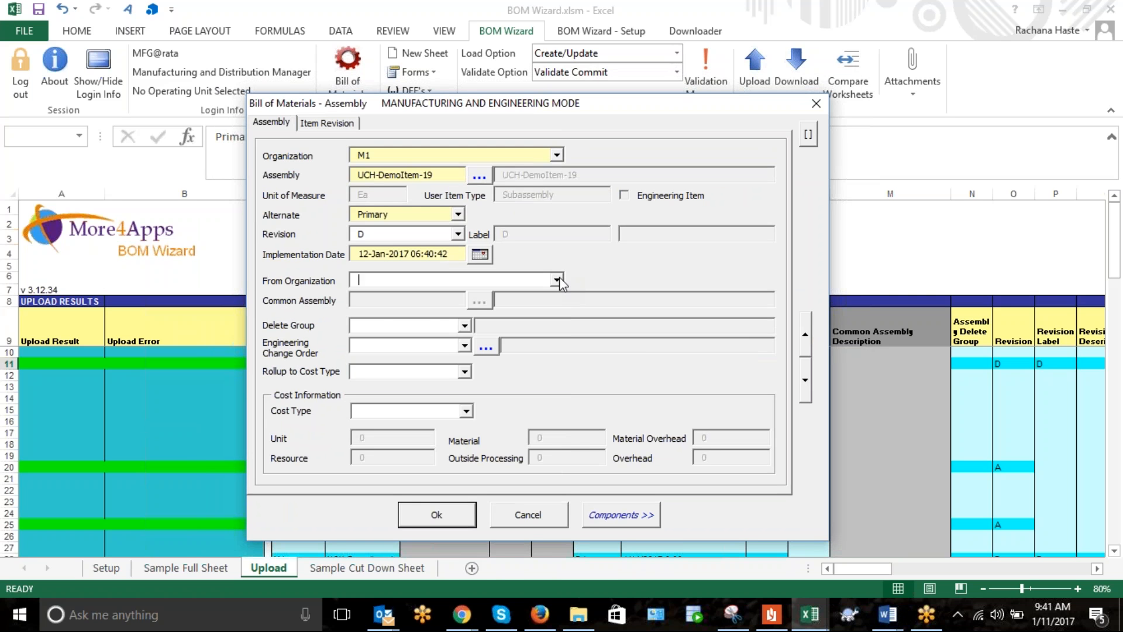
{"action": "left_click", "coordinate": [466, 347]}
{"action": "left_click", "coordinate": [466, 349]}
Move the assembly form aside to examine the row 11 values on the sheet, and bring it back into view.
{"action": "left_click_drag", "start_coordinate": [456, 107], "coordinate": [444, 106]}
{"action": "left_click_drag", "start_coordinate": [371, 104], "coordinate": [582, 388]}
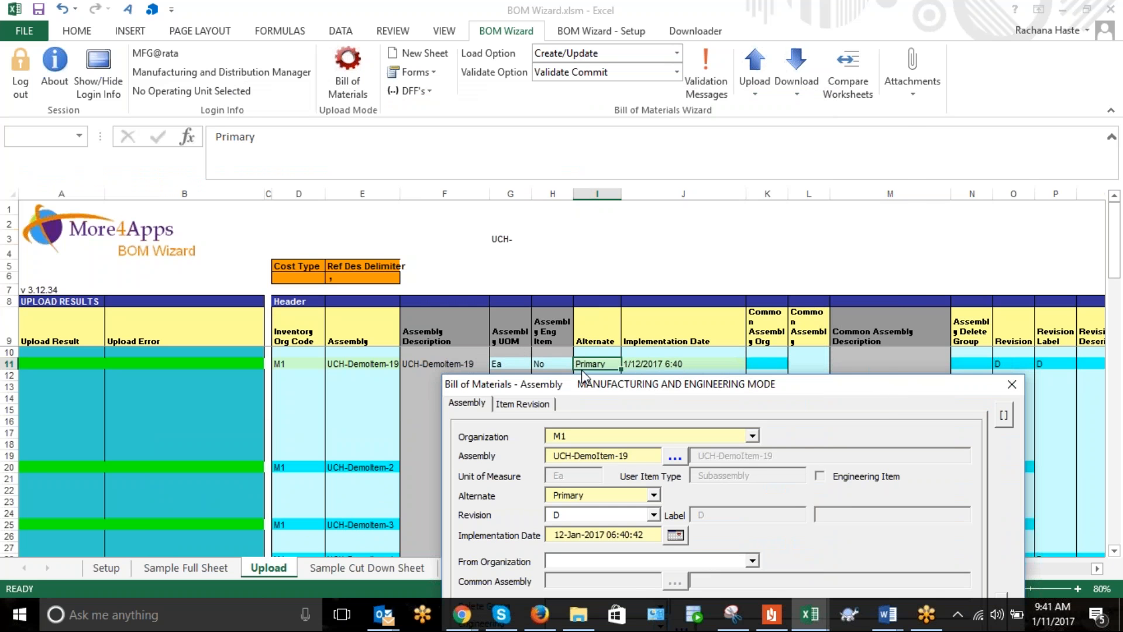
{"action": "left_click_drag", "start_coordinate": [839, 388], "coordinate": [716, 62]}
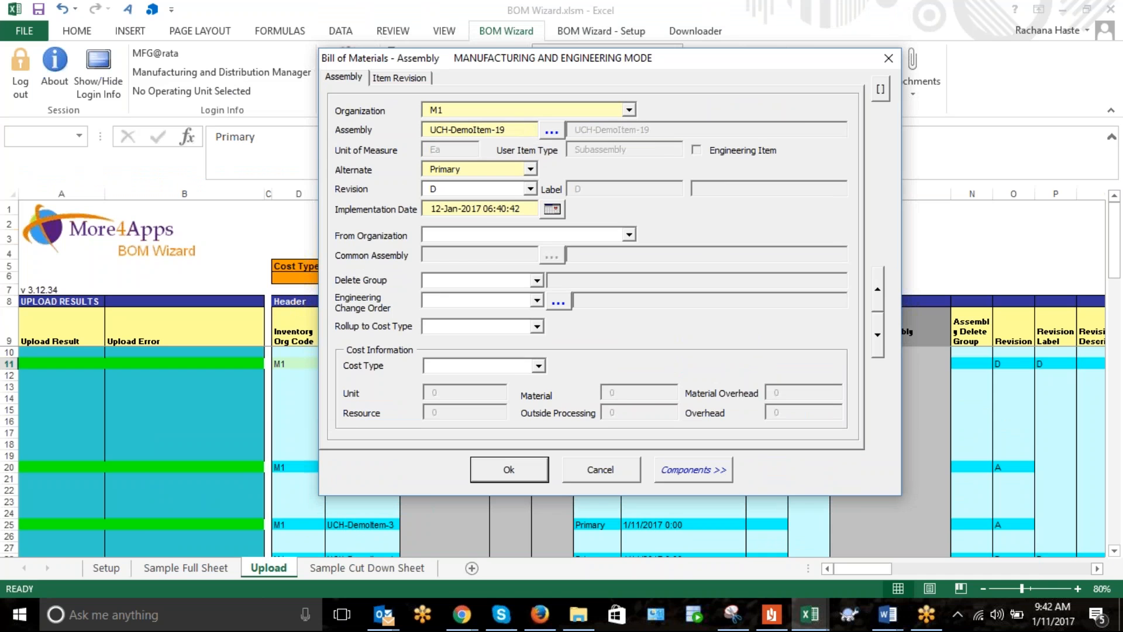
Check the Item Revision details of UCH-DemoItem-19, and open its Components form, dismissing the notice.
{"action": "left_click", "coordinate": [393, 79]}
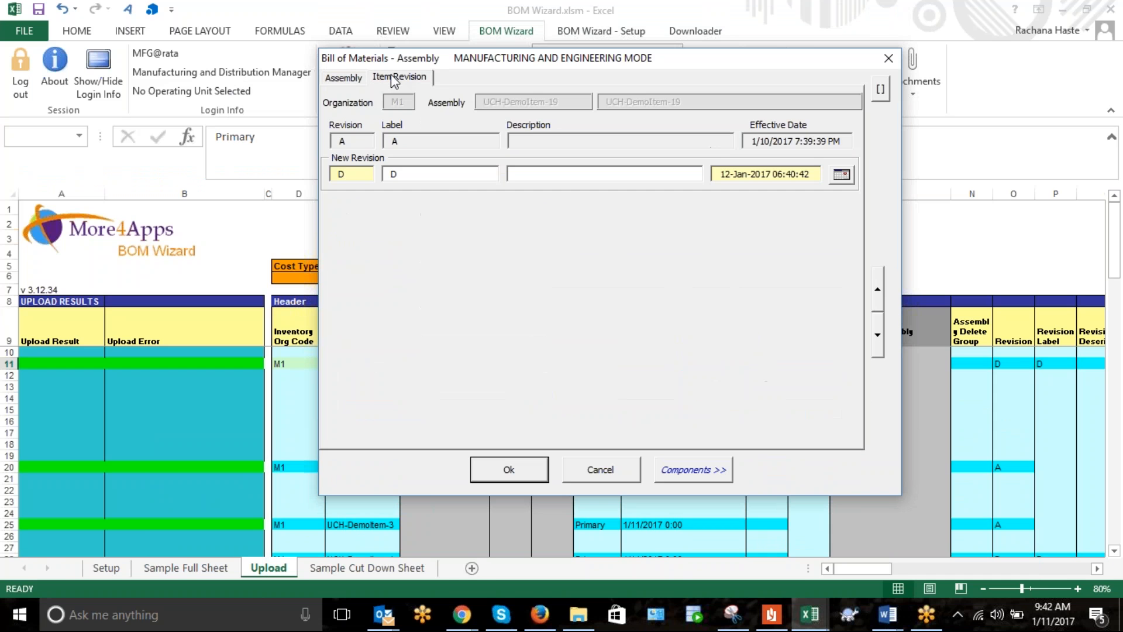
{"action": "left_click", "coordinate": [344, 79]}
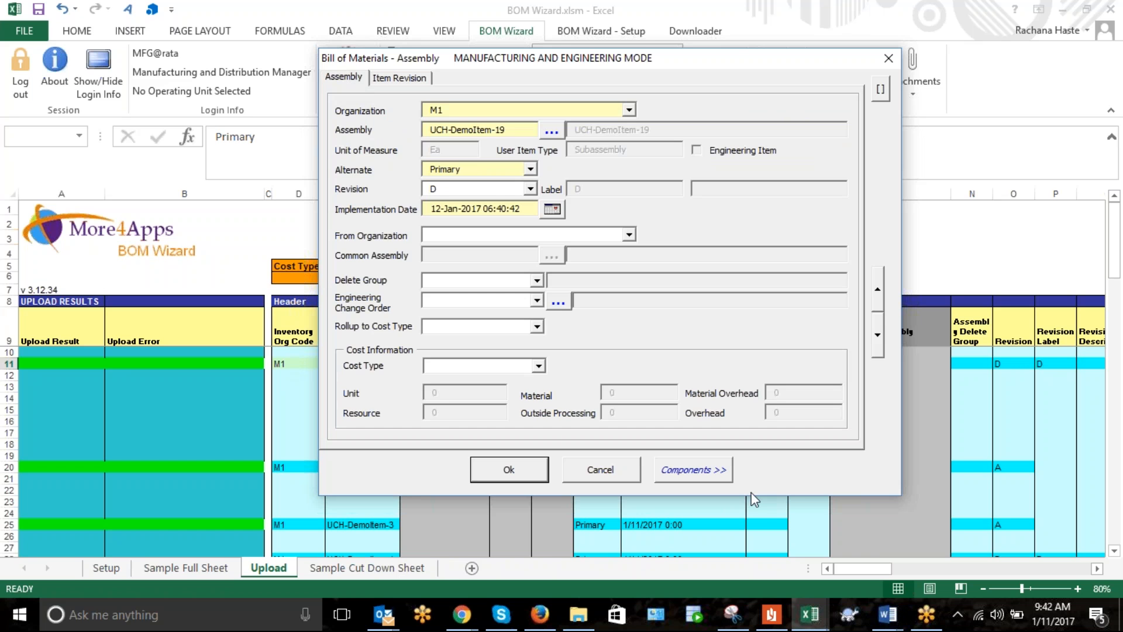
{"action": "left_click", "coordinate": [723, 473]}
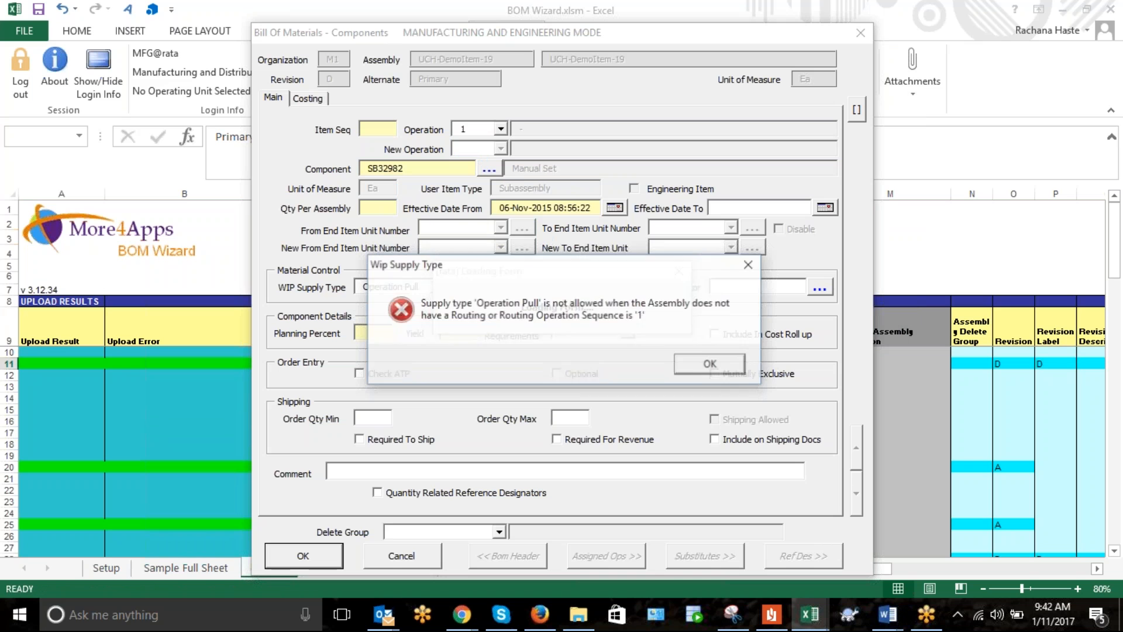
{"action": "left_click", "coordinate": [697, 370]}
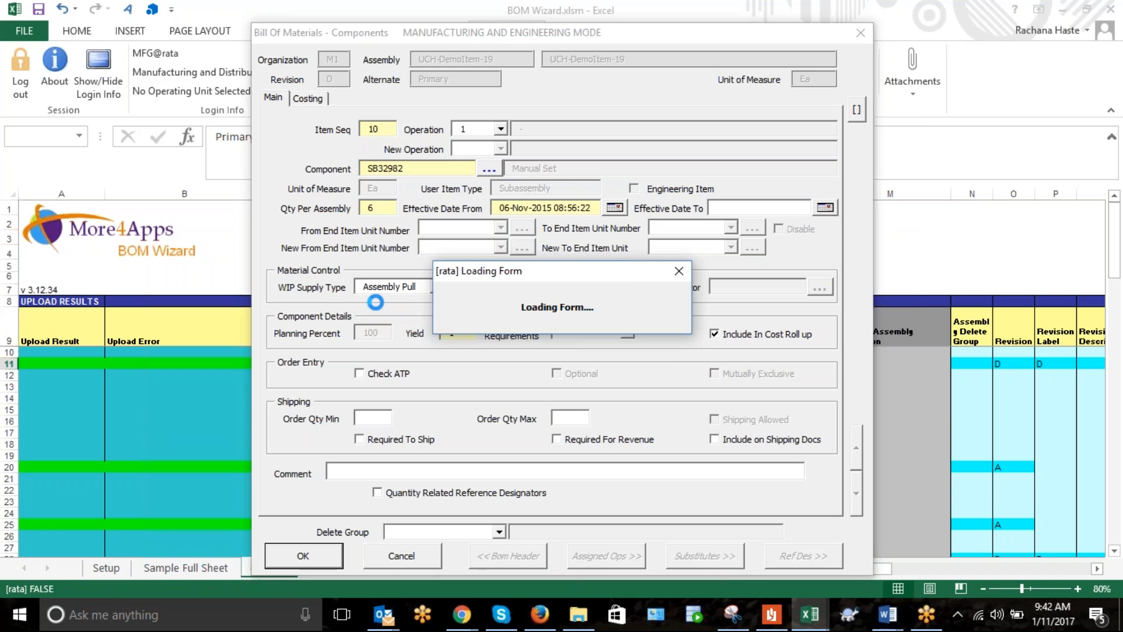
Look through the WIP Supply Type and Supply Subinv choices for component SB32982, leaving both fields as they are.
{"action": "left_click", "coordinate": [436, 286]}
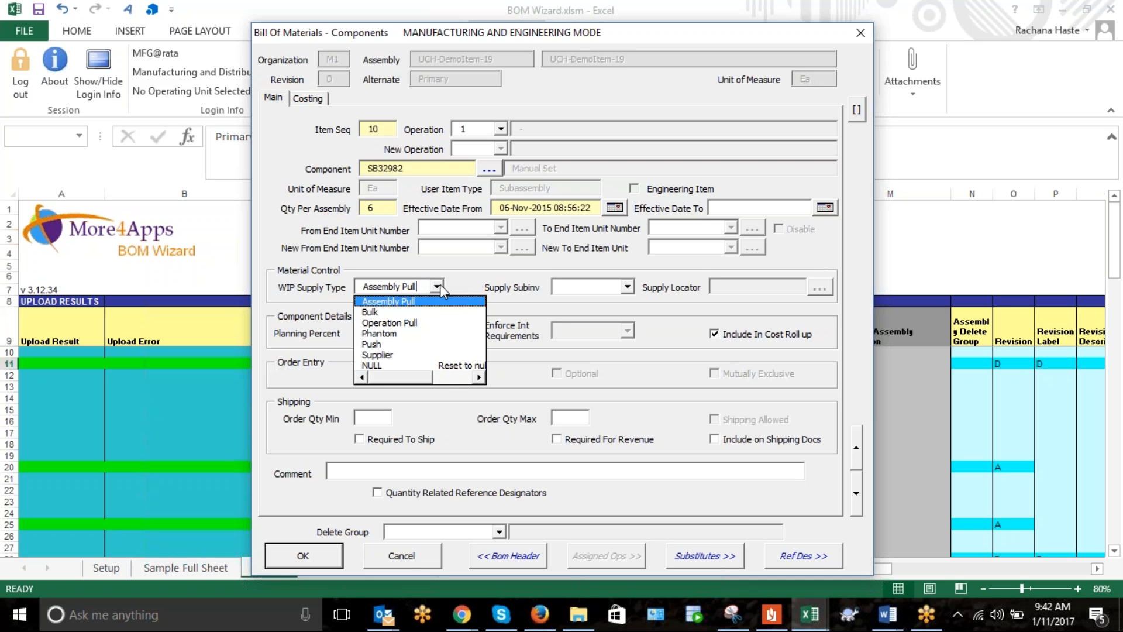
{"action": "left_click", "coordinate": [444, 301]}
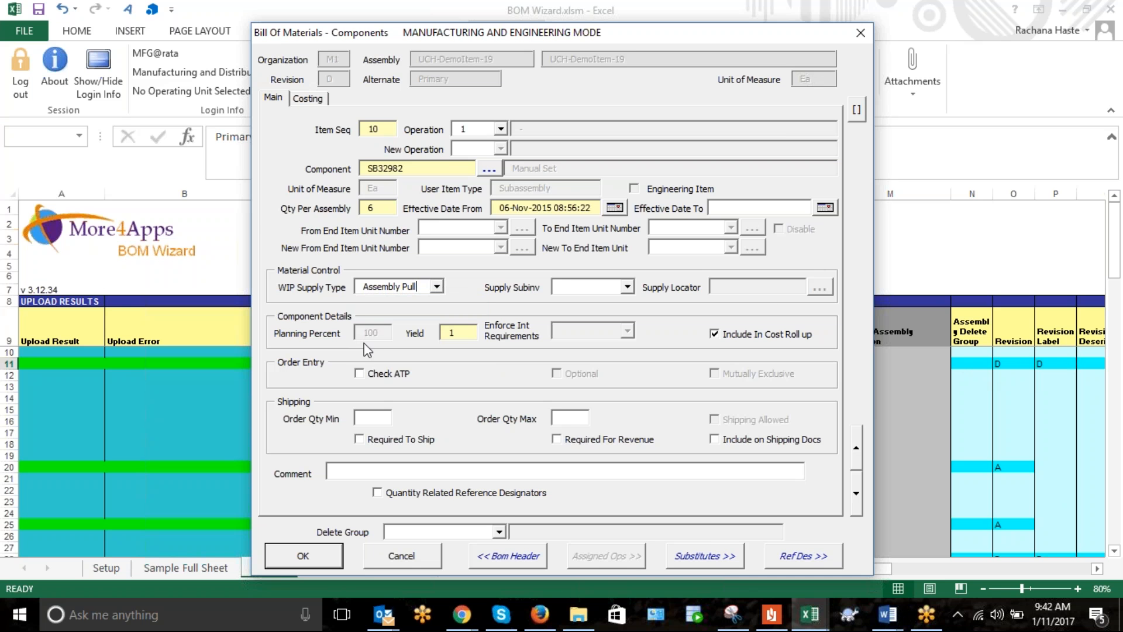
{"action": "left_click", "coordinate": [437, 286]}
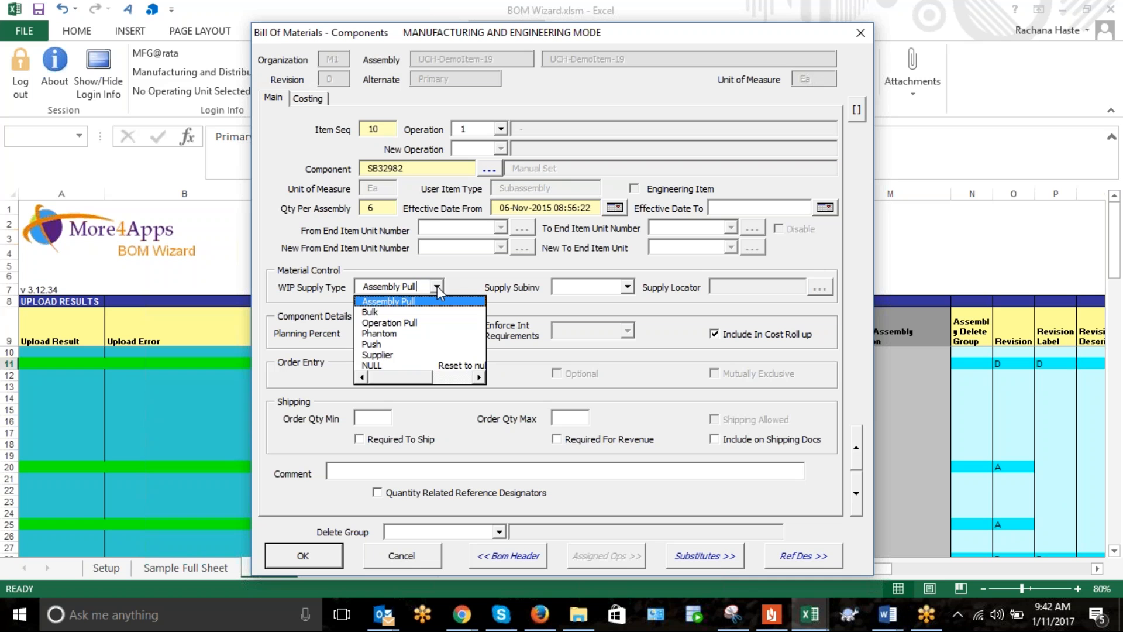
{"action": "left_click", "coordinate": [437, 286]}
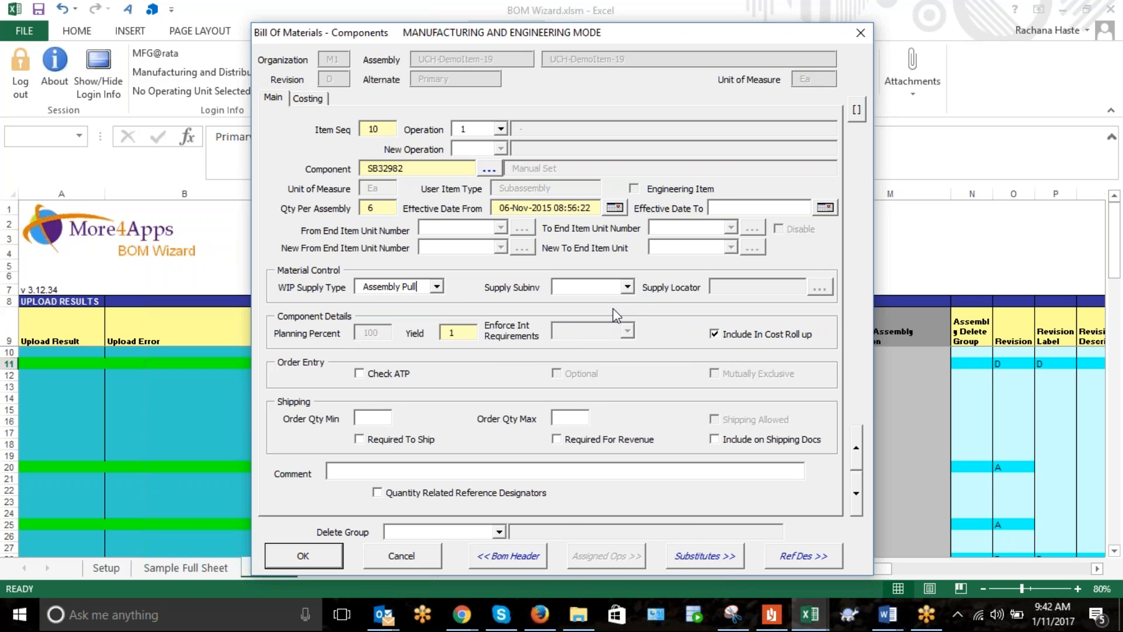
{"action": "left_click", "coordinate": [627, 287]}
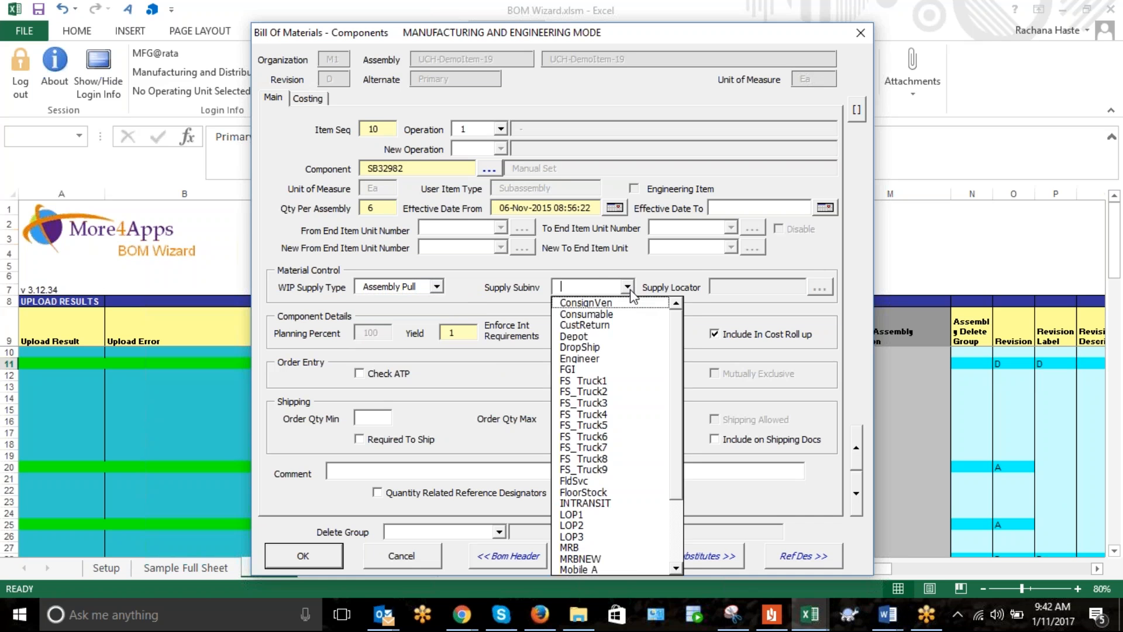
{"action": "left_click", "coordinate": [630, 289]}
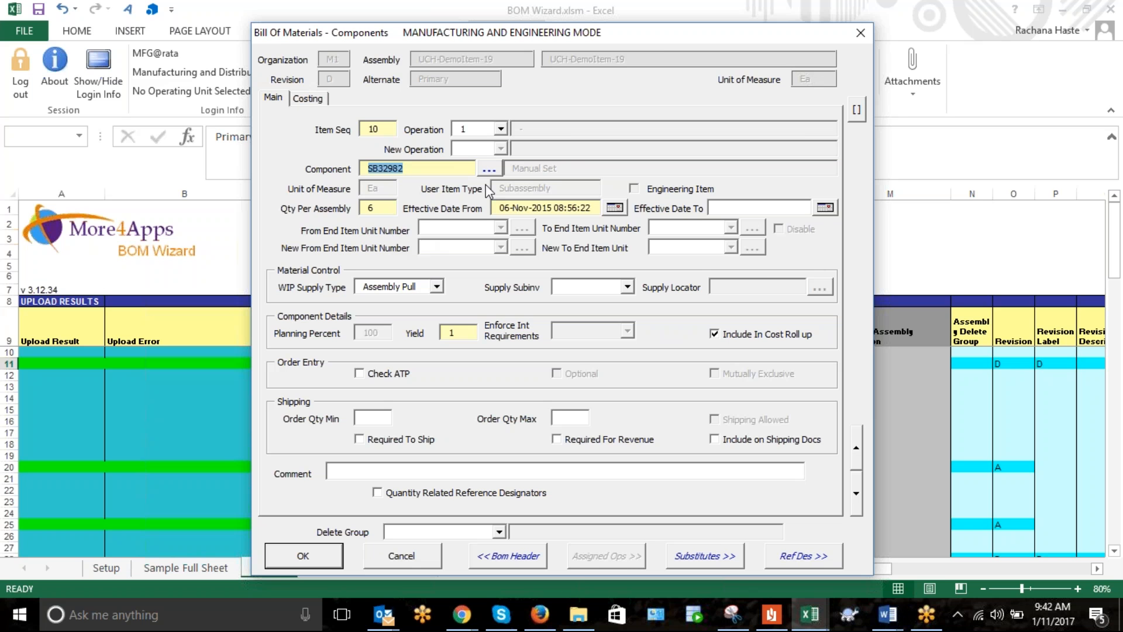
Check the Component field, Costing details and Comment field of SB32982, and cancel the Components form without saving changes.
{"action": "left_click", "coordinate": [461, 168]}
{"action": "left_click", "coordinate": [314, 99]}
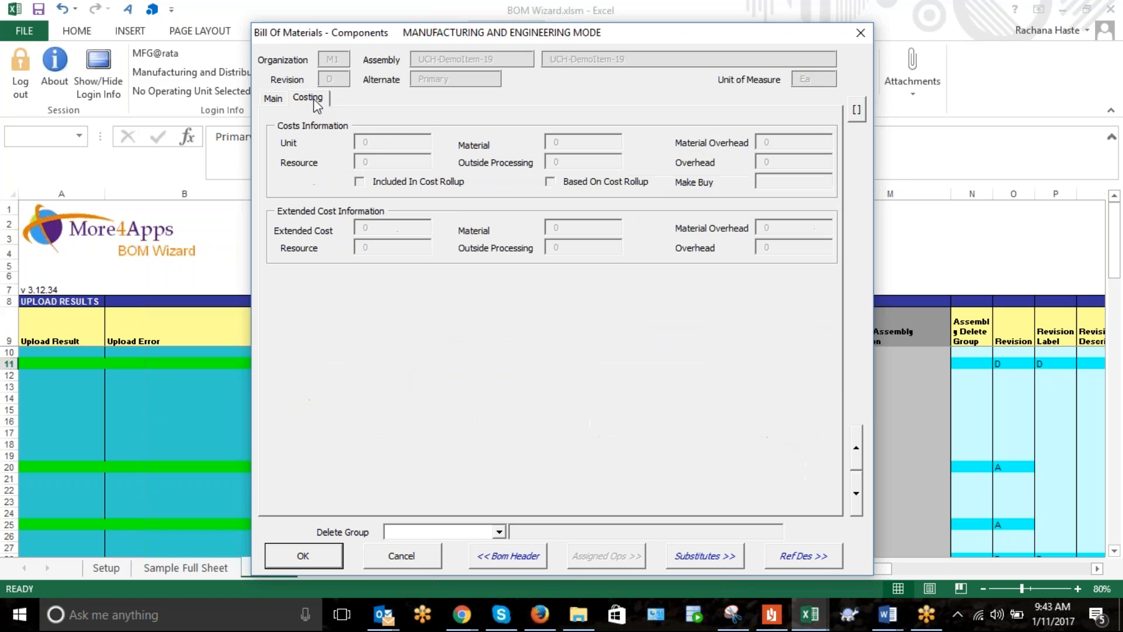
{"action": "left_click", "coordinate": [284, 100]}
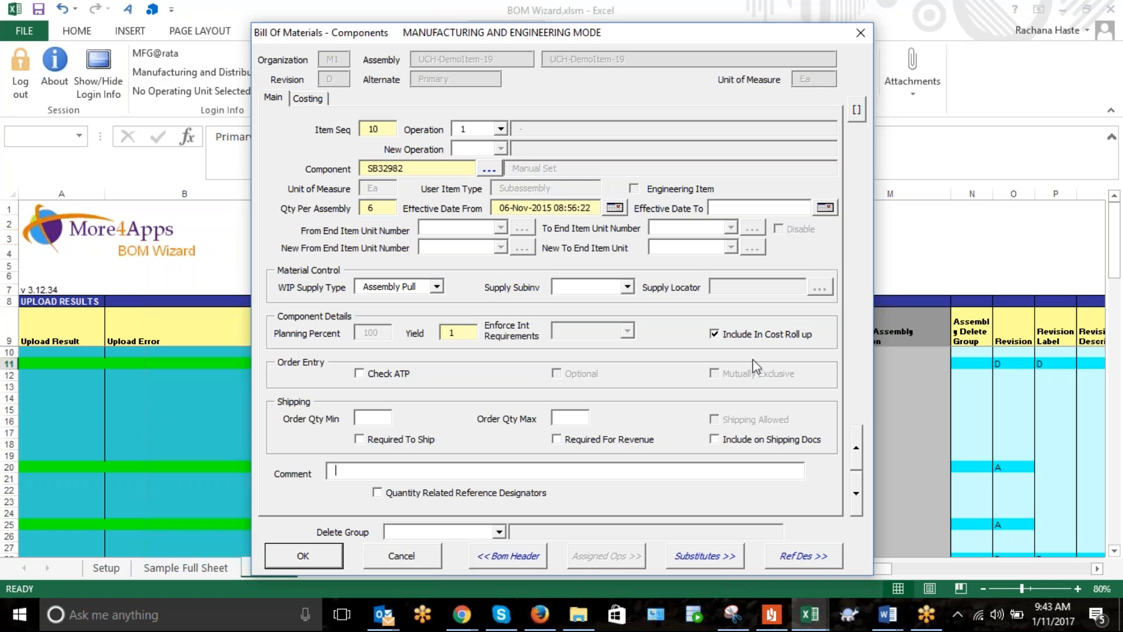
{"action": "left_click", "coordinate": [794, 470]}
{"action": "left_click", "coordinate": [385, 563]}
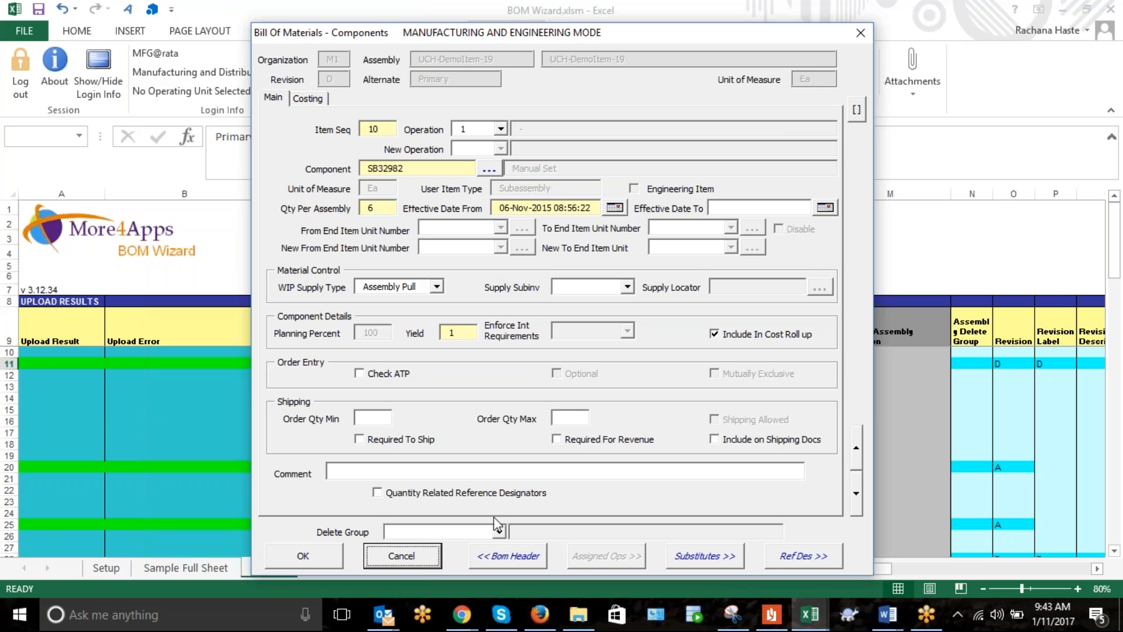
{"action": "left_click", "coordinate": [397, 560]}
{"action": "left_click", "coordinate": [402, 559]}
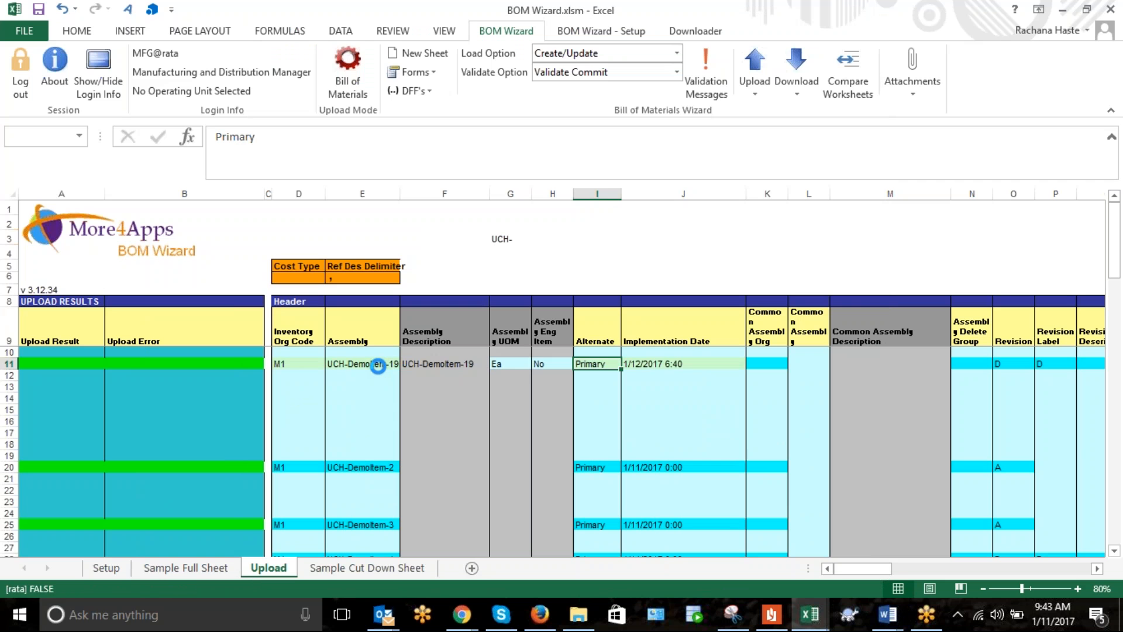
Open a blank assembly form from empty cell D47 below UCH-DemoItem-6, and cancel it without entering an assembly.
{"action": "left_click", "coordinate": [378, 364]}
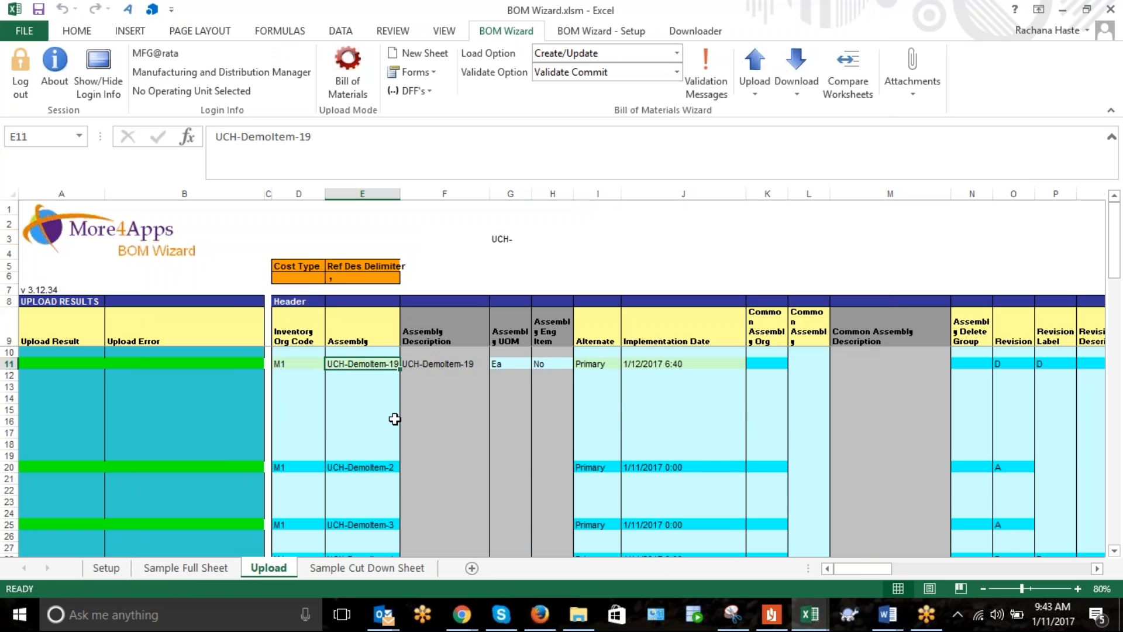
{"action": "scroll", "coordinate": [396, 421], "scroll_direction": "down", "scroll_amount": 3}
{"action": "scroll", "coordinate": [397, 421], "scroll_direction": "down", "scroll_amount": 7}
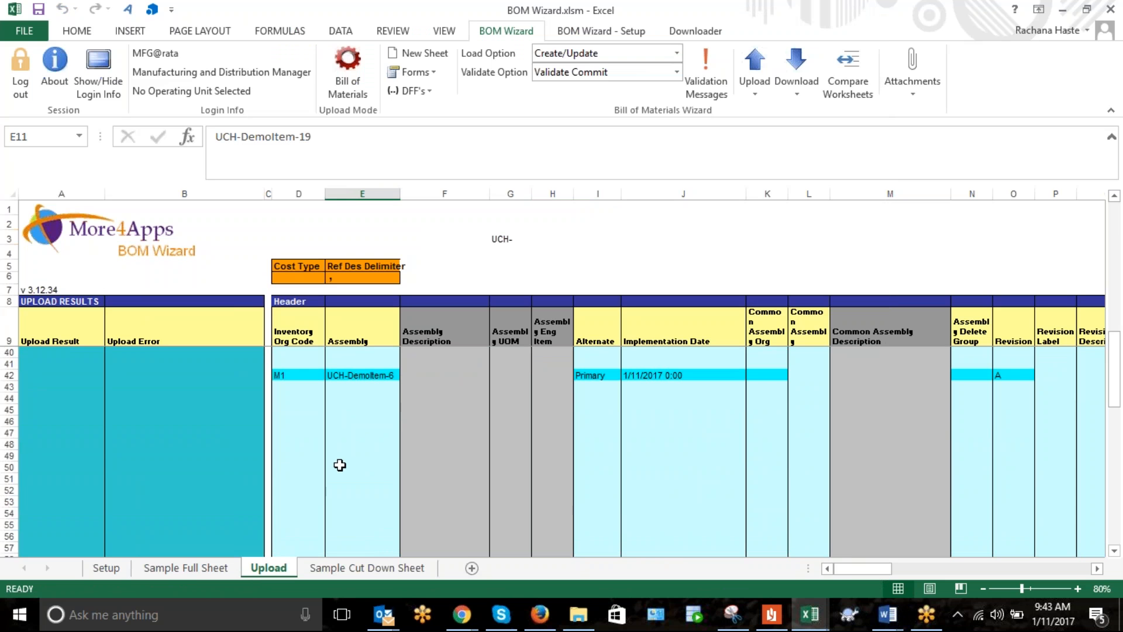
{"action": "left_click", "coordinate": [356, 422]}
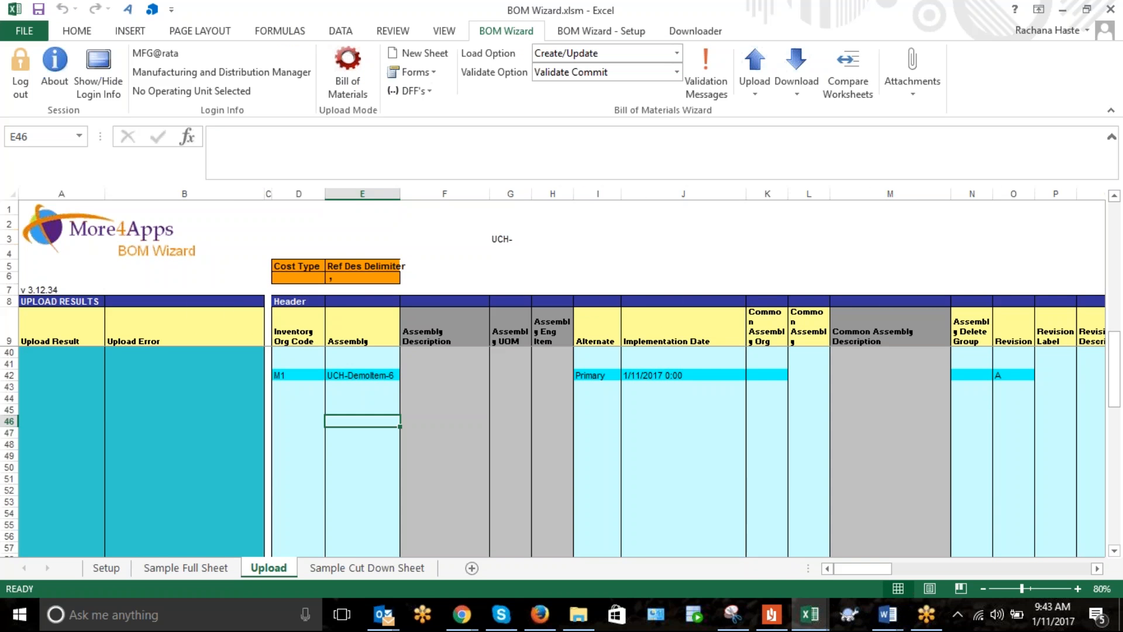
{"action": "key", "text": "ctrl+Right"}
{"action": "key", "text": "ctrl+Left"}
{"action": "key", "text": "Right"}
{"action": "key", "text": "Right"}
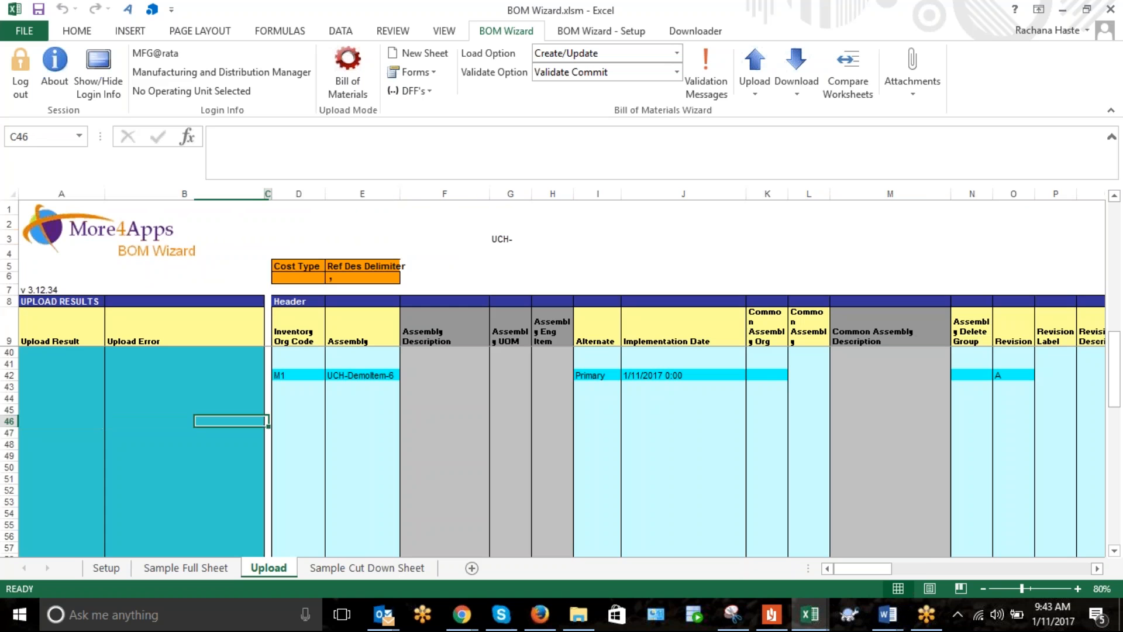
{"action": "key", "text": "Right"}
{"action": "key", "text": "Down"}
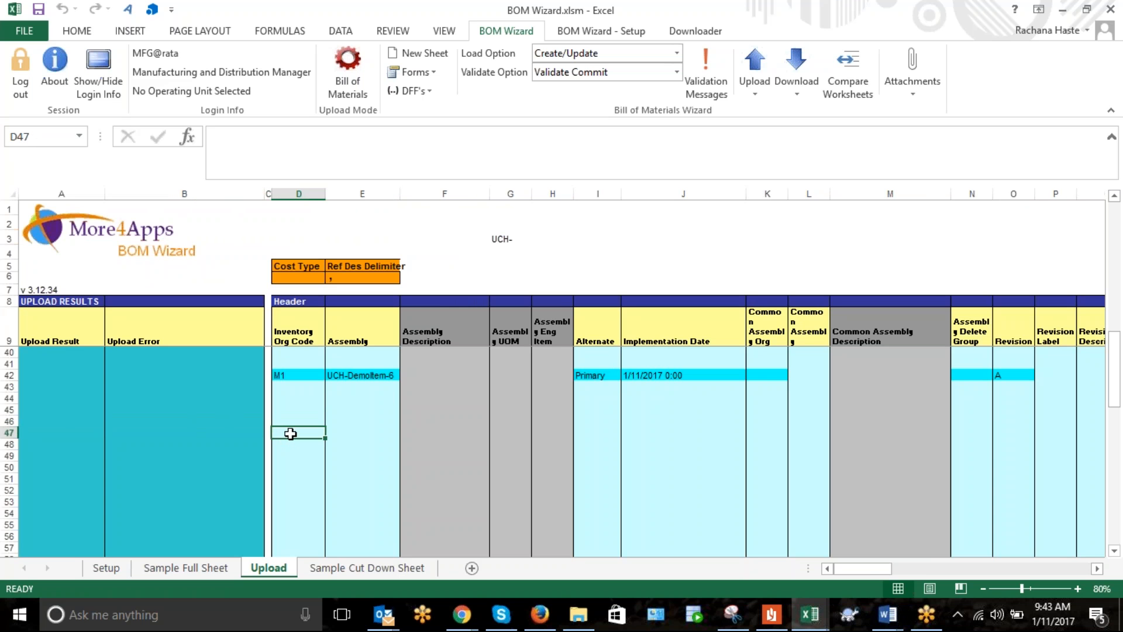
{"action": "double_click", "coordinate": [313, 432]}
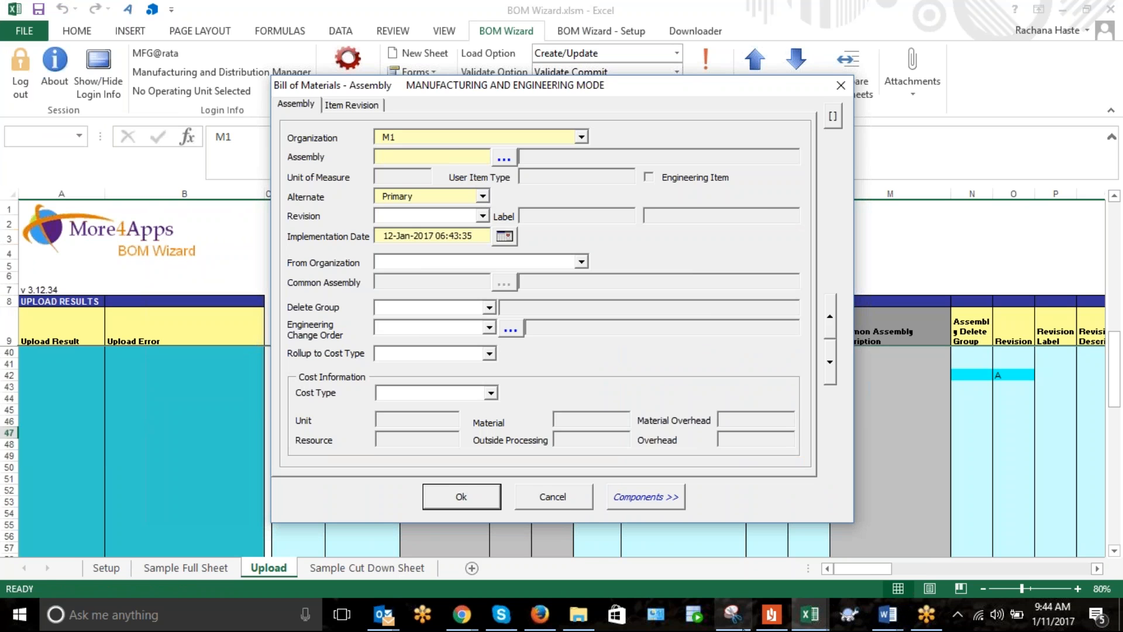
{"action": "left_click", "coordinate": [571, 506]}
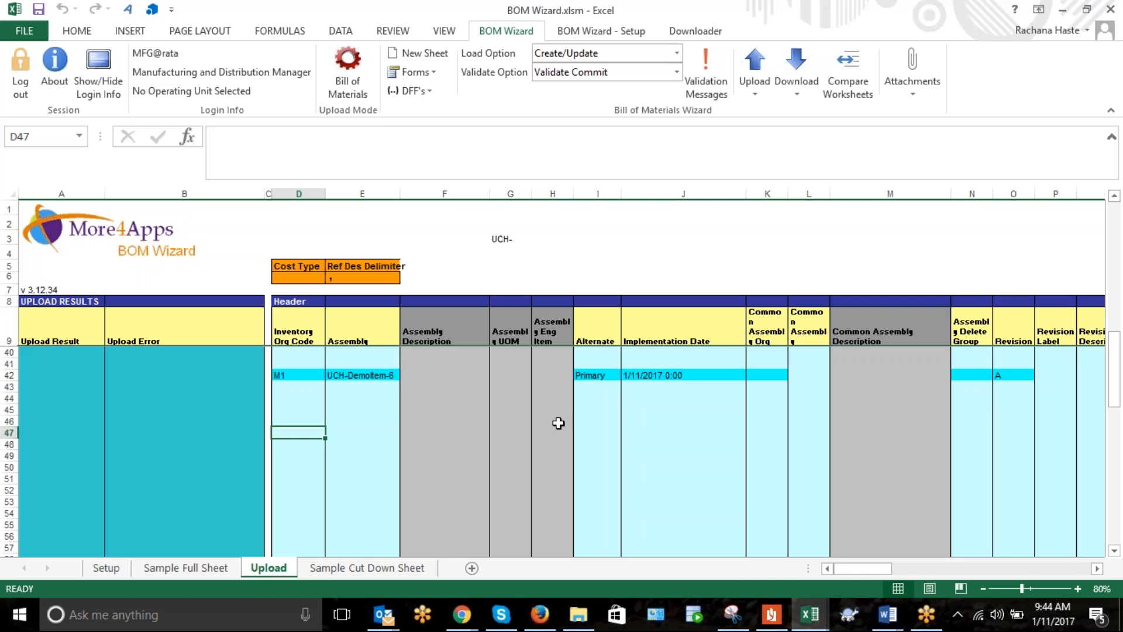
Inspect the assembly formula in E42 and compare the Implementation Date contents of J11 and J20.
{"action": "left_click", "coordinate": [363, 376]}
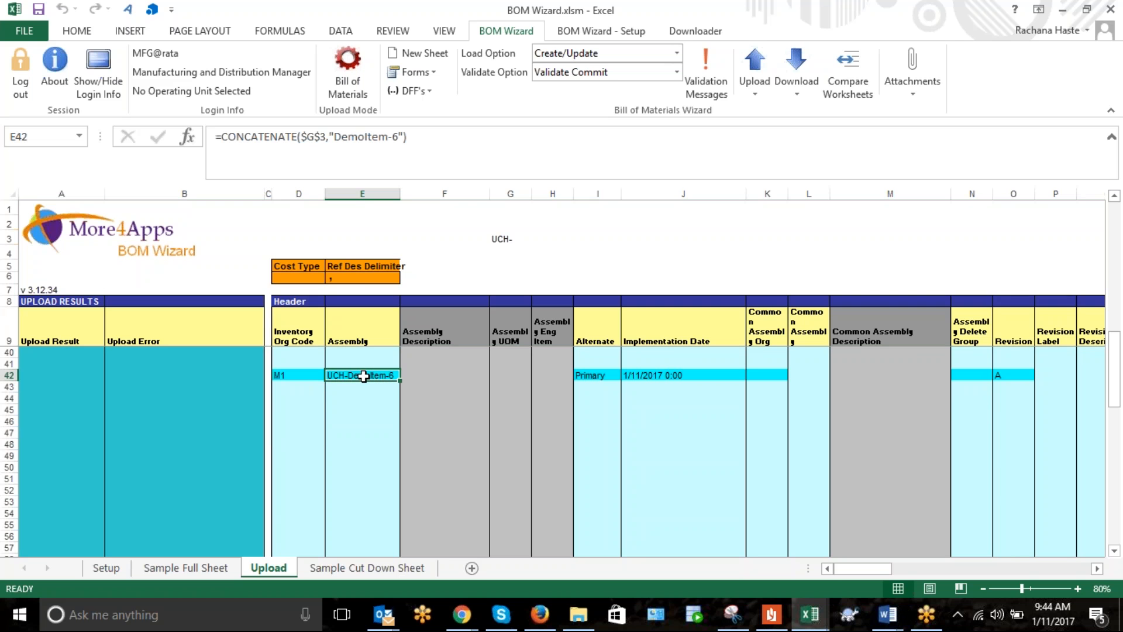
{"action": "scroll", "coordinate": [363, 376], "scroll_direction": "up", "scroll_amount": 7}
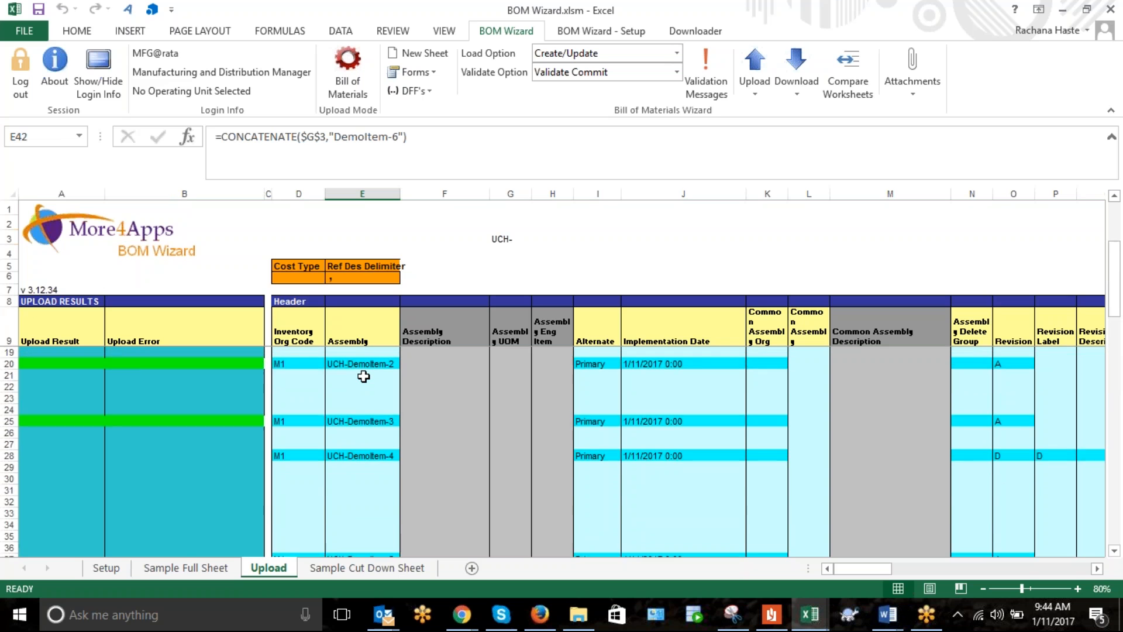
{"action": "scroll", "coordinate": [363, 376], "scroll_direction": "up", "scroll_amount": 3}
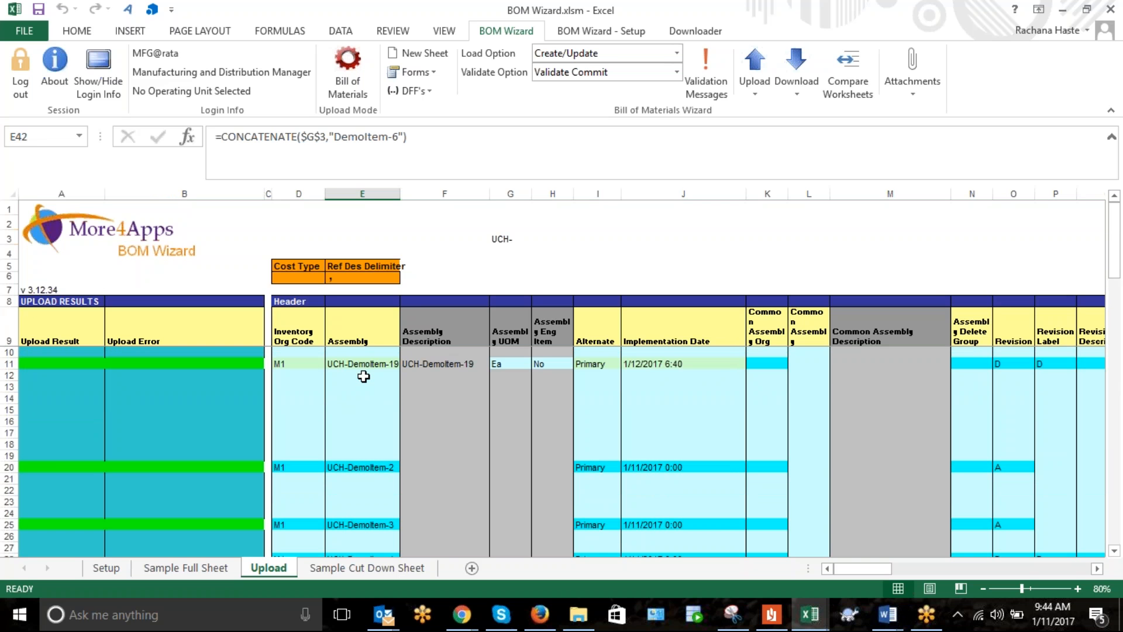
{"action": "left_click", "coordinate": [658, 363]}
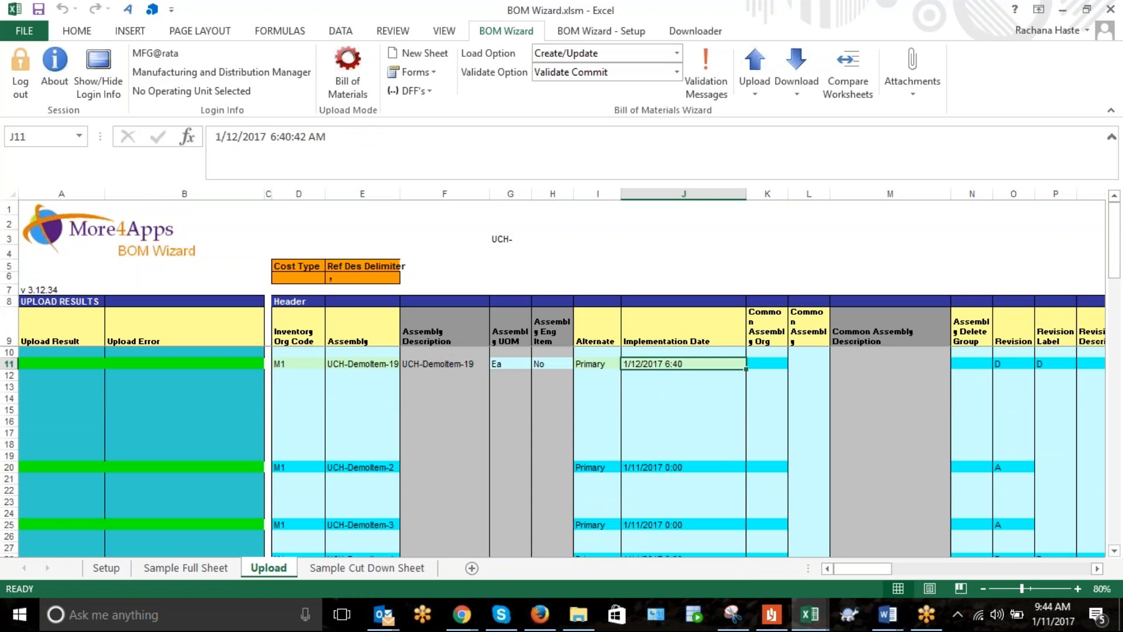
{"action": "left_click", "coordinate": [657, 464]}
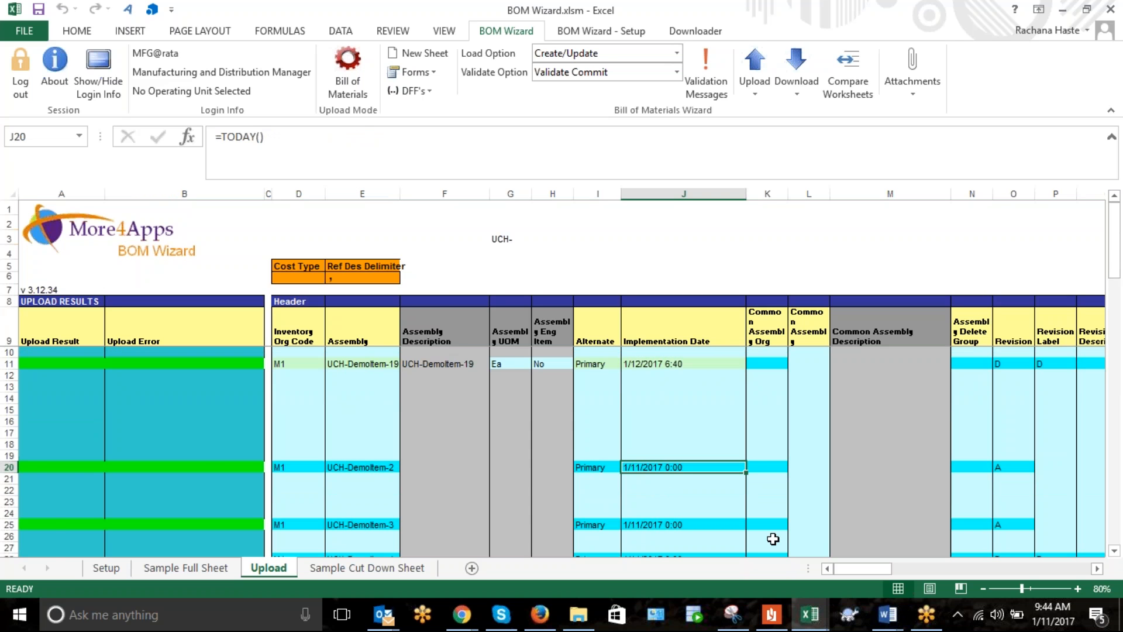
Review row 20 across the revision, cost, flexfield and operation columns, and inspect its Item Seq cell AC20.
{"action": "key", "text": "Right"}
{"action": "key", "text": "Right"}
{"action": "key", "text": "Right"}
{"action": "key", "text": "Right"}
{"action": "key", "text": "Right"}
{"action": "key", "text": "Right"}
{"action": "key", "text": "Right"}
{"action": "key", "text": "Right"}
{"action": "key", "text": "Right"}
{"action": "key", "text": "Right"}
{"action": "key", "text": "Right"}
{"action": "key", "text": "Right"}
{"action": "key", "text": "Right"}
{"action": "key", "text": "Right"}
{"action": "key", "text": "Right"}
{"action": "key", "text": "Right"}
{"action": "key", "text": "Right"}
{"action": "key", "text": "Right"}
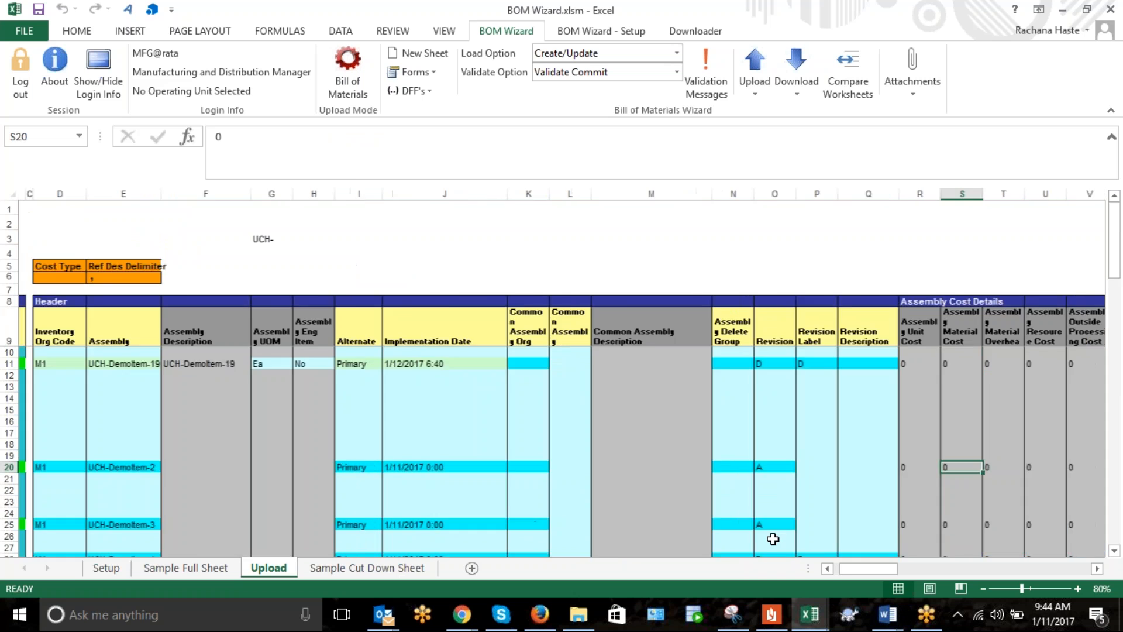
{"action": "key", "text": "Right"}
{"action": "key", "text": "Right"}
{"action": "key", "text": "Right"}
{"action": "key", "text": "Right"}
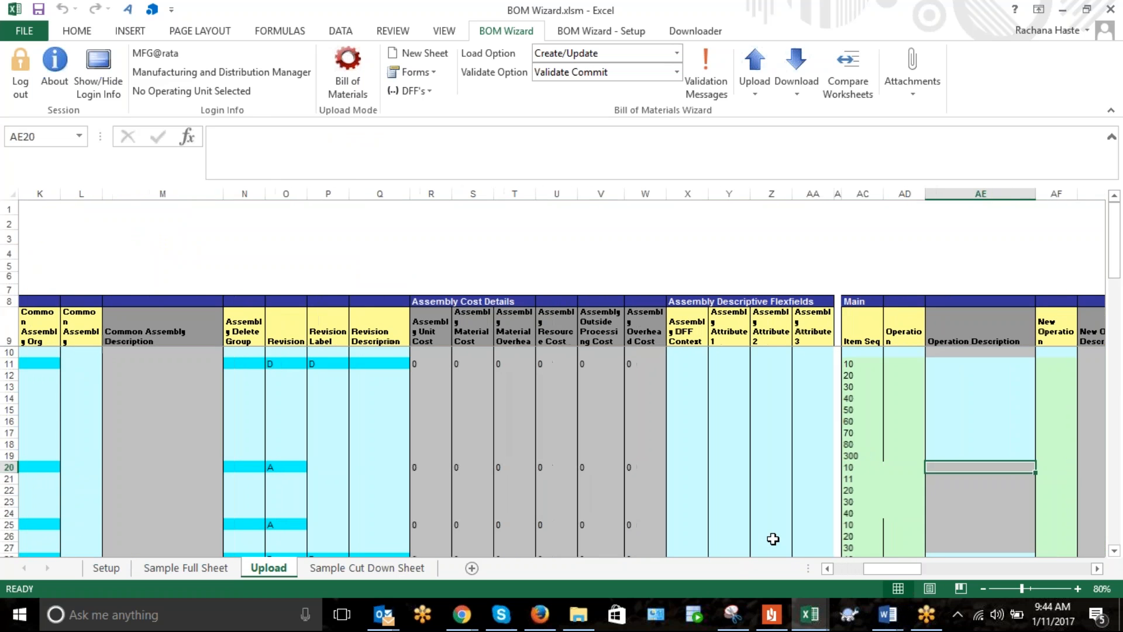
{"action": "key", "text": "Right"}
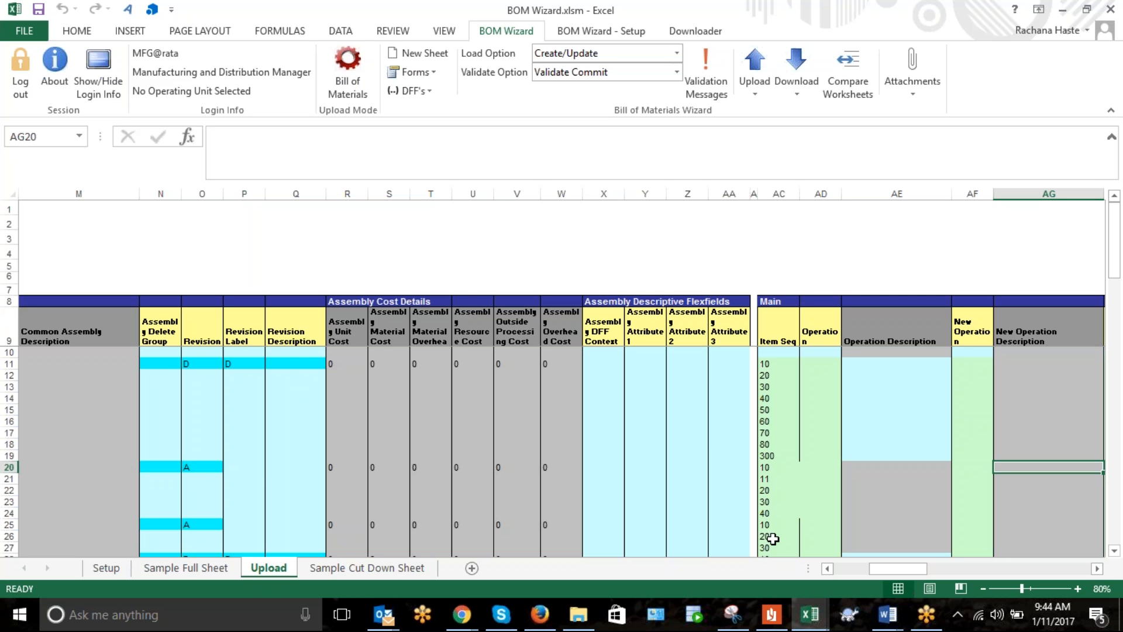
{"action": "left_click", "coordinate": [769, 467]}
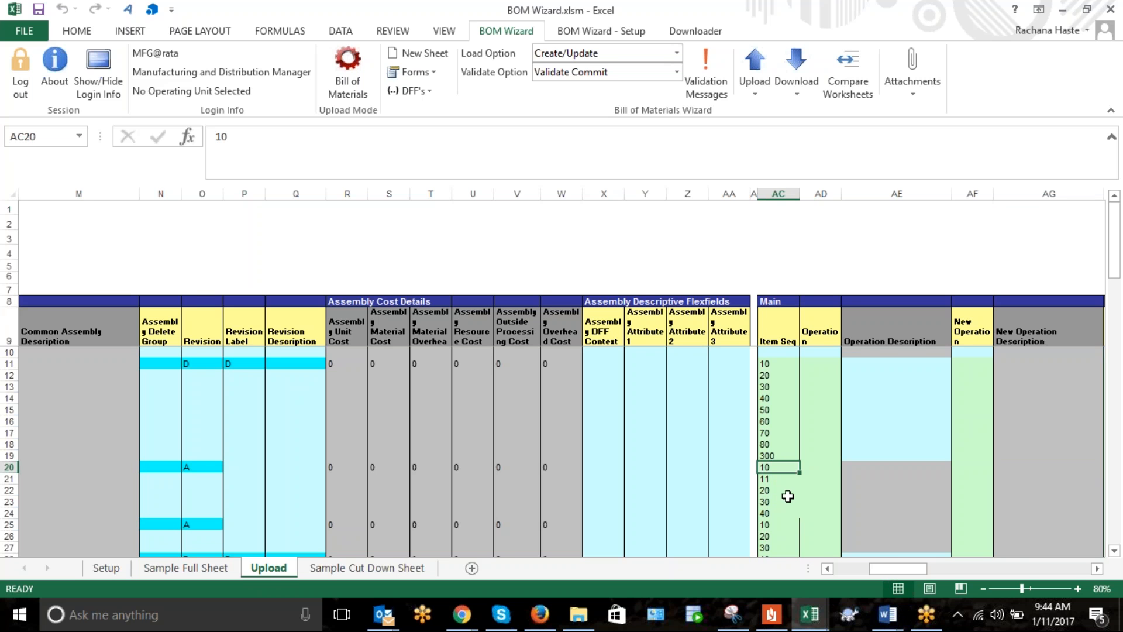
Return to the header columns, examine the listed assemblies, and inspect the organization code and assembly name in row 11.
{"action": "left_click_drag", "start_coordinate": [897, 567], "coordinate": [860, 579]}
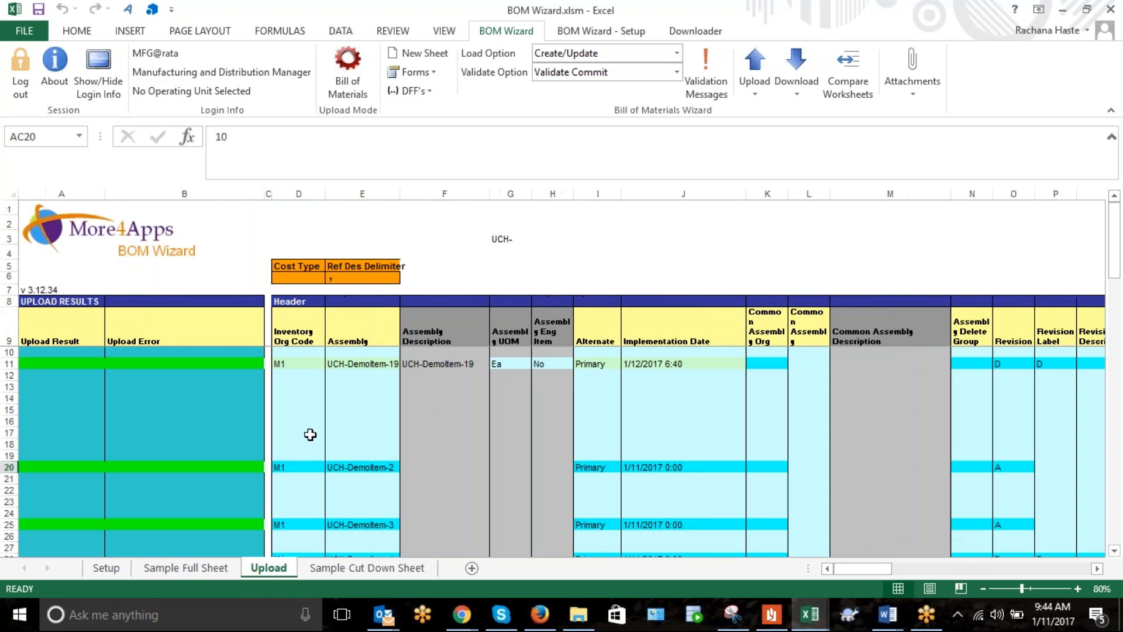
{"action": "left_click", "coordinate": [312, 364]}
{"action": "scroll", "coordinate": [312, 365], "scroll_direction": "down", "scroll_amount": 8}
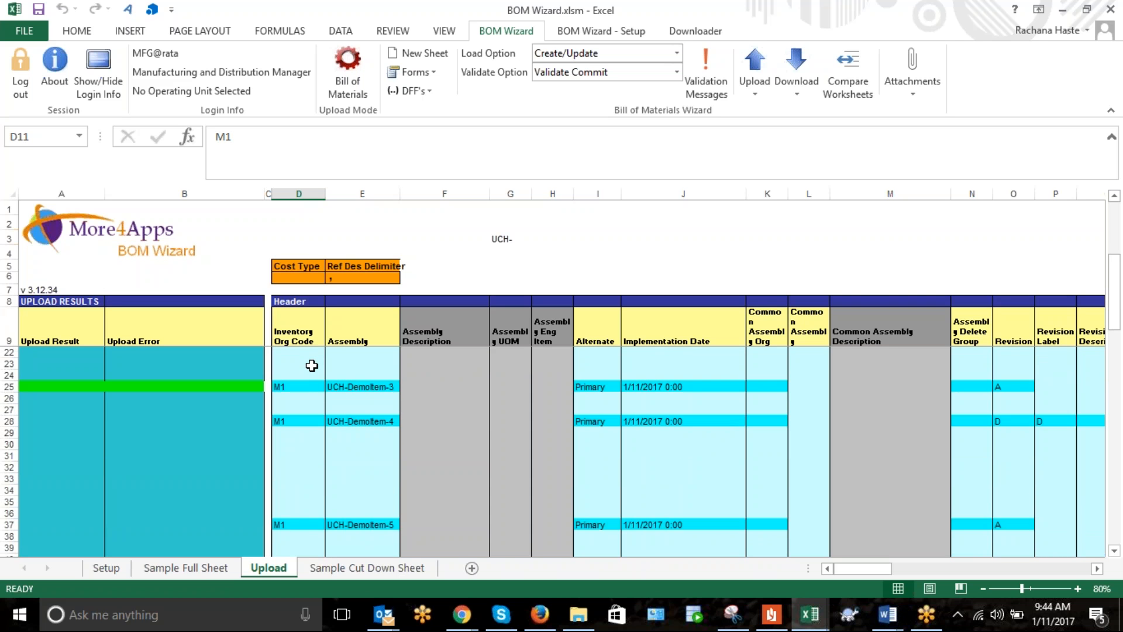
{"action": "scroll", "coordinate": [312, 365], "scroll_direction": "up", "scroll_amount": 8}
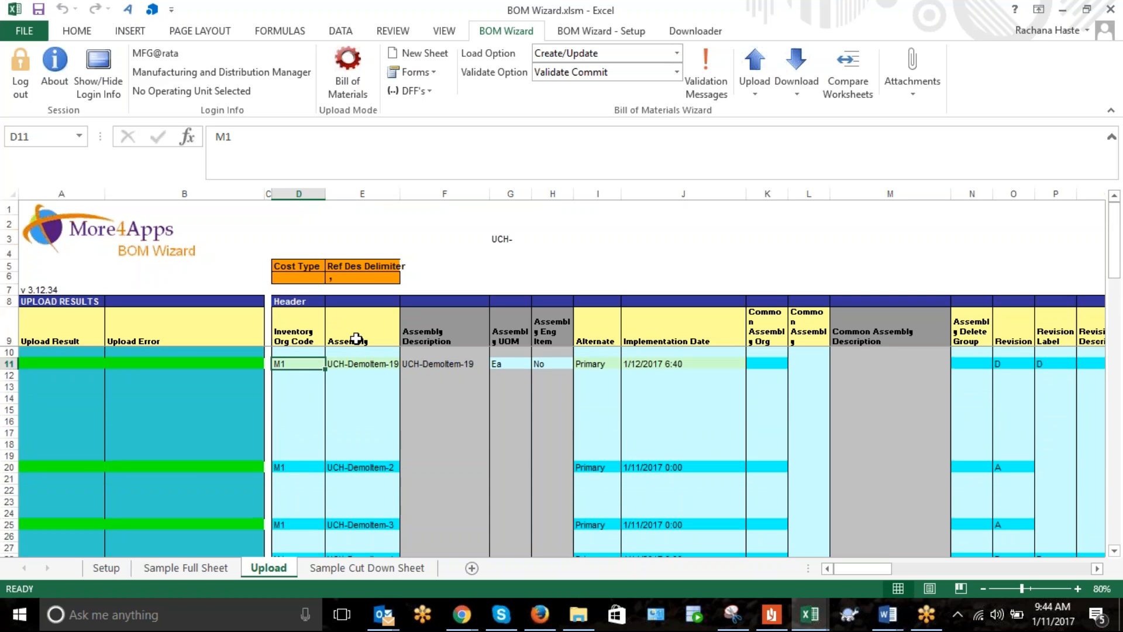
{"action": "left_click", "coordinate": [357, 339]}
{"action": "left_click", "coordinate": [359, 367]}
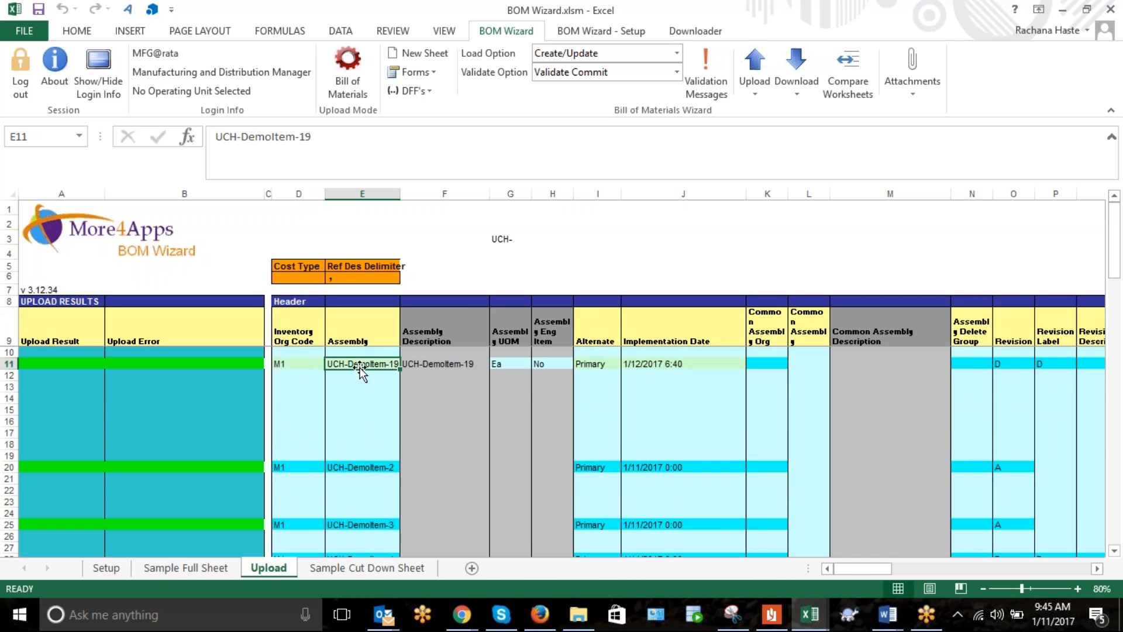
Examine the Item Seq and Component cells for row 11 in the component section.
{"action": "left_click_drag", "start_coordinate": [851, 568], "coordinate": [903, 577]}
{"action": "left_click", "coordinate": [420, 366]}
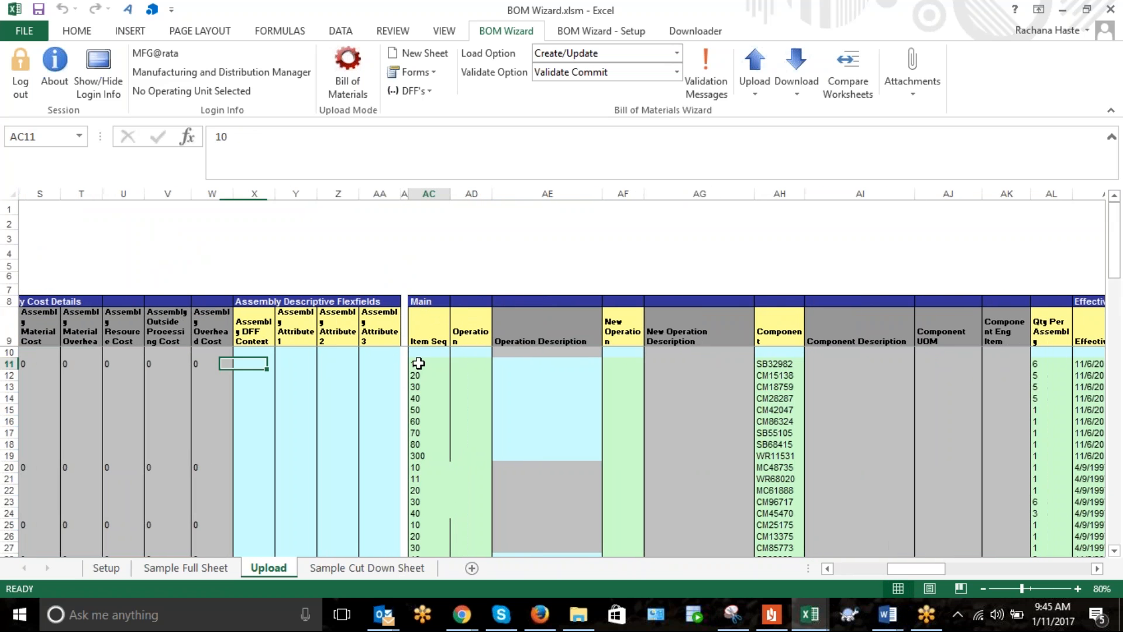
{"action": "left_click", "coordinate": [779, 365]}
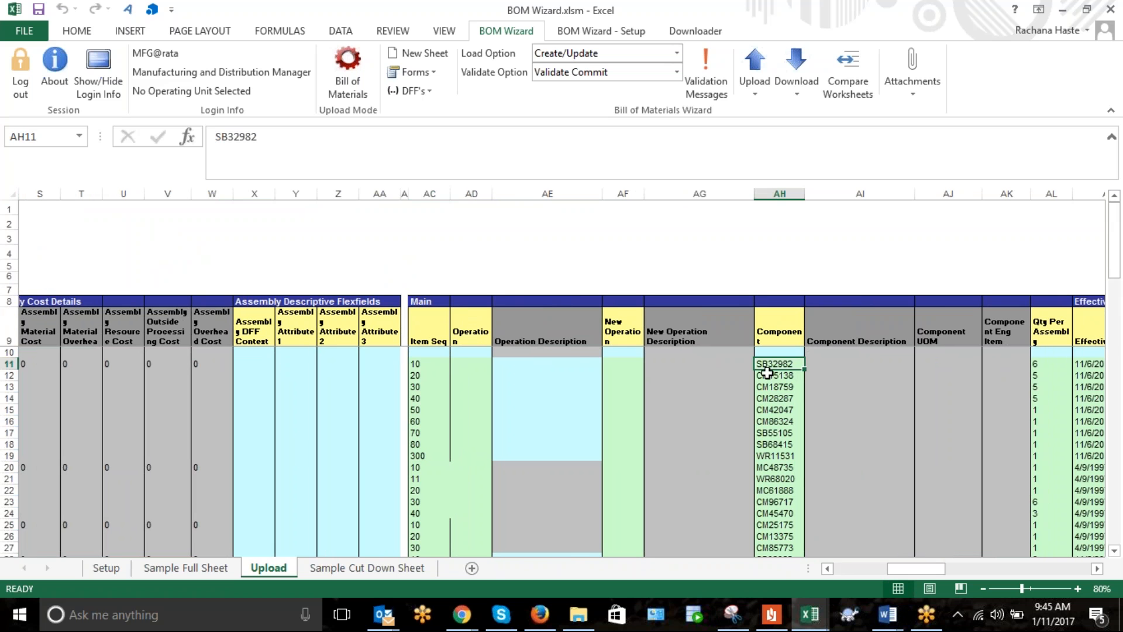
Revisit the organization code in D11, and bring the component section back into view with W20 selected.
{"action": "left_click_drag", "start_coordinate": [909, 573], "coordinate": [848, 583]}
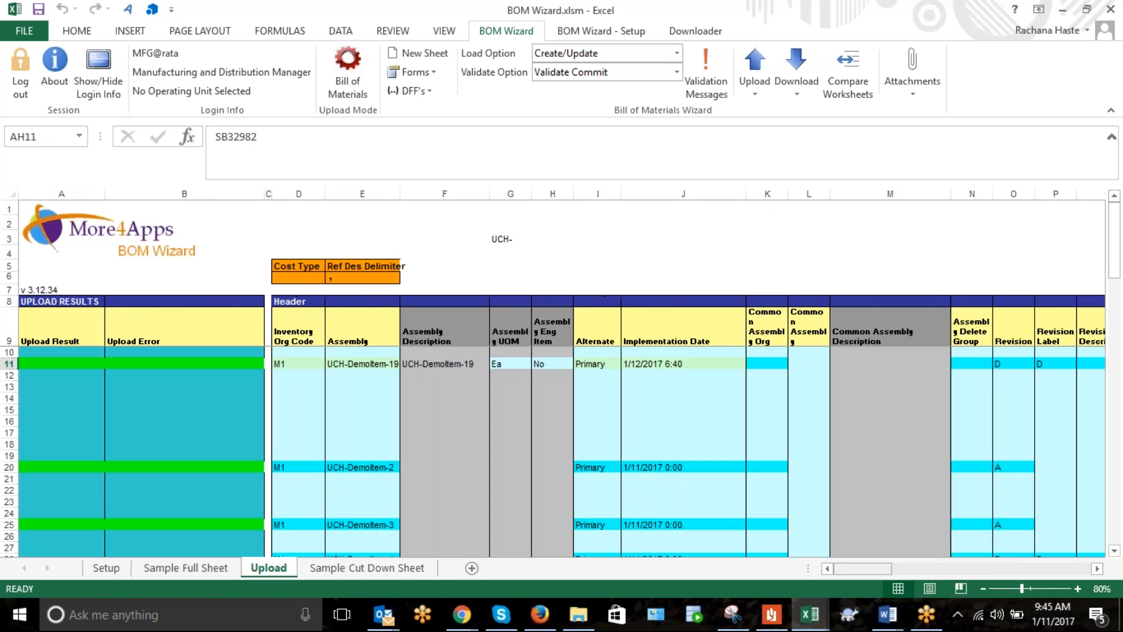
{"action": "left_click", "coordinate": [294, 363]}
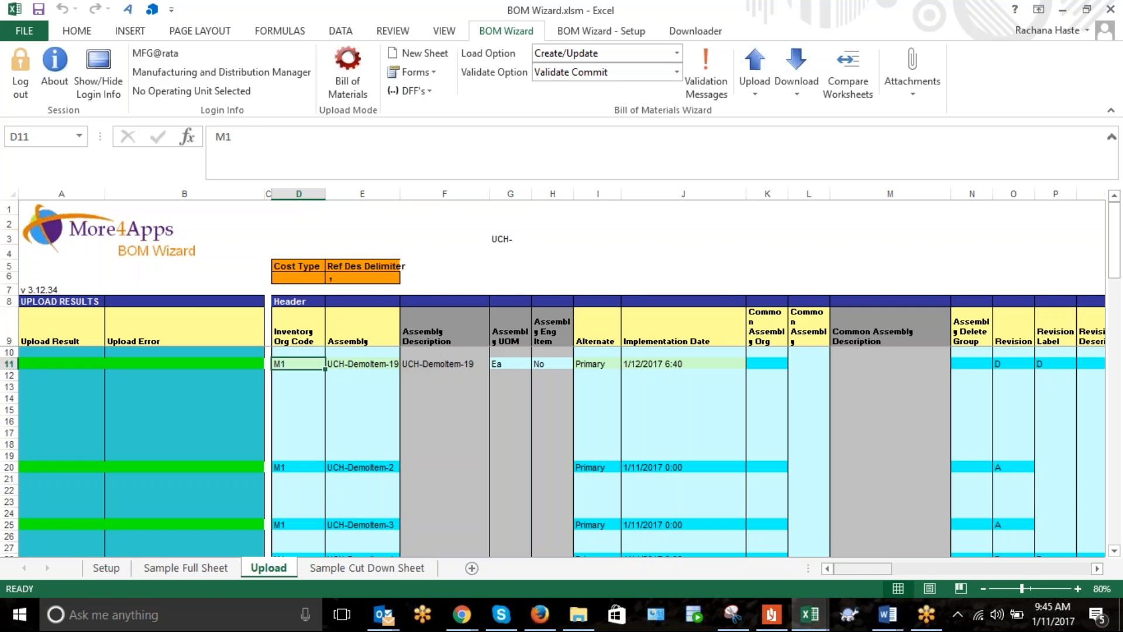
{"action": "left_click_drag", "start_coordinate": [854, 569], "coordinate": [924, 588]}
{"action": "left_click", "coordinate": [87, 467]}
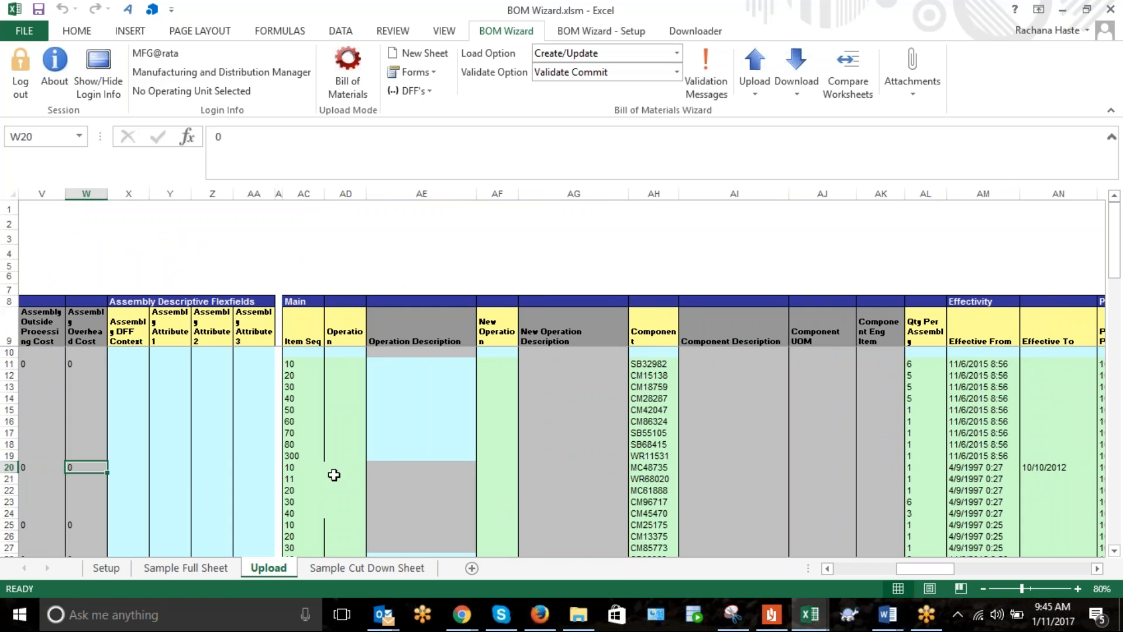
Examine the Item Seq cell in row 20 and the Component cells in rows 11 and 12.
{"action": "left_click", "coordinate": [310, 467]}
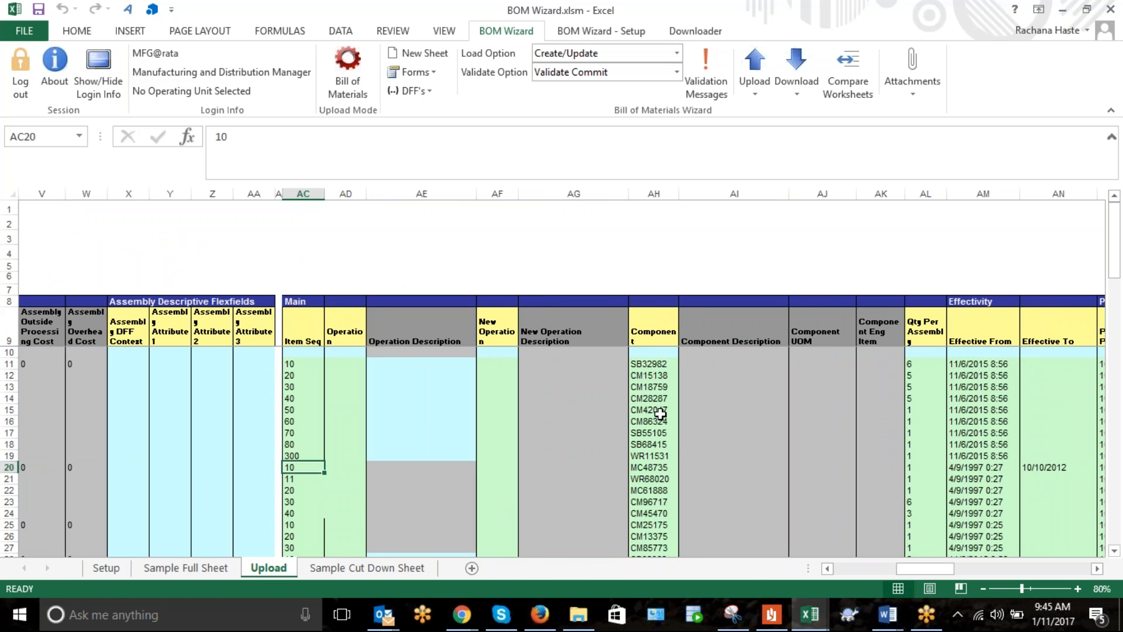
{"action": "left_click", "coordinate": [651, 364]}
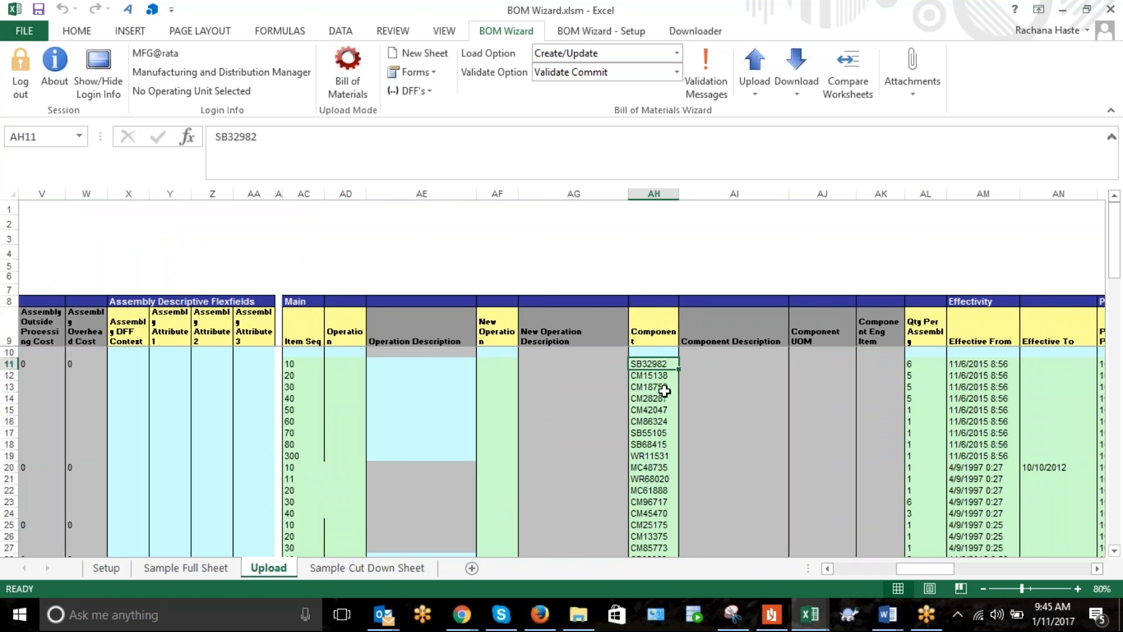
{"action": "left_click", "coordinate": [664, 381]}
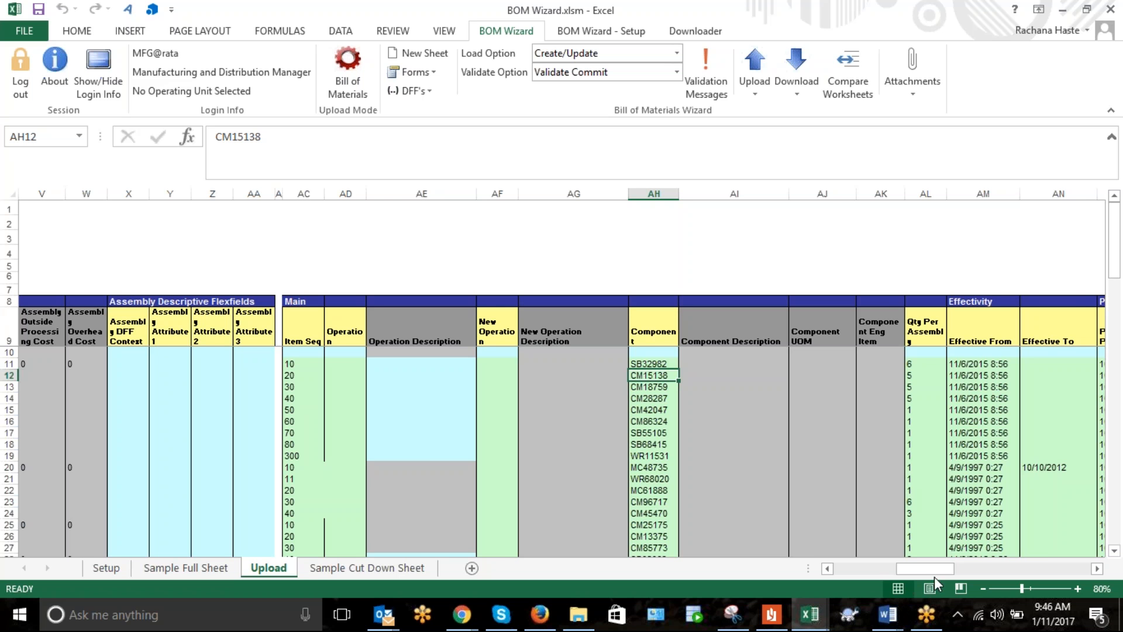
Return to the header columns and inspect the organization code and assembly name in row 11.
{"action": "left_click_drag", "start_coordinate": [932, 568], "coordinate": [872, 575]}
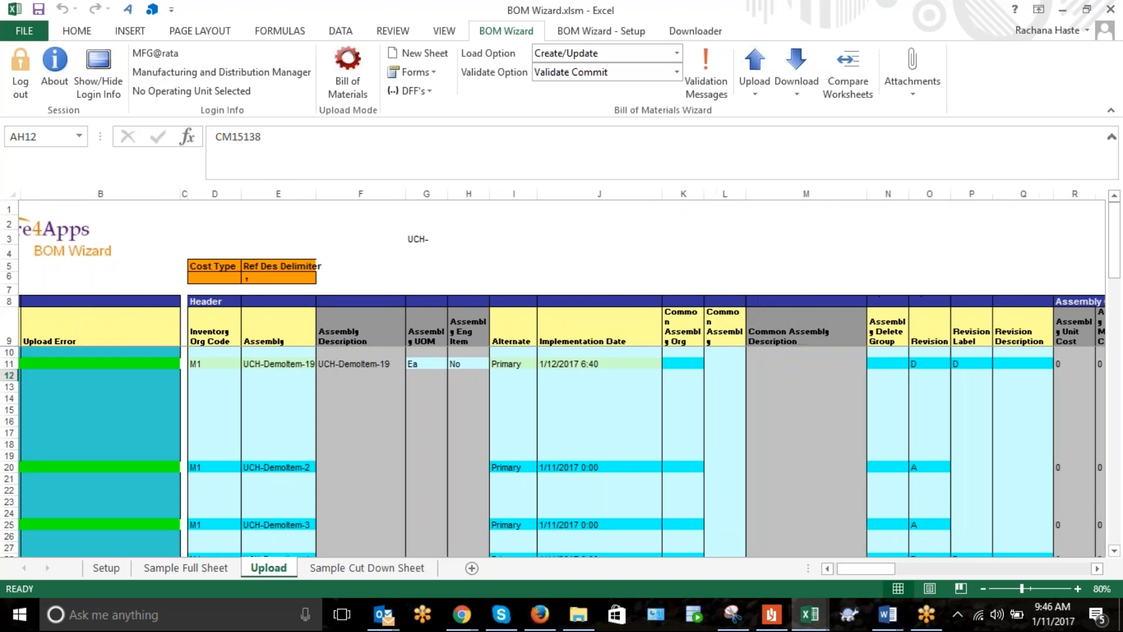
{"action": "left_click", "coordinate": [220, 361]}
{"action": "left_click", "coordinate": [266, 366]}
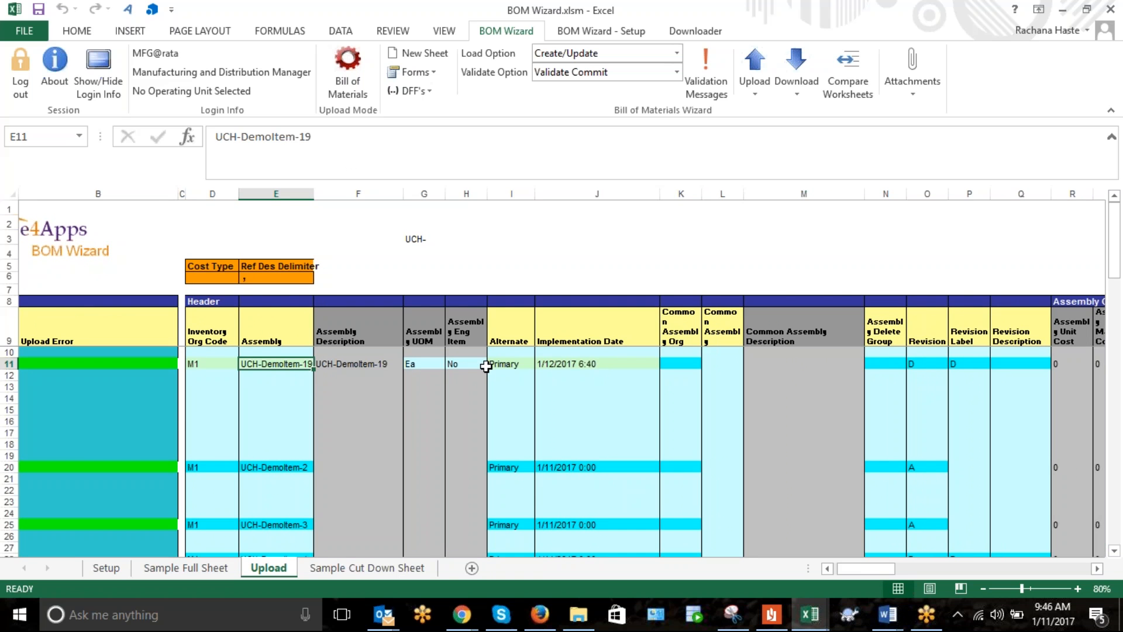
Open a new Firefox window and load the E-Business Suite home page at rata.more4apps.com:8000.
{"action": "left_click", "coordinate": [529, 624]}
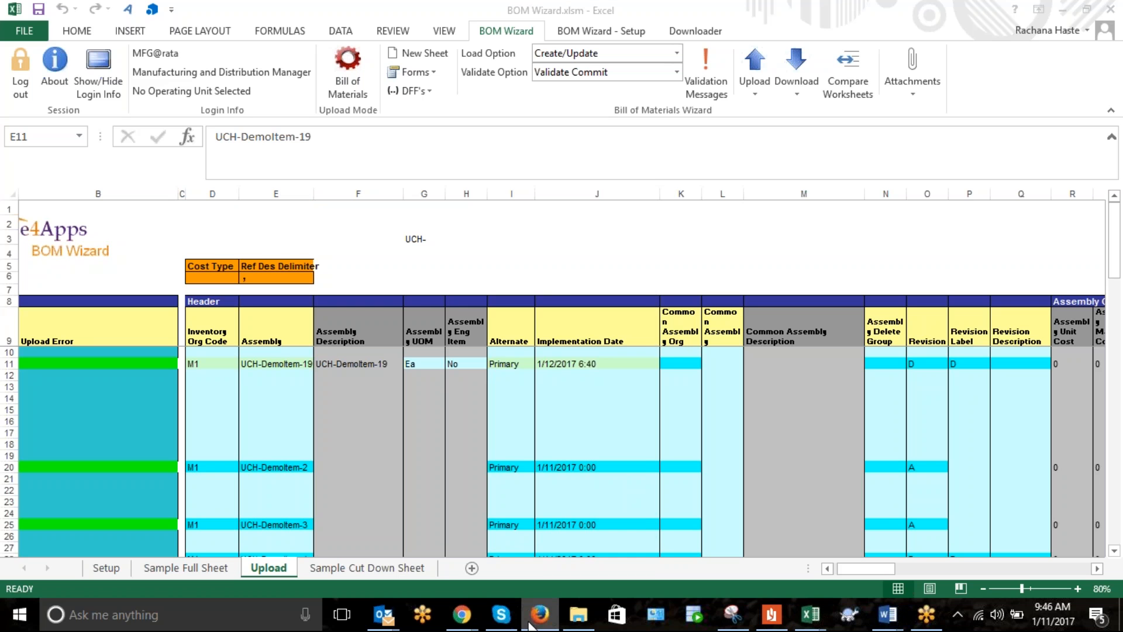
{"action": "right_click", "coordinate": [530, 625]}
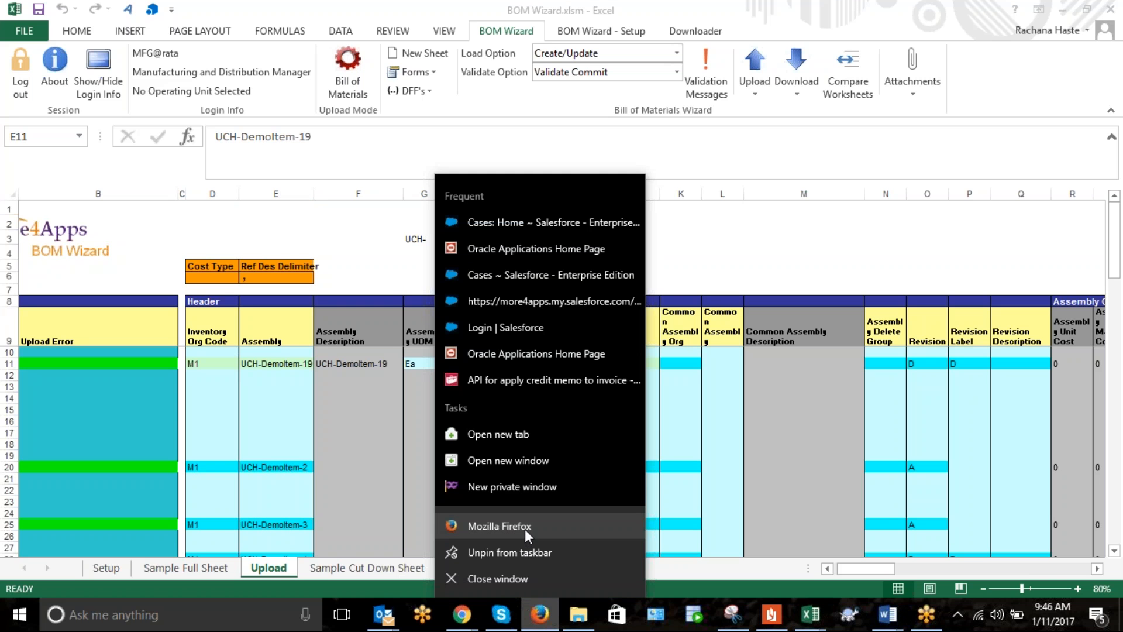
{"action": "left_click", "coordinate": [524, 526]}
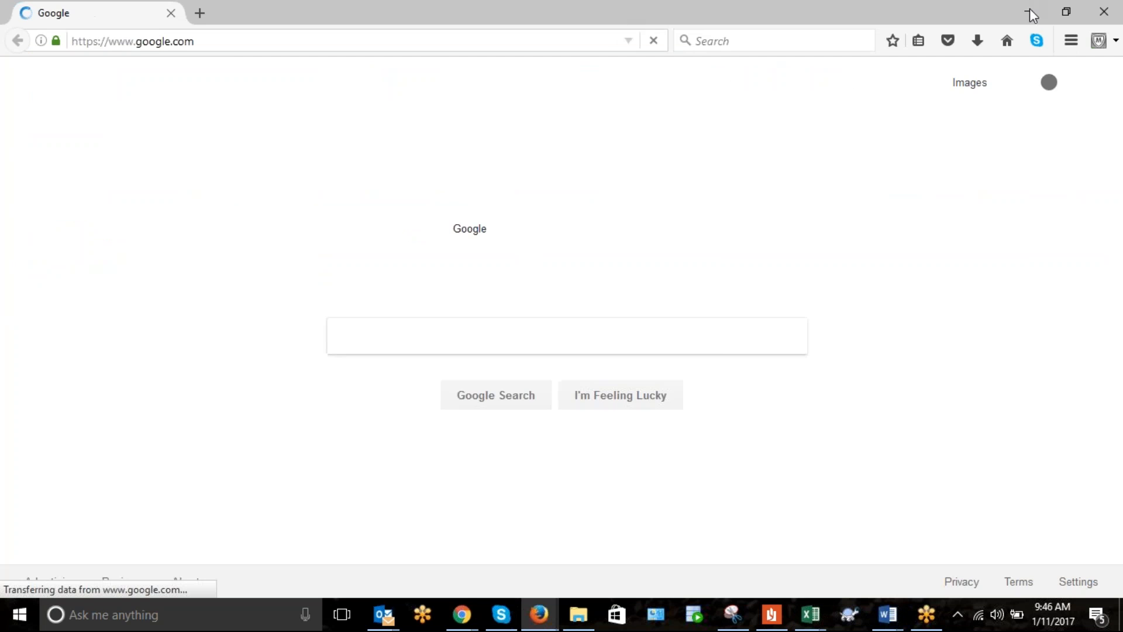
{"action": "left_click", "coordinate": [214, 49]}
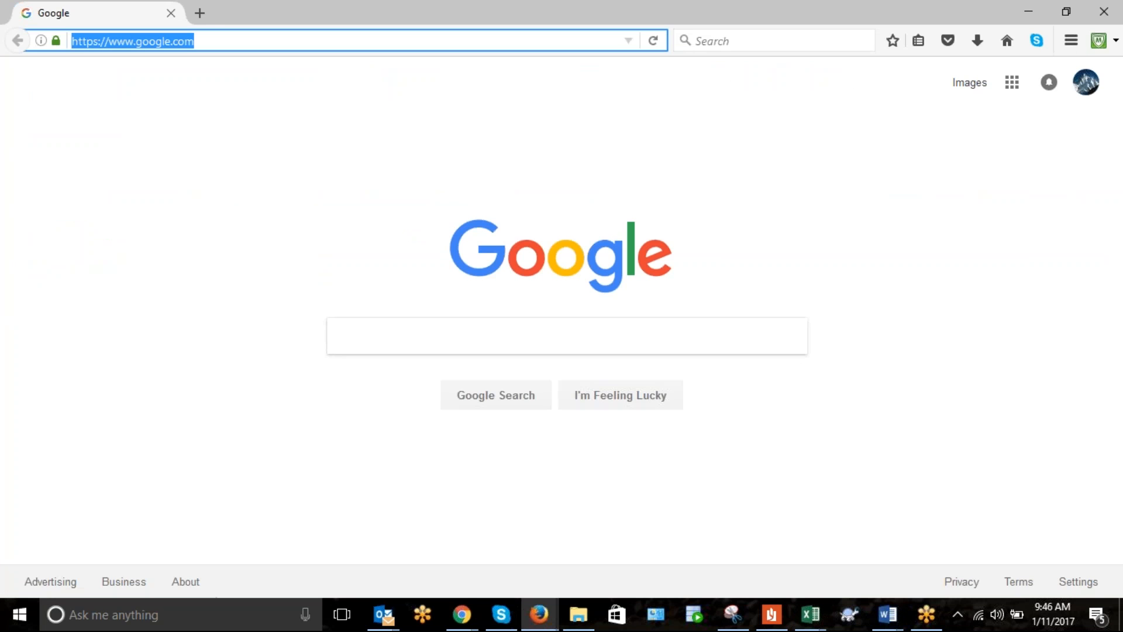
{"action": "type", "text": "rata.more4apps.com/"}
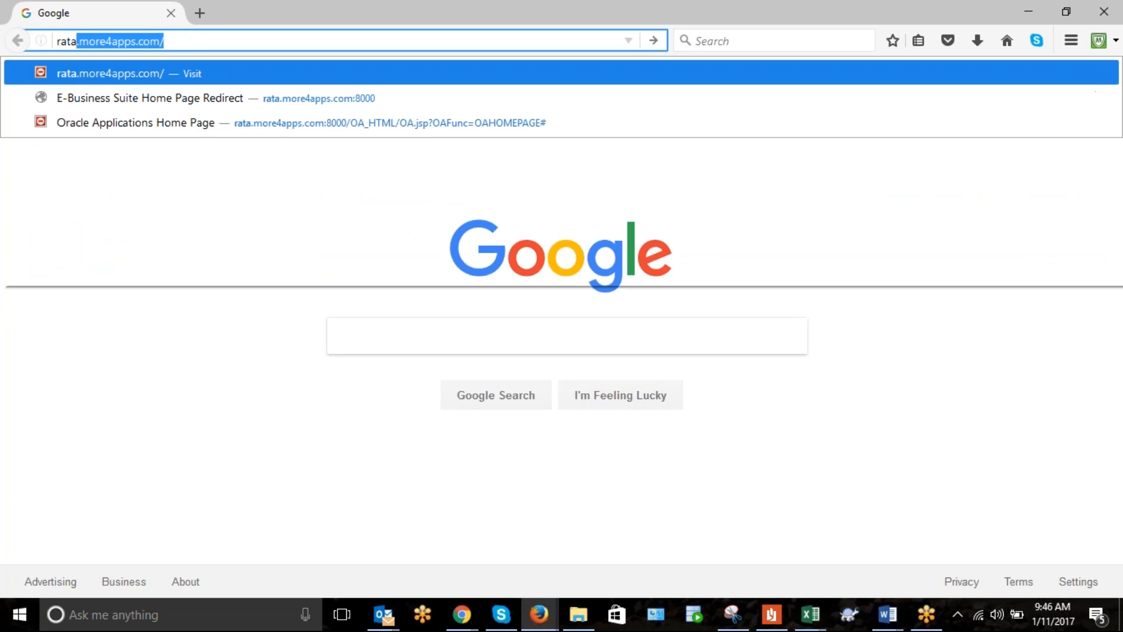
{"action": "left_click", "coordinate": [316, 96]}
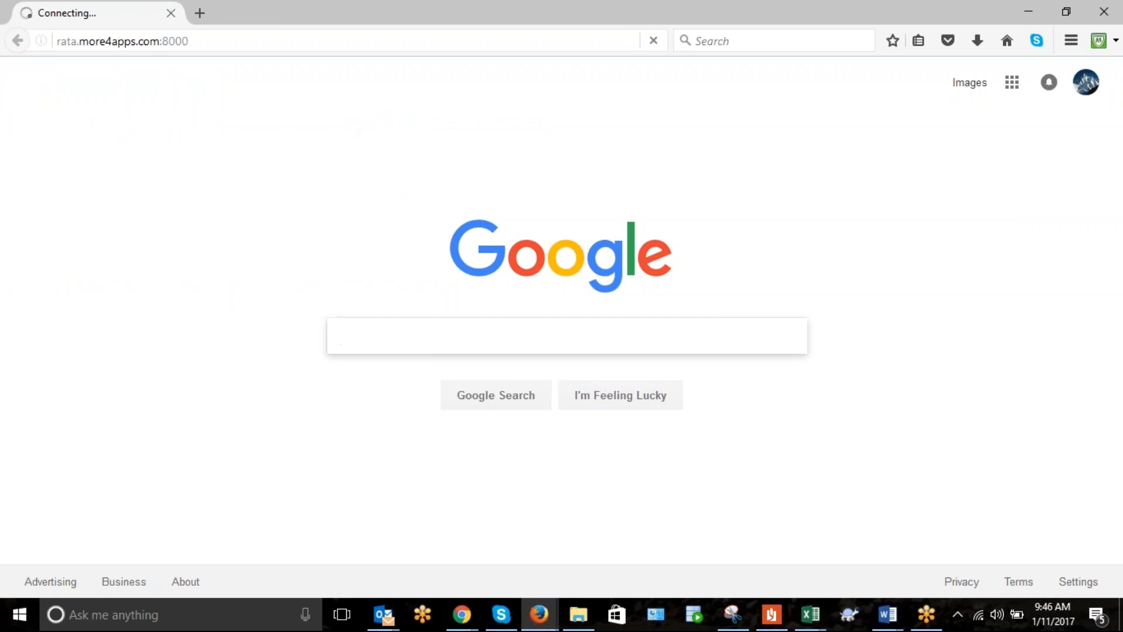
Switch back to Excel and inspect the assembly cells E20 and E11 and the organization code in D11.
{"action": "key", "text": "alt+Tab"}
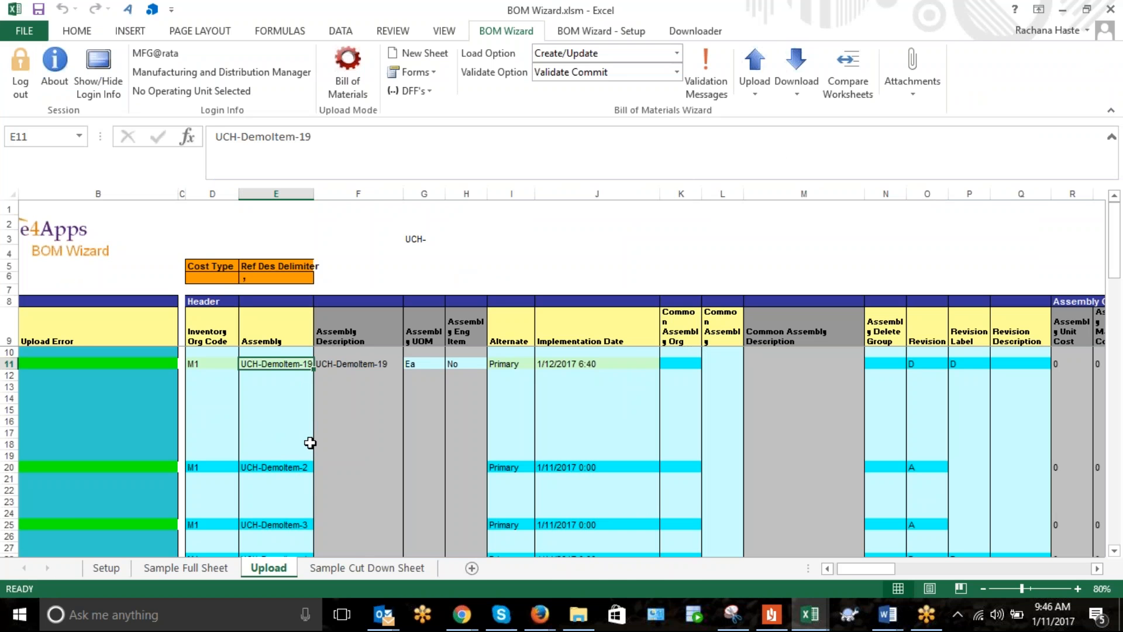
{"action": "left_click", "coordinate": [296, 466]}
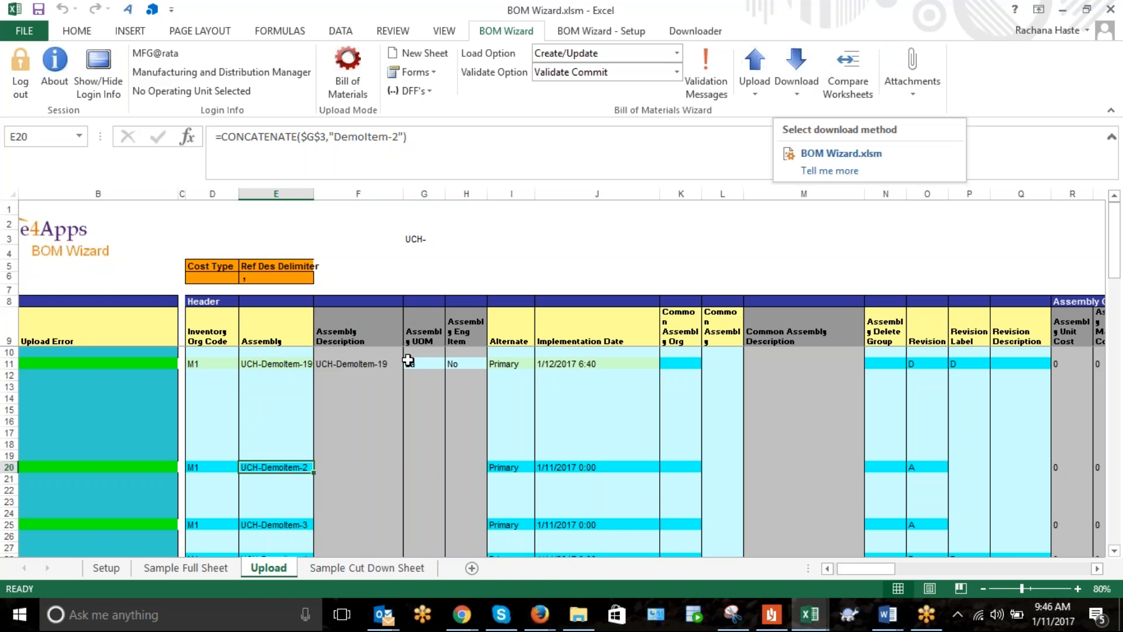
{"action": "left_click", "coordinate": [268, 363]}
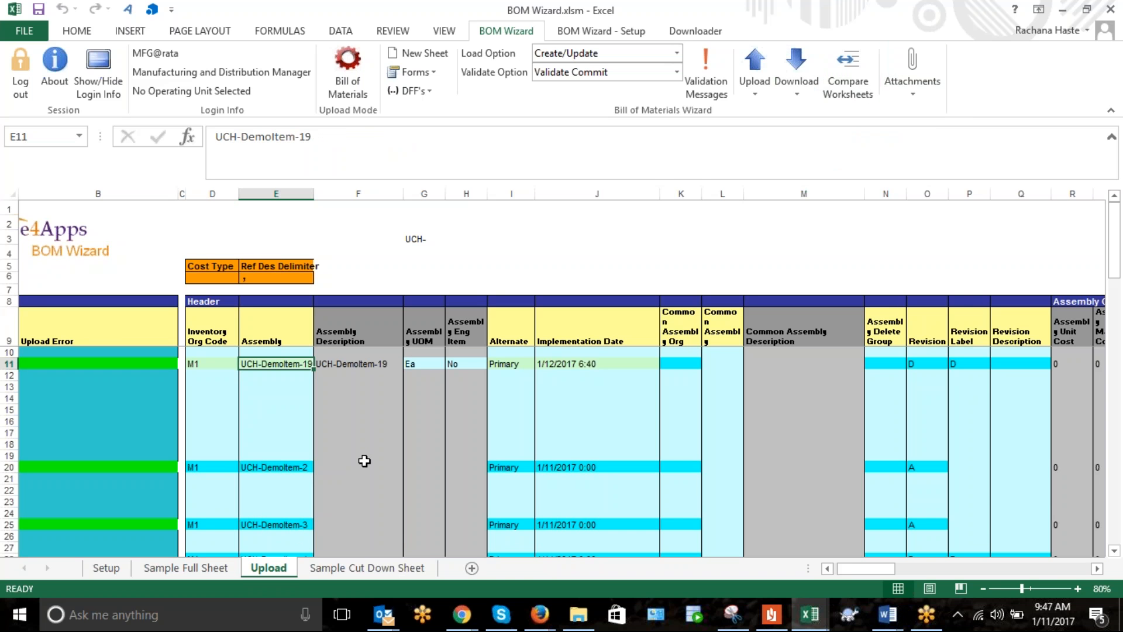
{"action": "left_click", "coordinate": [223, 364]}
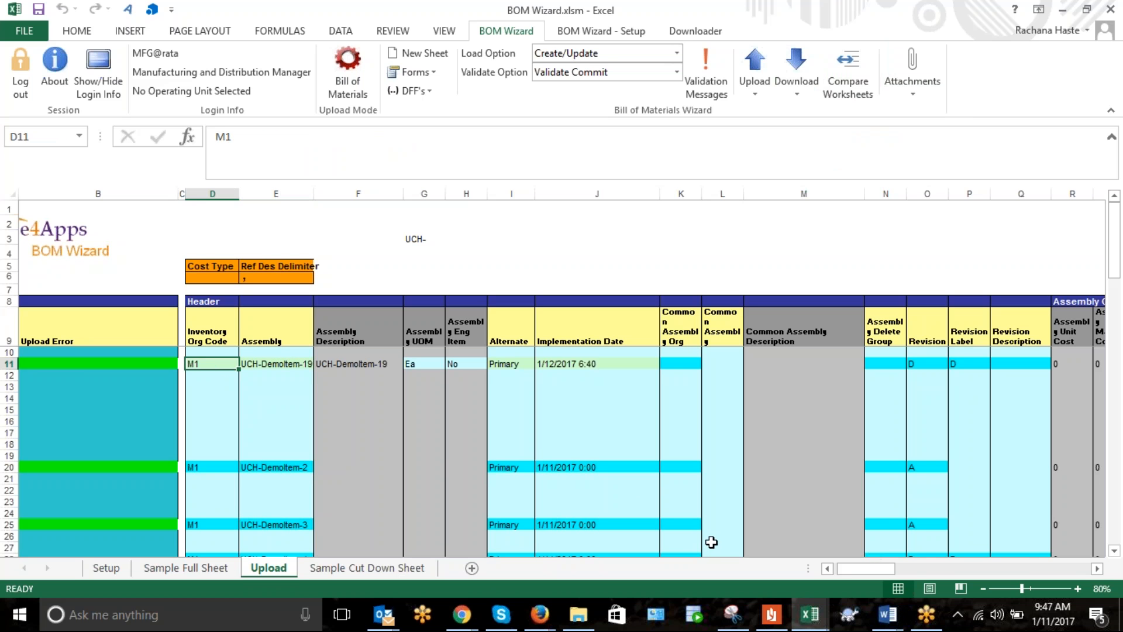
Switch to the Oracle login page in Firefox and log in as mfg with the account password.
{"action": "mouse_move", "coordinate": [539, 621]}
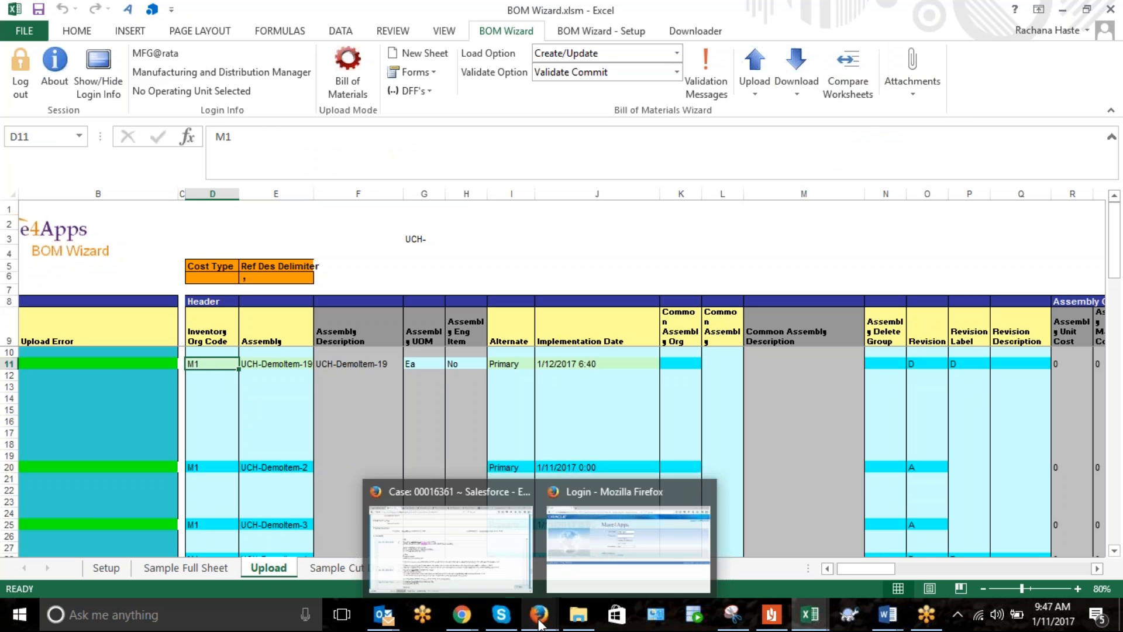
{"action": "left_click", "coordinate": [659, 557]}
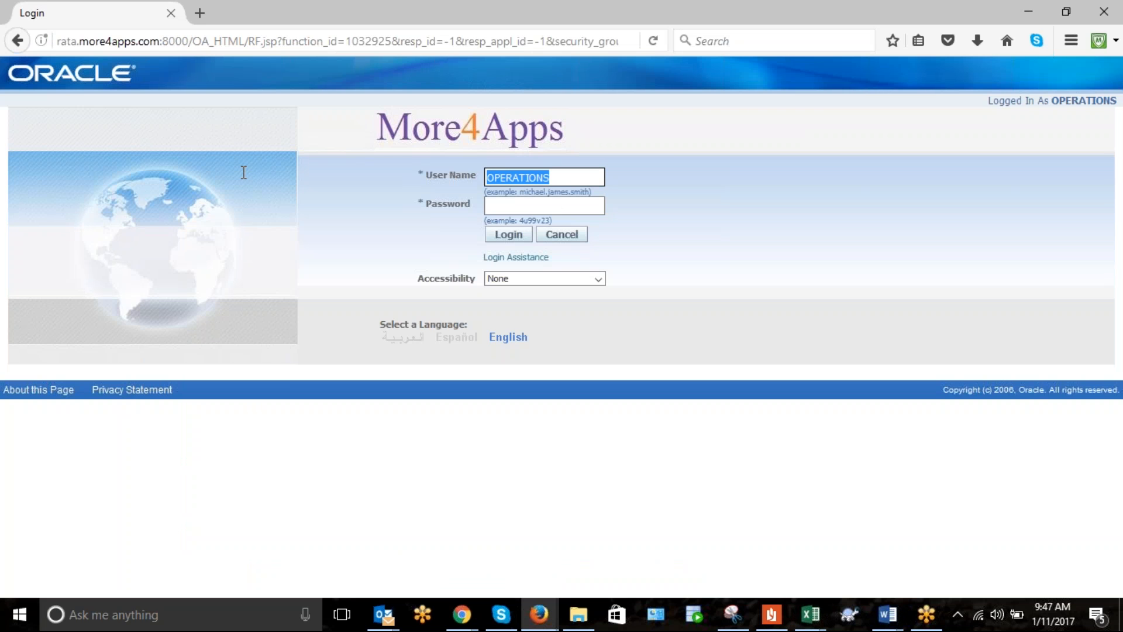
{"action": "type", "text": "mfg"}
{"action": "key", "text": "Tab"}
{"action": "type", "text": "•••"}
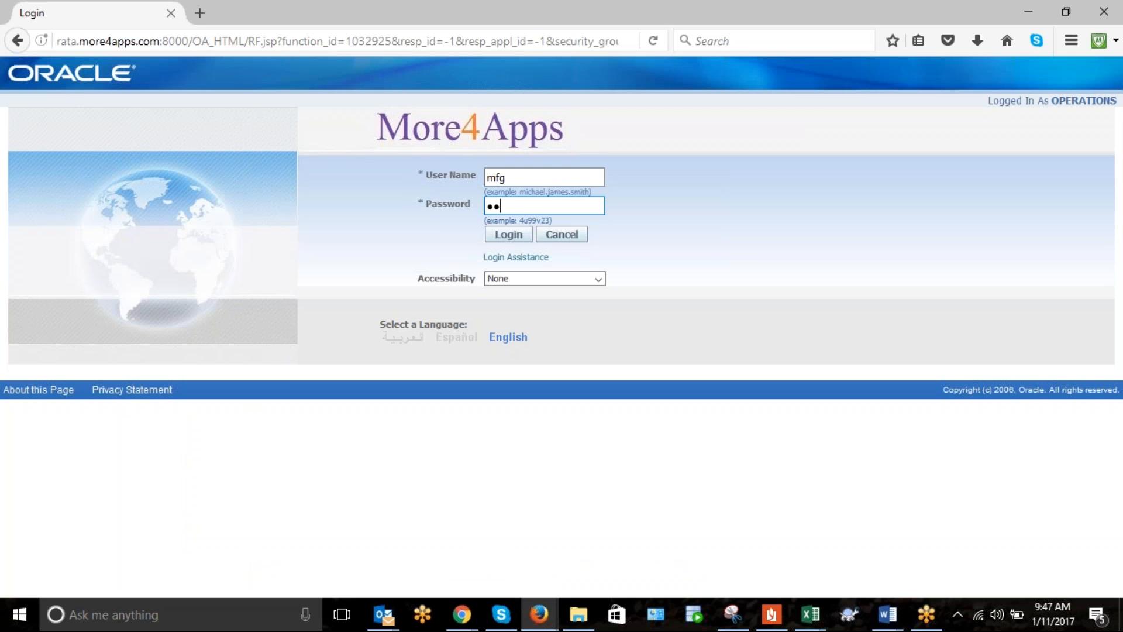
{"action": "type", "text": "••••"}
{"action": "key", "text": "Return"}
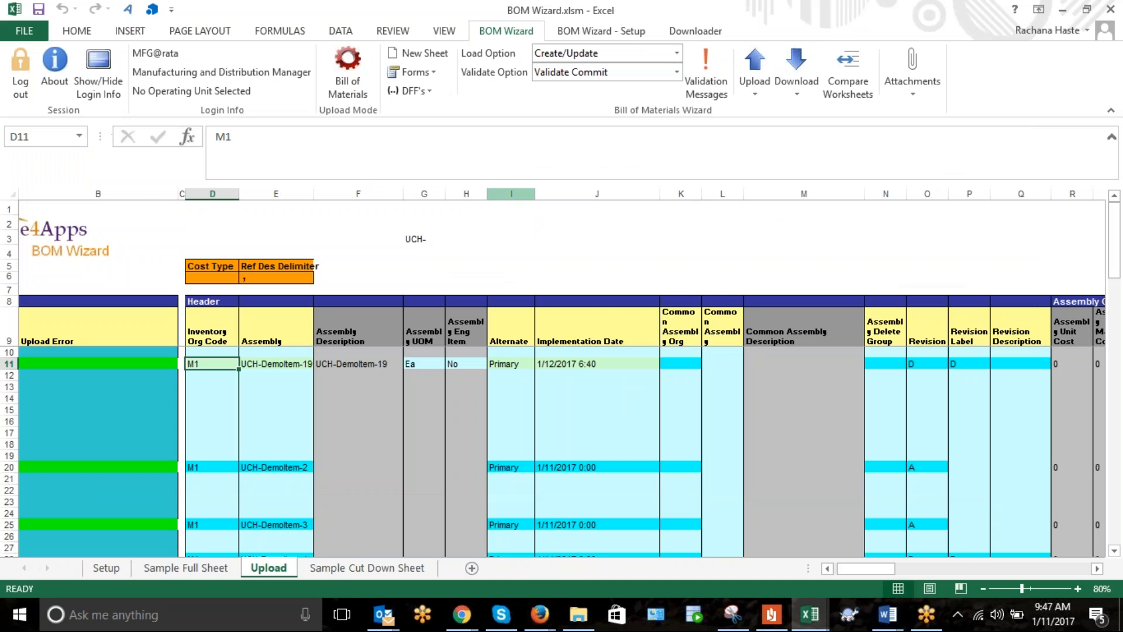
Switch back to Excel, upload all bills of materials from the Upload sheet, and dismiss the result message.
{"action": "left_click", "coordinate": [754, 88]}
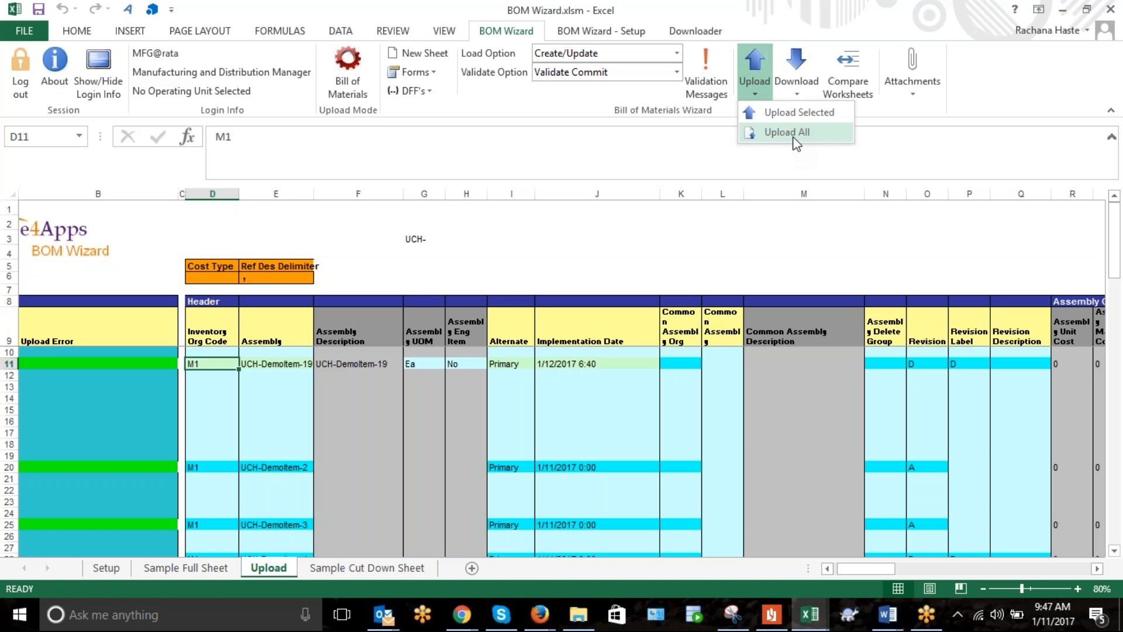
{"action": "left_click", "coordinate": [794, 140]}
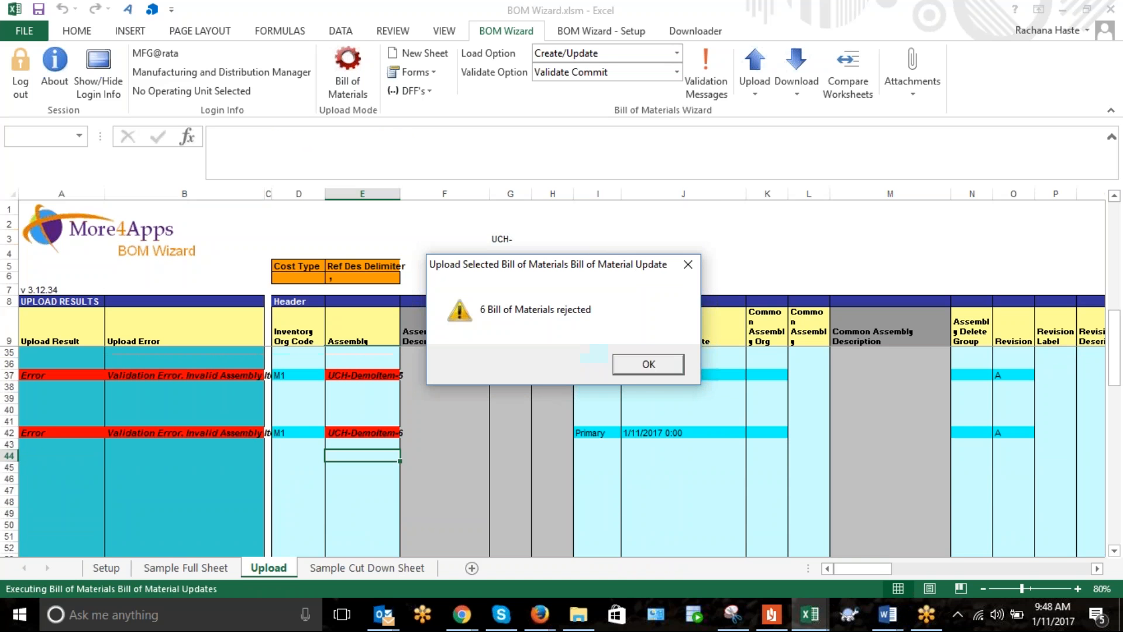
{"action": "left_click", "coordinate": [636, 369]}
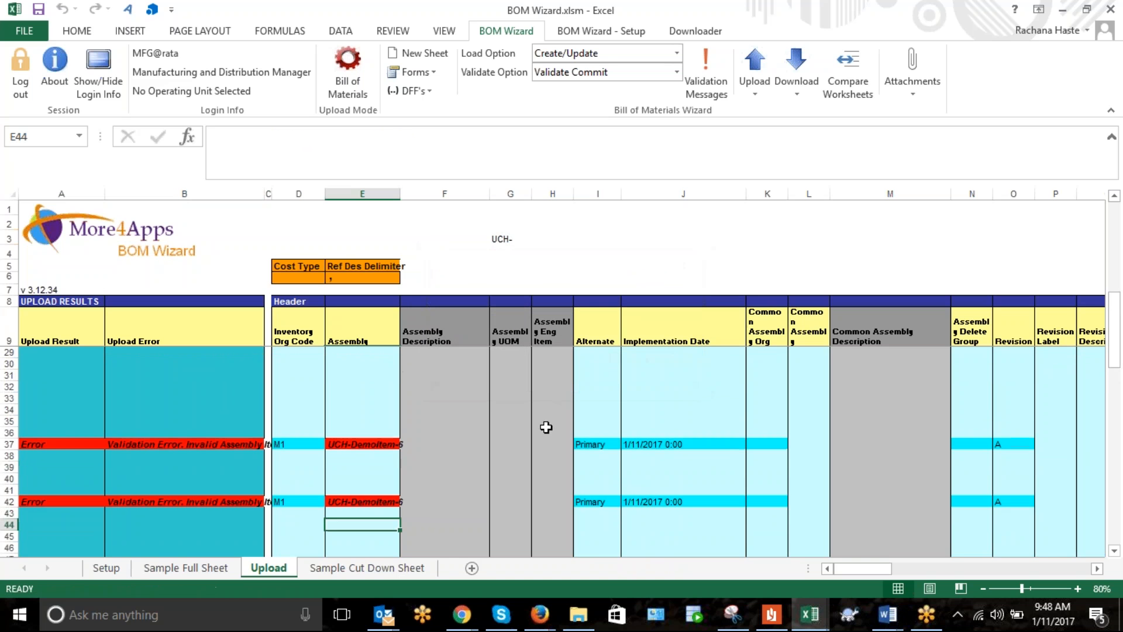
Read the upload error messages for the assemblies in rows 11 and 20.
{"action": "scroll", "coordinate": [530, 419], "scroll_direction": "up", "scroll_amount": 4}
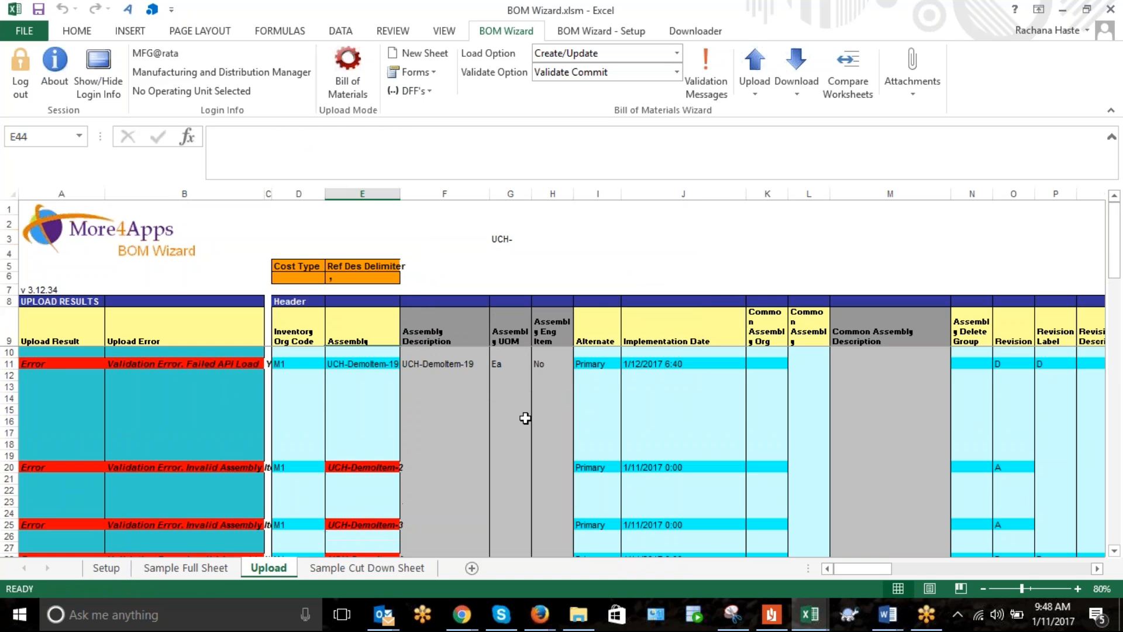
{"action": "left_click", "coordinate": [196, 375]}
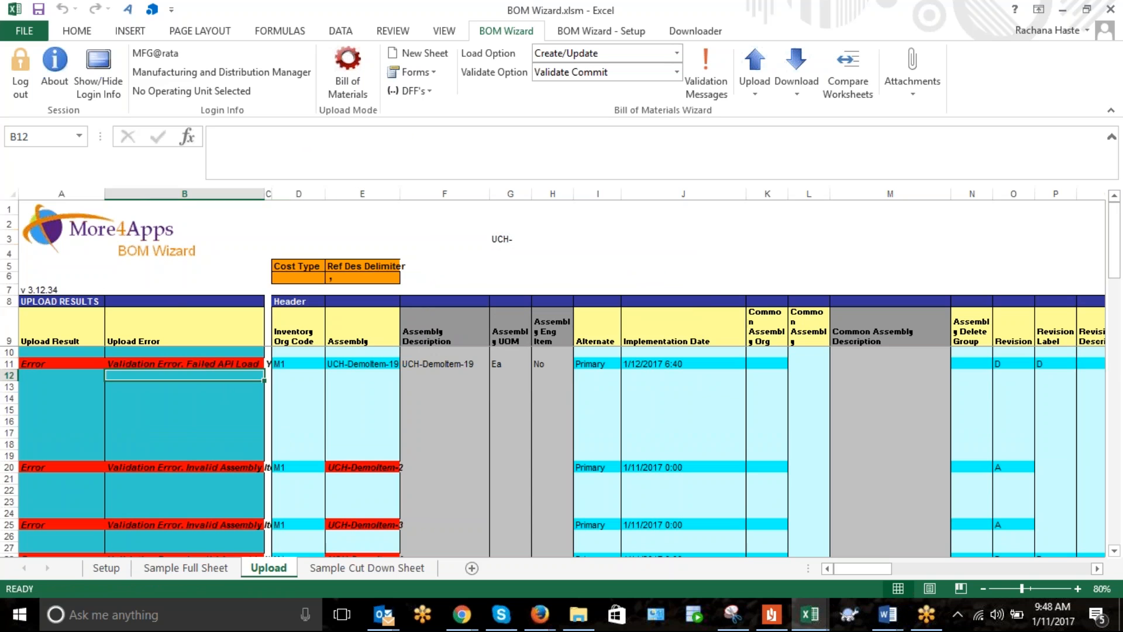
{"action": "left_click", "coordinate": [199, 366]}
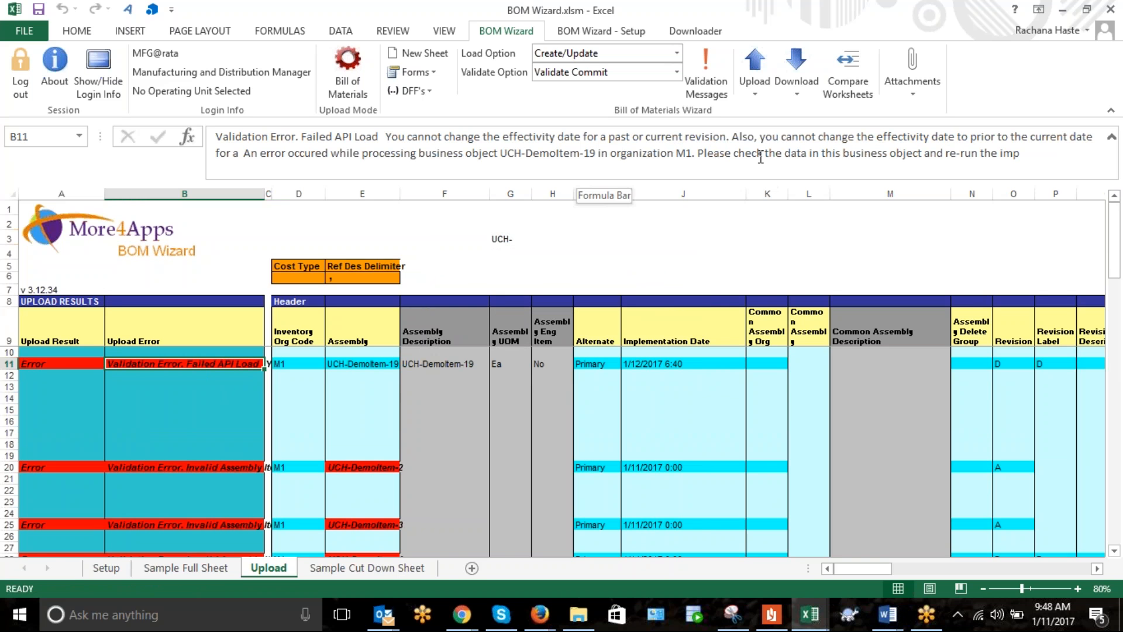
{"action": "left_click", "coordinate": [345, 467]}
{"action": "left_click", "coordinate": [181, 466]}
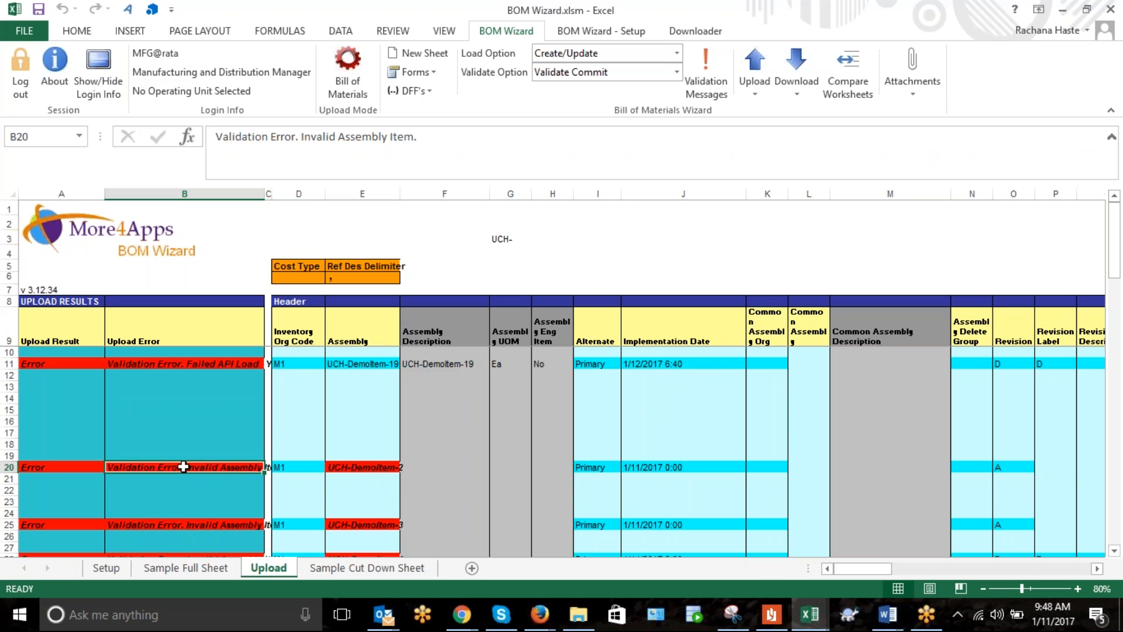
Try removing the hyphen from the item text in E20, making the formula =CONCATENATE($G$3,"DemoItem2").
{"action": "left_click", "coordinate": [385, 468]}
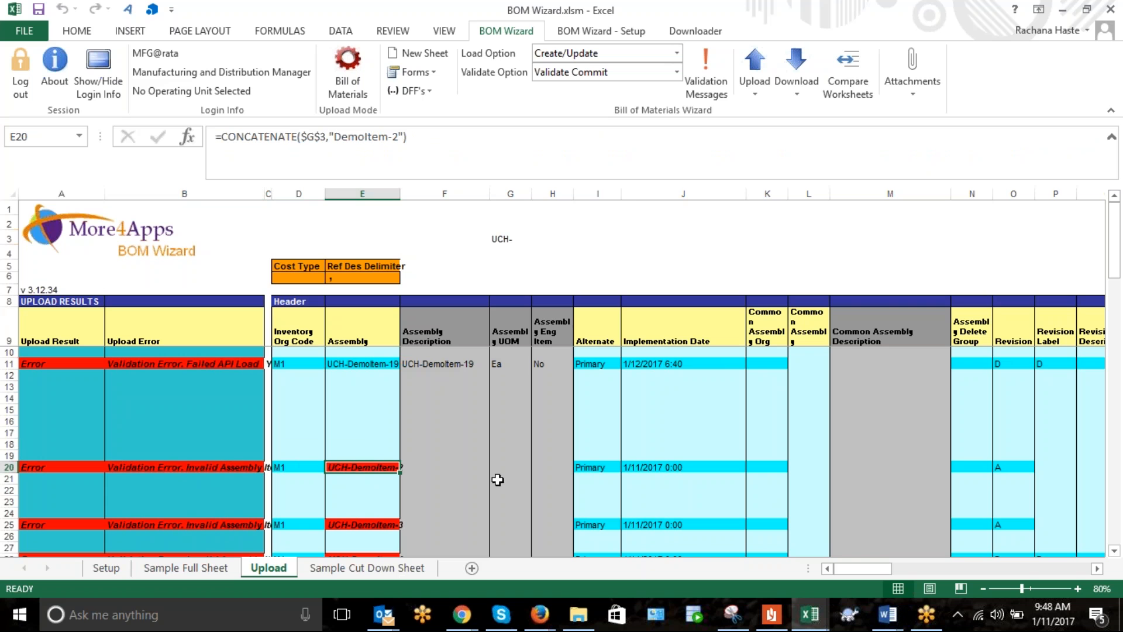
{"action": "left_click", "coordinate": [376, 130]}
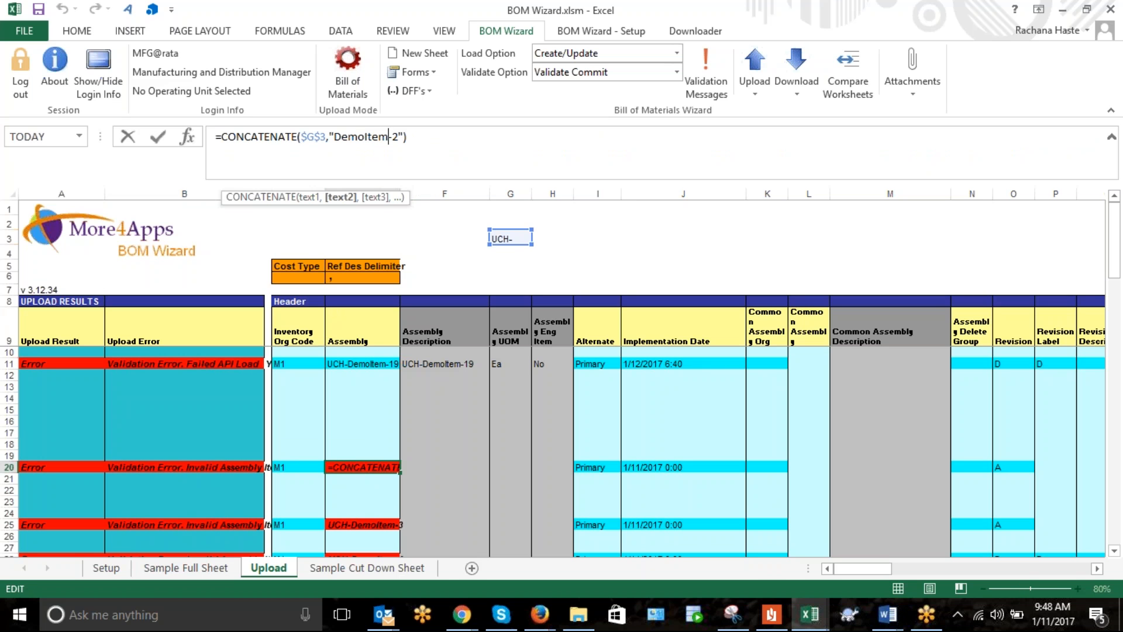
{"action": "key", "text": "shift+Right"}
{"action": "key", "text": "Delete"}
{"action": "key", "text": "ctrl+Return"}
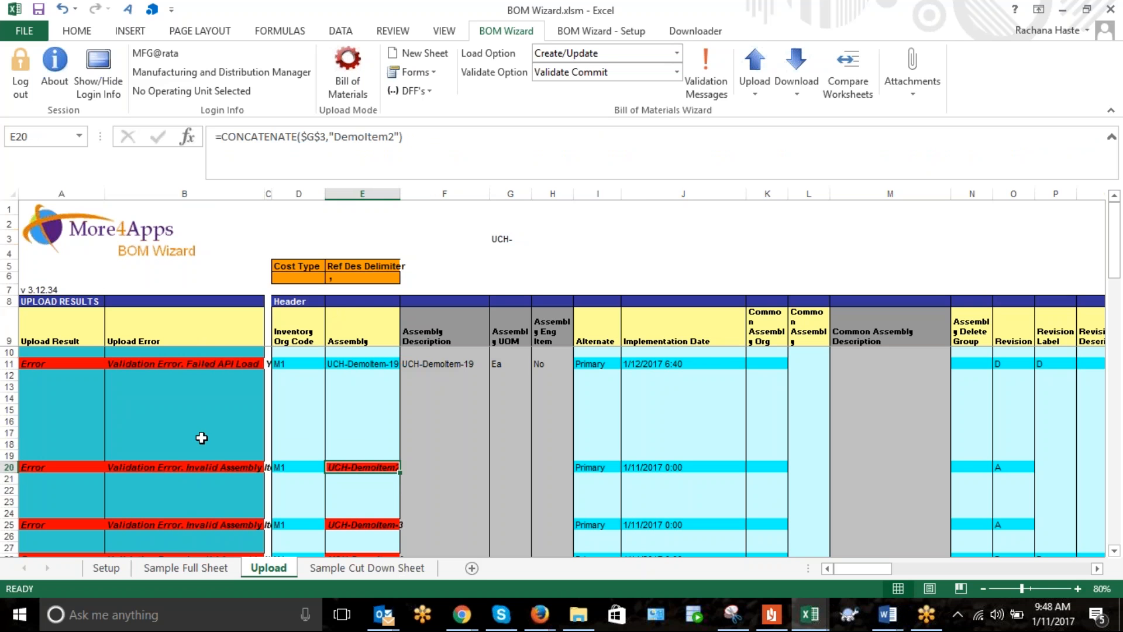
Recheck the upload errors in B11 and B20 and compare the assembly names in E20 and E11.
{"action": "left_click", "coordinate": [219, 363]}
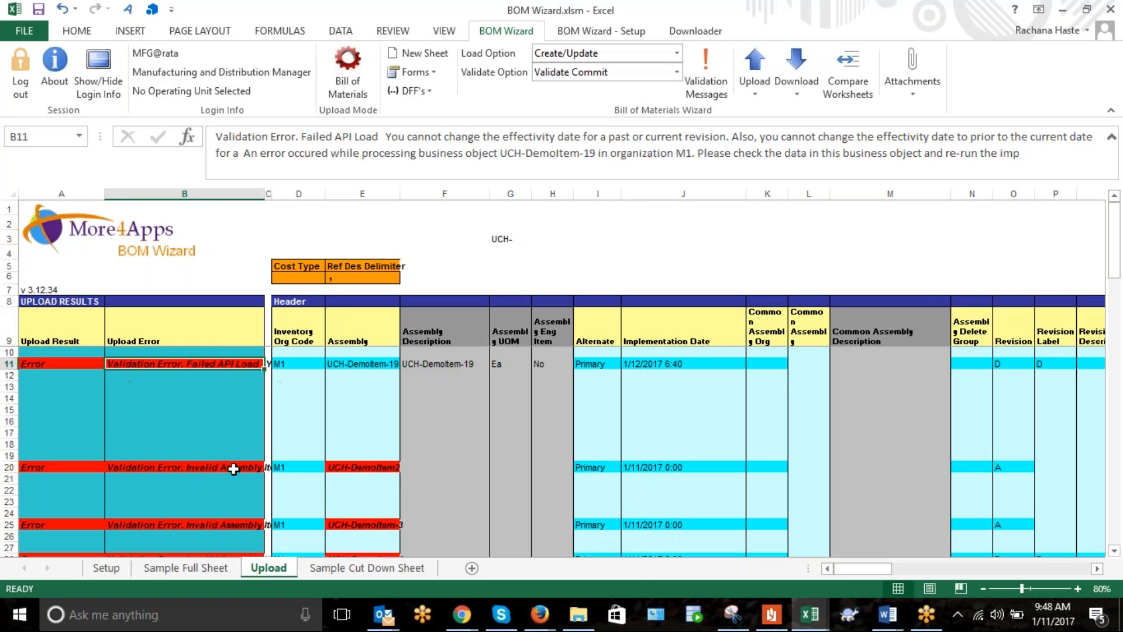
{"action": "left_click", "coordinate": [233, 467]}
{"action": "scroll", "coordinate": [400, 472], "scroll_direction": "down", "scroll_amount": 1}
{"action": "scroll", "coordinate": [399, 472], "scroll_direction": "up", "scroll_amount": 1}
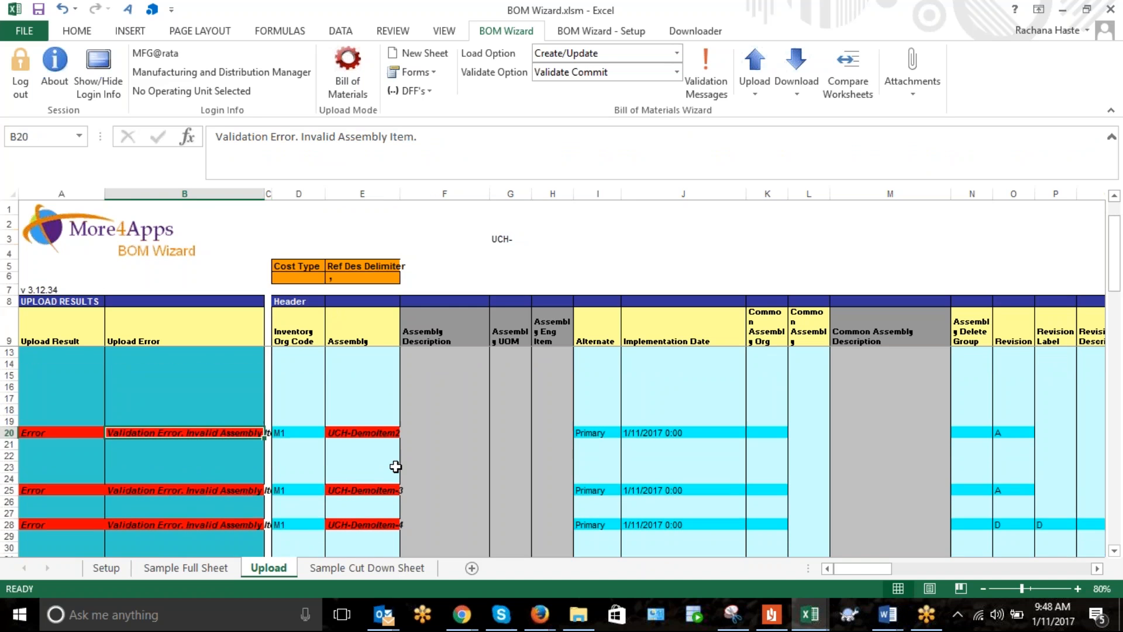
{"action": "left_click", "coordinate": [373, 465]}
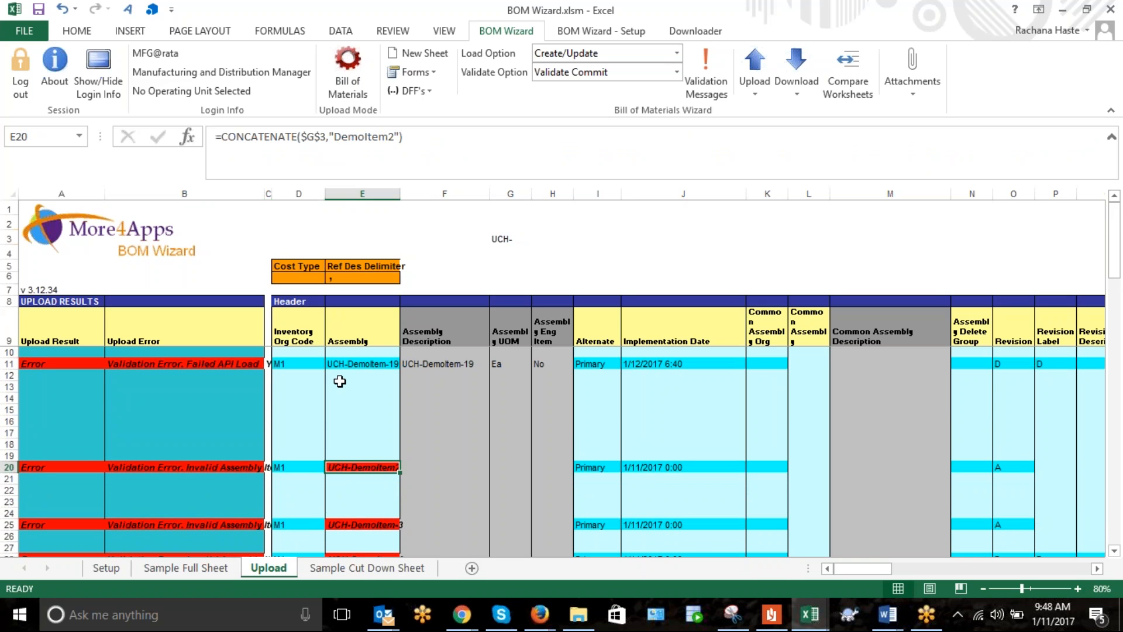
{"action": "left_click", "coordinate": [342, 364]}
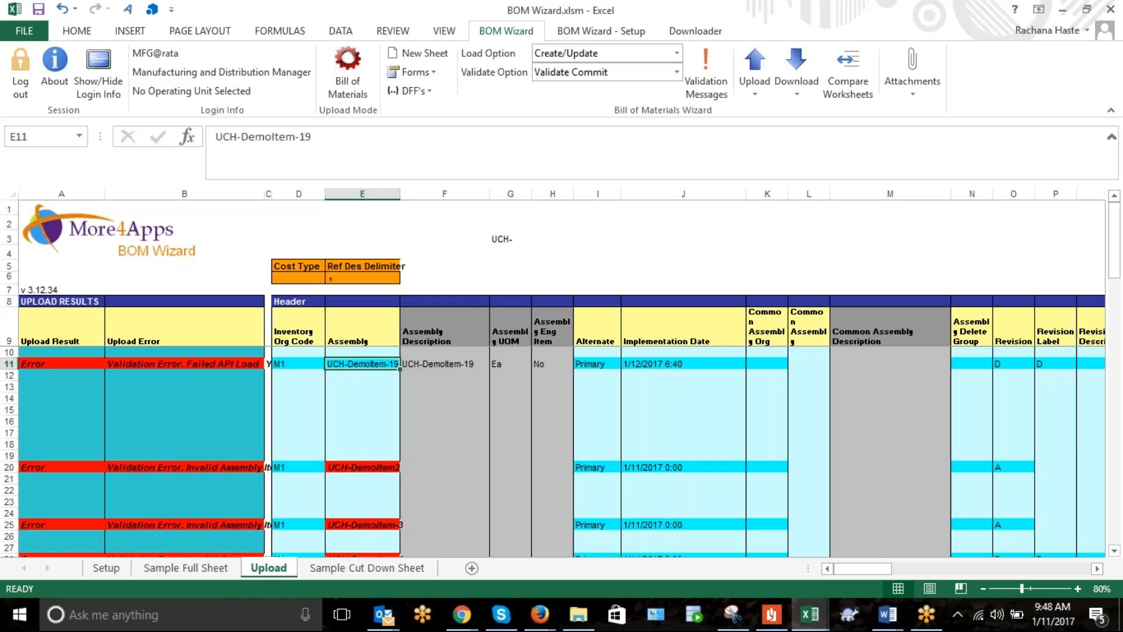
Undo the hyphen removal in E20 and change its assembly formula to =CONCATENATE($G$3,"DemoItem-20").
{"action": "left_click", "coordinate": [381, 468]}
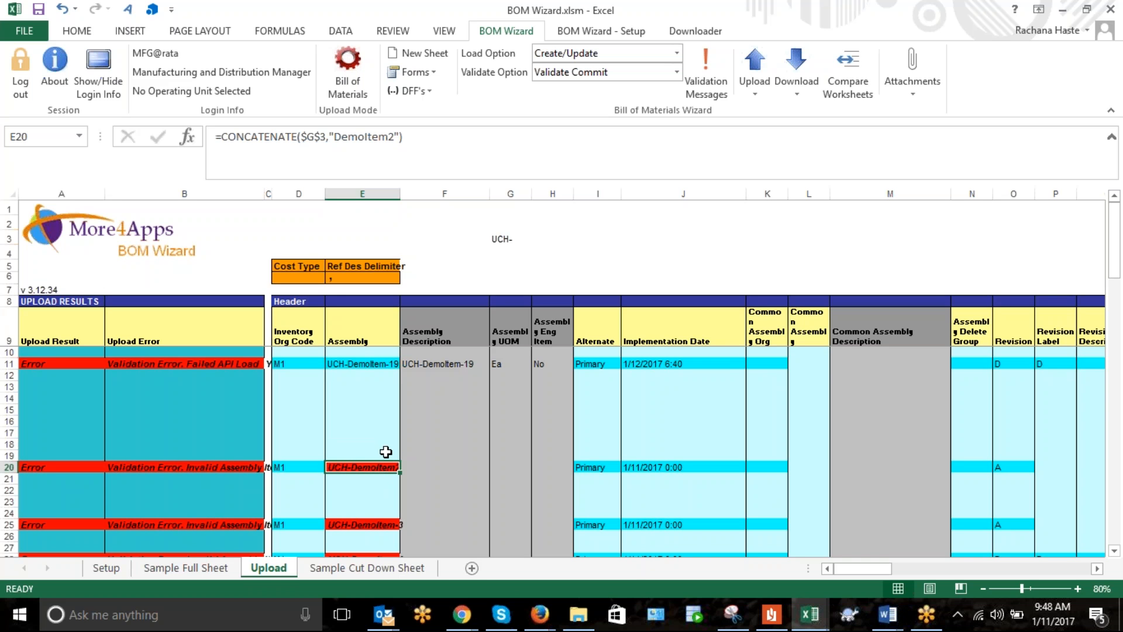
{"action": "key", "text": "ctrl+z"}
{"action": "double_click", "coordinate": [398, 466]}
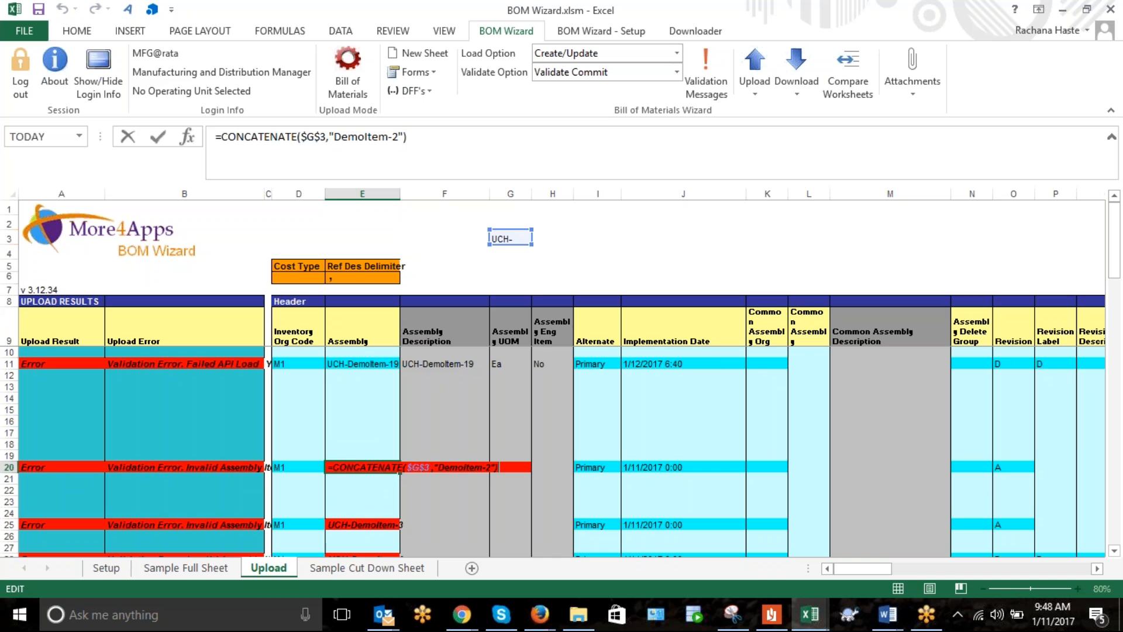
{"action": "key", "text": "Left"}
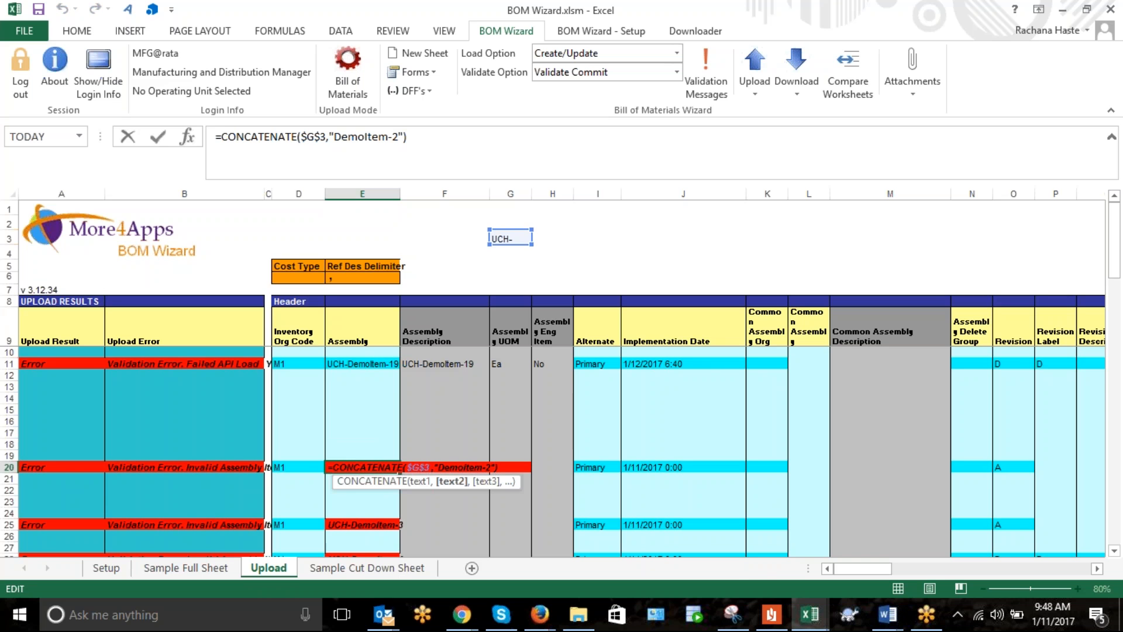
{"action": "type", "text": "0"}
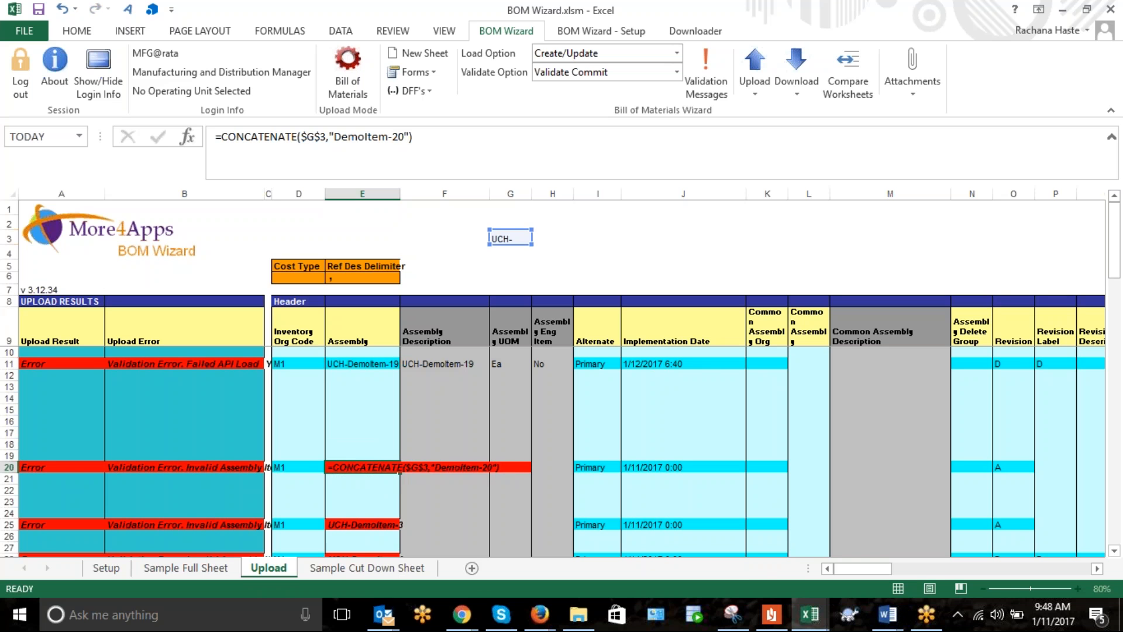
{"action": "key", "text": "Return"}
Read the upload error in B11 and check row 11's implementation date and component Effective From date.
{"action": "left_click", "coordinate": [232, 366]}
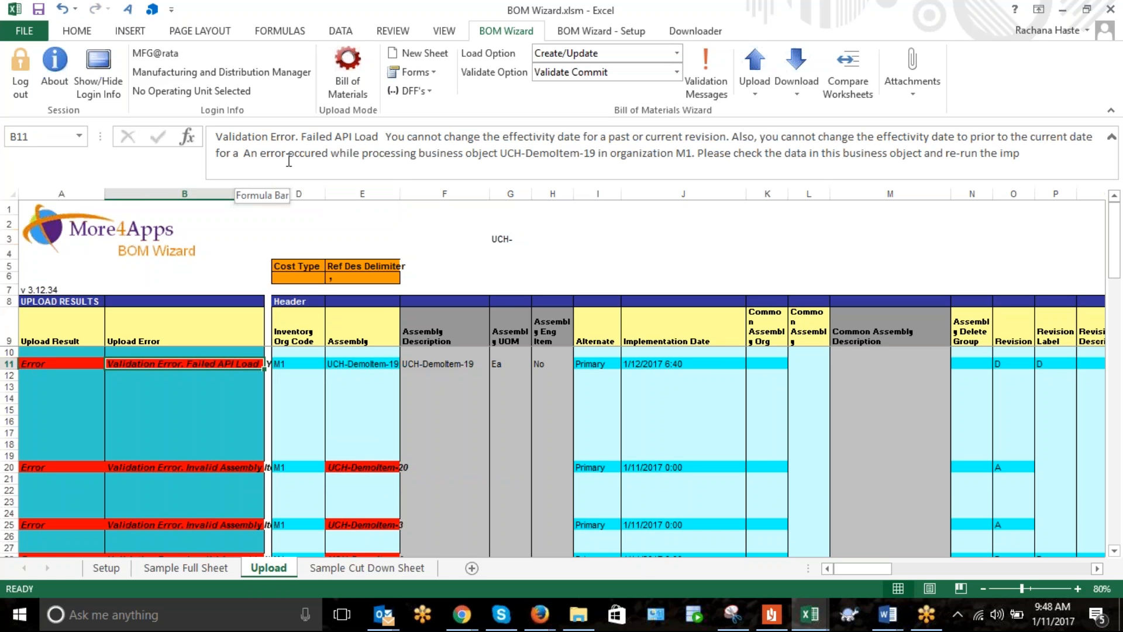
{"action": "left_click", "coordinate": [380, 363]}
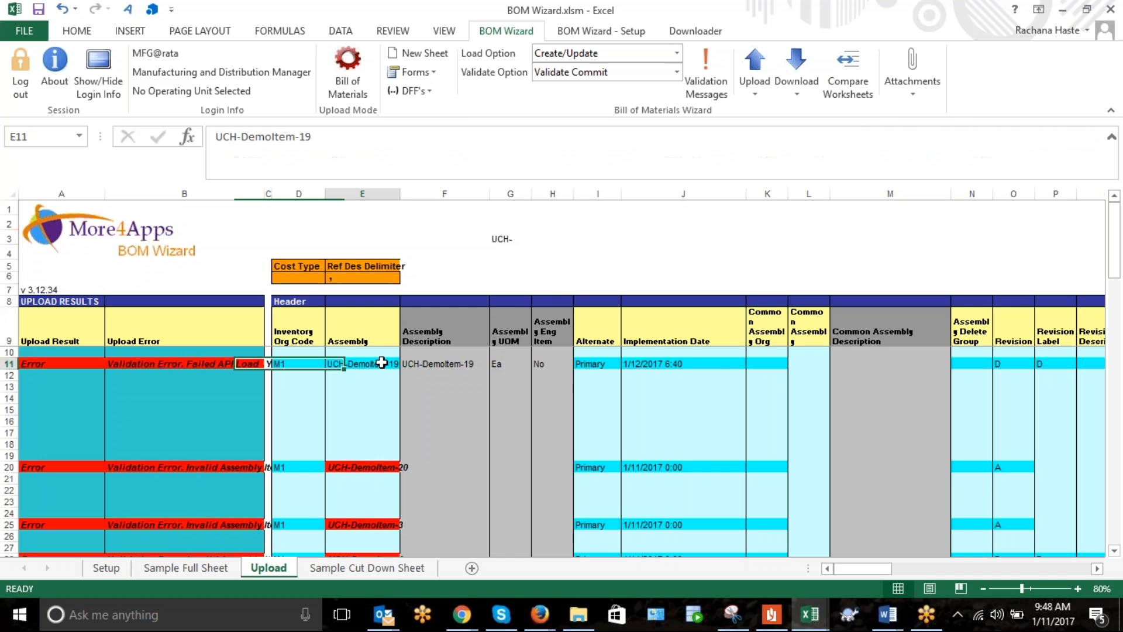
{"action": "left_click", "coordinate": [659, 364]}
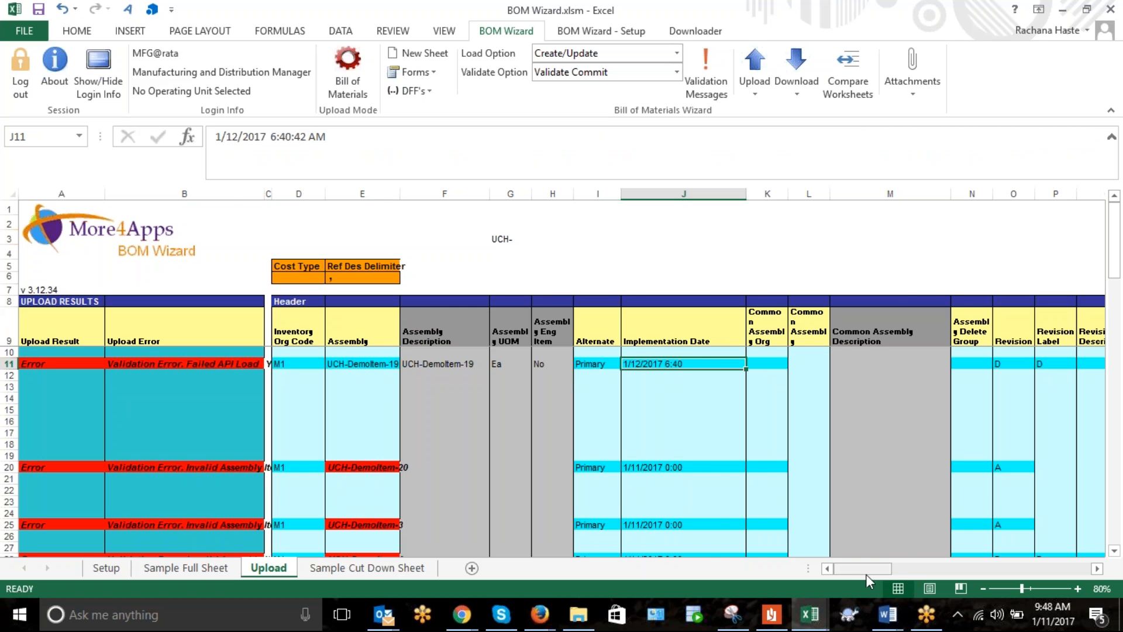
{"action": "left_click_drag", "start_coordinate": [866, 572], "coordinate": [871, 571]}
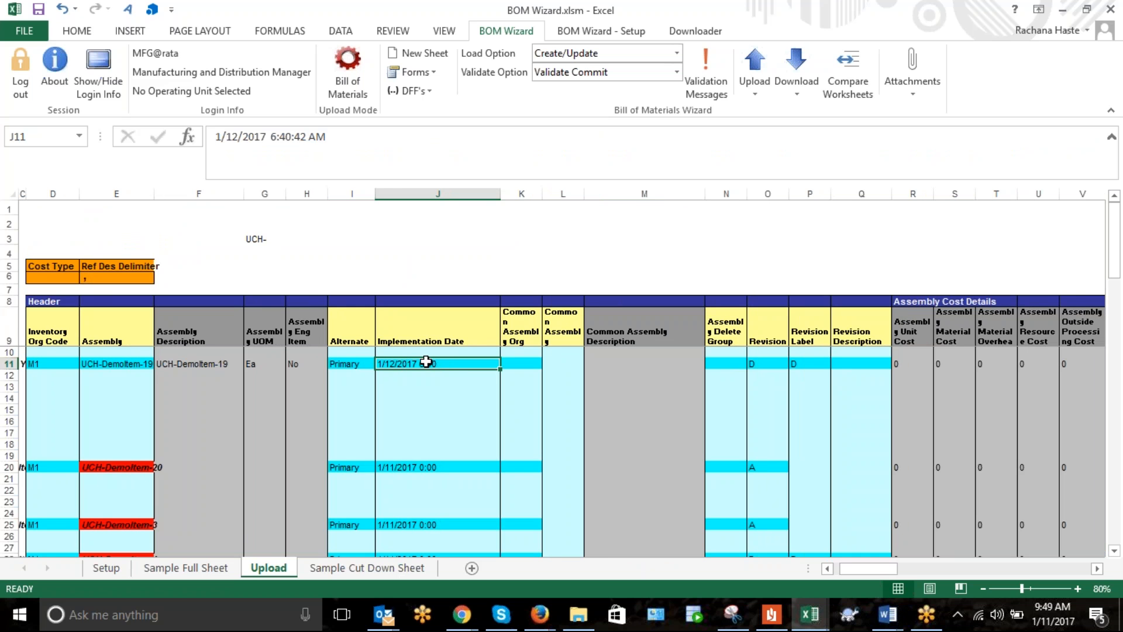
{"action": "left_click_drag", "start_coordinate": [886, 571], "coordinate": [953, 592]}
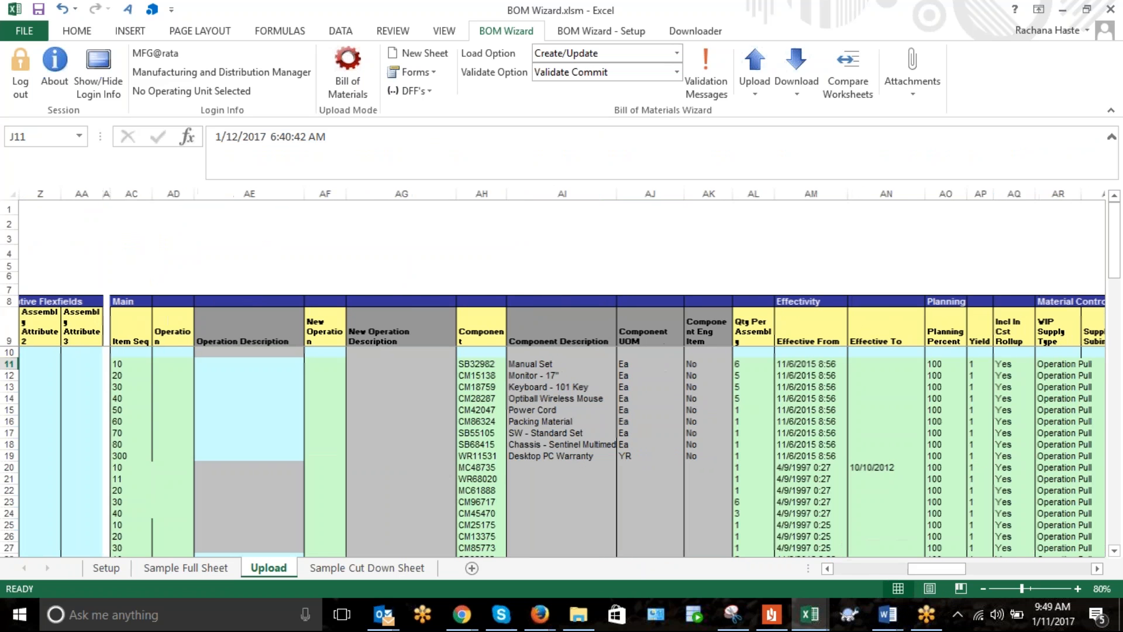
{"action": "left_click", "coordinate": [812, 364]}
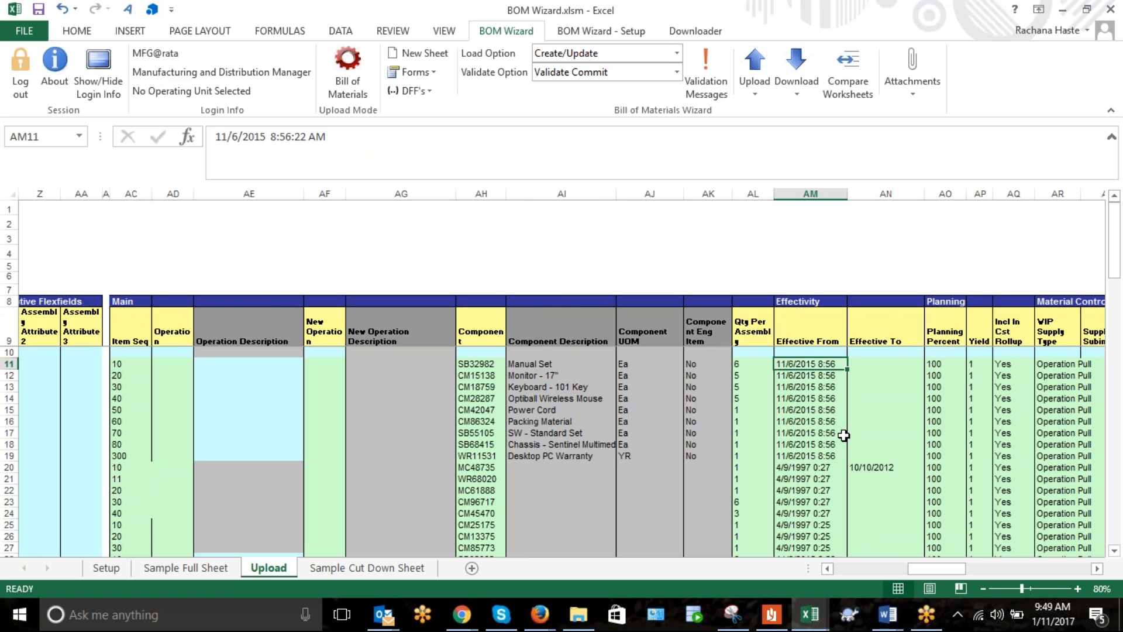
{"action": "key", "text": "F2"}
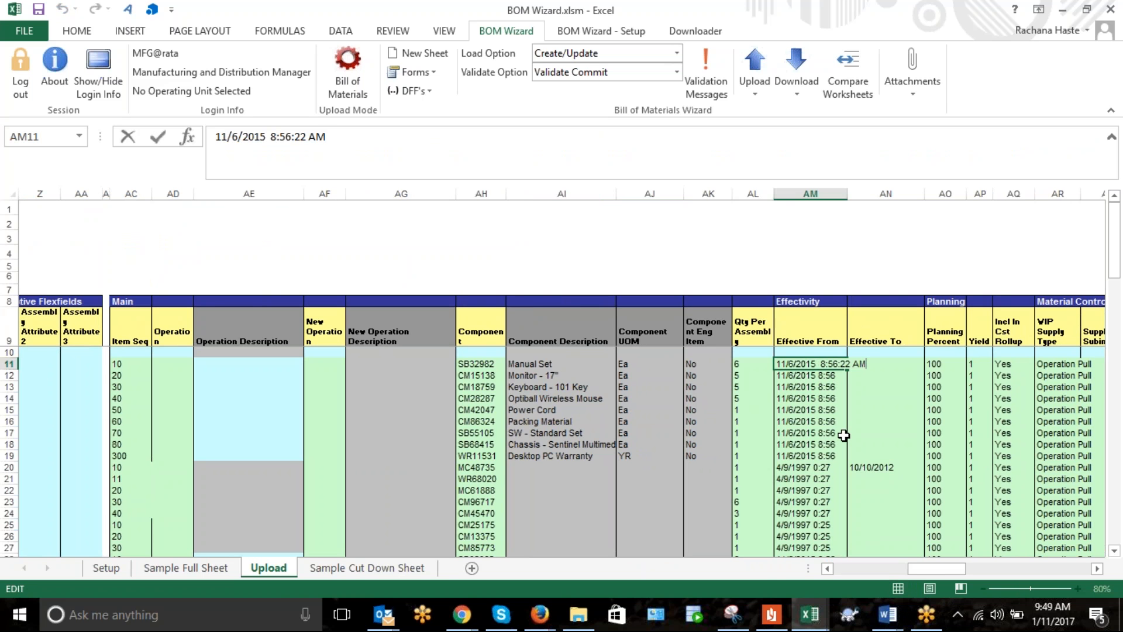
{"action": "key", "text": "Escape"}
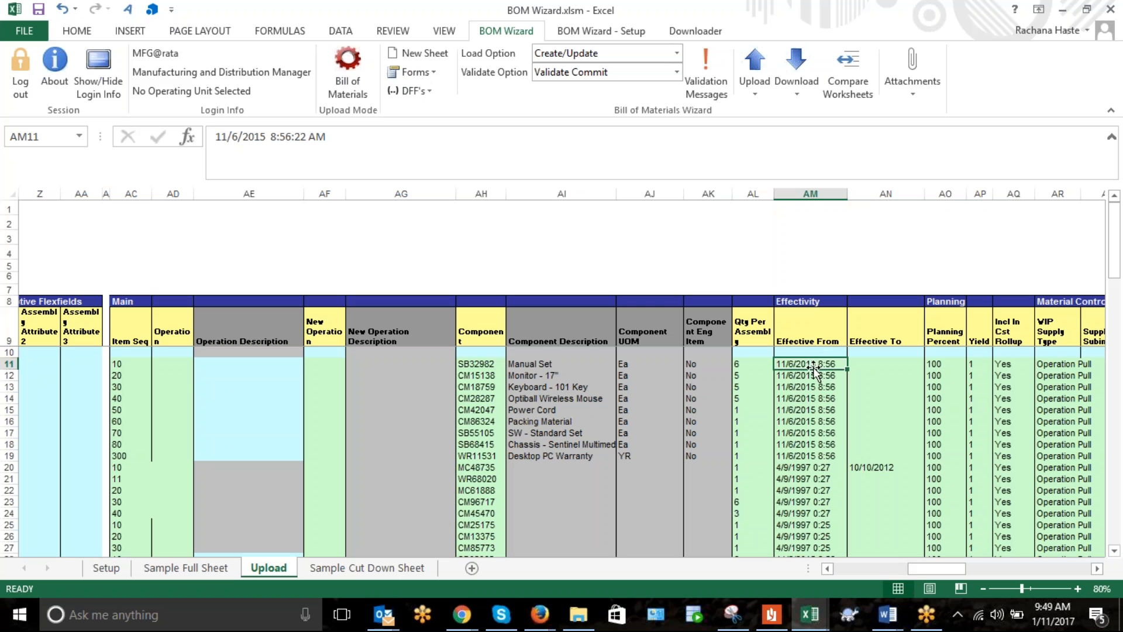
Clear the component Effective From dates in column AM from row 11 through row 50.
{"action": "left_click_drag", "start_coordinate": [815, 368], "coordinate": [825, 571]}
{"action": "key", "text": "Delete"}
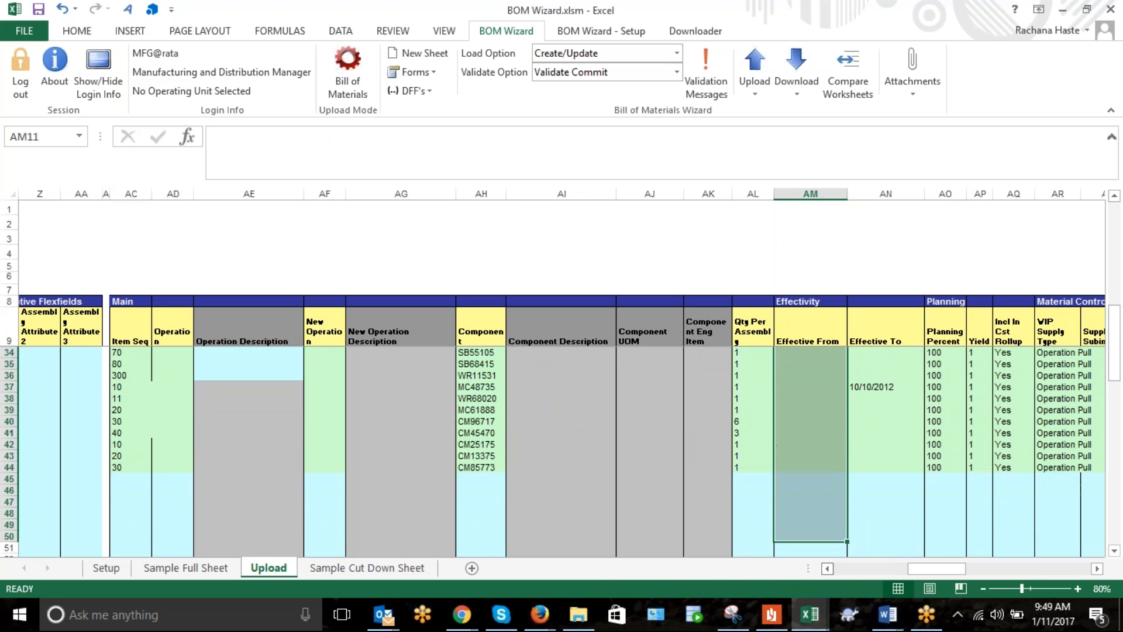
{"action": "key", "text": "Up"}
{"action": "key", "text": "Up"}
{"action": "key", "text": "Up"}
{"action": "key", "text": "Up"}
{"action": "key", "text": "Down"}
{"action": "key", "text": "Down"}
{"action": "key", "text": "Down"}
{"action": "key", "text": "Down"}
Try to generate the current date in AM10 with the formula =today().
{"action": "key", "text": "Up"}
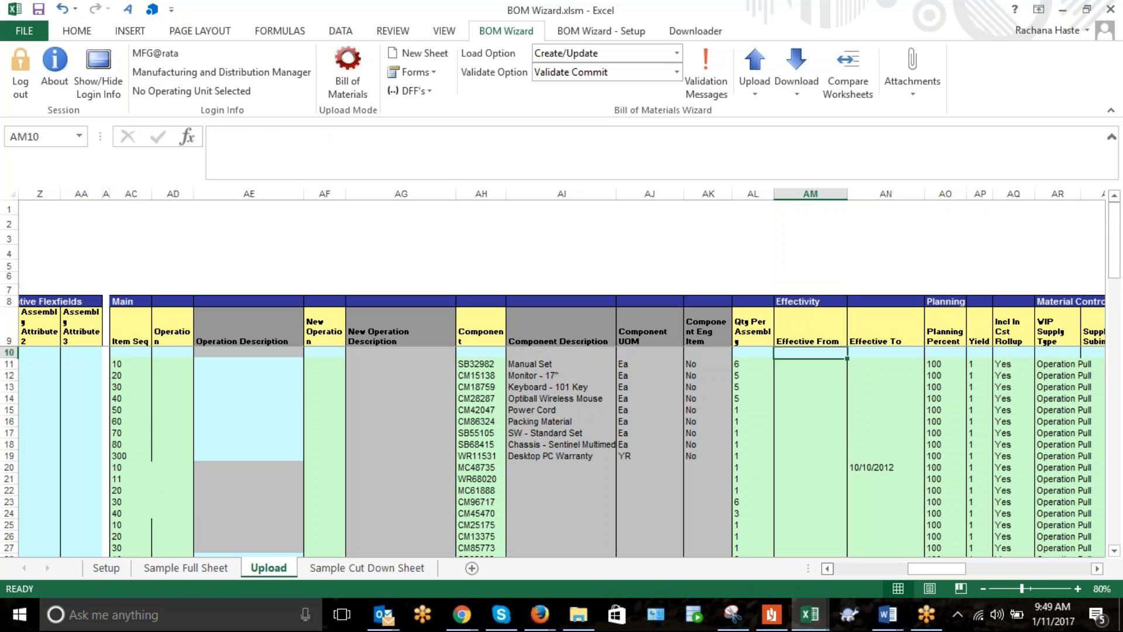
{"action": "type", "text": "=today"}
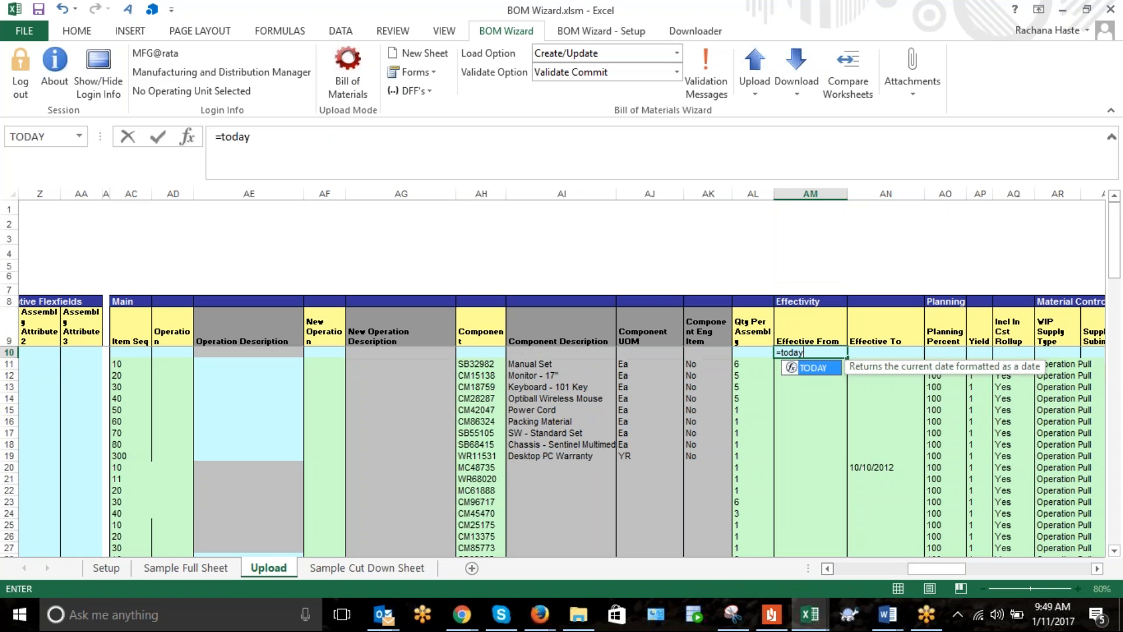
{"action": "type", "text": "()"}
{"action": "key", "text": "Return"}
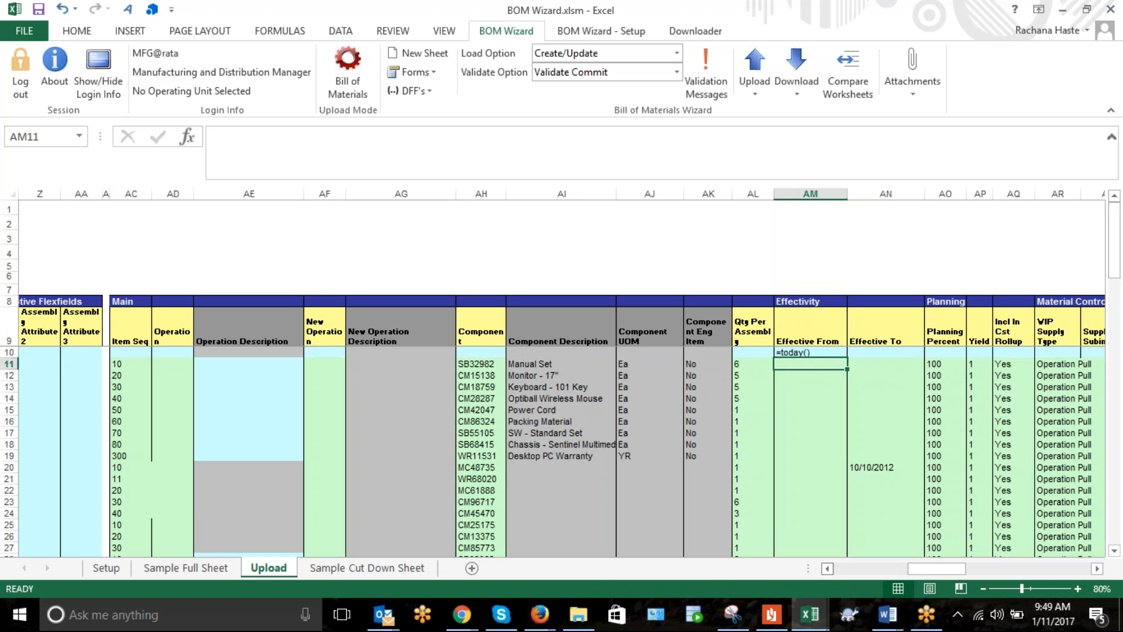
{"action": "key", "text": "Up"}
{"action": "key", "text": "F2"}
{"action": "key", "text": "Return"}
{"action": "key", "text": "Up"}
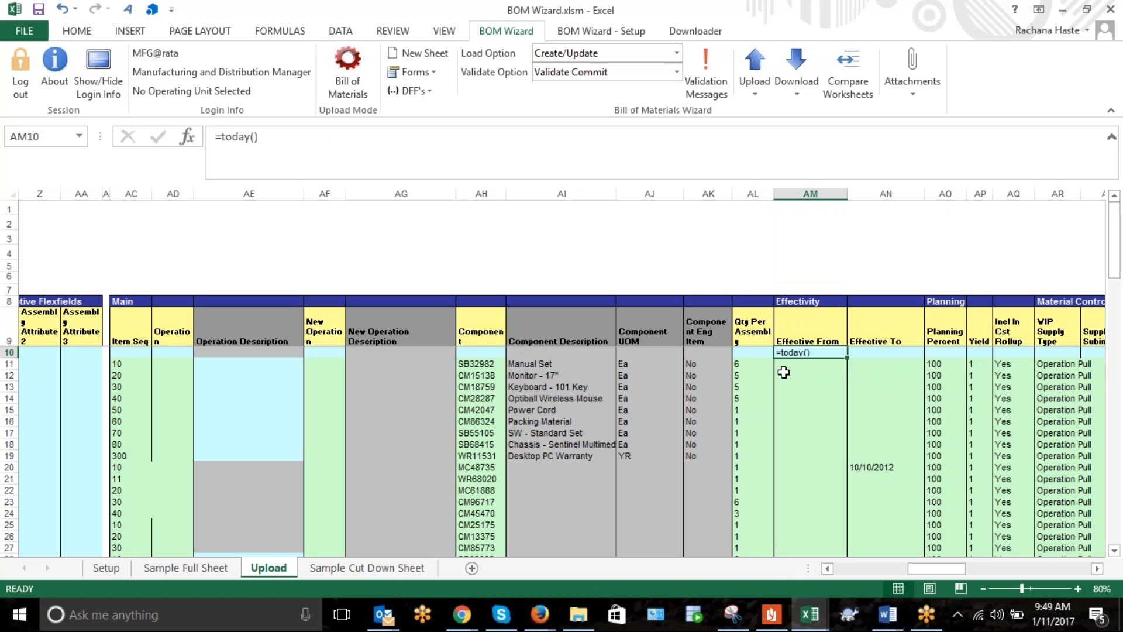
Check the today formula in AM10 with Evaluate Formula, and clear the cell.
{"action": "left_click", "coordinate": [807, 364]}
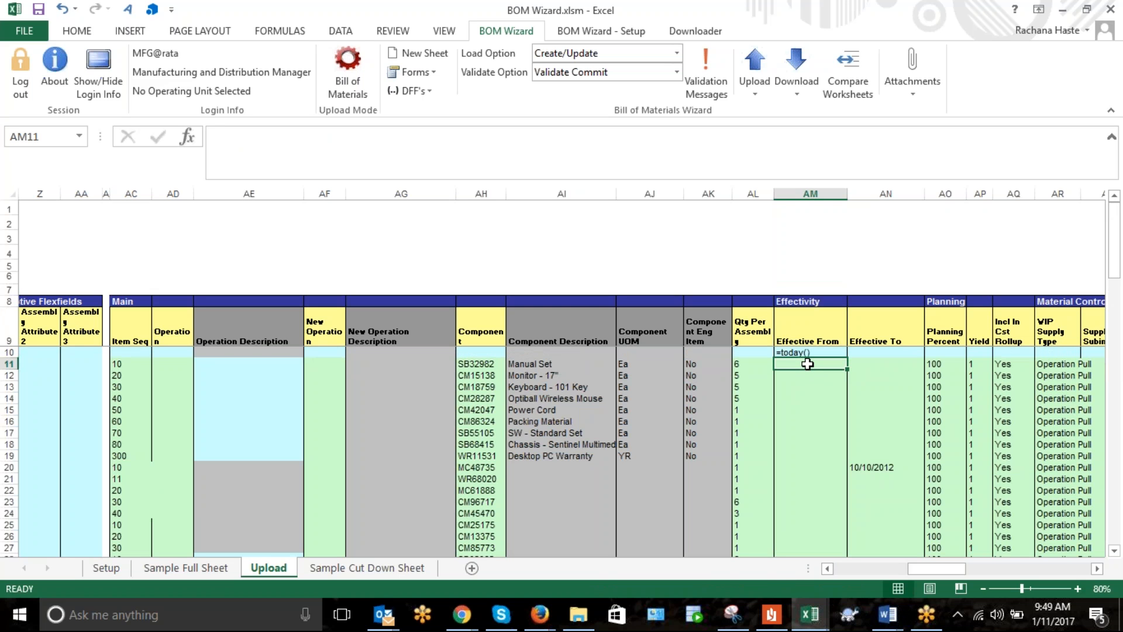
{"action": "left_click", "coordinate": [807, 353]}
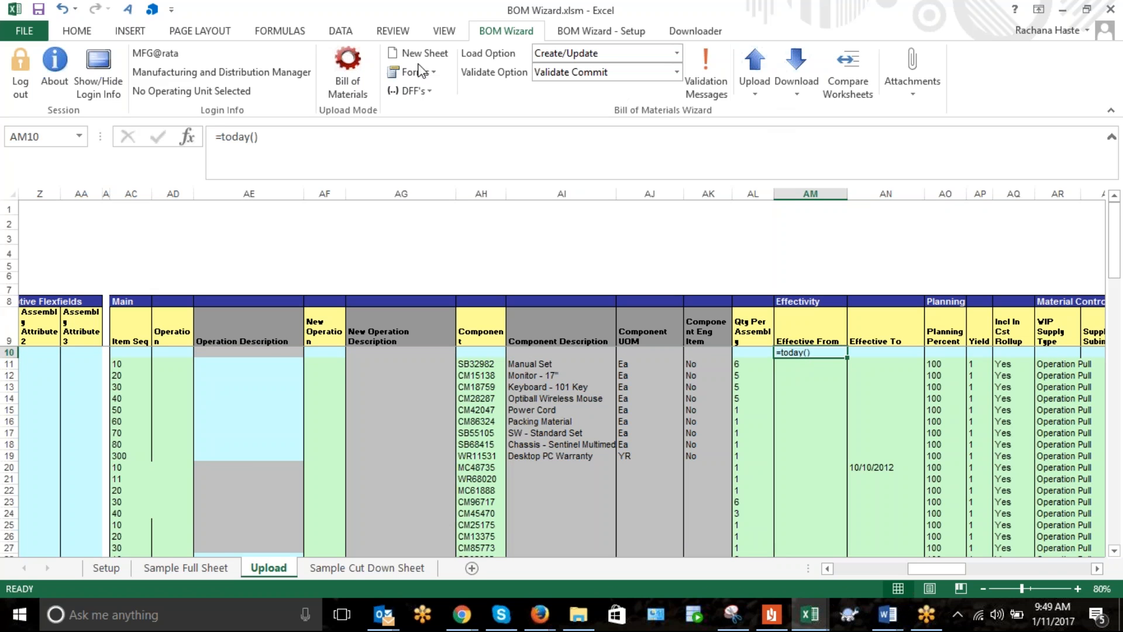
{"action": "left_click", "coordinate": [304, 31]}
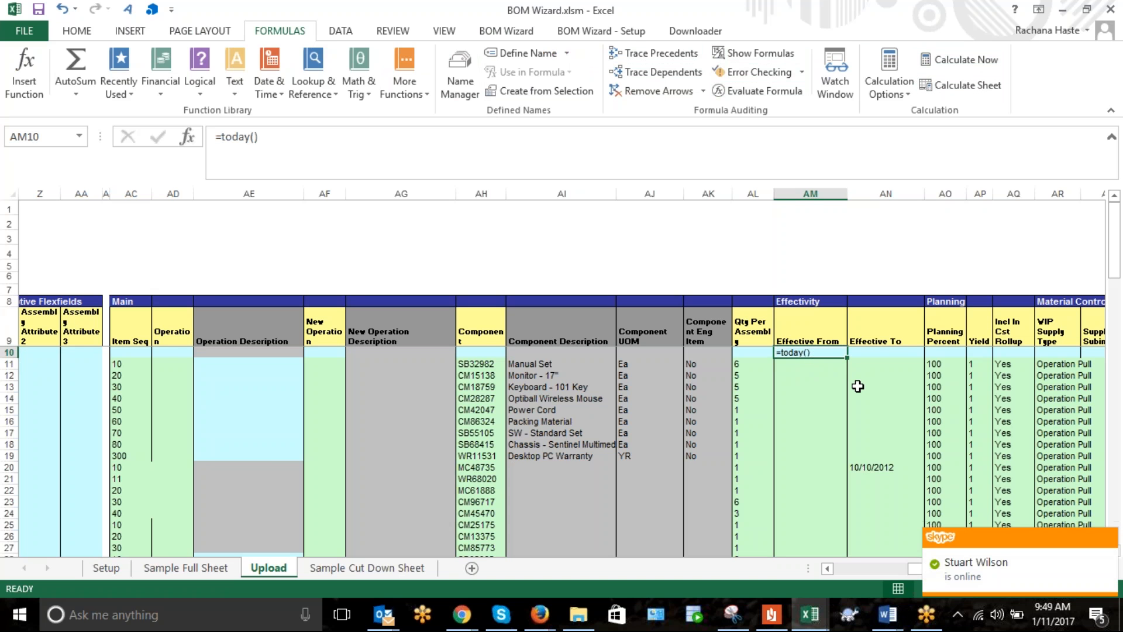
{"action": "left_click", "coordinate": [809, 362]}
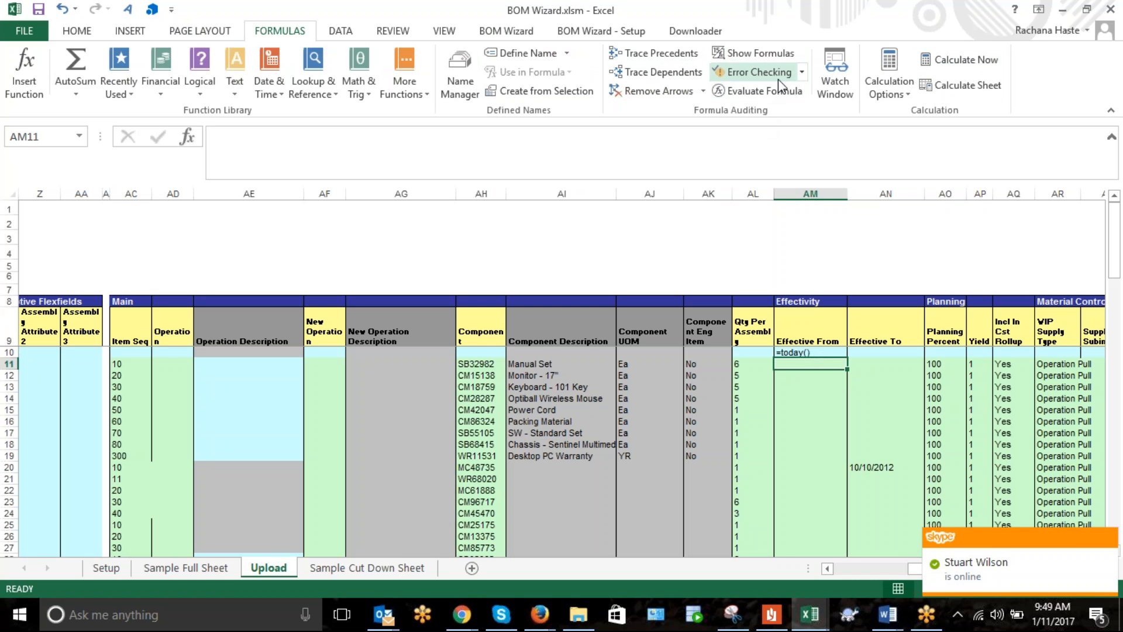
{"action": "left_click", "coordinate": [833, 352]}
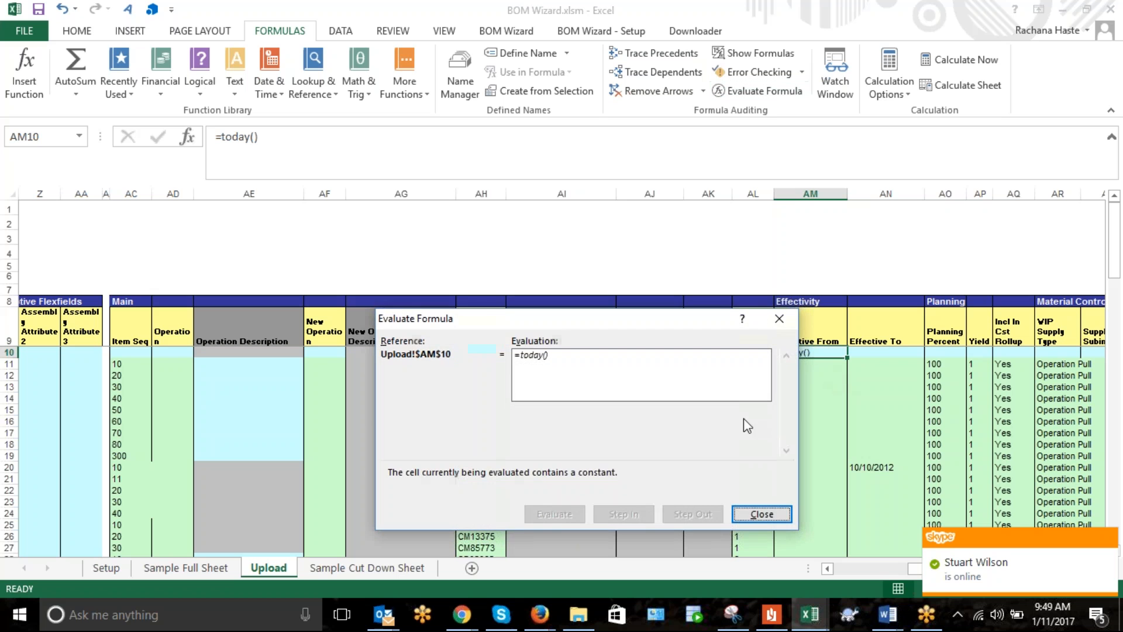
{"action": "left_click", "coordinate": [762, 520]}
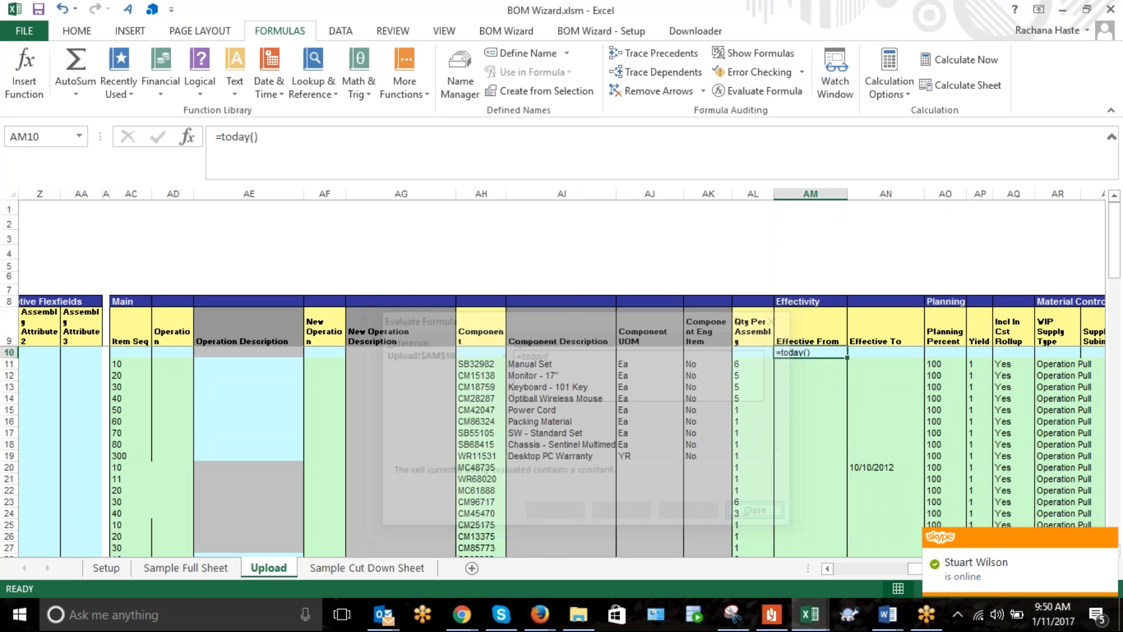
{"action": "key", "text": "Delete"}
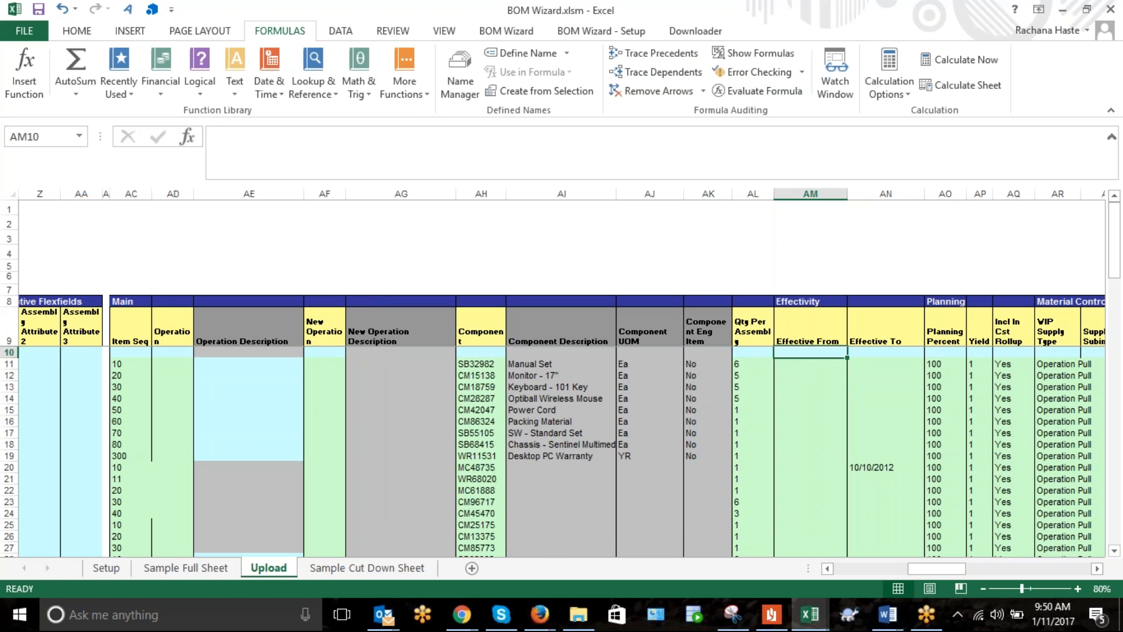
Enter 1/12/2017 as the Effective From date of the first component in AM11.
{"action": "key", "text": "Down"}
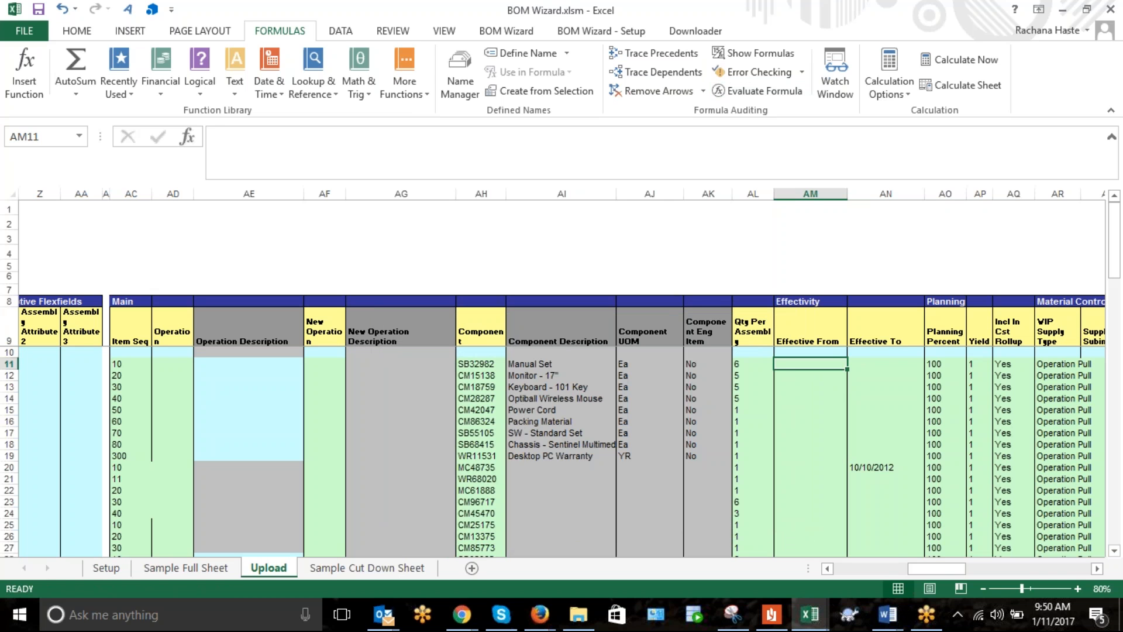
{"action": "type", "text": "01/1"}
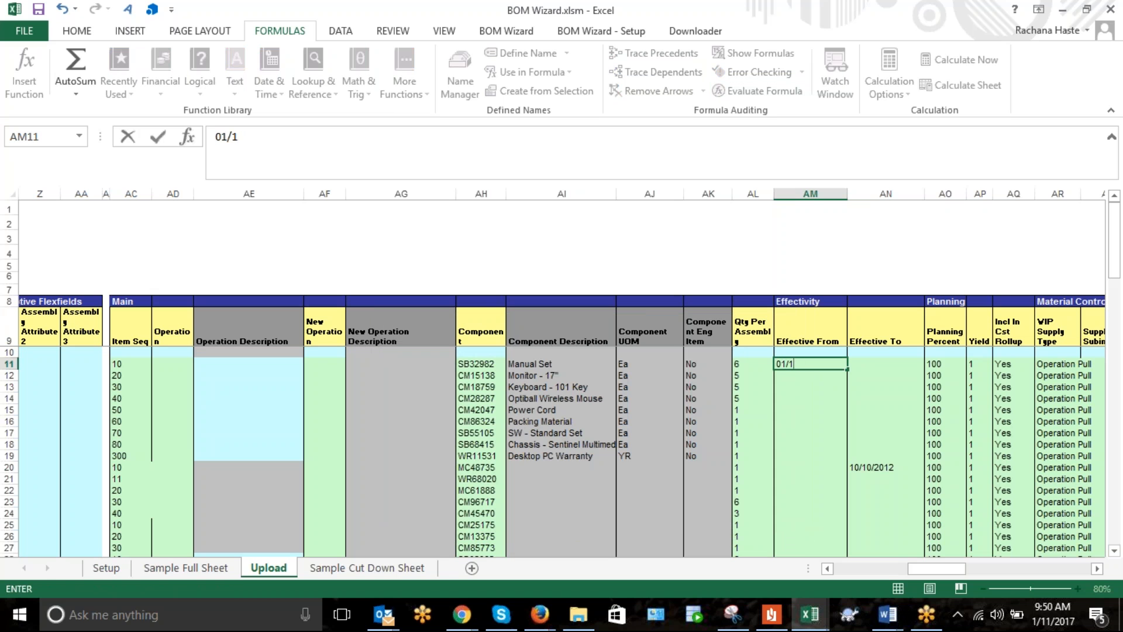
{"action": "type", "text": "2/0/2017"}
{"action": "key", "text": "ctrl+Return"}
{"action": "key", "text": "ctrl+c"}
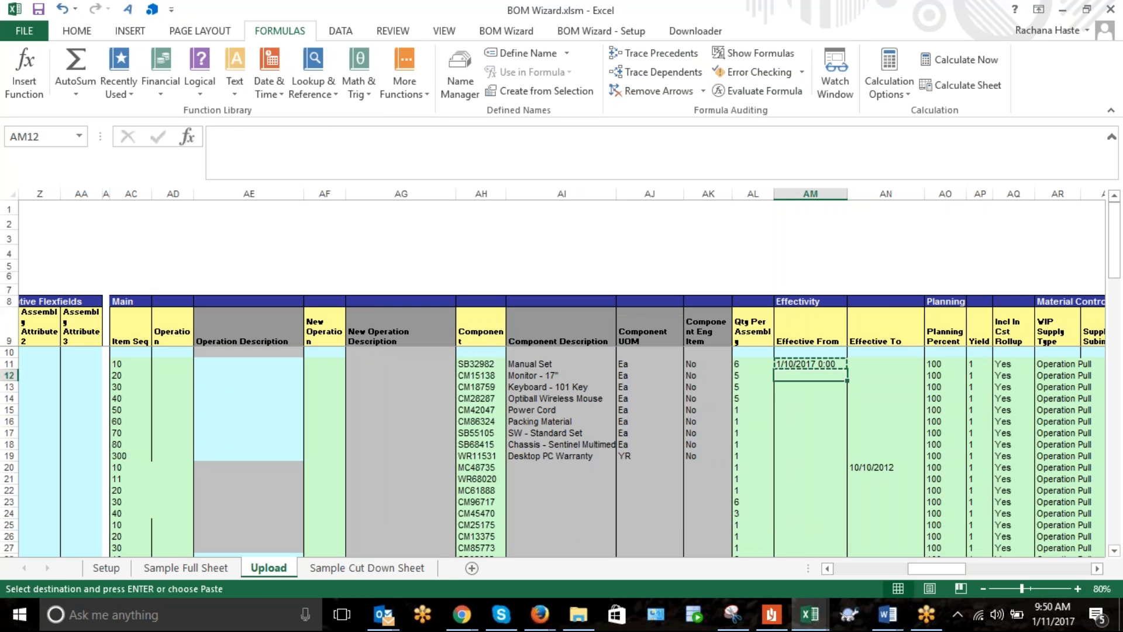
{"action": "key", "text": "F2"}
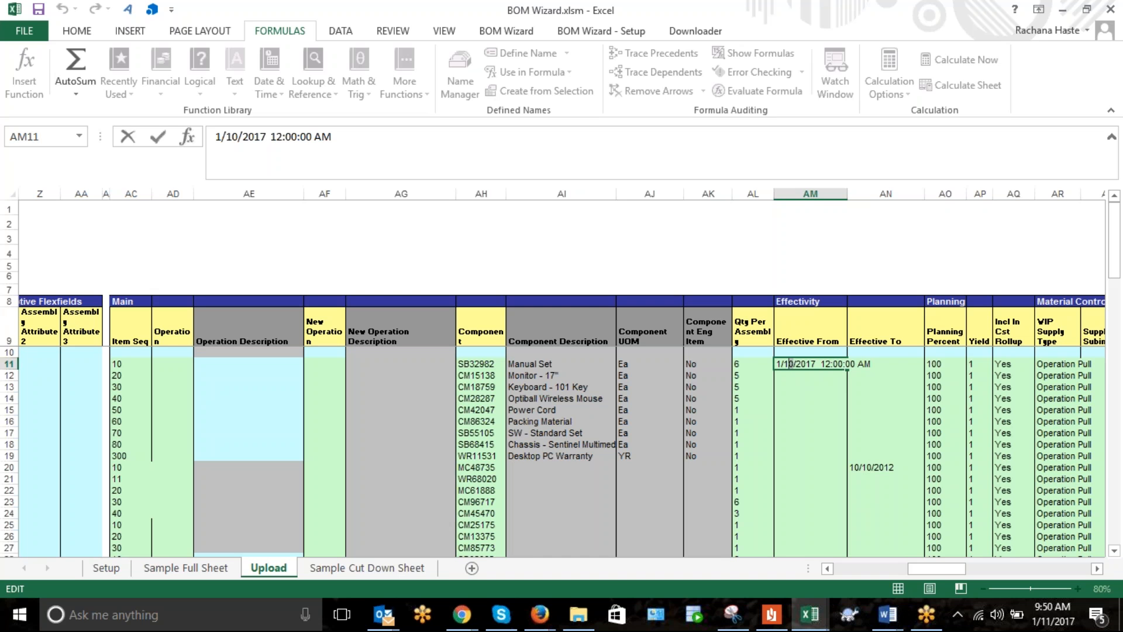
{"action": "key", "text": "Delete"}
{"action": "type", "text": "2"}
{"action": "key", "text": "Return"}
{"action": "key", "text": "Up"}
Copy the Effective From date in AM11 down to the remaining component rows.
{"action": "key", "text": "ctrl+c"}
{"action": "key", "text": "Down"}
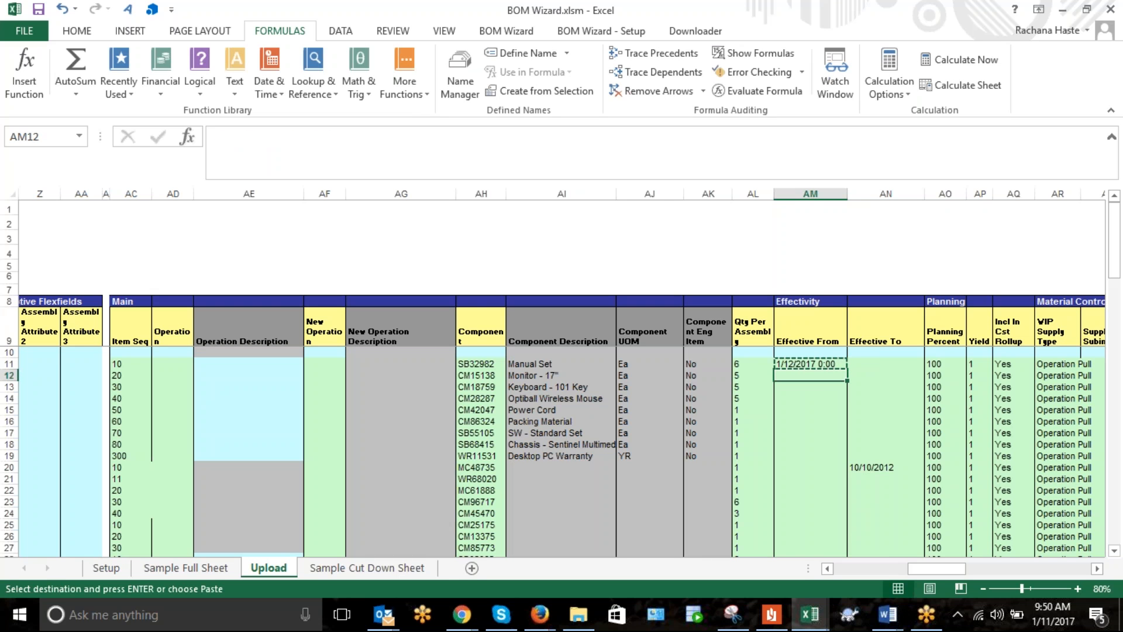
{"action": "left_click_drag", "start_coordinate": [810, 375], "coordinate": [842, 496]}
{"action": "key", "text": "ctrl+v"}
{"action": "key", "text": "ctrl+Up"}
{"action": "key", "text": "ctrl+Up"}
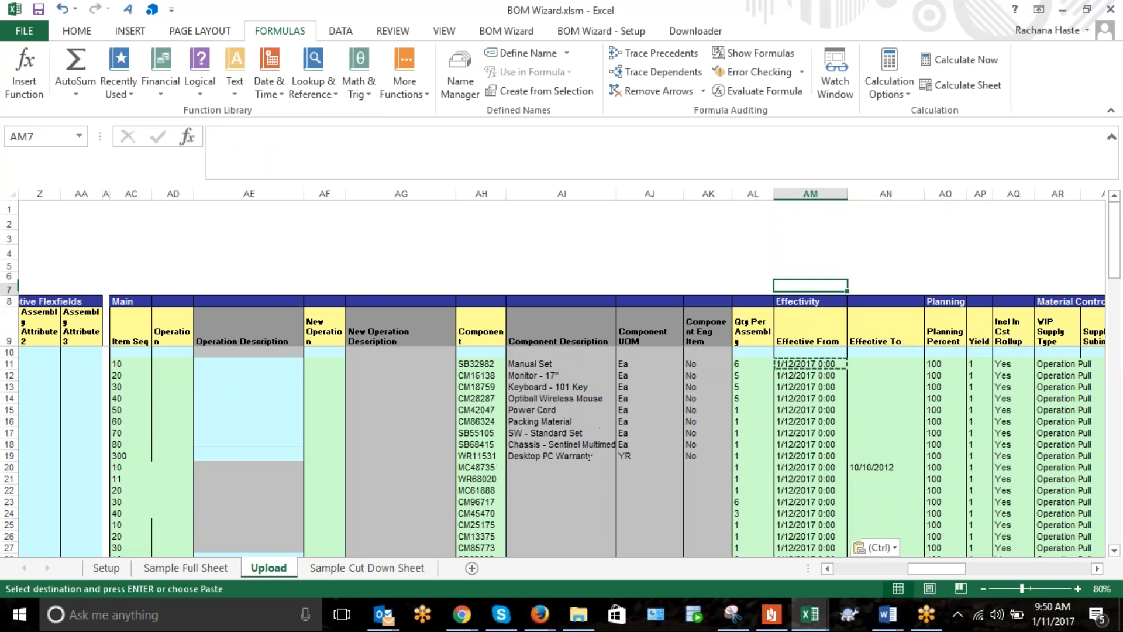
Change the item text in E20's assembly formula to DemoItem-18.
{"action": "key", "text": "ctrl+Down"}
{"action": "key", "text": "Home"}
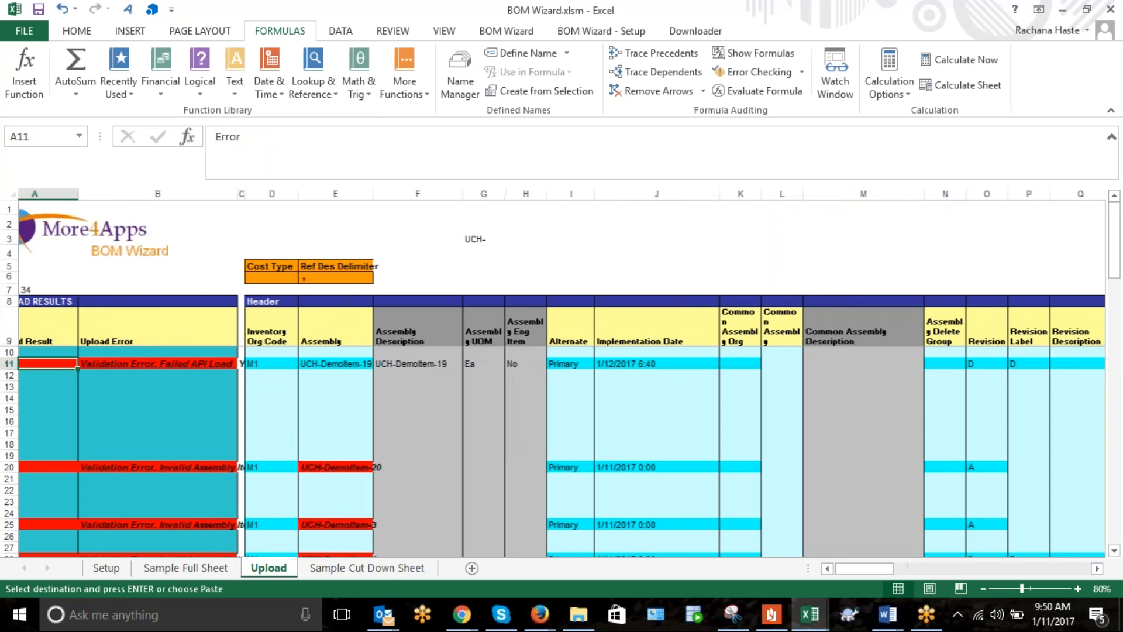
{"action": "key", "text": "Right"}
{"action": "key", "text": "Right"}
{"action": "key", "text": "Right"}
{"action": "key", "text": "Right"}
{"action": "key", "text": "Down"}
{"action": "key", "text": "Down"}
{"action": "key", "text": "Down"}
{"action": "key", "text": "Down"}
{"action": "key", "text": "Down"}
{"action": "key", "text": "Down"}
{"action": "key", "text": "Down"}
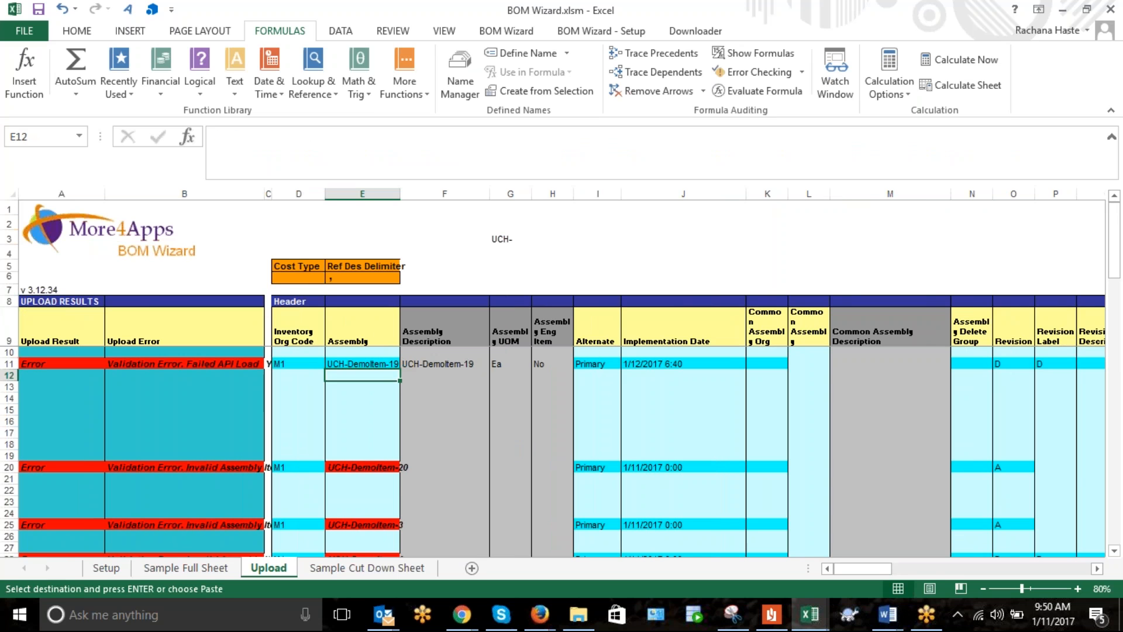
{"action": "key", "text": "Down"}
{"action": "key", "text": "Down"}
{"action": "key", "text": "F2"}
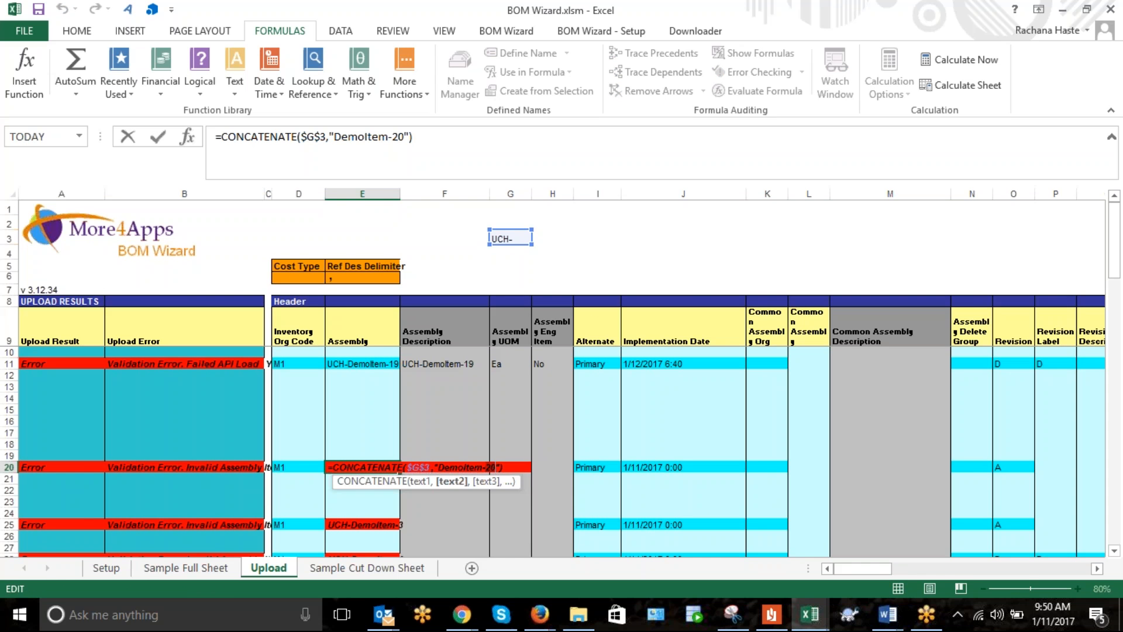
{"action": "key", "text": "BackSpace"}
{"action": "key", "text": "BackSpace"}
{"action": "type", "text": "18"}
{"action": "key", "text": "Return"}
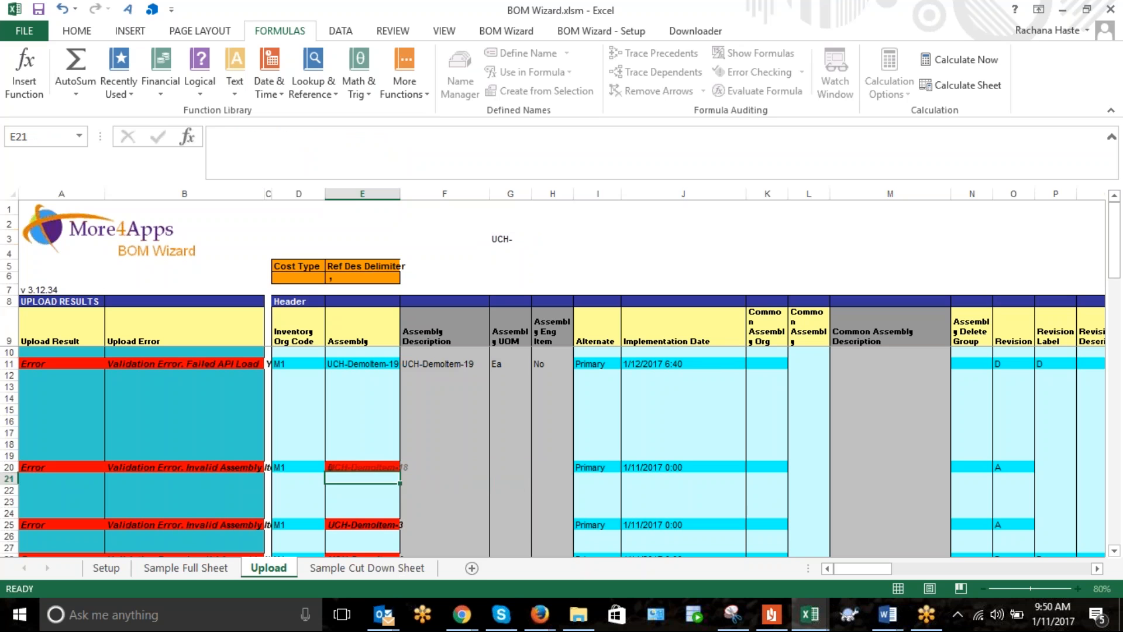
Change the item text in E25's assembly formula to DemoItem-17.
{"action": "key", "text": "Down"}
{"action": "key", "text": "Down"}
{"action": "key", "text": "Down"}
{"action": "key", "text": "Down"}
{"action": "key", "text": "F2"}
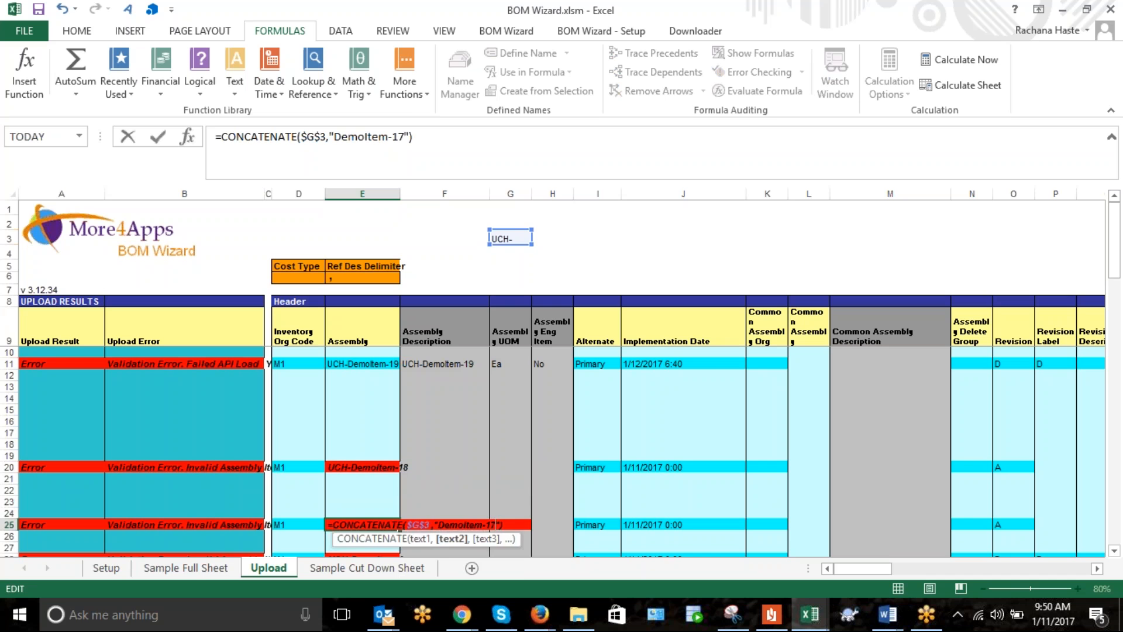
{"action": "type", "text": "7"}
{"action": "key", "text": "Return"}
Change the item text in E28's assembly formula to DemoItem-16.
{"action": "key", "text": "Down"}
{"action": "key", "text": "Down"}
{"action": "key", "text": "F2"}
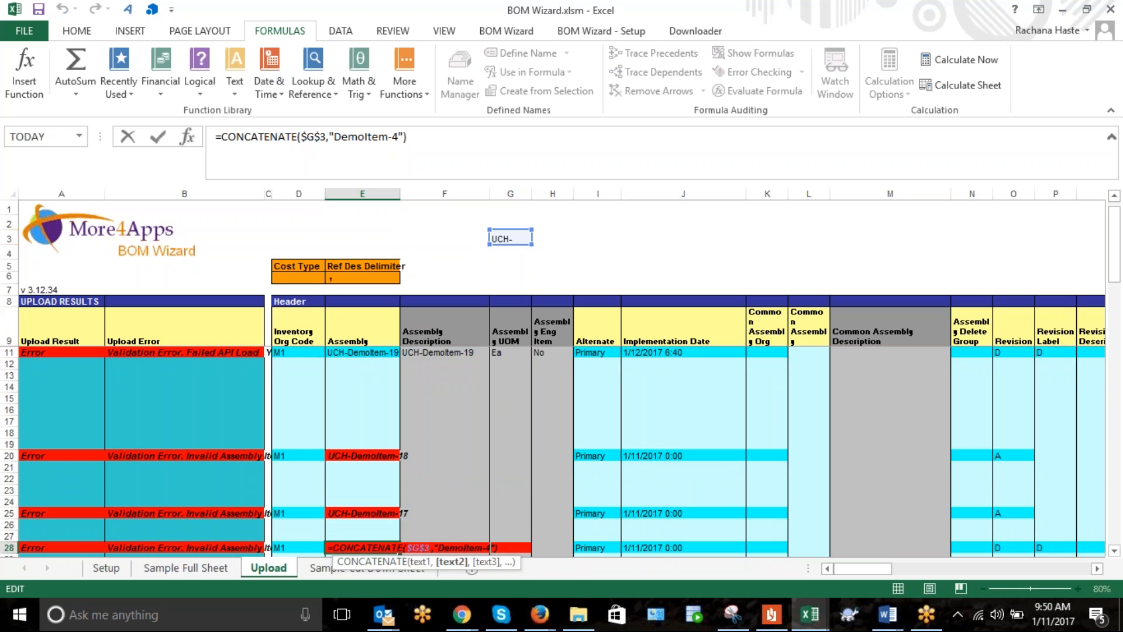
{"action": "type", "text": "6"}
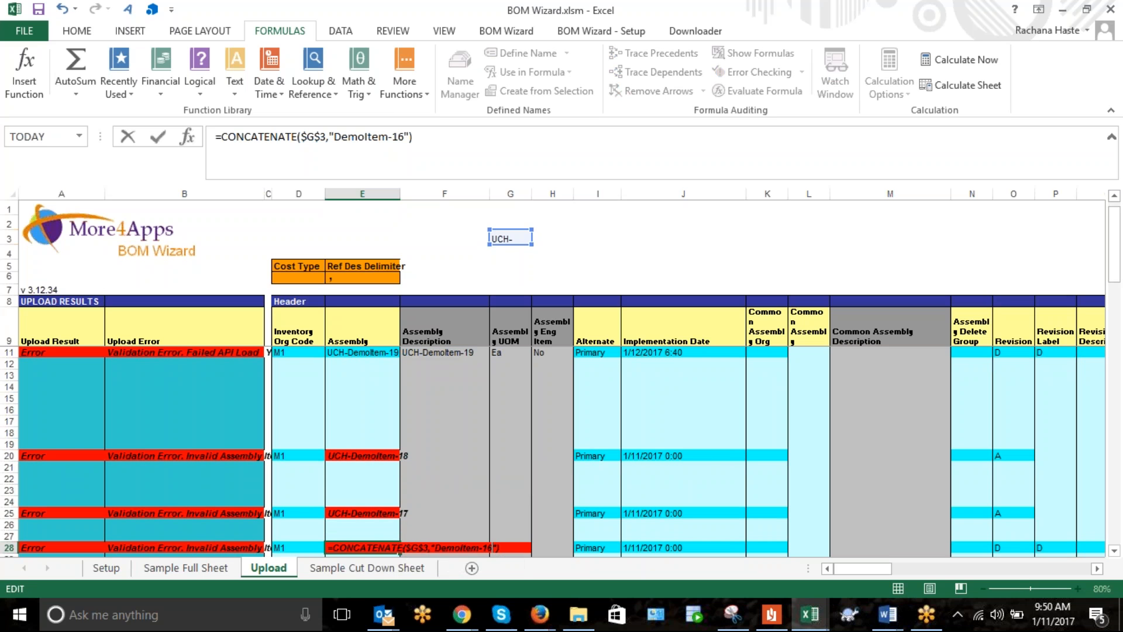
{"action": "key", "text": "Return"}
Change the item text in E37's assembly formula to DemoItem-15.
{"action": "key", "text": "Down"}
{"action": "key", "text": "Down"}
{"action": "key", "text": "Down"}
{"action": "key", "text": "Down"}
{"action": "key", "text": "Down"}
{"action": "key", "text": "Down"}
{"action": "key", "text": "Down"}
{"action": "key", "text": "Down"}
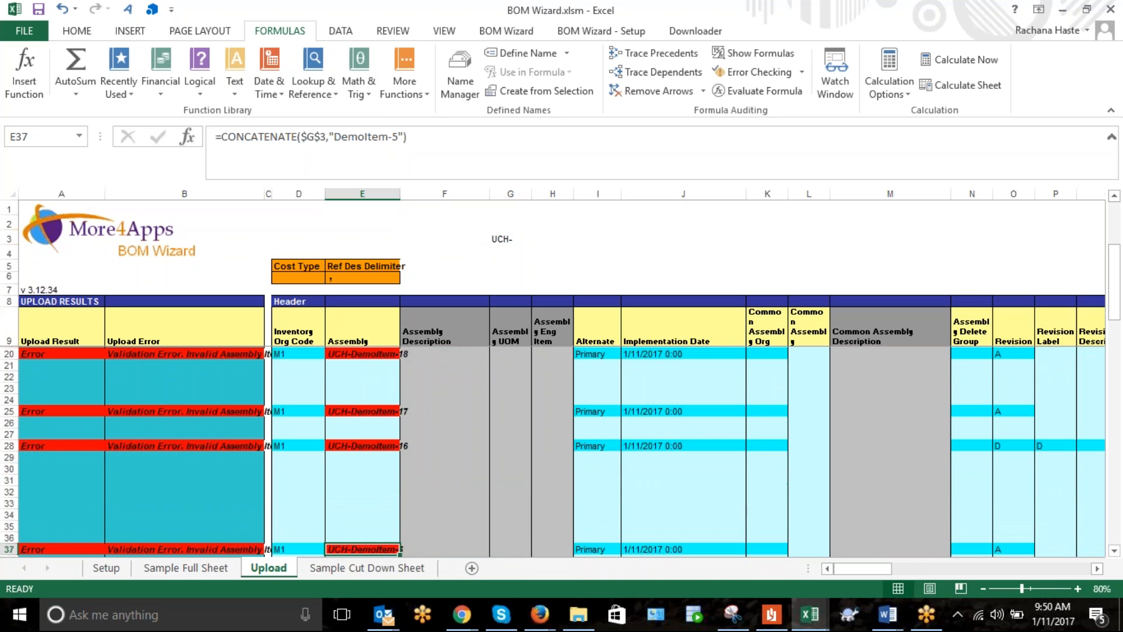
{"action": "key", "text": "F2"}
{"action": "key", "text": "Left"}
{"action": "key", "text": "Left"}
{"action": "key", "text": "Left"}
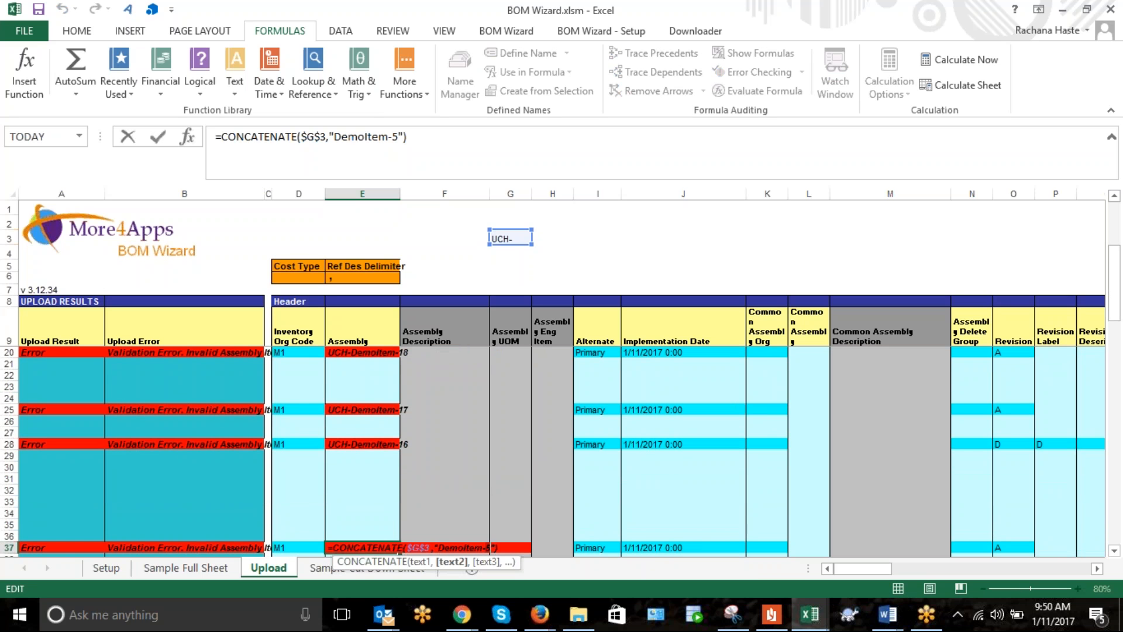
{"action": "type", "text": "1"}
{"action": "key", "text": "Return"}
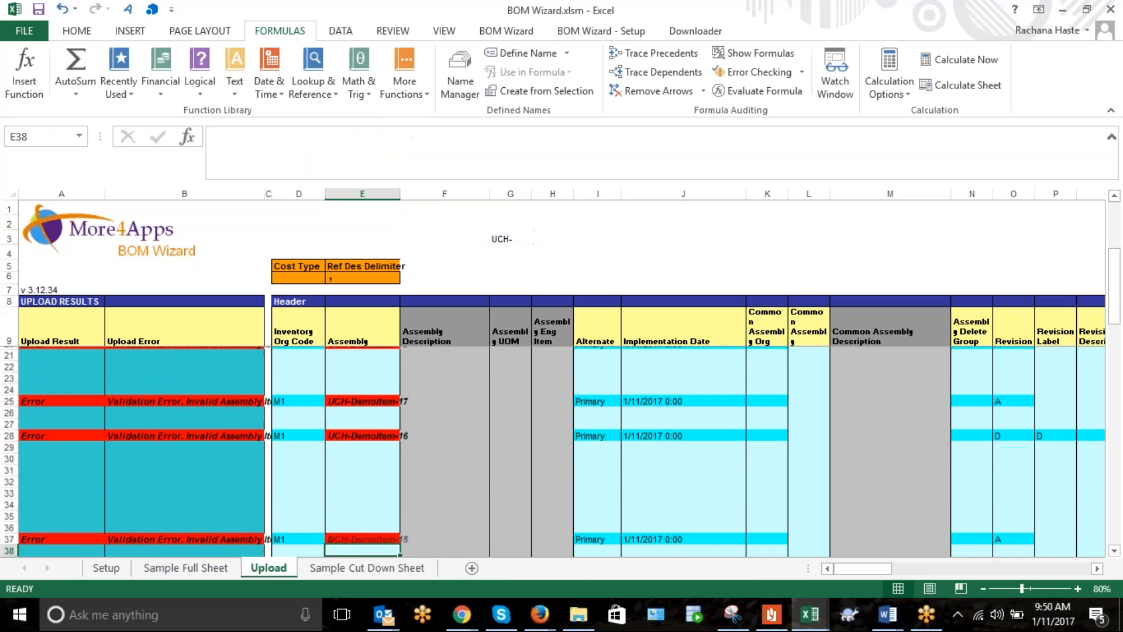
{"action": "key", "text": "Down"}
{"action": "key", "text": "Down"}
{"action": "key", "text": "Down"}
{"action": "key", "text": "Down"}
{"action": "key", "text": "F2"}
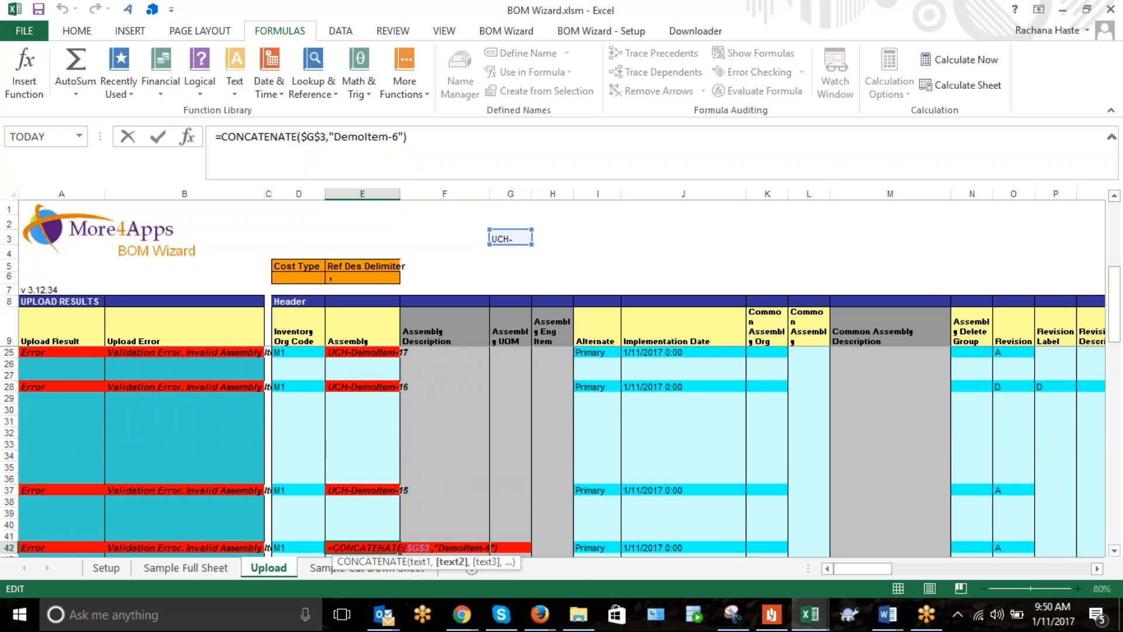
{"action": "key", "text": "Escape"}
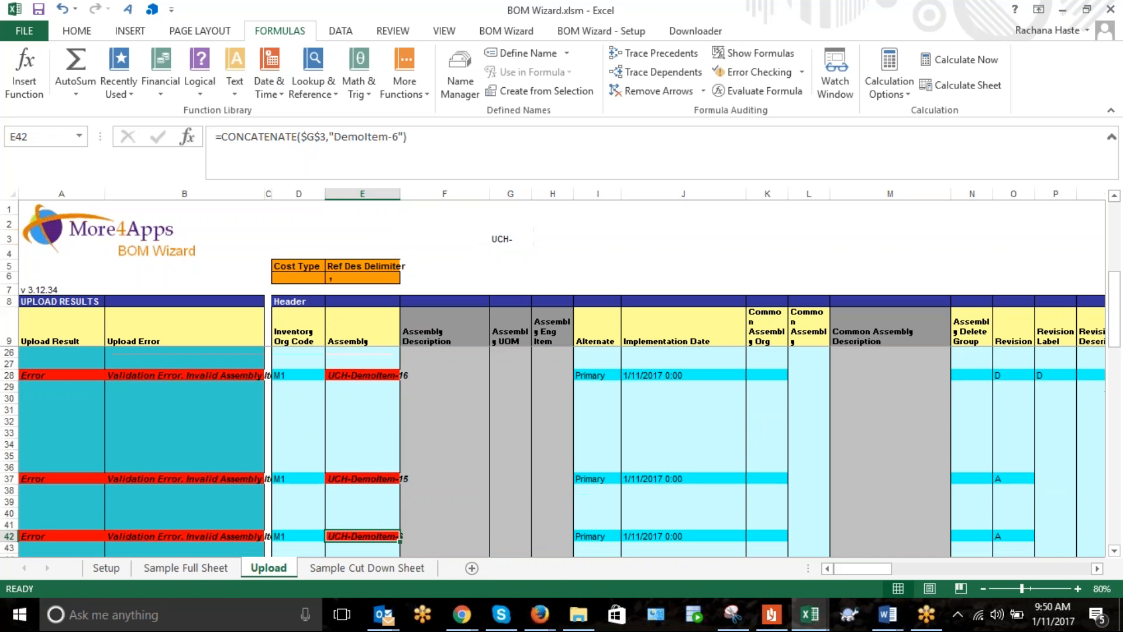
Upload the bills of materials from the Upload sheet to Oracle again and dismiss the upload summary.
{"action": "key", "text": "ctrl+Home"}
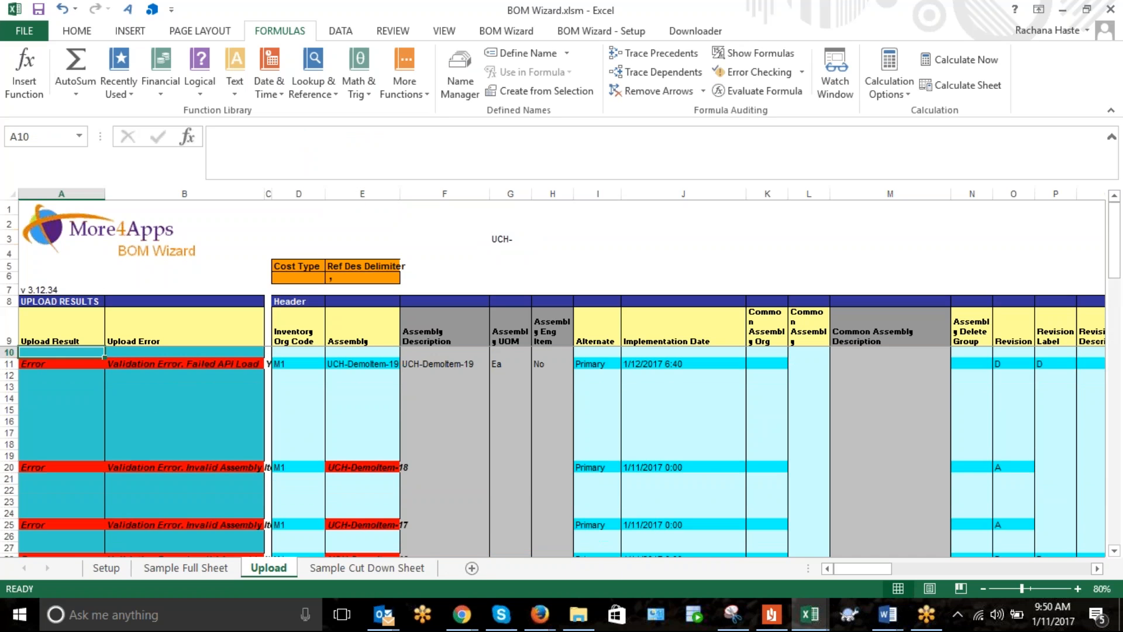
{"action": "left_click", "coordinate": [355, 360]}
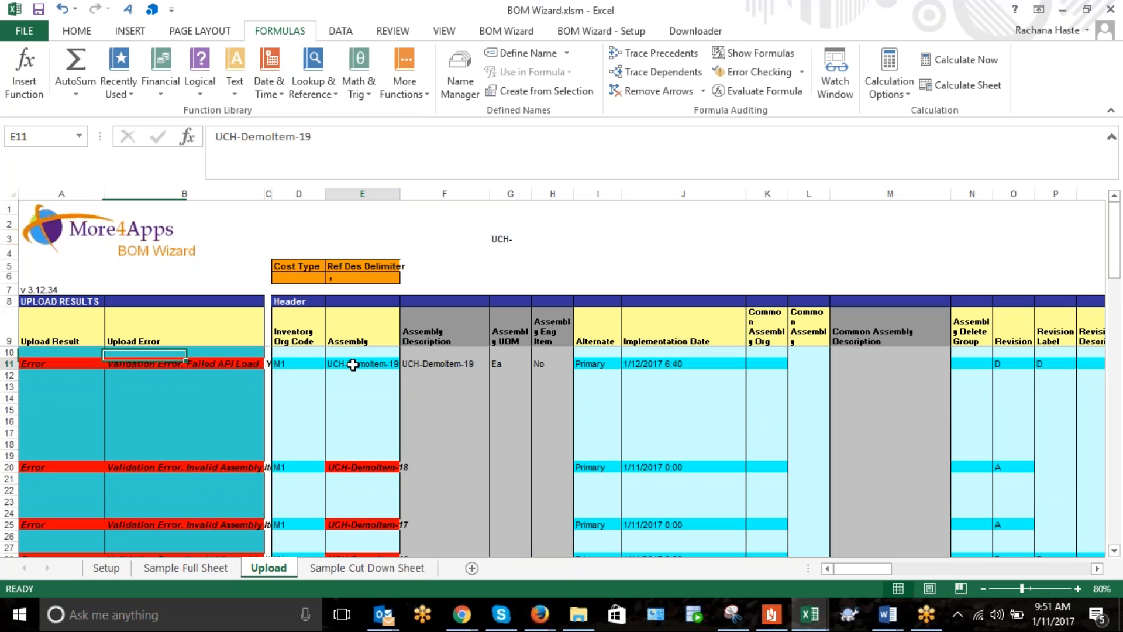
{"action": "left_click", "coordinate": [507, 31]}
{"action": "left_click", "coordinate": [754, 70]}
{"action": "left_click", "coordinate": [794, 134]}
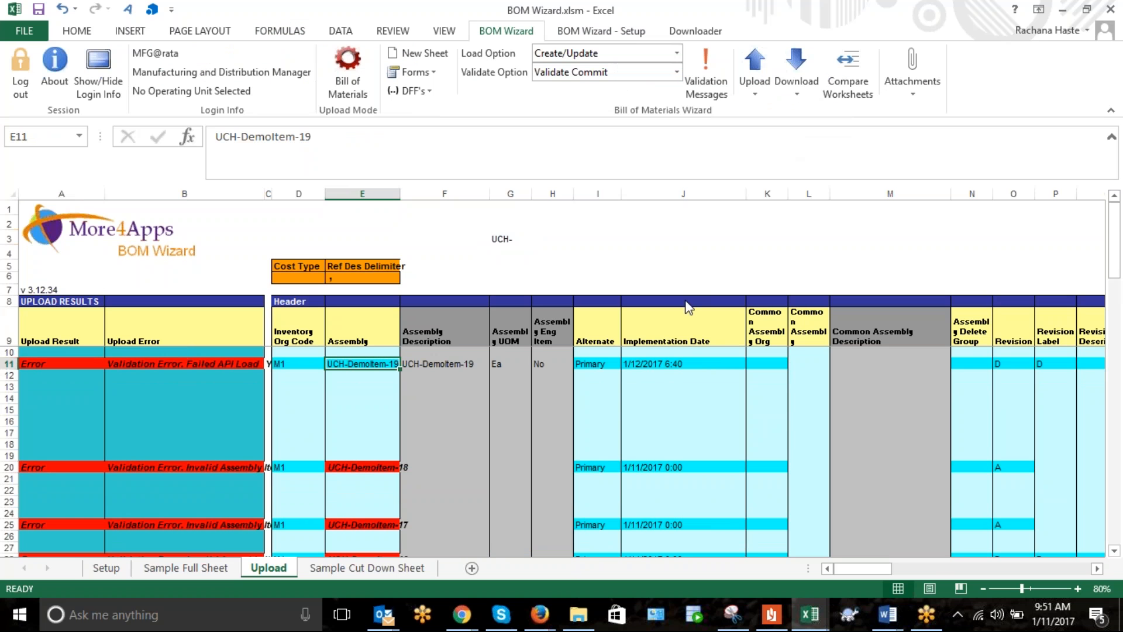
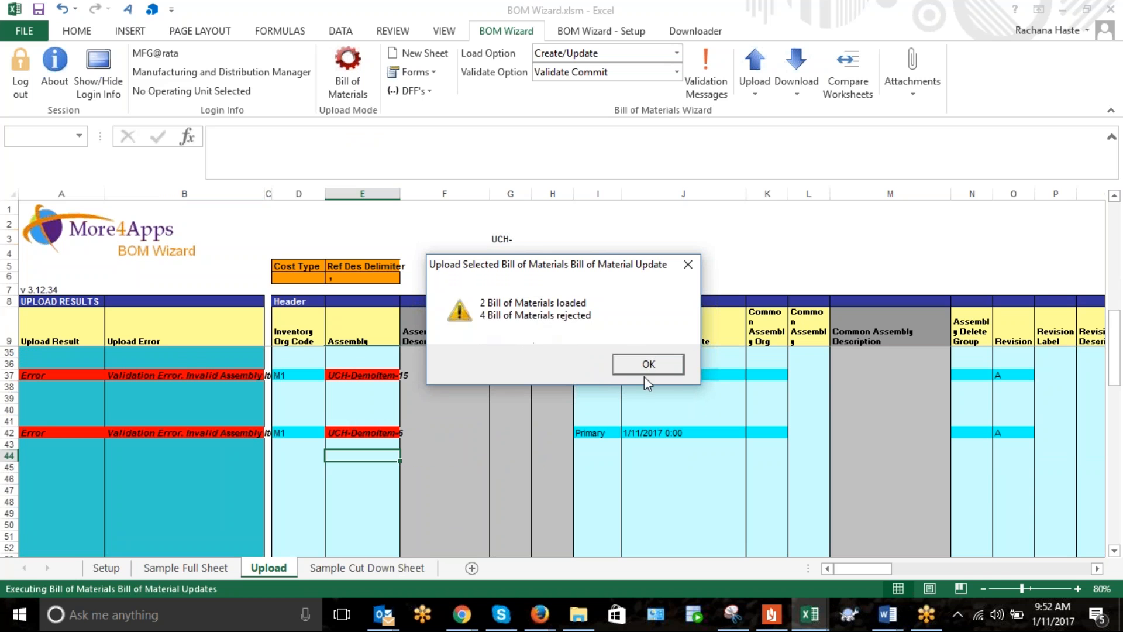
{"action": "left_click", "coordinate": [648, 365]}
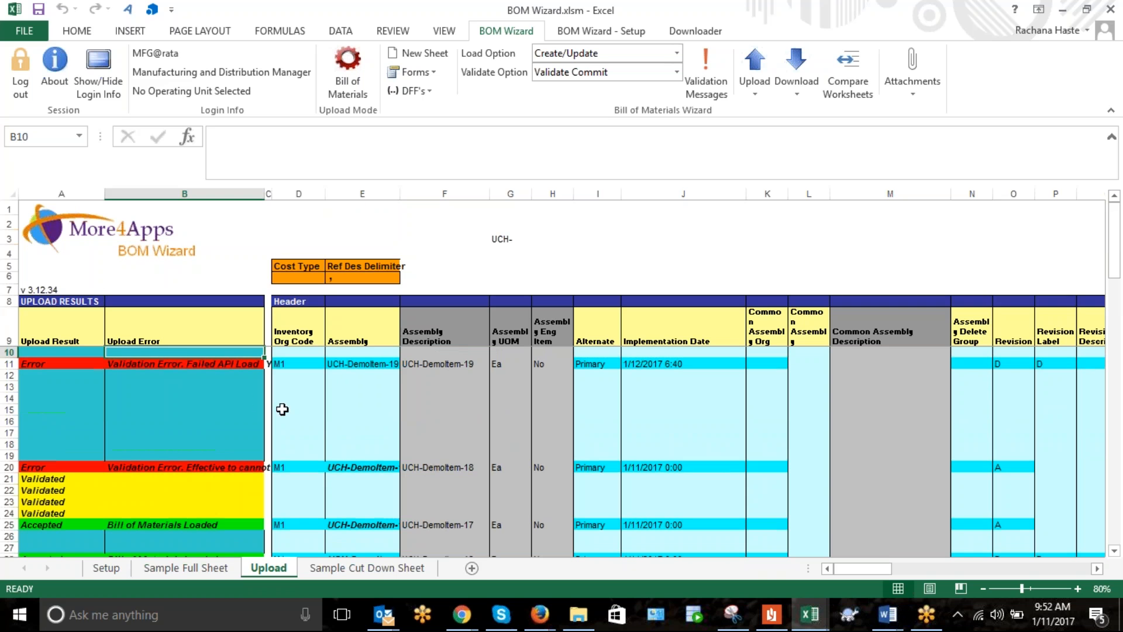
Read the upload error in B11 and clear the flagged Effective To date in AN20.
{"action": "left_click", "coordinate": [229, 362]}
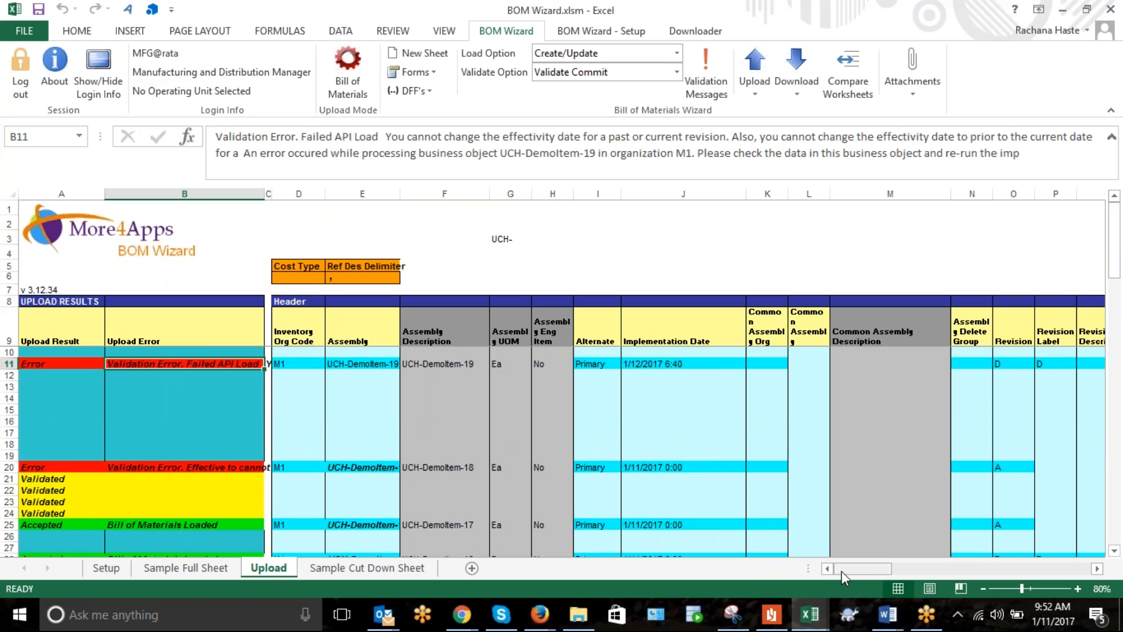
{"action": "scroll", "coordinate": [732, 431], "scroll_direction": "down", "scroll_amount": 3}
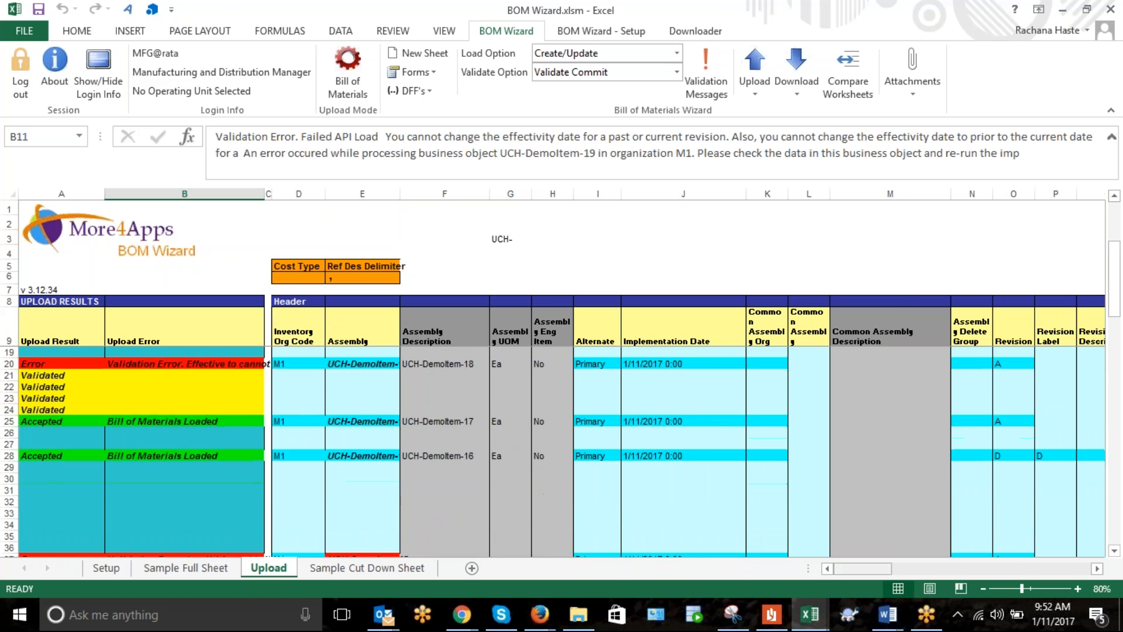
{"action": "left_click_drag", "start_coordinate": [861, 573], "coordinate": [942, 574]}
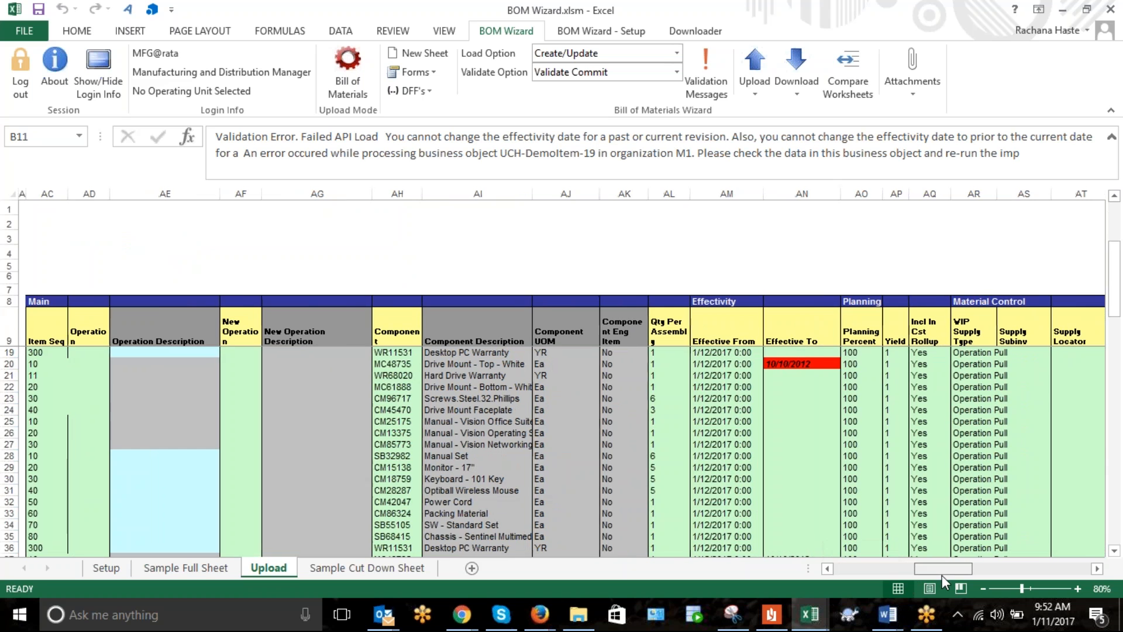
{"action": "left_click", "coordinate": [791, 366]}
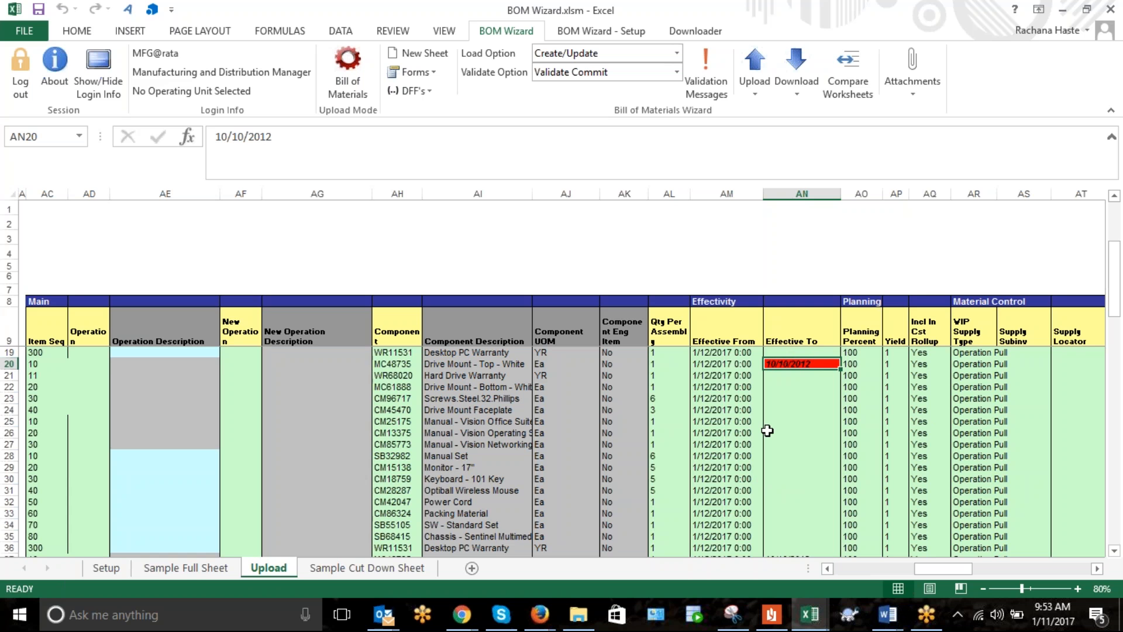
{"action": "scroll", "coordinate": [767, 430], "scroll_direction": "up", "scroll_amount": 4}
{"action": "scroll", "coordinate": [767, 430], "scroll_direction": "down", "scroll_amount": 4}
{"action": "scroll", "coordinate": [767, 431], "scroll_direction": "up", "scroll_amount": 3}
{"action": "scroll", "coordinate": [766, 430], "scroll_direction": "down", "scroll_amount": 1}
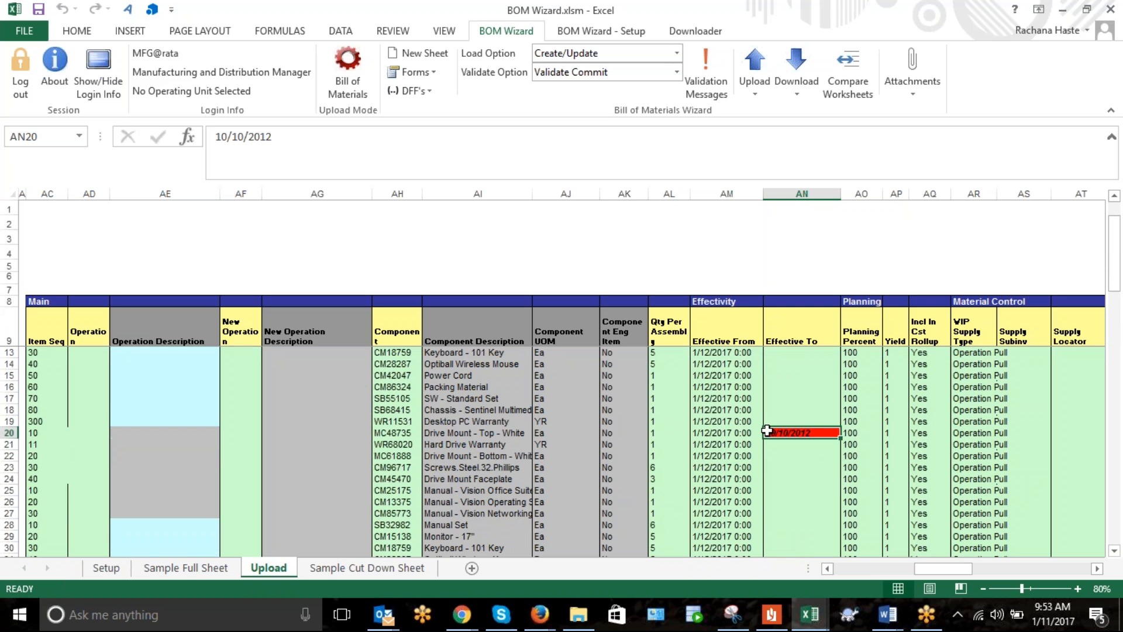
{"action": "key", "text": "Delete"}
Clear the next Effective To date further down the column, in AN37.
{"action": "key", "text": "Down"}
{"action": "key", "text": "Down"}
{"action": "key", "text": "Down"}
{"action": "key", "text": "Down"}
{"action": "key", "text": "Down"}
{"action": "key", "text": "Down"}
{"action": "key", "text": "Down"}
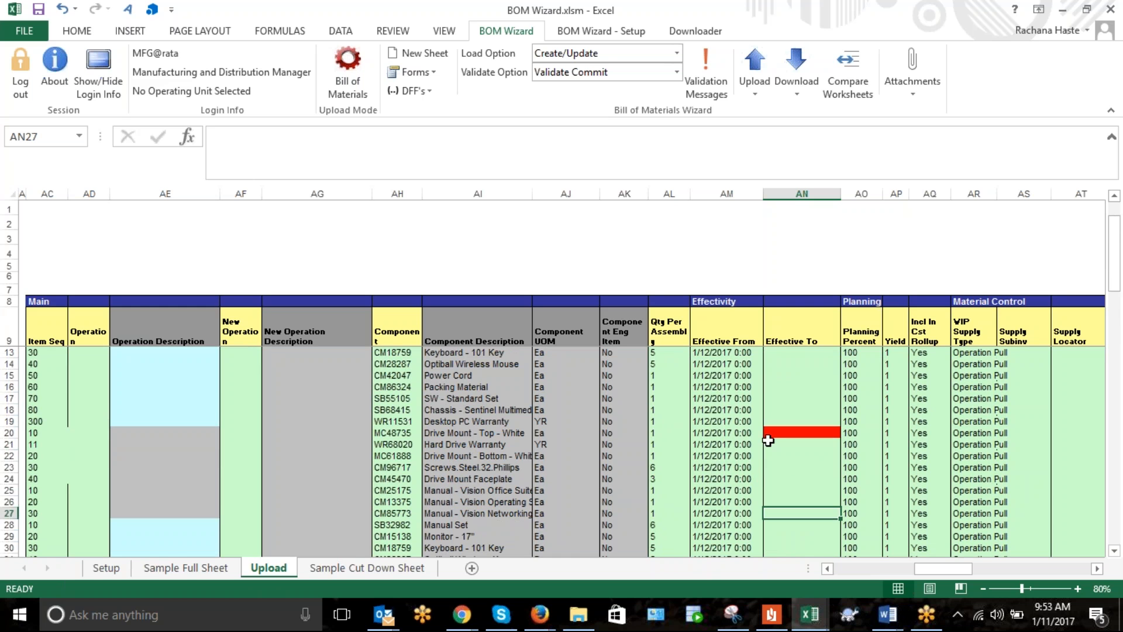
{"action": "scroll", "coordinate": [781, 467], "scroll_direction": "down", "scroll_amount": 4}
{"action": "key", "text": "ctrl+Down"}
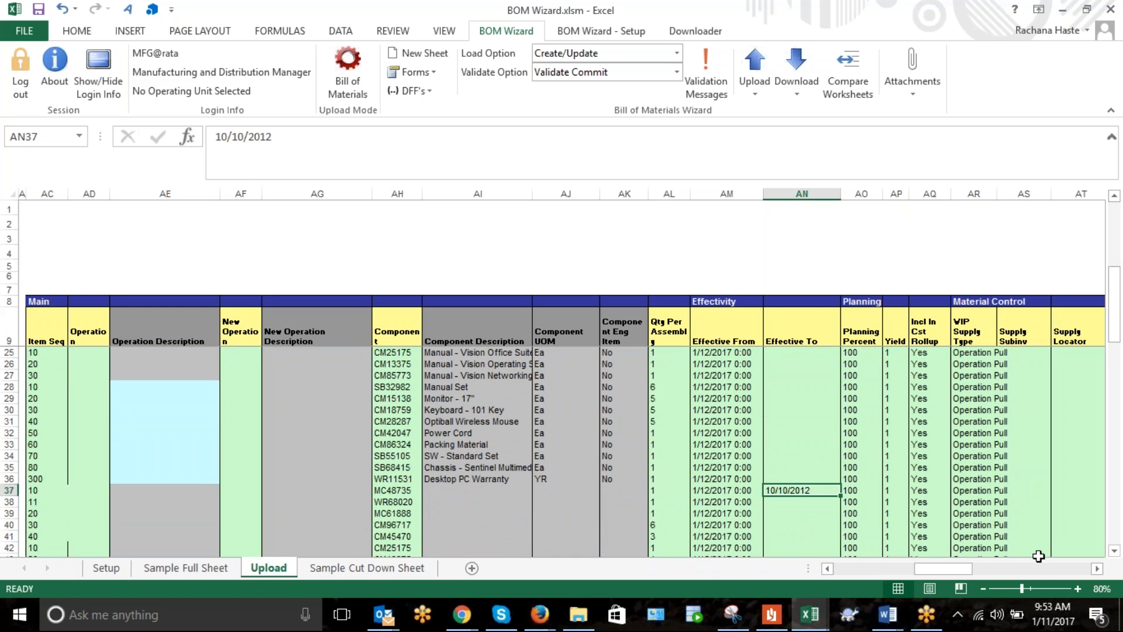
{"action": "key", "text": "Delete"}
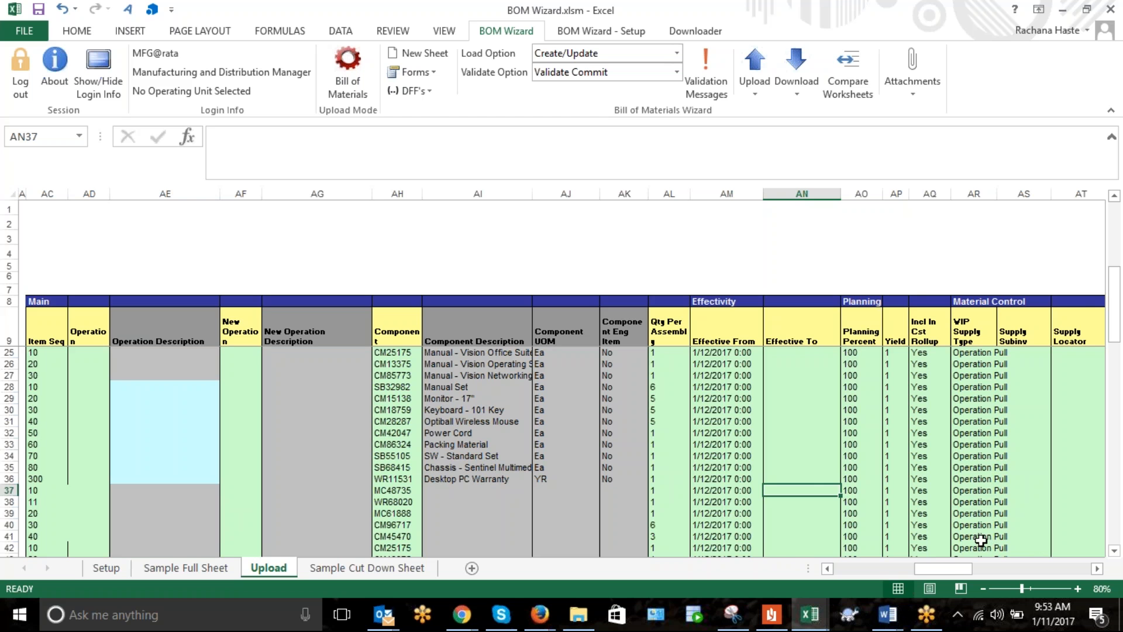
Examine the component rows with their Effective From dates and the upload results for the assemblies in rows 25 and 28.
{"action": "left_click_drag", "start_coordinate": [949, 565], "coordinate": [1068, 567]}
{"action": "left_click", "coordinate": [1048, 410]}
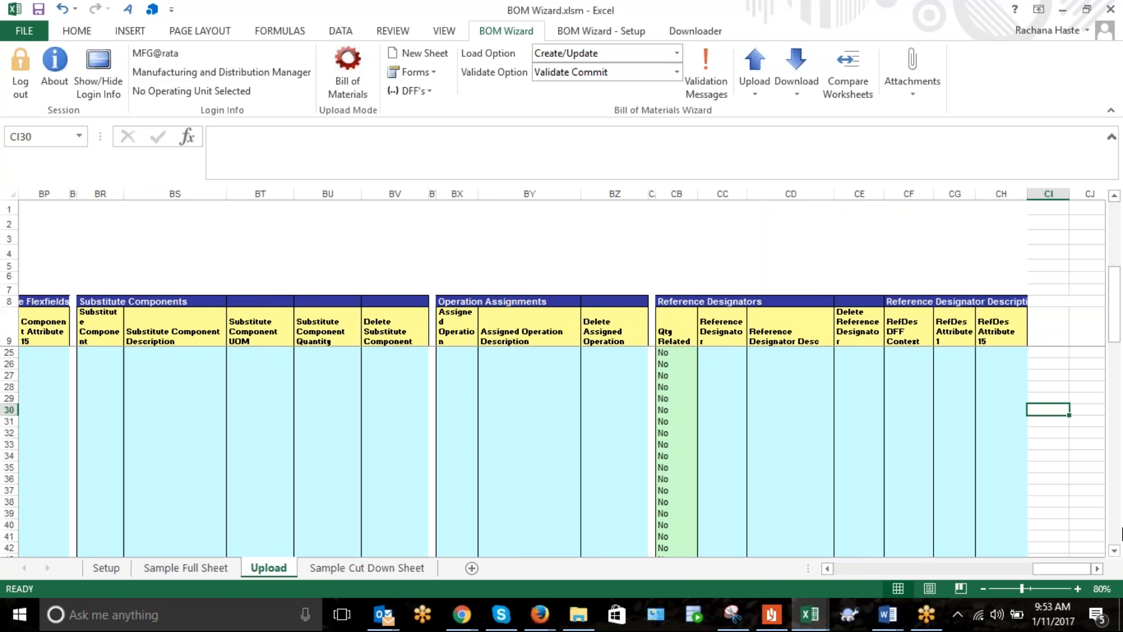
{"action": "key", "text": "Home"}
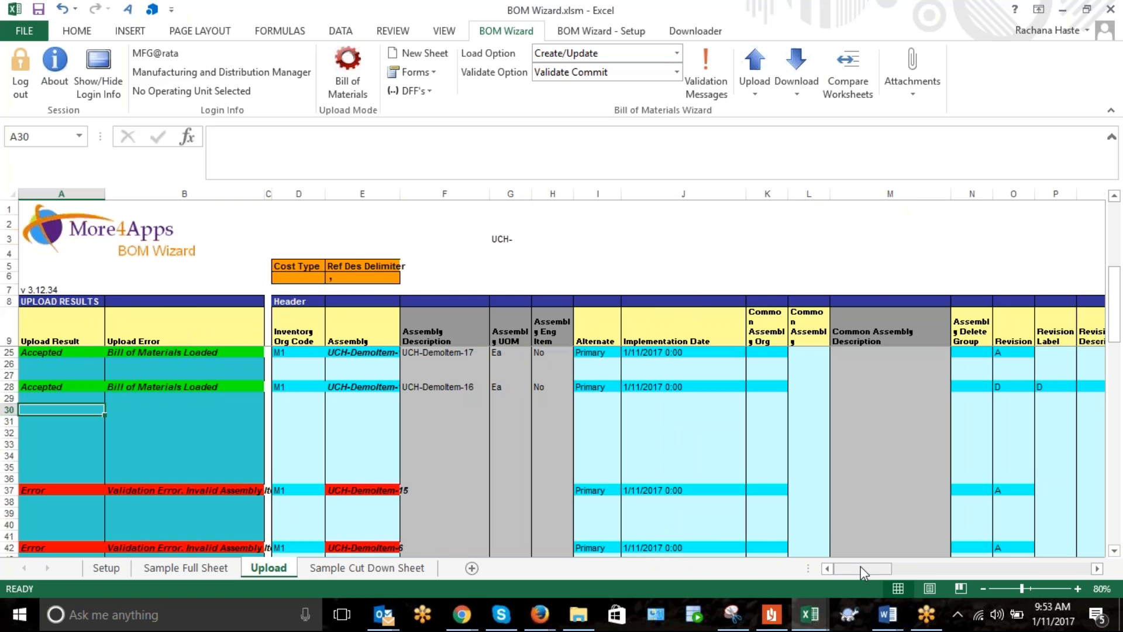
{"action": "left_click_drag", "start_coordinate": [861, 568], "coordinate": [940, 570]}
{"action": "left_click", "coordinate": [839, 353]}
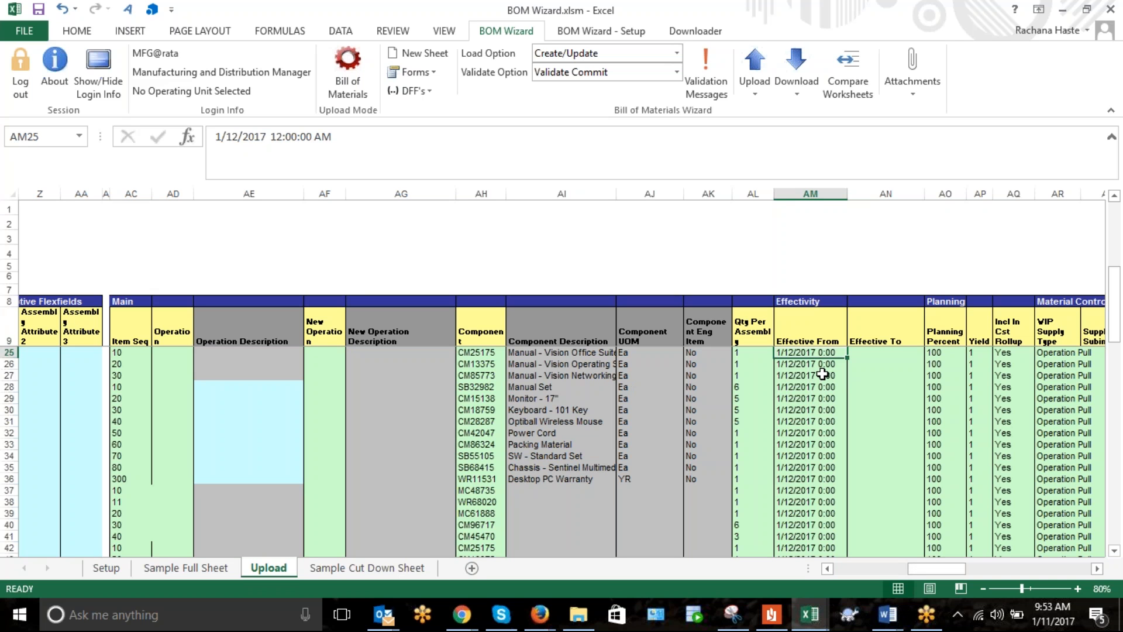
{"action": "left_click", "coordinate": [486, 353]}
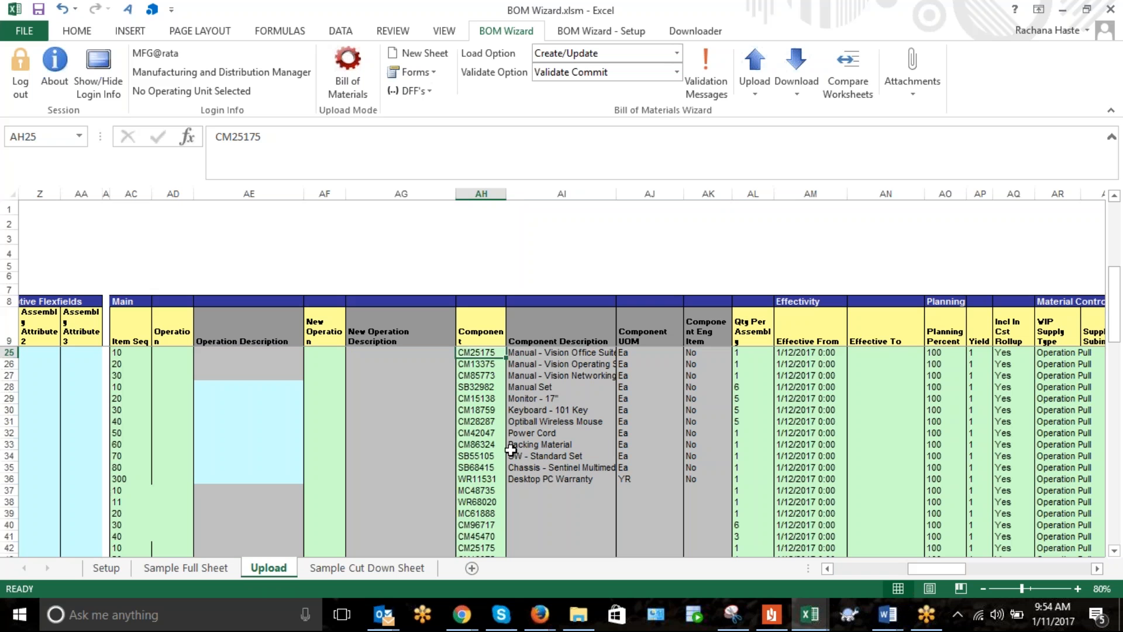
{"action": "scroll", "coordinate": [358, 495], "scroll_direction": "down", "scroll_amount": 1}
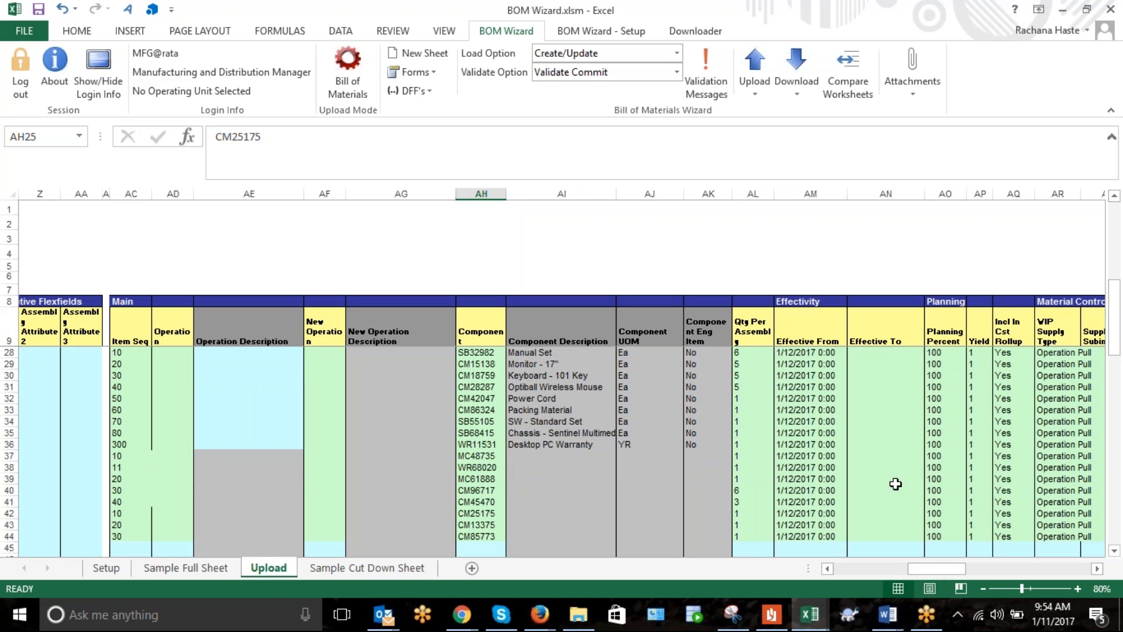
{"action": "scroll", "coordinate": [888, 471], "scroll_direction": "up", "scroll_amount": 2}
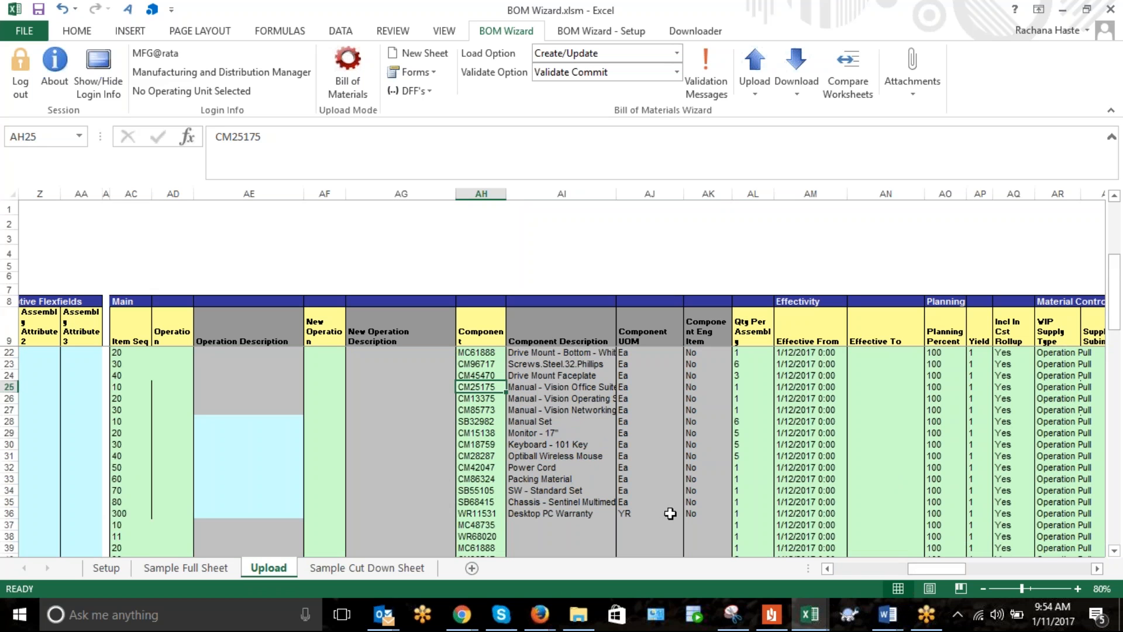
{"action": "left_click_drag", "start_coordinate": [921, 569], "coordinate": [830, 591]}
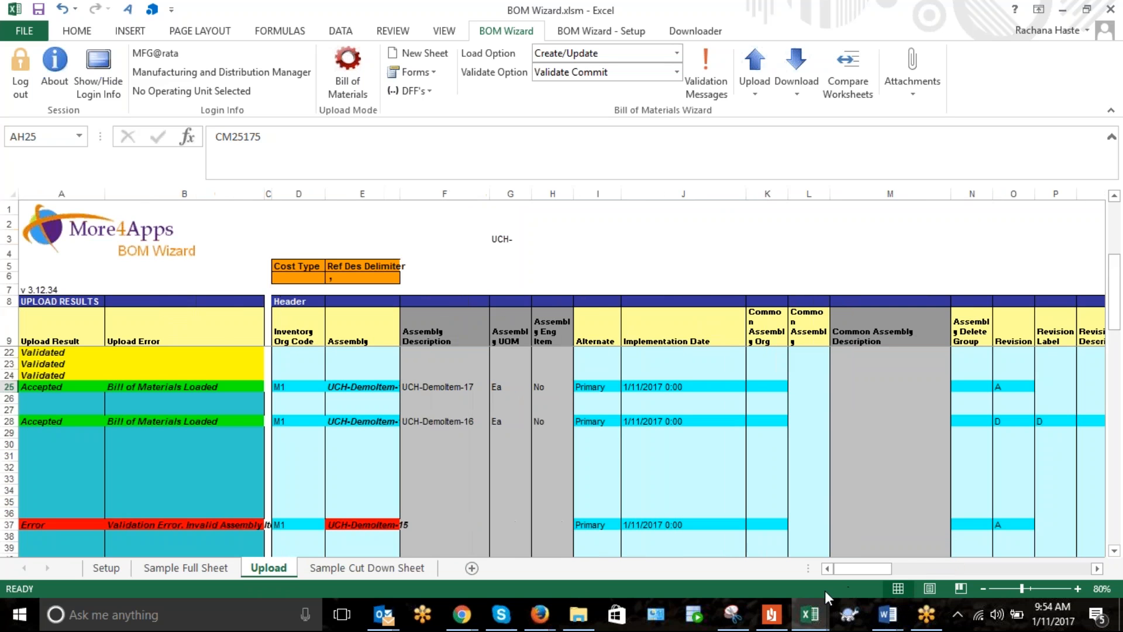
{"action": "left_click", "coordinate": [204, 387]}
{"action": "left_click", "coordinate": [230, 423]}
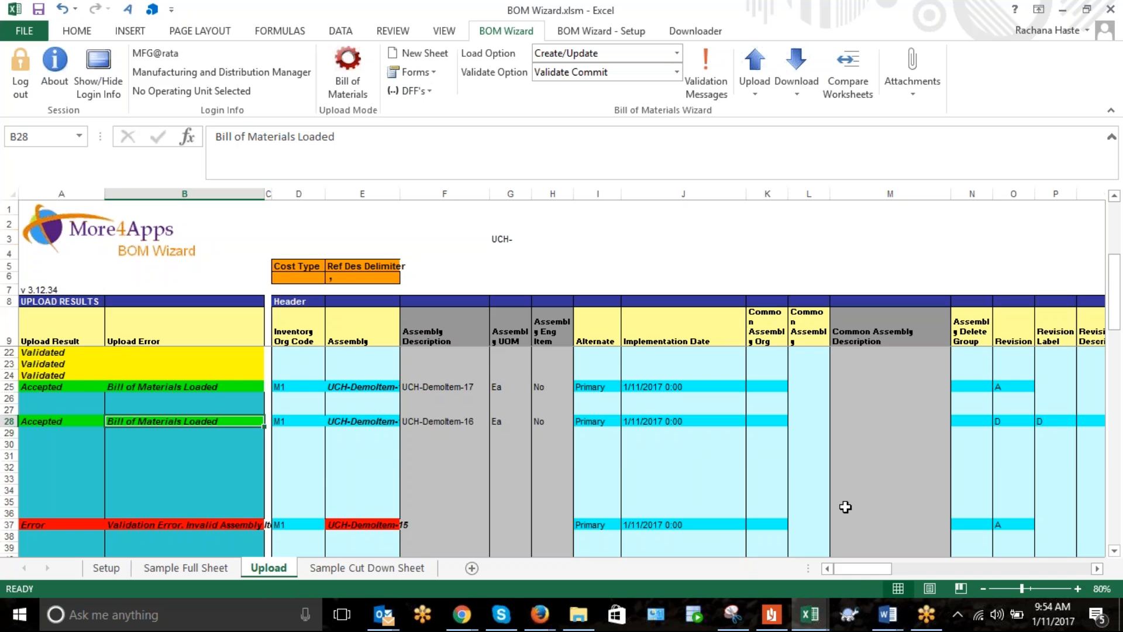
{"action": "scroll", "coordinate": [845, 507], "scroll_direction": "down", "scroll_amount": 7}
{"action": "scroll", "coordinate": [845, 506], "scroll_direction": "up", "scroll_amount": 11}
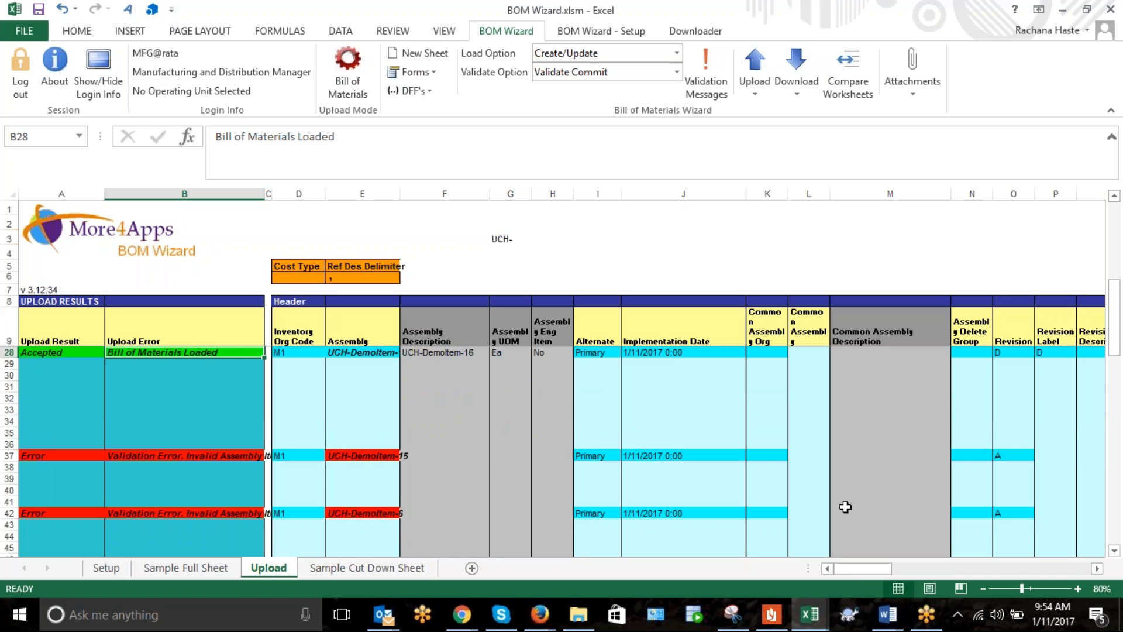
{"action": "scroll", "coordinate": [845, 506], "scroll_direction": "down", "scroll_amount": 4}
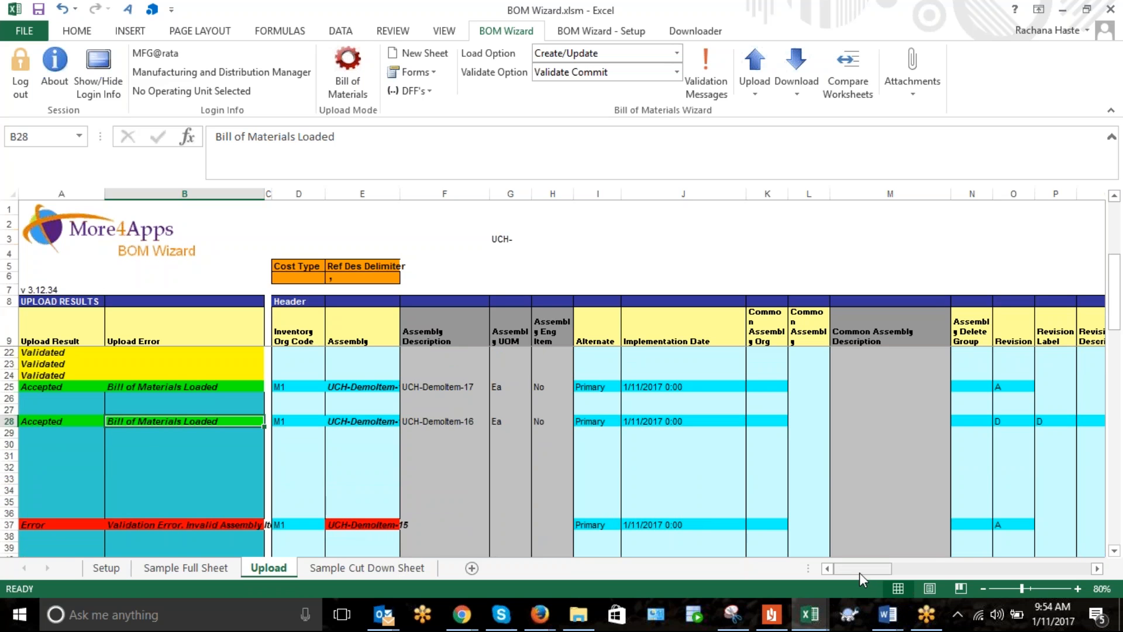
Copy the assembly description UCH-DemoItem-16 from F28 and select a destination cell further down the Assembly column.
{"action": "left_click", "coordinate": [350, 422]}
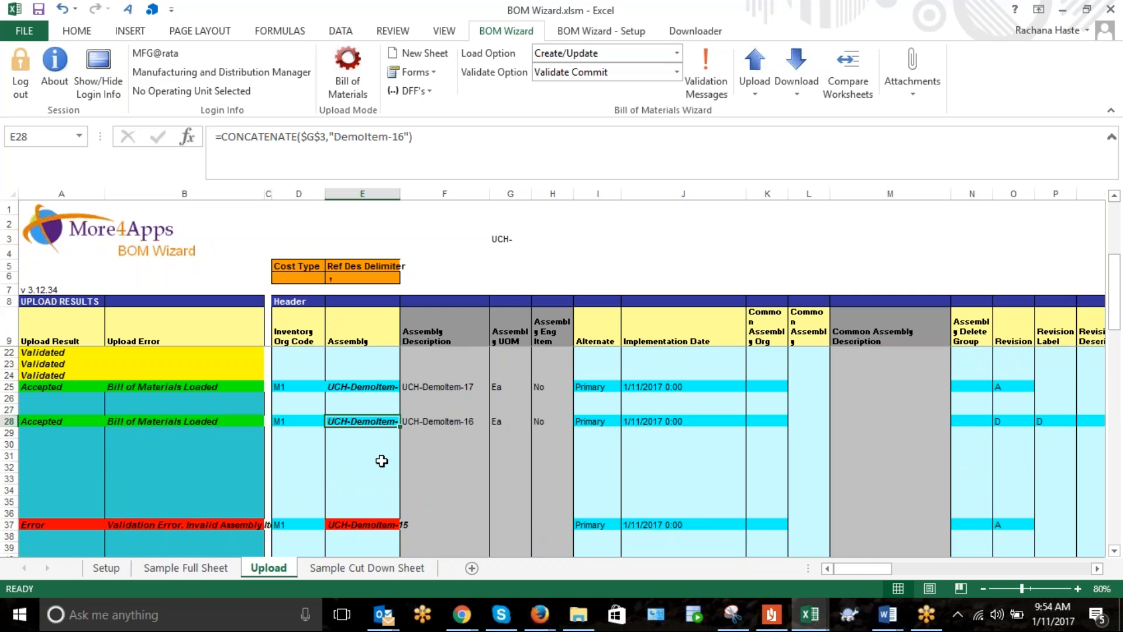
{"action": "left_click", "coordinate": [433, 419]}
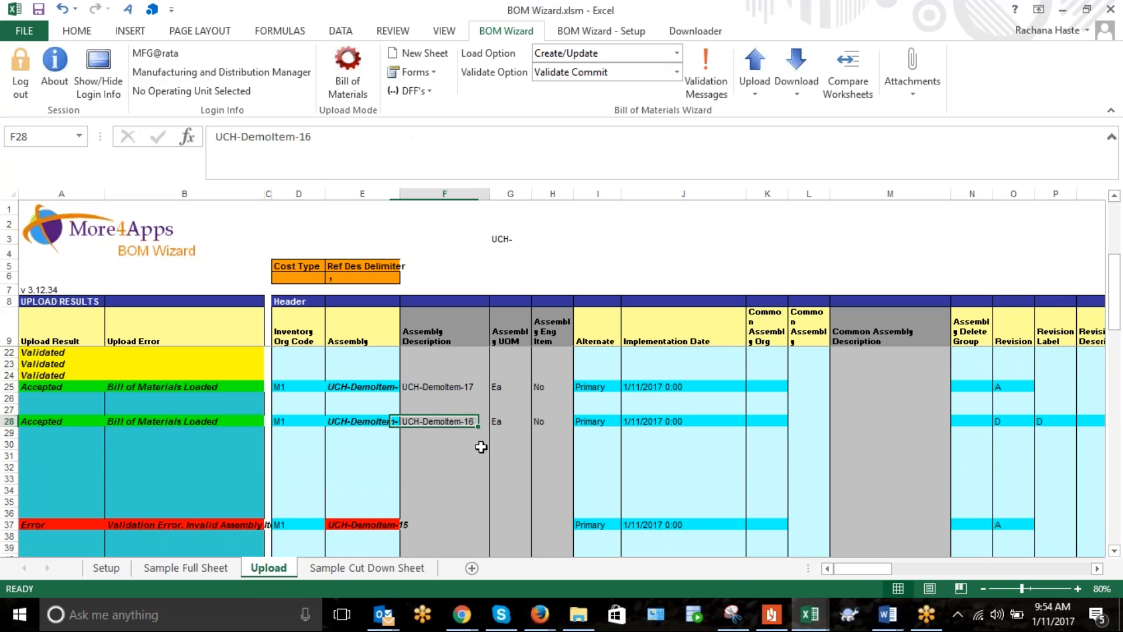
{"action": "key", "text": "ctrl+c"}
{"action": "key", "text": "Left"}
{"action": "key", "text": "Down"}
{"action": "key", "text": "Down"}
{"action": "key", "text": "Down"}
{"action": "key", "text": "Down"}
{"action": "key", "text": "Down"}
{"action": "key", "text": "Down"}
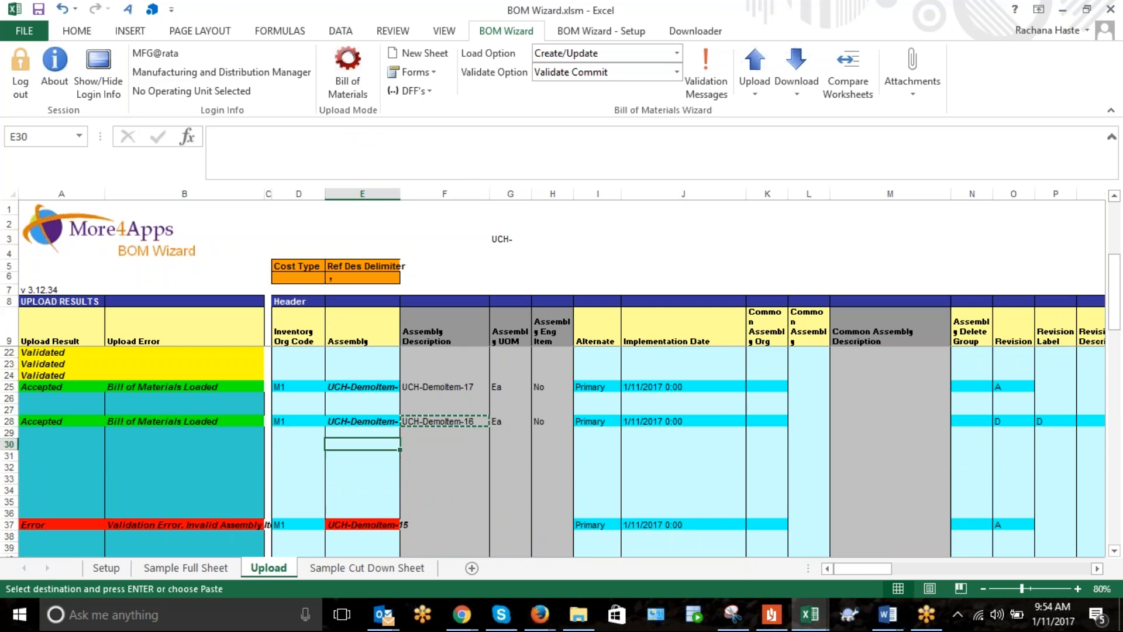
{"action": "key", "text": "Down"}
{"action": "key", "text": "Down"}
{"action": "key", "text": "Down"}
{"action": "key", "text": "Down"}
{"action": "key", "text": "Down"}
{"action": "key", "text": "Down"}
{"action": "key", "text": "Down"}
{"action": "key", "text": "Down"}
{"action": "key", "text": "Down"}
{"action": "key", "text": "Down"}
{"action": "key", "text": "Down"}
{"action": "key", "text": "Down"}
{"action": "key", "text": "Down"}
{"action": "key", "text": "Down"}
{"action": "key", "text": "Down"}
{"action": "key", "text": "Down"}
{"action": "key", "text": "Down"}
{"action": "key", "text": "Down"}
{"action": "key", "text": "Down"}
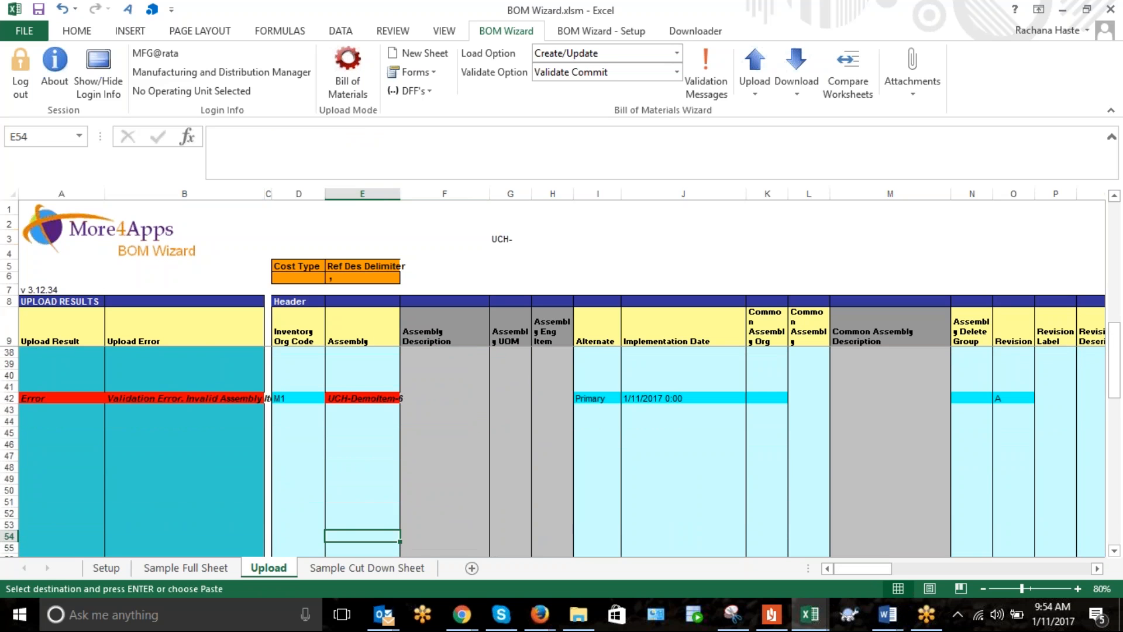
{"action": "key", "text": "F2"}
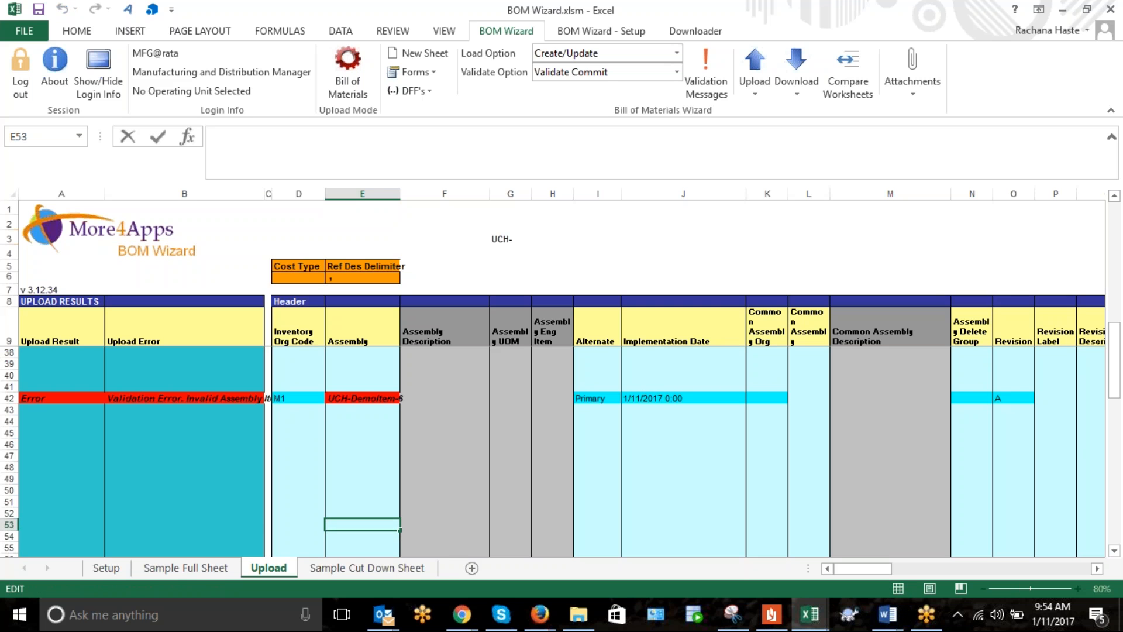
{"action": "key", "text": "Escape"}
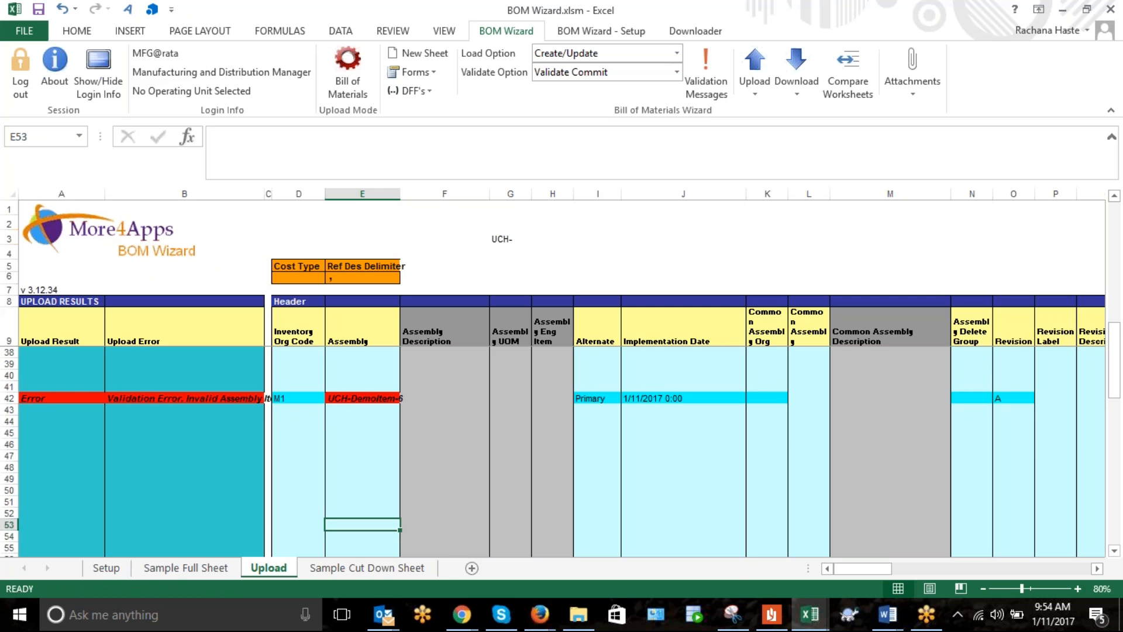
Copy the UCH-DemoItem-16 assembly from E28 into E52, pasting it as values only.
{"action": "key", "text": "Up"}
{"action": "key", "text": "Up"}
{"action": "key", "text": "Up"}
{"action": "key", "text": "Up"}
{"action": "key", "text": "Up"}
{"action": "key", "text": "Up"}
{"action": "key", "text": "Up"}
{"action": "key", "text": "Up"}
{"action": "key", "text": "Up"}
{"action": "key", "text": "Up"}
{"action": "key", "text": "Up"}
{"action": "key", "text": "Up"}
{"action": "key", "text": "Up"}
{"action": "key", "text": "Up"}
{"action": "key", "text": "Up"}
{"action": "key", "text": "Up"}
{"action": "key", "text": "Up"}
{"action": "key", "text": "Up"}
{"action": "key", "text": "Up"}
{"action": "key", "text": "Up"}
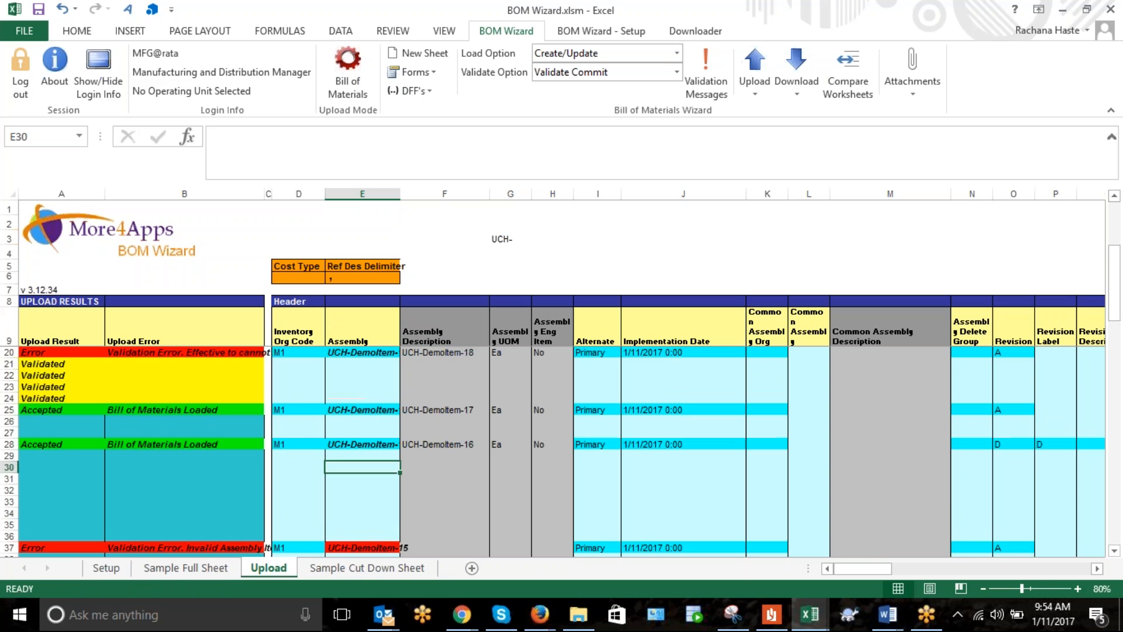
{"action": "key", "text": "ctrl+c"}
{"action": "key", "text": "Down"}
{"action": "key", "text": "Down"}
{"action": "key", "text": "Down"}
{"action": "key", "text": "Down"}
{"action": "key", "text": "Down"}
{"action": "key", "text": "Down"}
{"action": "key", "text": "Down"}
{"action": "key", "text": "Down"}
{"action": "key", "text": "Down"}
{"action": "key", "text": "Down"}
{"action": "key", "text": "Down"}
{"action": "key", "text": "Down"}
{"action": "key", "text": "Down"}
{"action": "key", "text": "Down"}
{"action": "key", "text": "Down"}
{"action": "key", "text": "Down"}
{"action": "key", "text": "Down"}
{"action": "key", "text": "Down"}
{"action": "key", "text": "Down"}
{"action": "key", "text": "Down"}
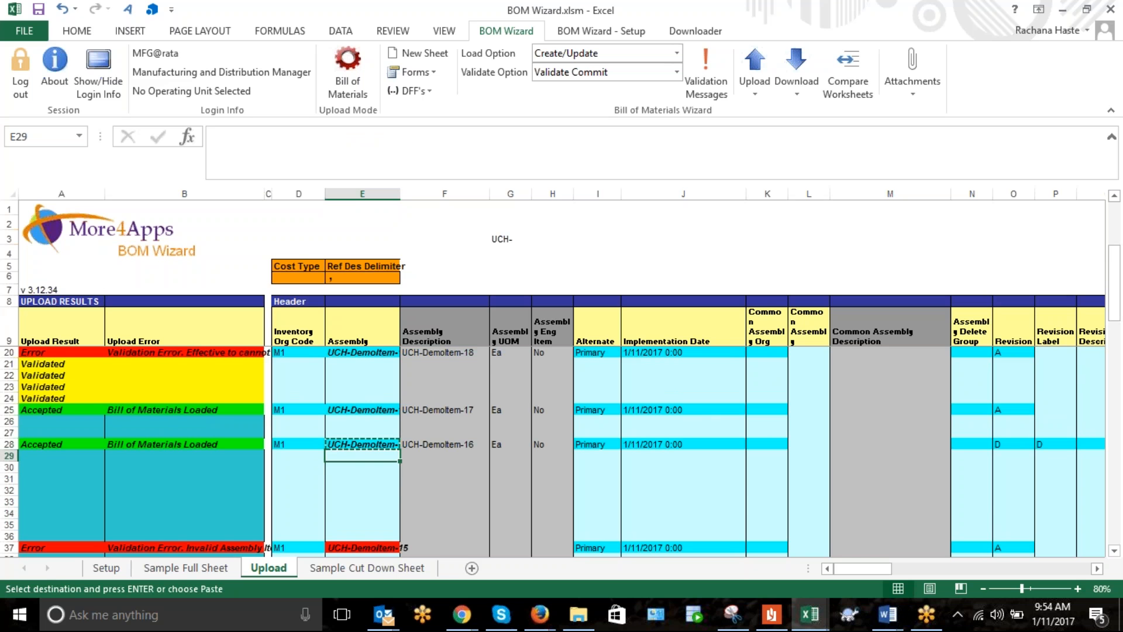
{"action": "key", "text": "ctrl+v"}
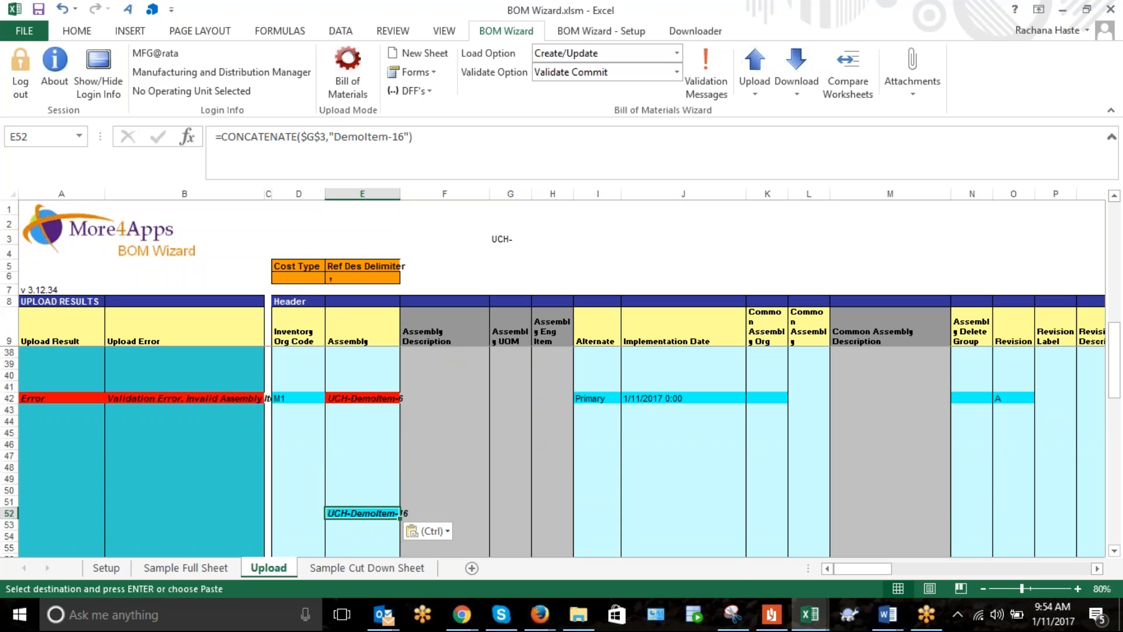
{"action": "left_click", "coordinate": [429, 531]}
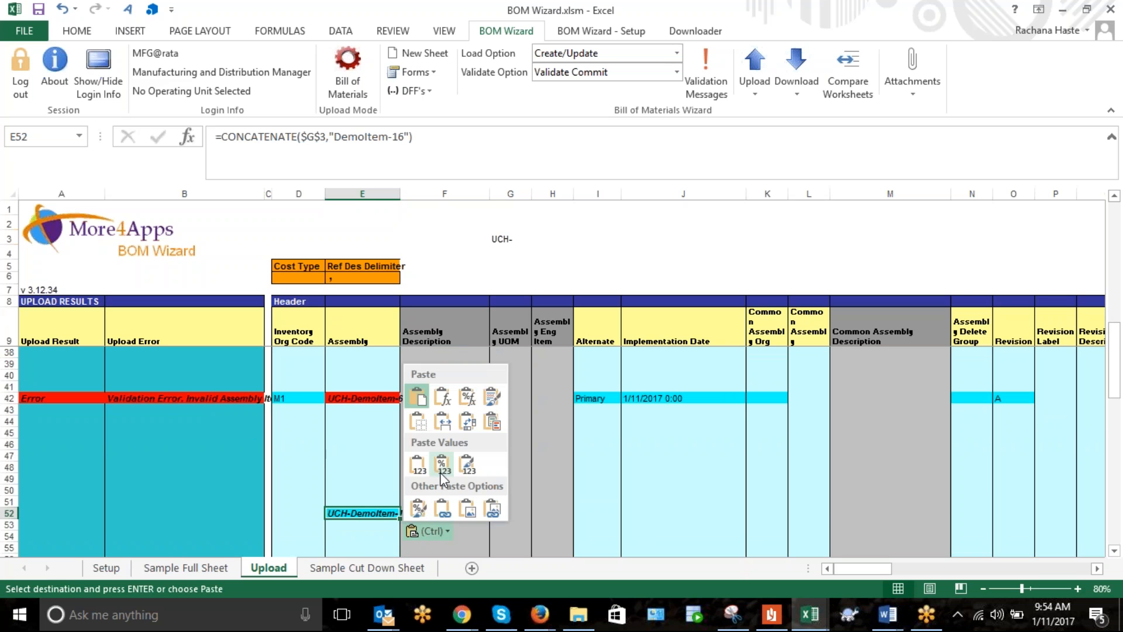
{"action": "left_click", "coordinate": [417, 465]}
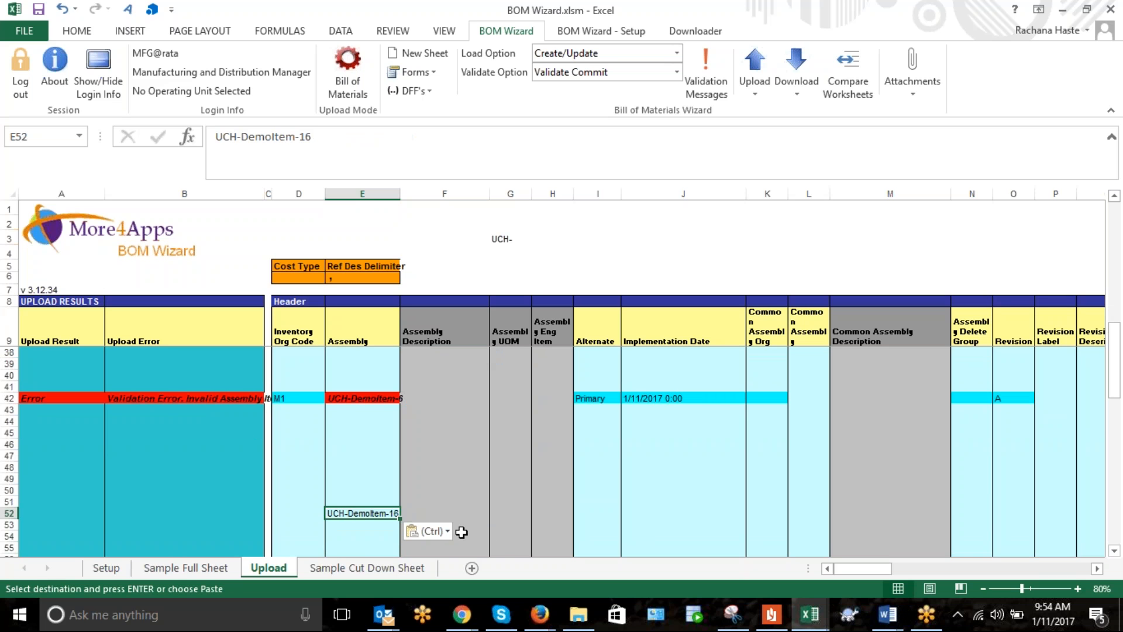
{"action": "scroll", "coordinate": [517, 463], "scroll_direction": "down", "scroll_amount": 4}
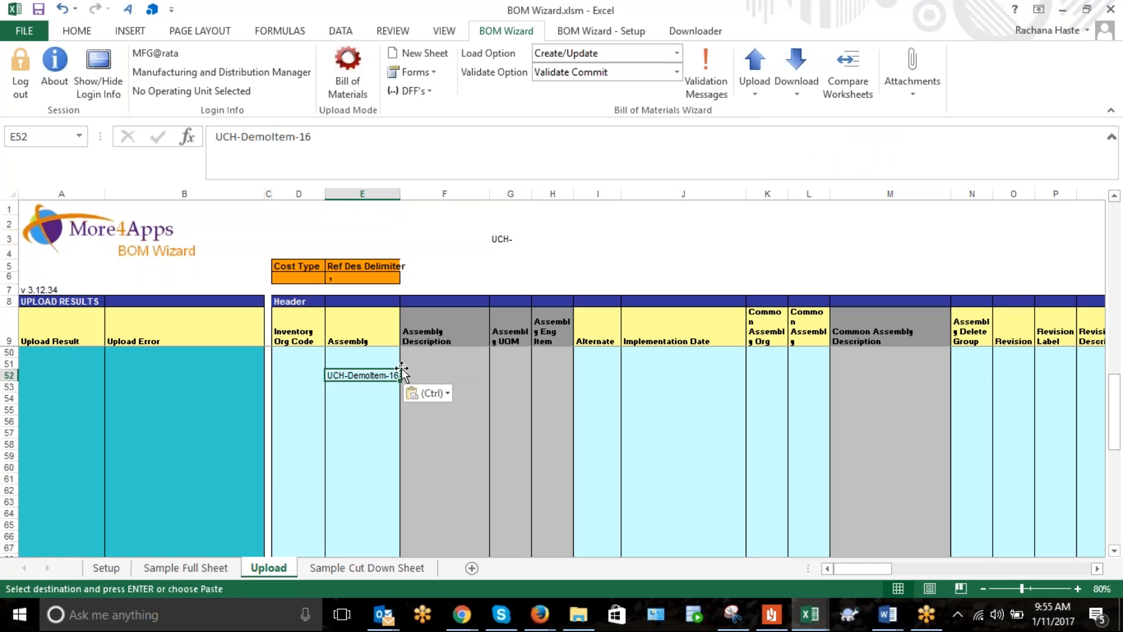
{"action": "scroll", "coordinate": [344, 414], "scroll_direction": "down", "scroll_amount": 1}
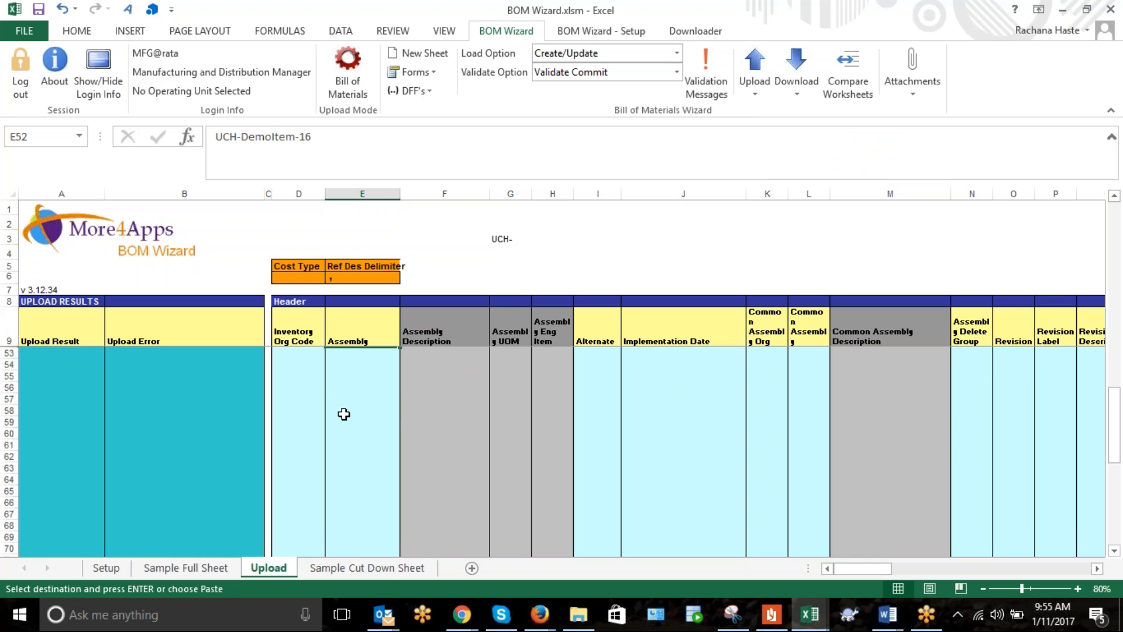
{"action": "scroll", "coordinate": [344, 414], "scroll_direction": "up", "scroll_amount": 1}
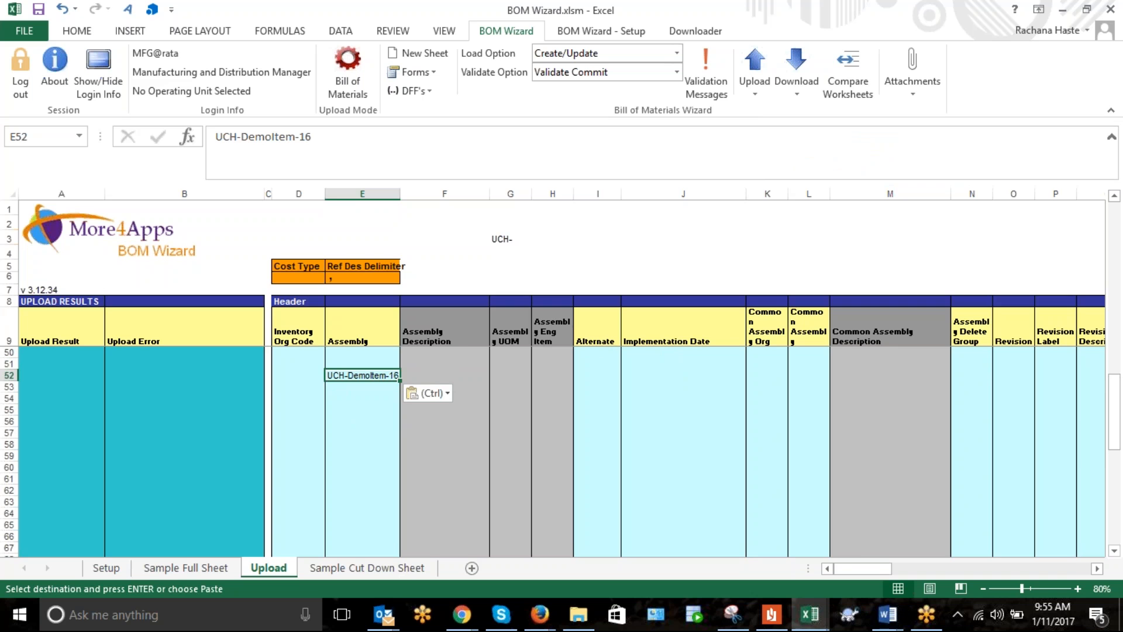
{"action": "mouse_move", "coordinate": [887, 615]}
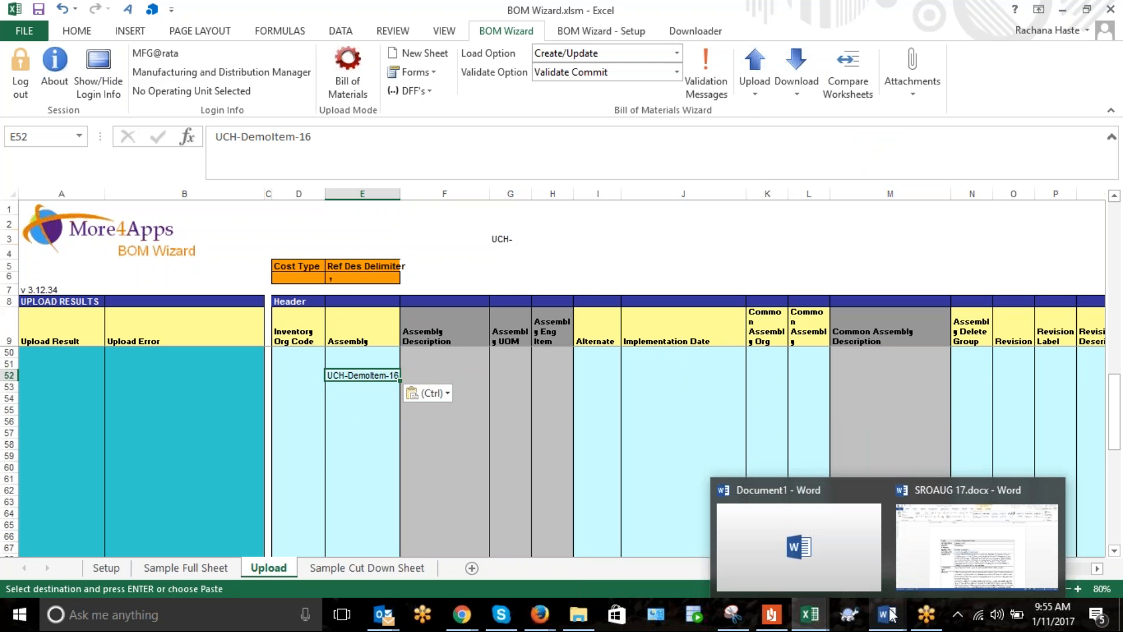
{"action": "left_click", "coordinate": [1009, 544]}
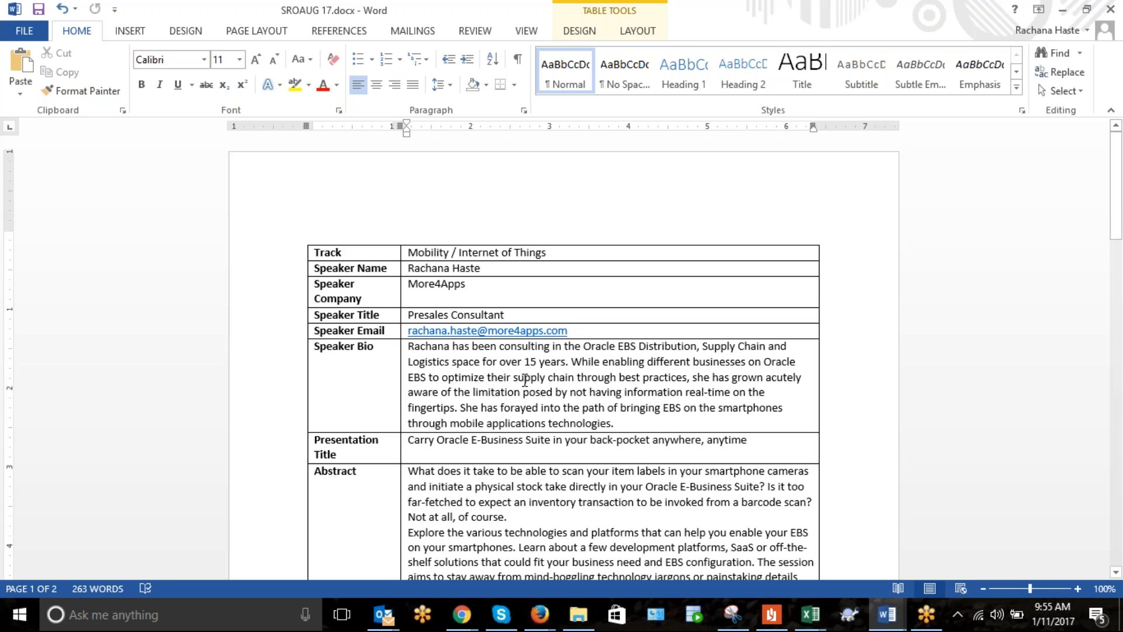
{"action": "left_click", "coordinate": [1057, 24]}
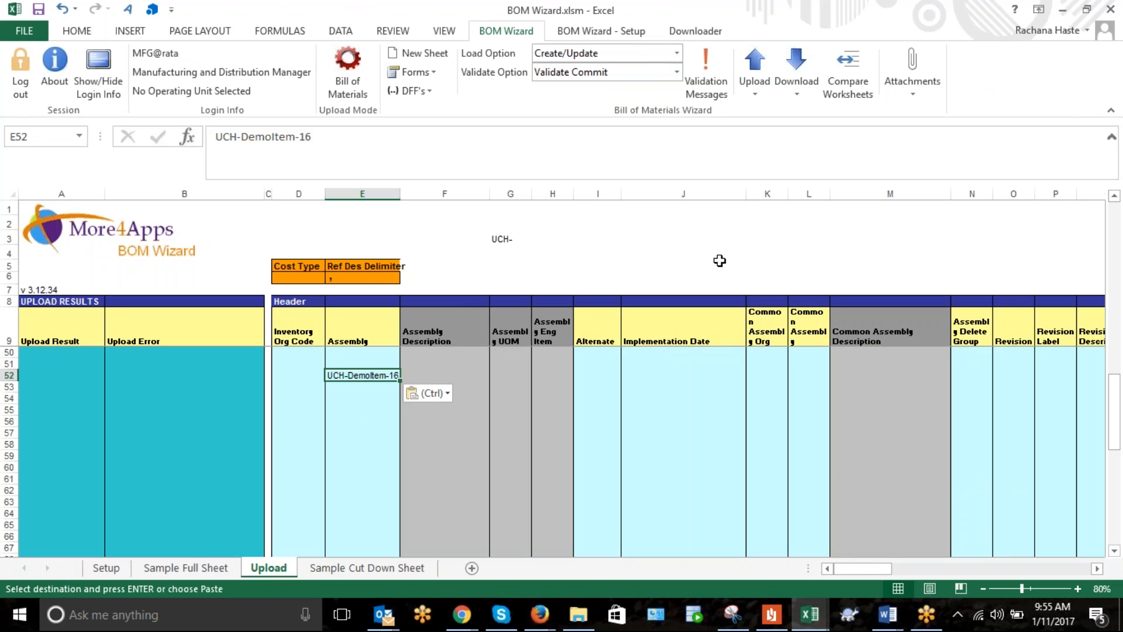
{"action": "left_click", "coordinate": [813, 78]}
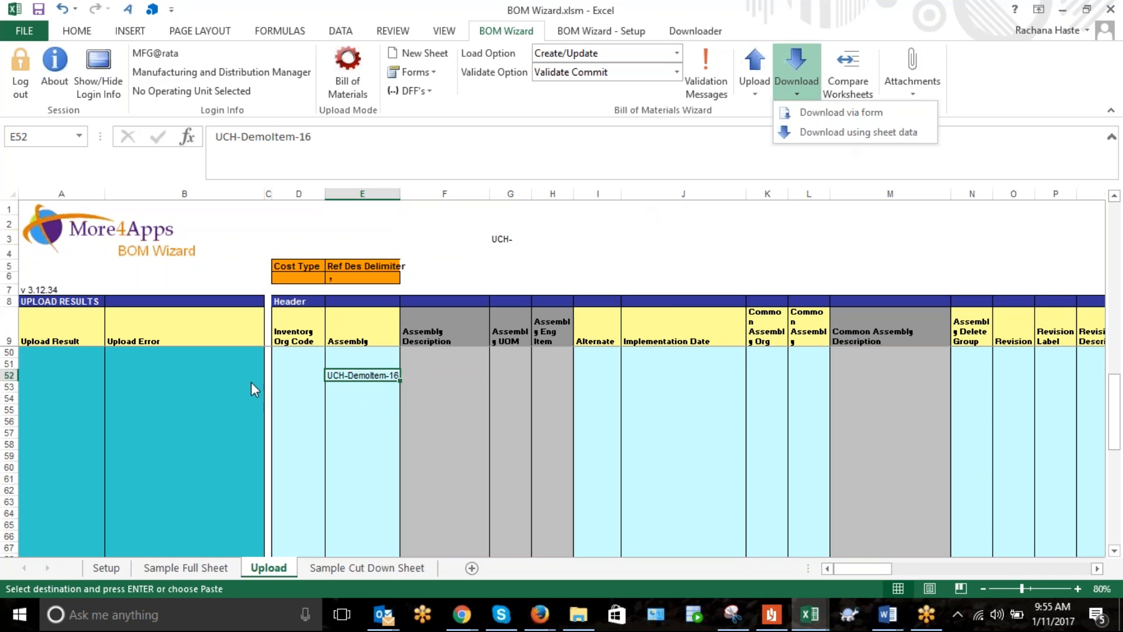
{"action": "key", "text": "Escape"}
Enter M1 as the inventory org code in D52 and select it together with the assembly in E52.
{"action": "left_click", "coordinate": [307, 376]}
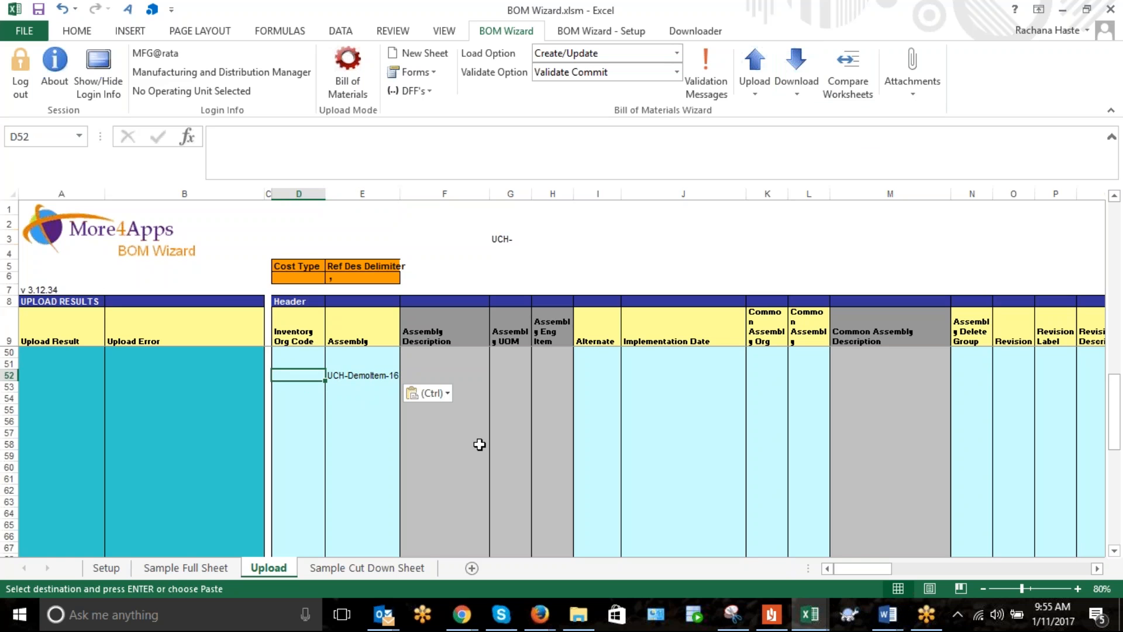
{"action": "type", "text": "M1"}
{"action": "key", "text": "Tab"}
{"action": "key", "text": "Left"}
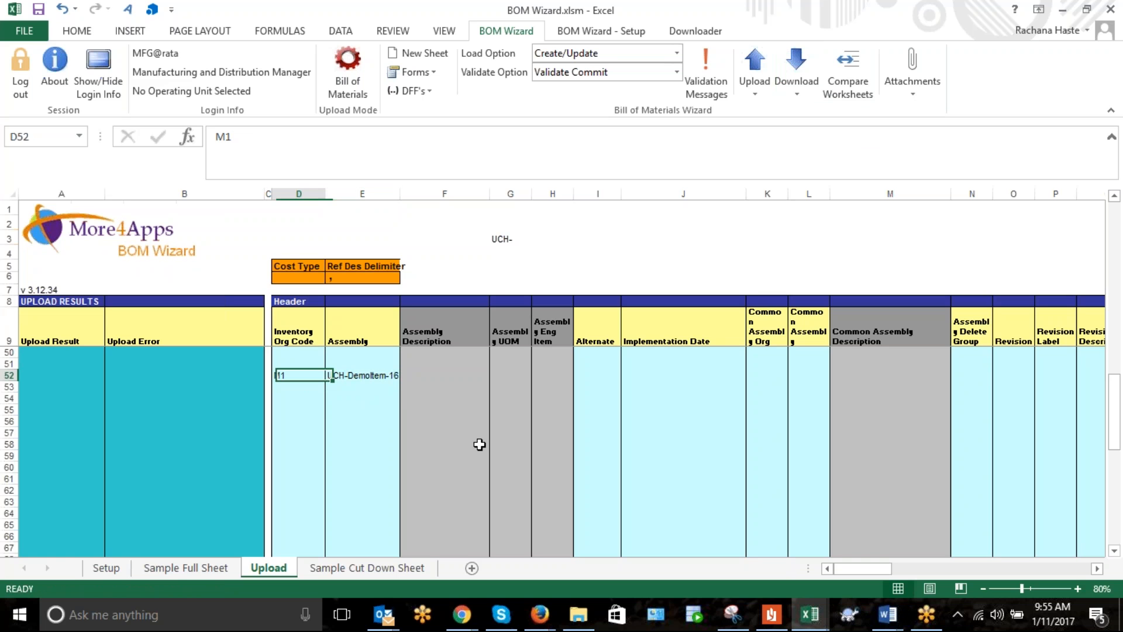
{"action": "key", "text": "shift+Right"}
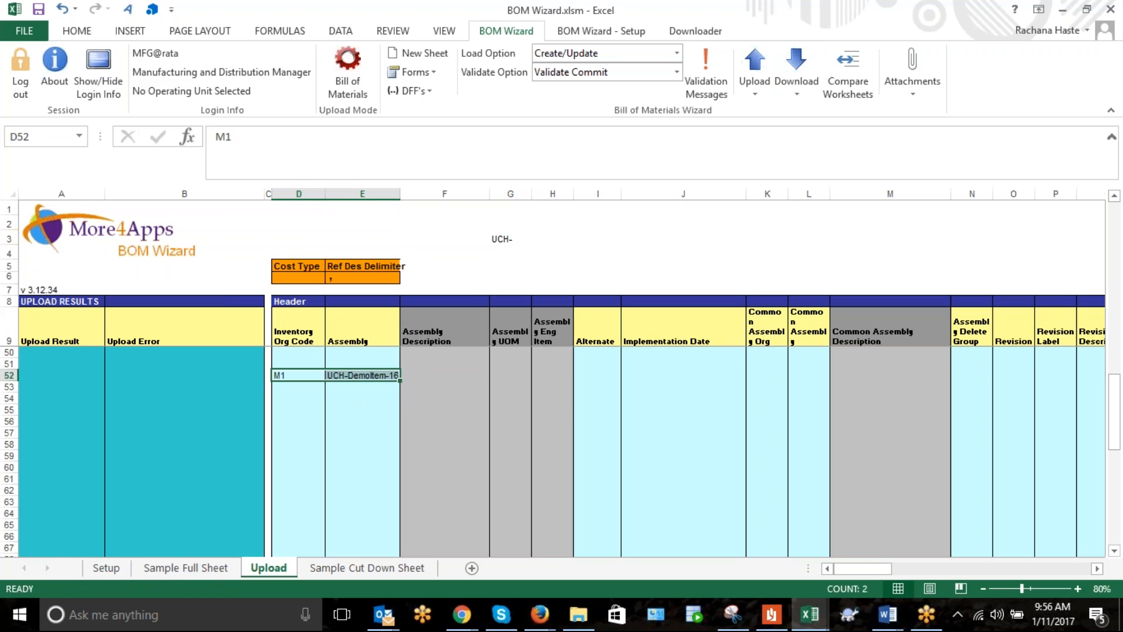
Copy the description text UCH-DemoItem-17 from F25 and paste it as the assembly in E53.
{"action": "scroll", "coordinate": [640, 386], "scroll_direction": "up", "scroll_amount": 5}
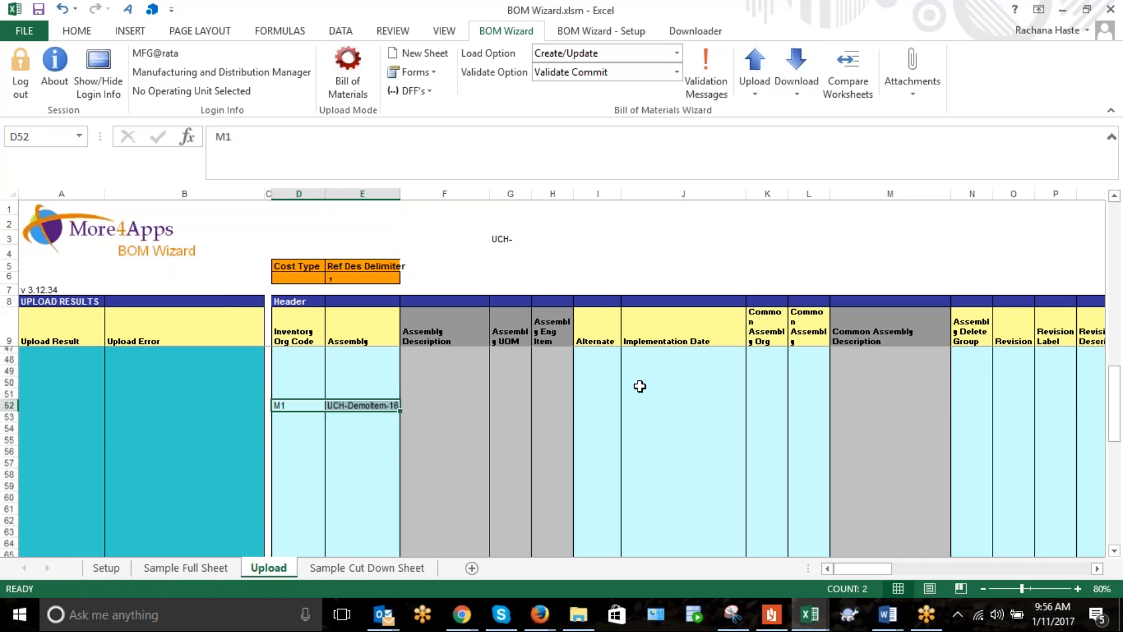
{"action": "scroll", "coordinate": [640, 387], "scroll_direction": "up", "scroll_amount": 4}
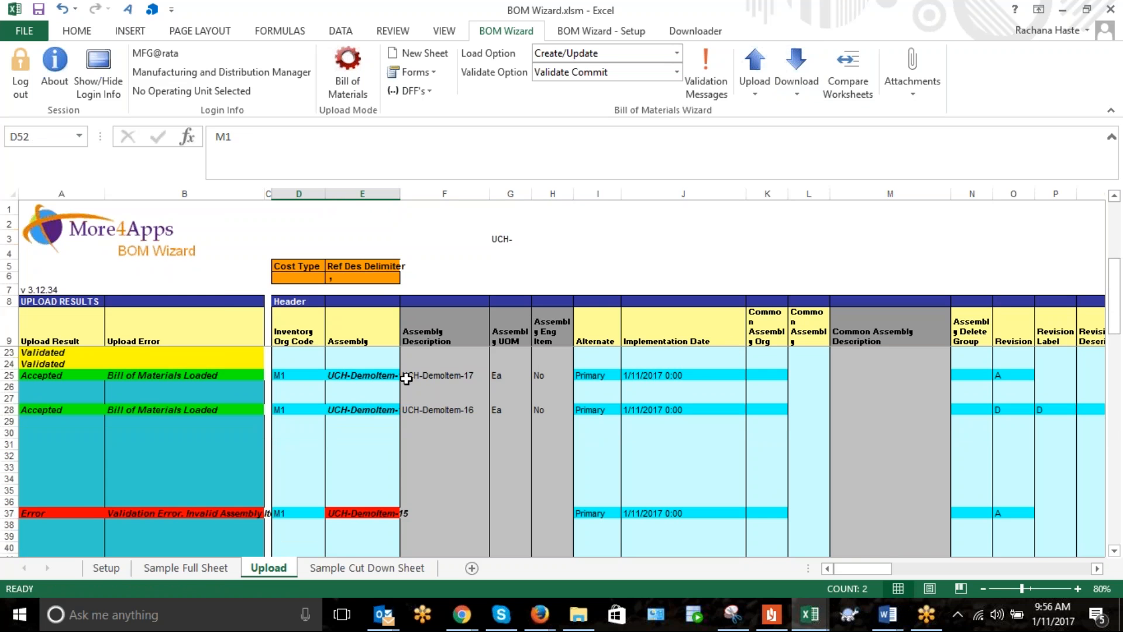
{"action": "left_click", "coordinate": [378, 379]}
{"action": "left_click", "coordinate": [432, 374]}
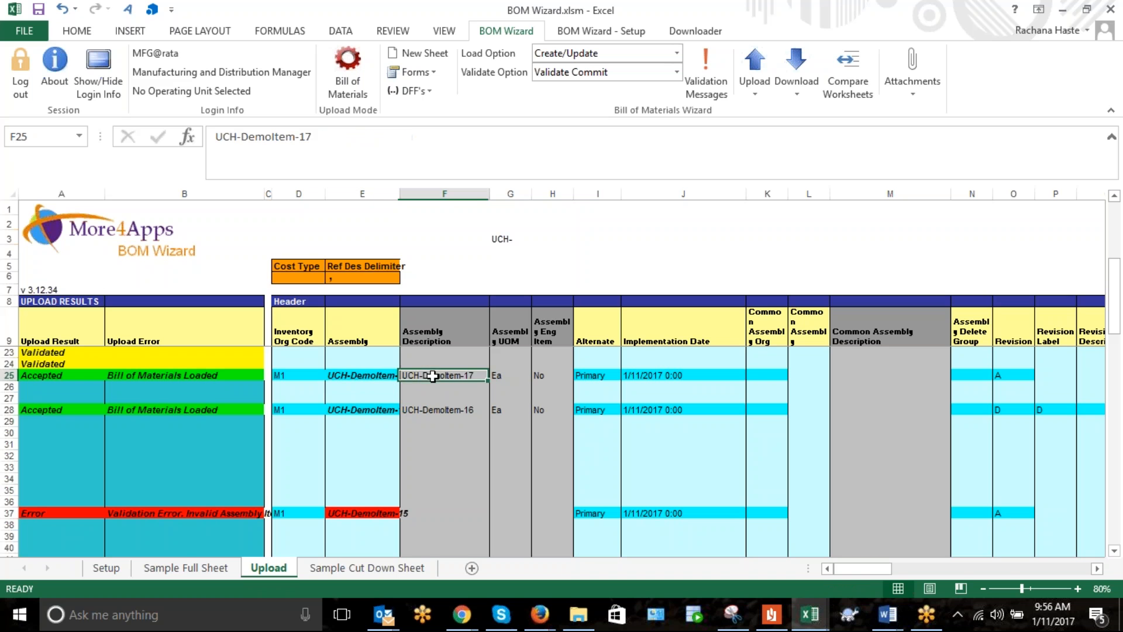
{"action": "left_click_drag", "start_coordinate": [342, 141], "coordinate": [208, 138]}
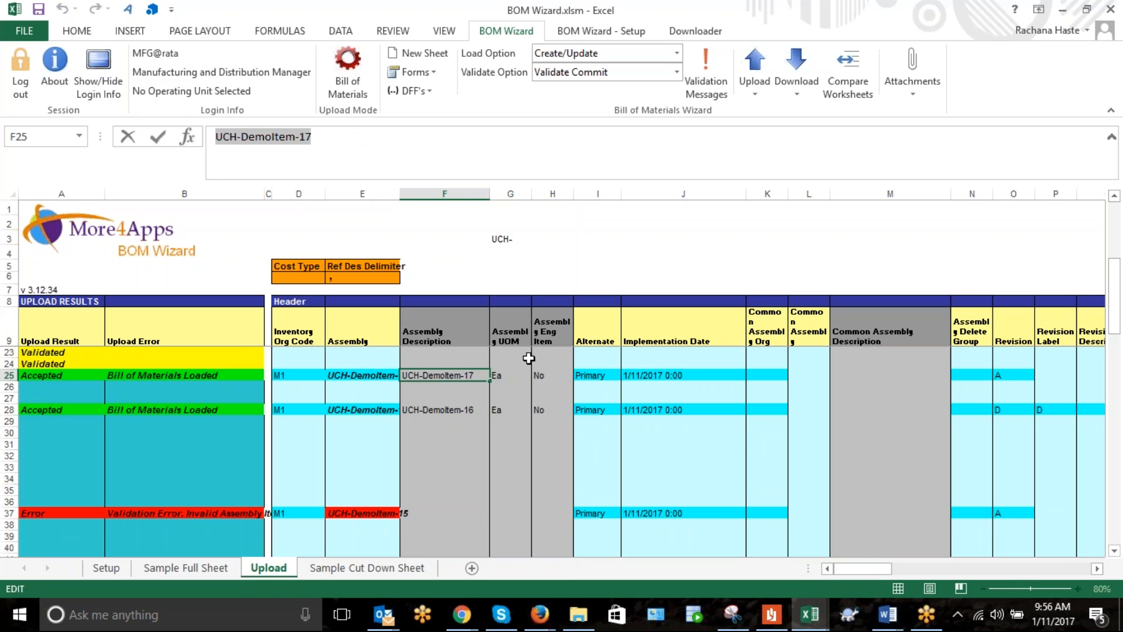
{"action": "key", "text": "Escape"}
{"action": "scroll", "coordinate": [529, 366], "scroll_direction": "down", "scroll_amount": 7}
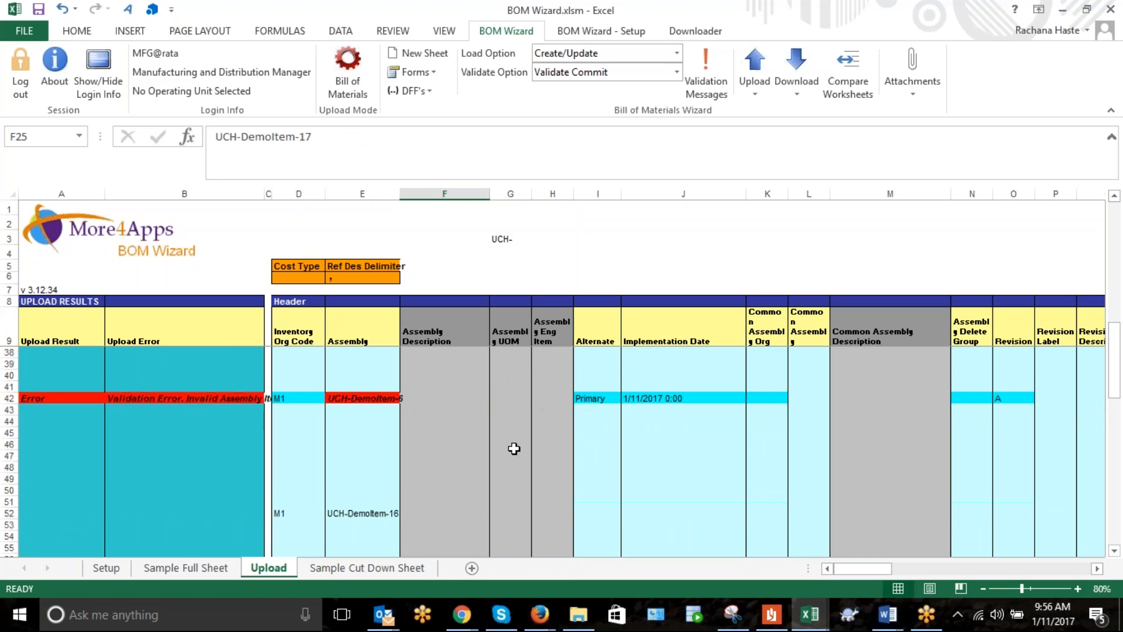
{"action": "left_click", "coordinate": [297, 457]}
{"action": "left_click", "coordinate": [351, 454]}
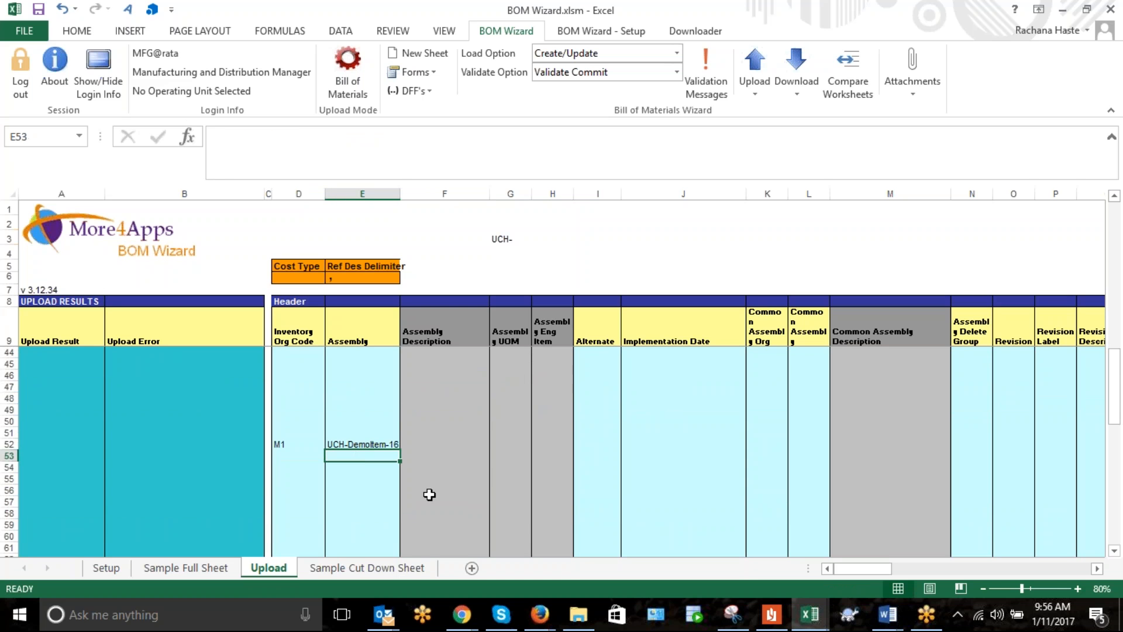
{"action": "key", "text": "ctrl+v"}
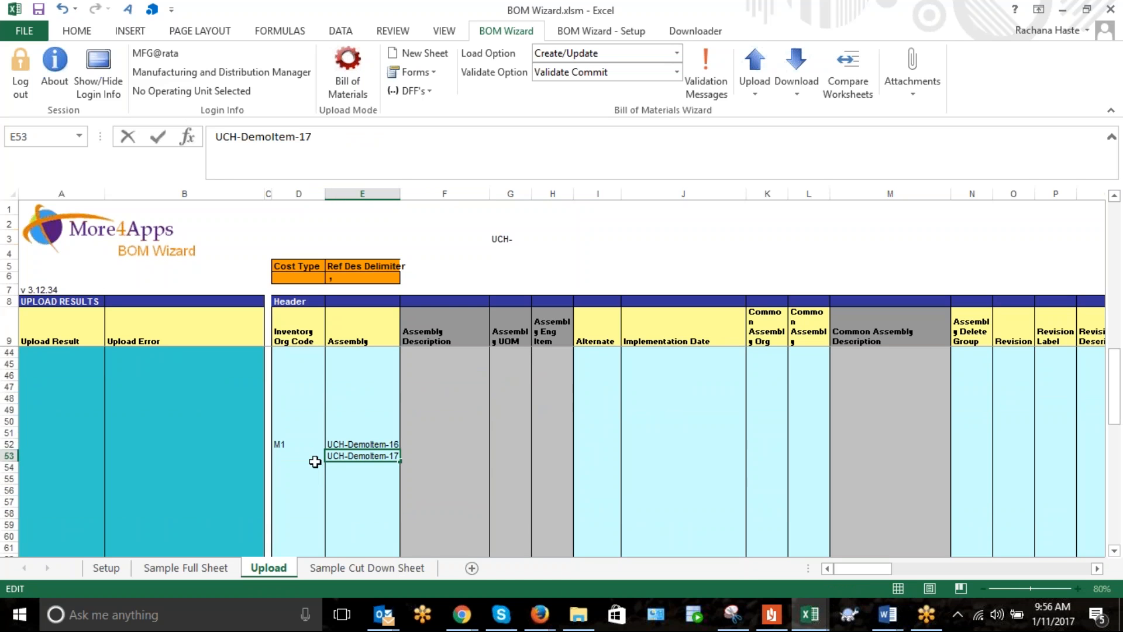
Enter M1 as the inventory org code in D53.
{"action": "left_click", "coordinate": [313, 457]}
{"action": "type", "text": "M1"}
{"action": "key", "text": "Return"}
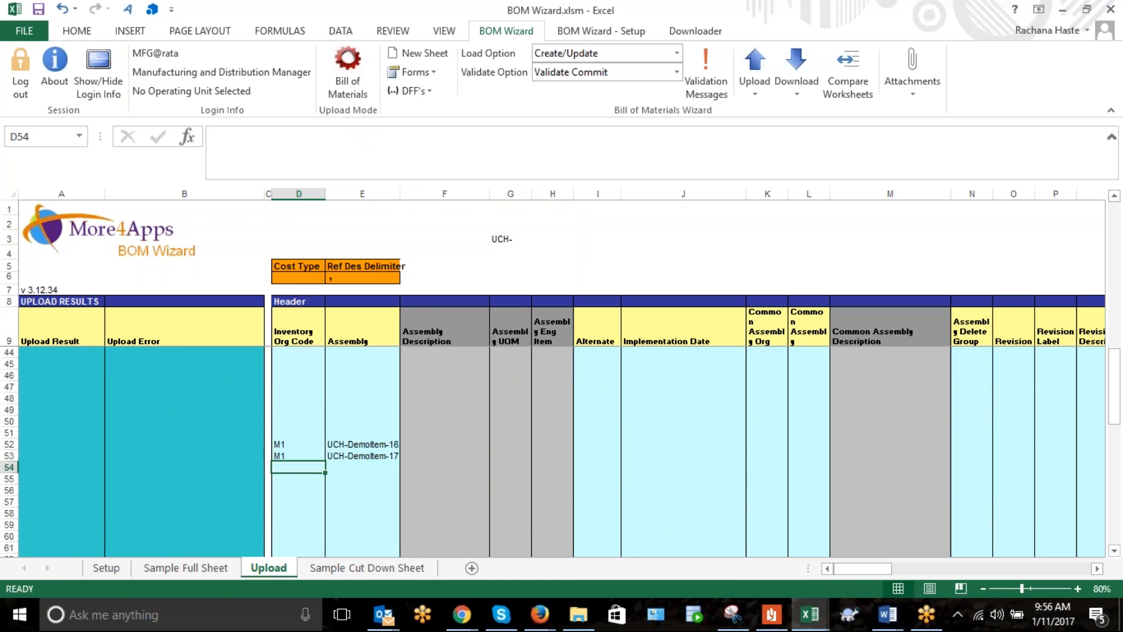
Select the range D52:E53 and start a download using sheet data, moving the Download Selected dialog clear of the rows.
{"action": "key", "text": "Up"}
{"action": "key", "text": "Up"}
{"action": "left_click_drag", "start_coordinate": [295, 445], "coordinate": [354, 459]}
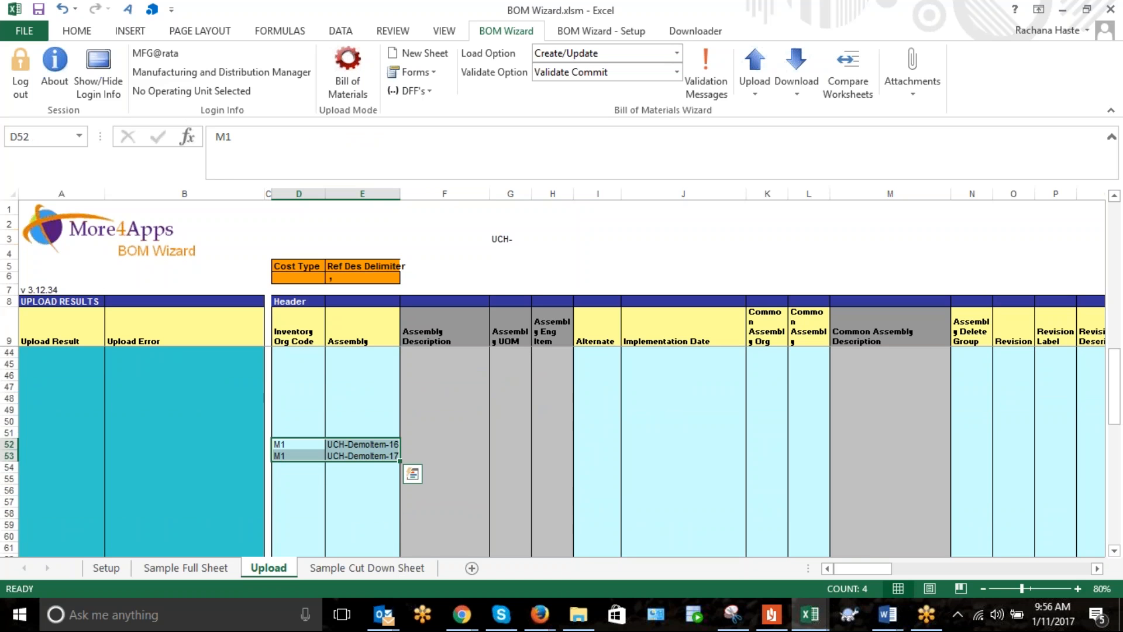
{"action": "scroll", "coordinate": [355, 468], "scroll_direction": "down", "scroll_amount": 2}
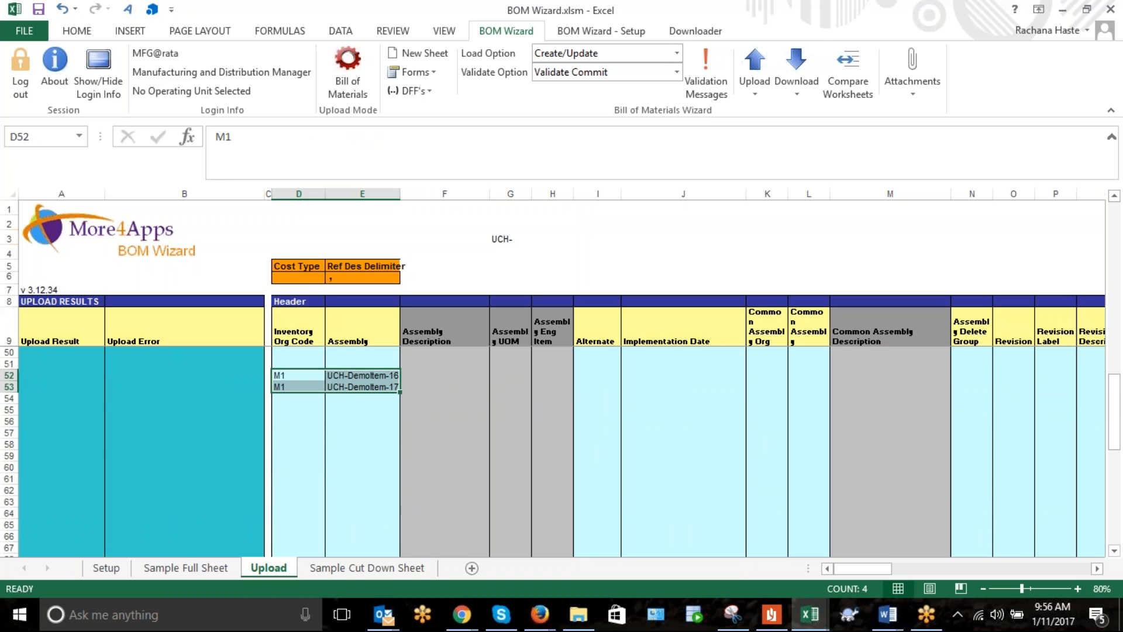
{"action": "left_click", "coordinate": [794, 82]}
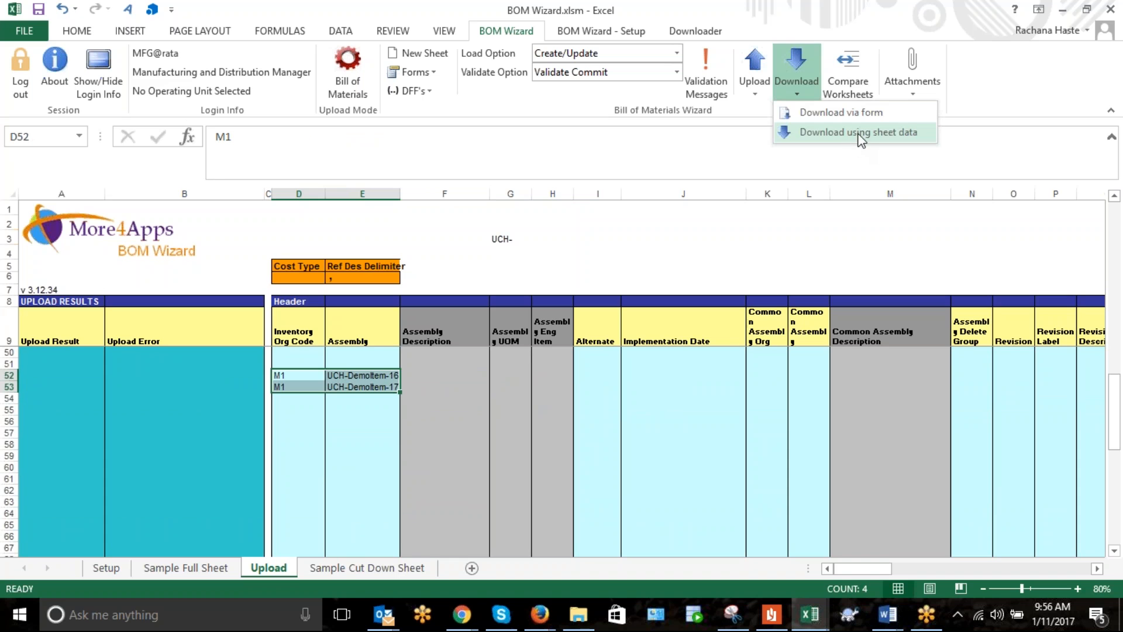
{"action": "left_click", "coordinate": [859, 133]}
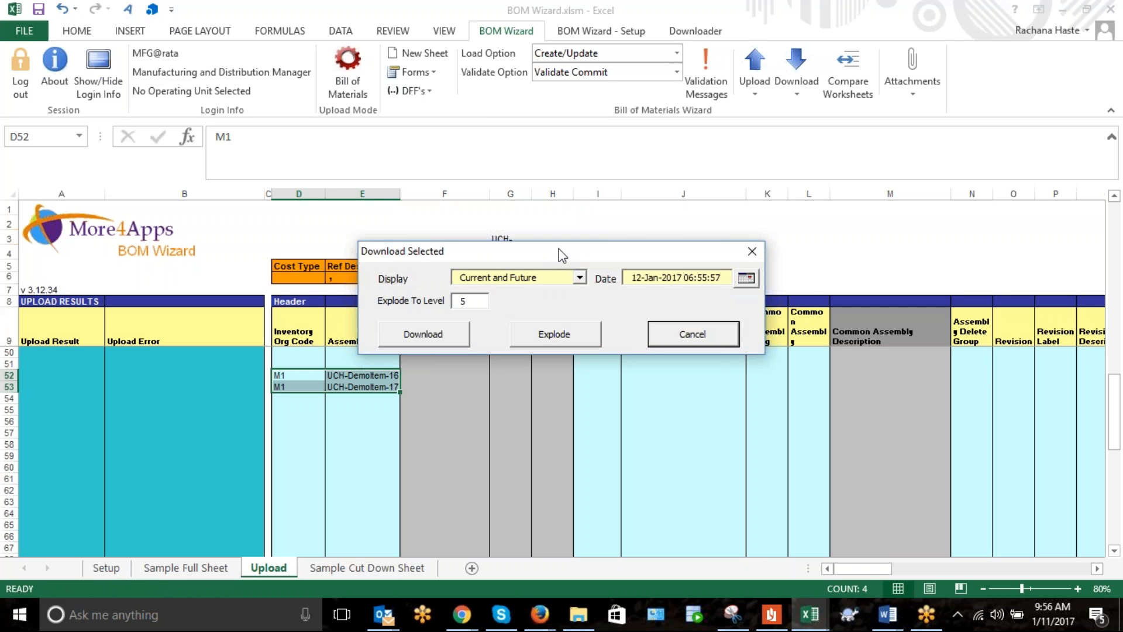
{"action": "left_click_drag", "start_coordinate": [559, 250], "coordinate": [607, 197]}
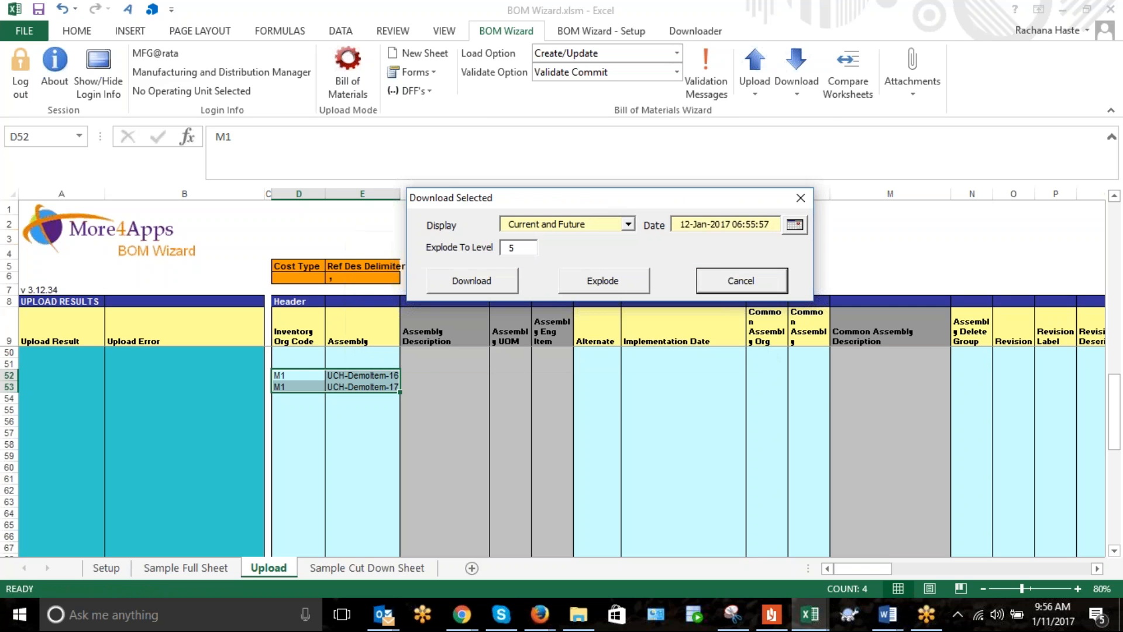
Set the Display option of the download to All.
{"action": "left_click", "coordinate": [628, 225]}
{"action": "left_click", "coordinate": [543, 255]}
{"action": "left_click", "coordinate": [628, 224]}
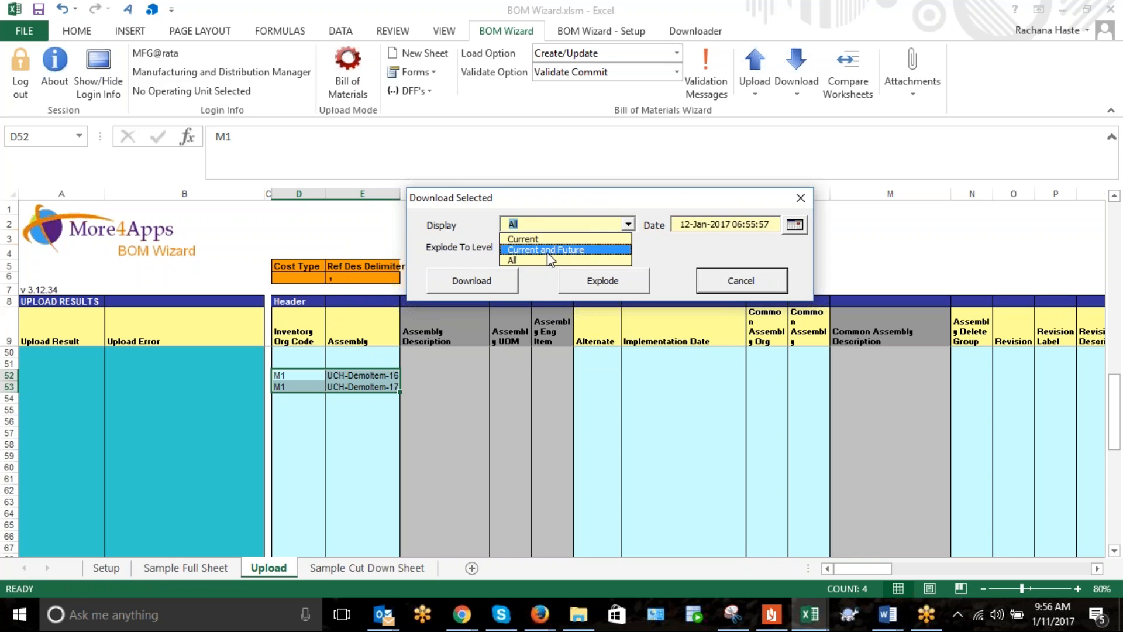
{"action": "left_click", "coordinate": [515, 260]}
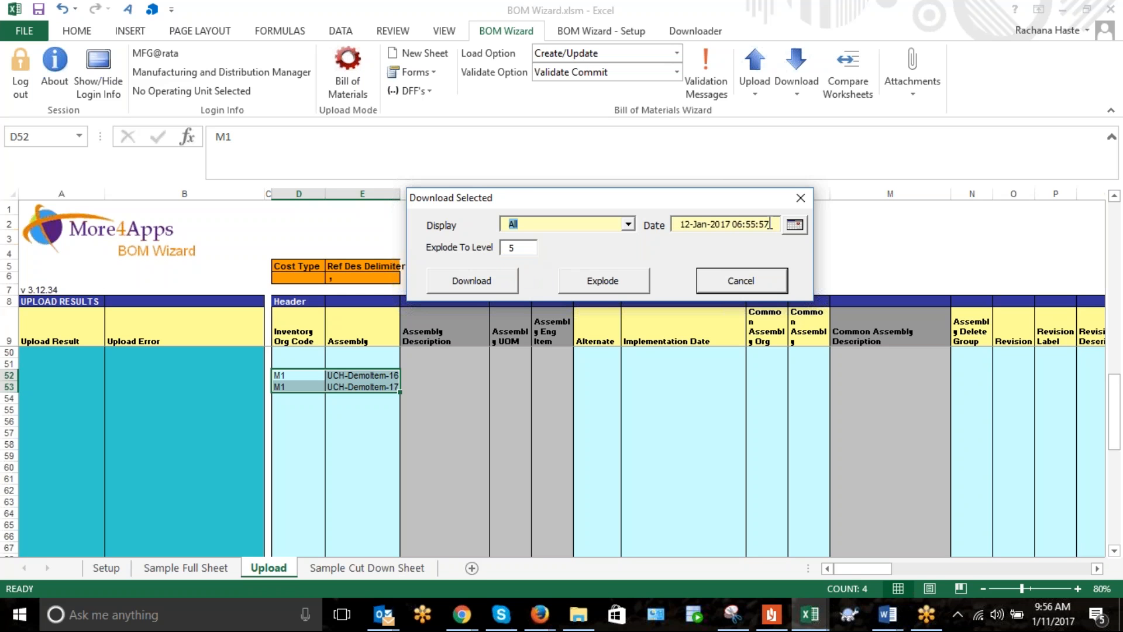
{"action": "left_click_drag", "start_coordinate": [773, 225], "coordinate": [663, 232]}
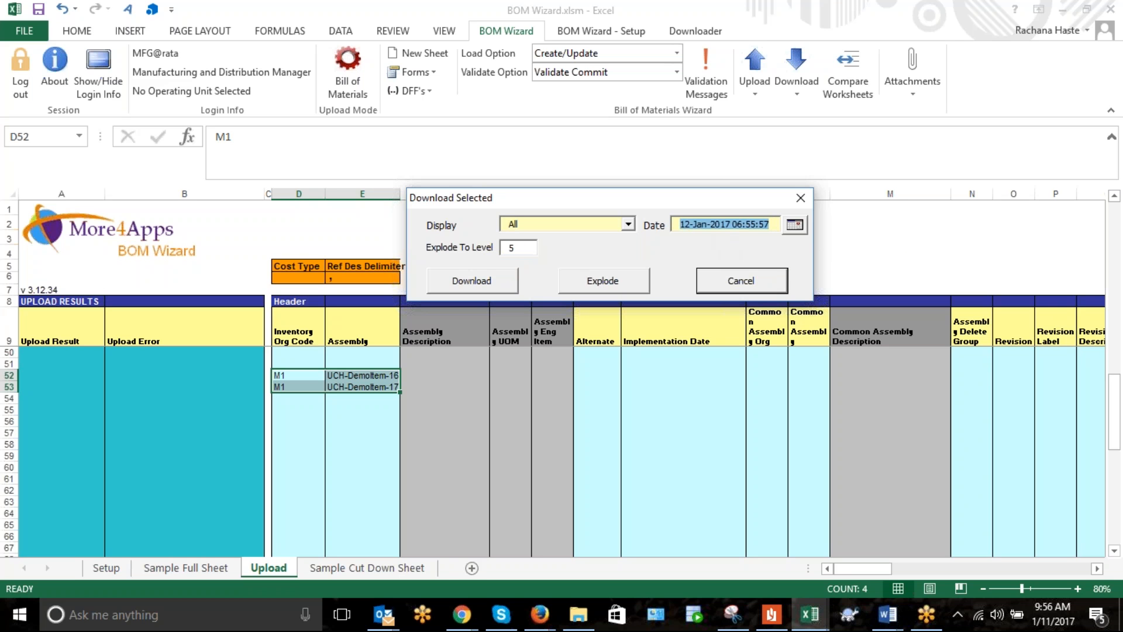
{"action": "left_click", "coordinate": [714, 225]}
{"action": "left_click", "coordinate": [628, 224]}
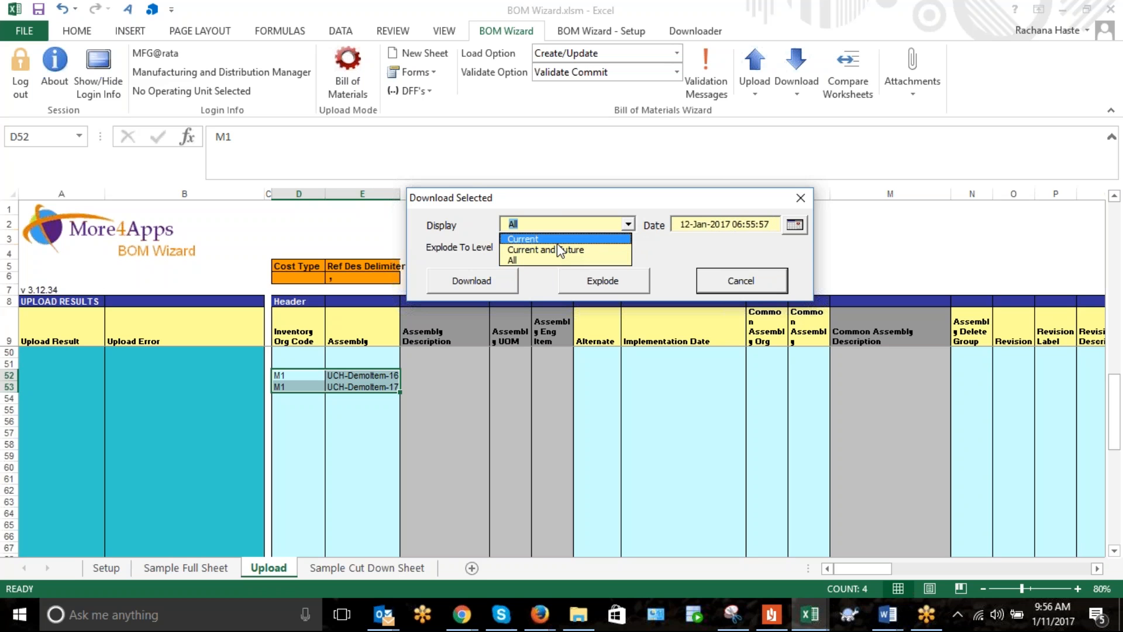
{"action": "left_click", "coordinate": [704, 226]}
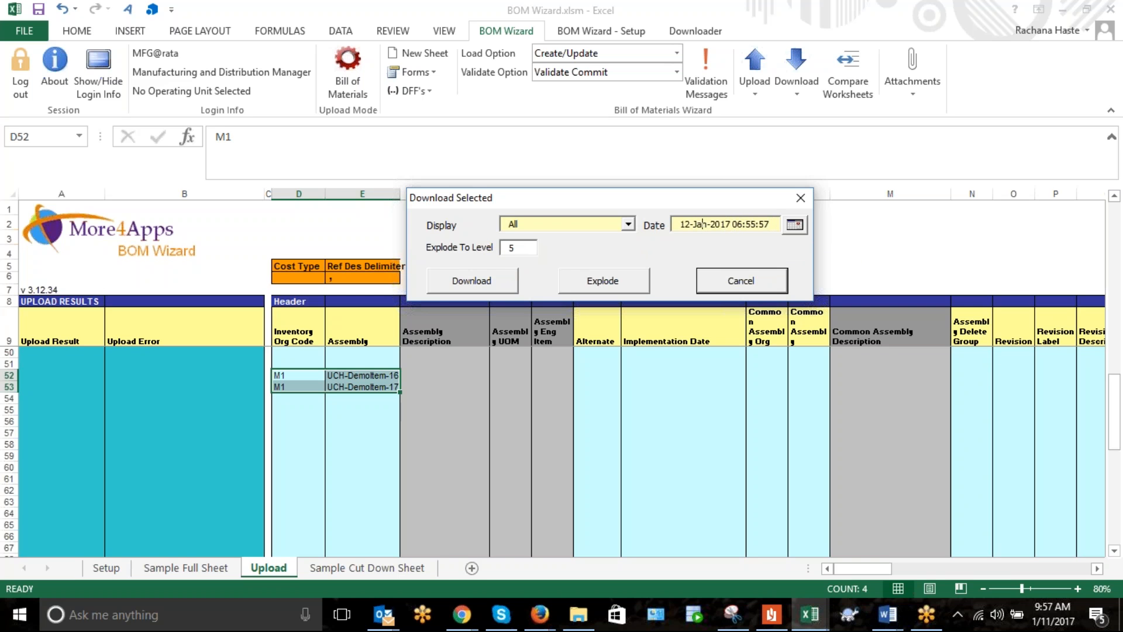
{"action": "double_click", "coordinate": [523, 246]}
Download the bills of materials for the selected rows D52:E53 of the Upload sheet and close the completion message.
{"action": "left_click", "coordinate": [472, 282]}
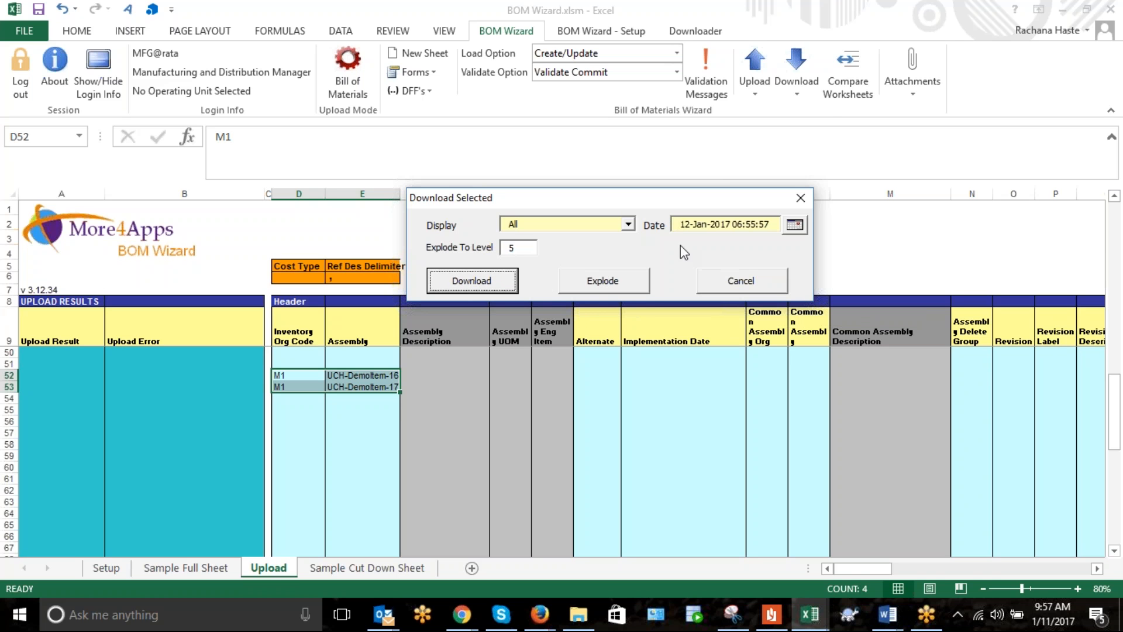
{"action": "left_click", "coordinate": [490, 276]}
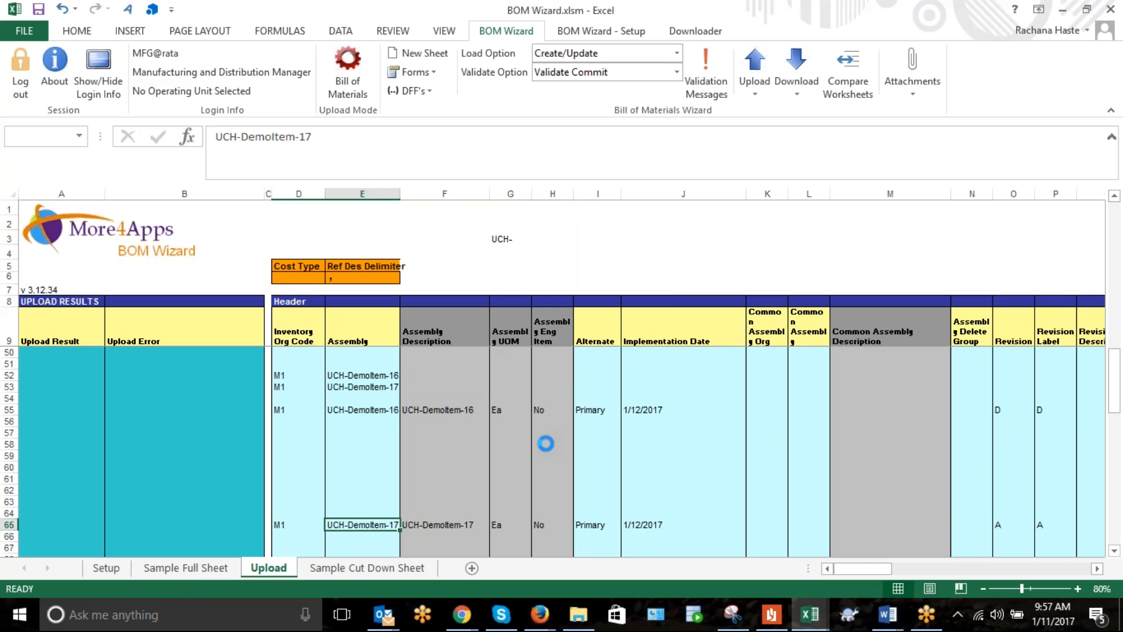
{"action": "left_click", "coordinate": [621, 365]}
{"action": "scroll", "coordinate": [666, 409], "scroll_direction": "down", "scroll_amount": 2}
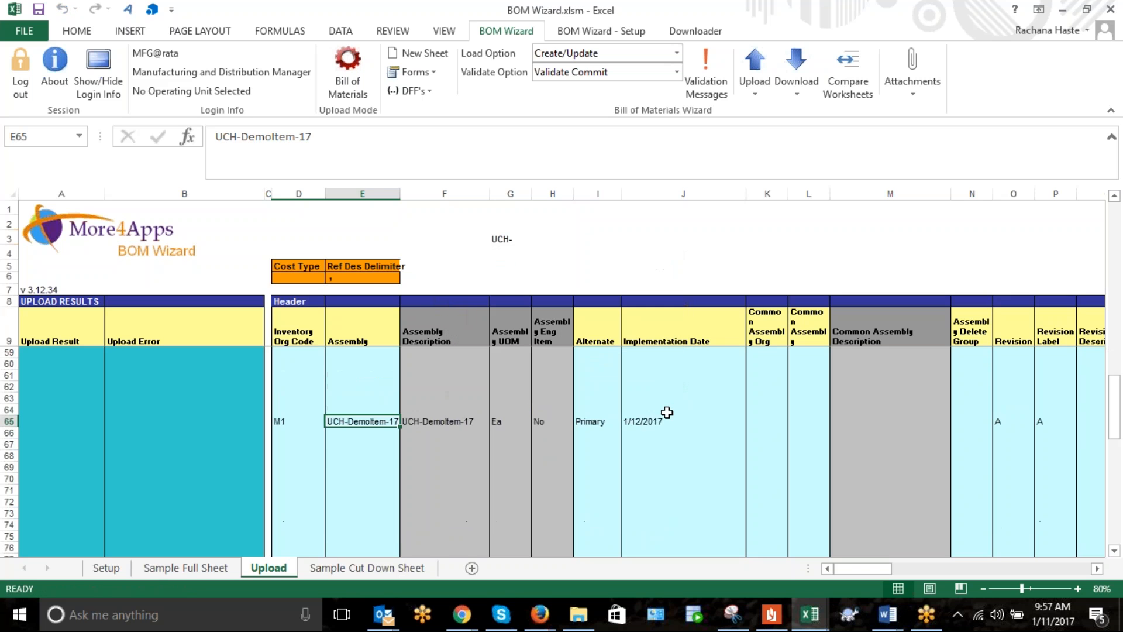
Open the Download Bills Of Material form and clear the Assembly criteria.
{"action": "left_click", "coordinate": [796, 79]}
{"action": "left_click", "coordinate": [848, 110]}
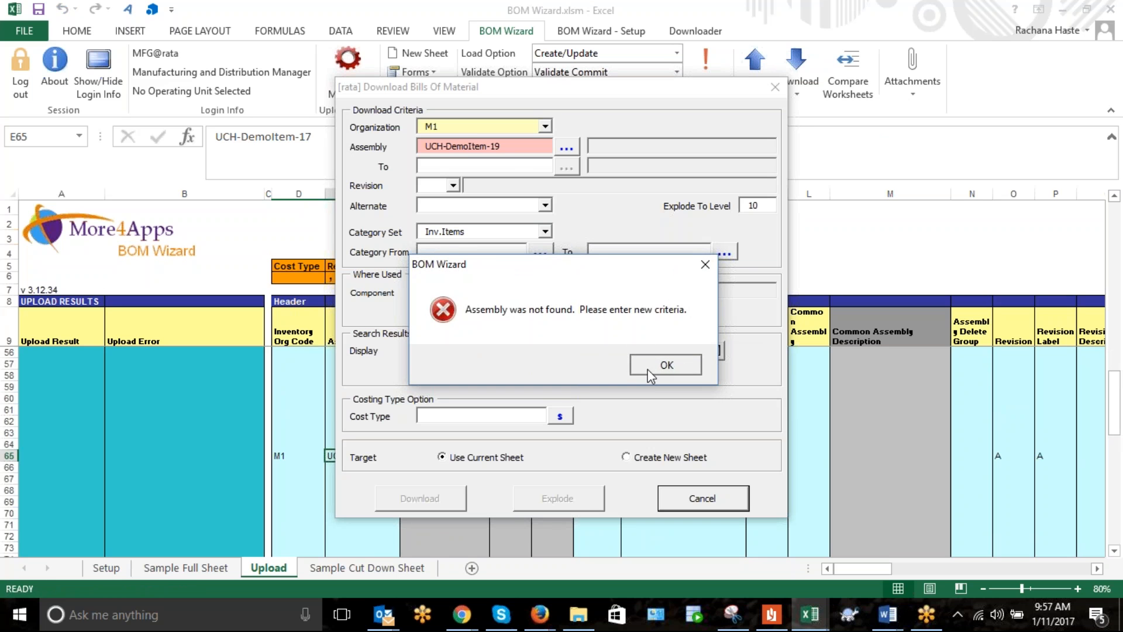
{"action": "left_click", "coordinate": [648, 370]}
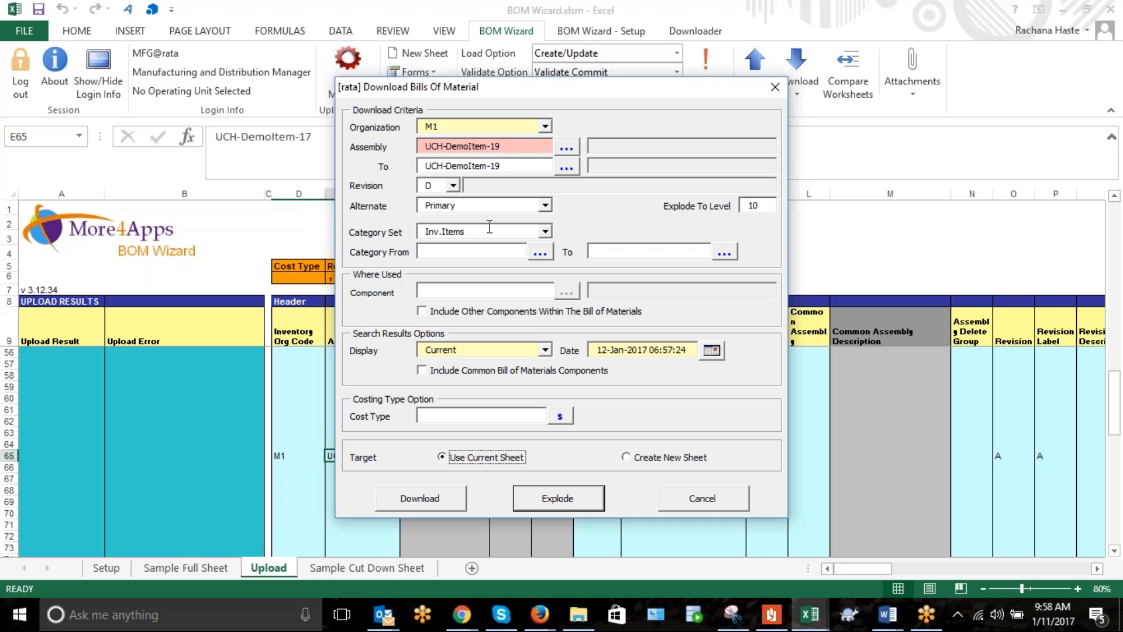
{"action": "left_click", "coordinate": [518, 246]}
{"action": "double_click", "coordinate": [756, 203]}
{"action": "left_click_drag", "start_coordinate": [507, 147], "coordinate": [398, 153]}
{"action": "left_click_drag", "start_coordinate": [502, 165], "coordinate": [353, 182]}
{"action": "left_click_drag", "start_coordinate": [498, 145], "coordinate": [337, 193]}
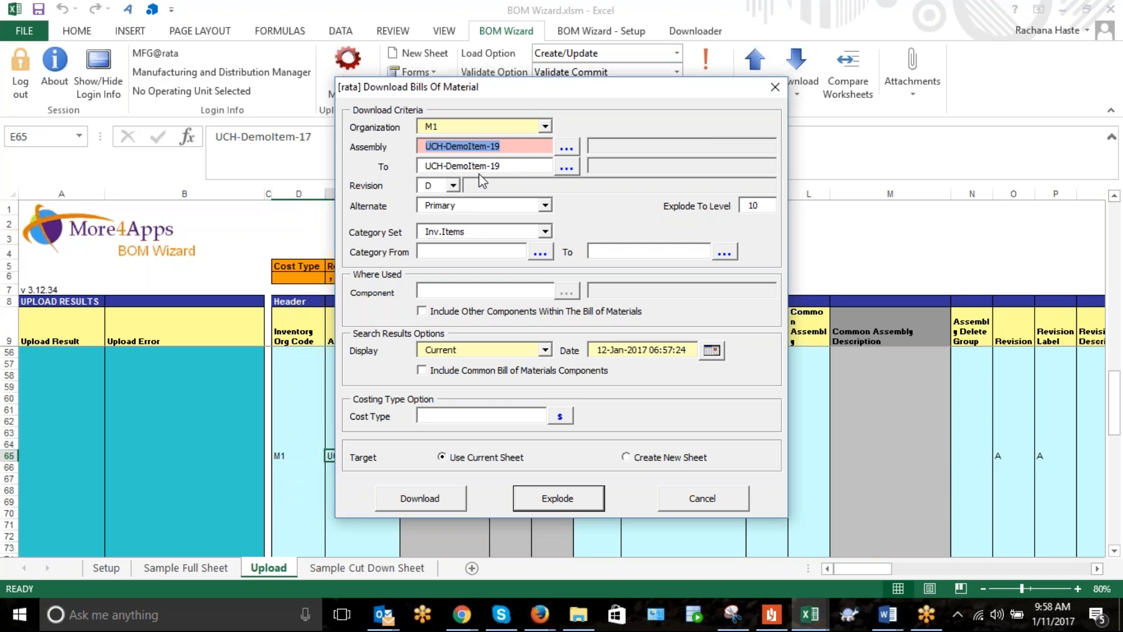
{"action": "key", "text": "Delete"}
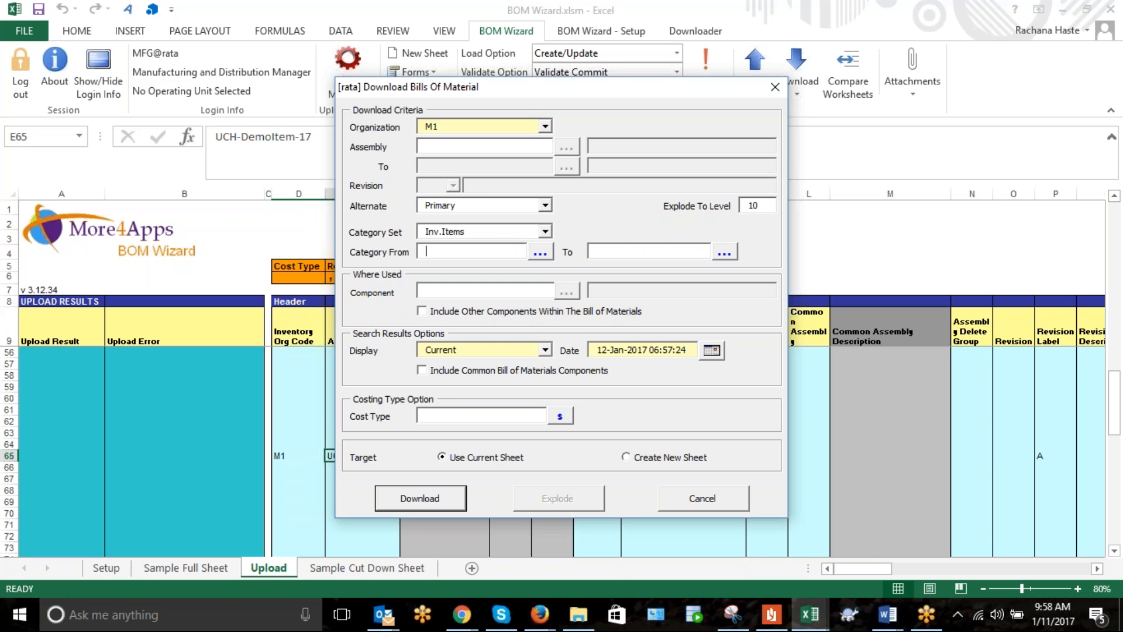
Try the Where Used option that includes other components within the bill of materials, switch it off again and cancel the download form.
{"action": "left_click", "coordinate": [454, 288]}
{"action": "left_click", "coordinate": [425, 318]}
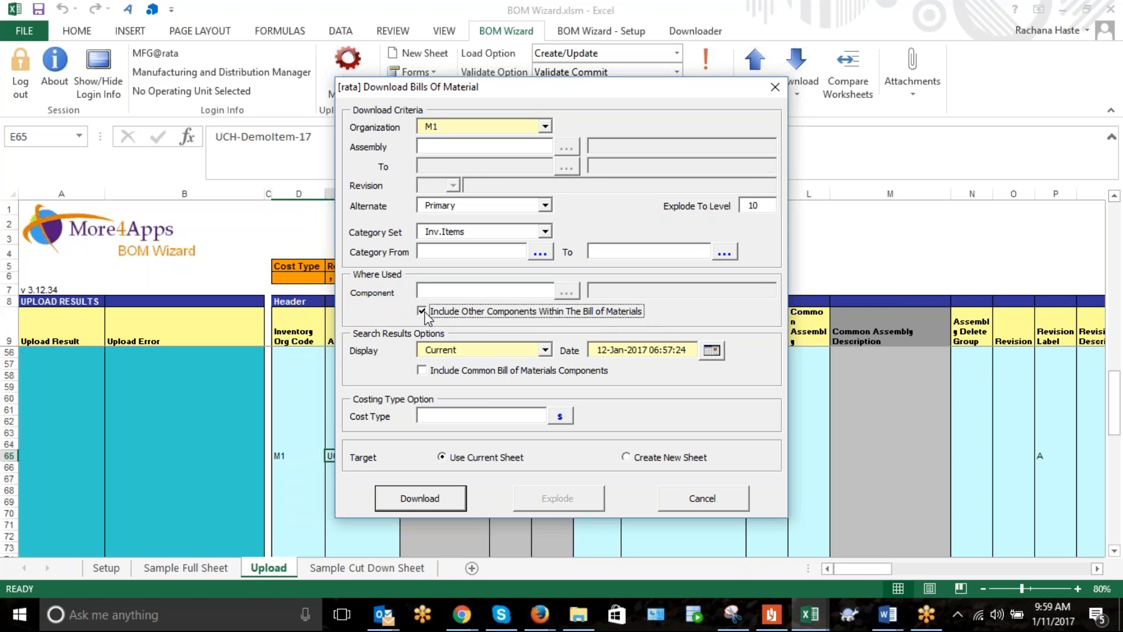
{"action": "left_click", "coordinate": [424, 315]}
{"action": "left_click", "coordinate": [430, 291]}
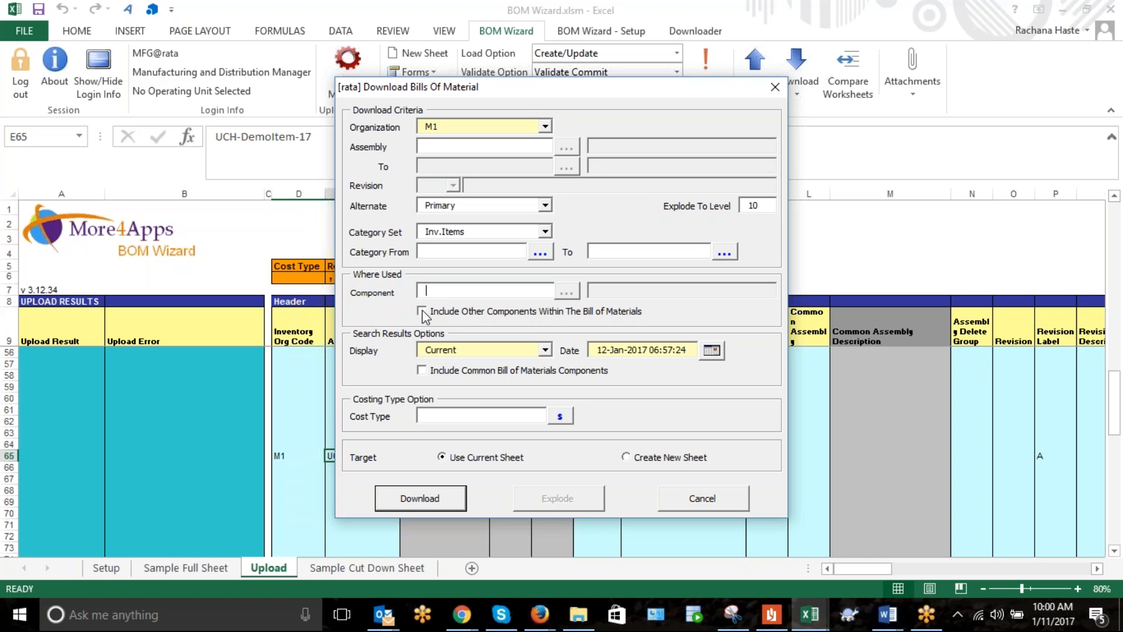
{"action": "left_click", "coordinate": [763, 205]}
{"action": "left_click", "coordinate": [470, 291]}
{"action": "left_click", "coordinate": [704, 501]}
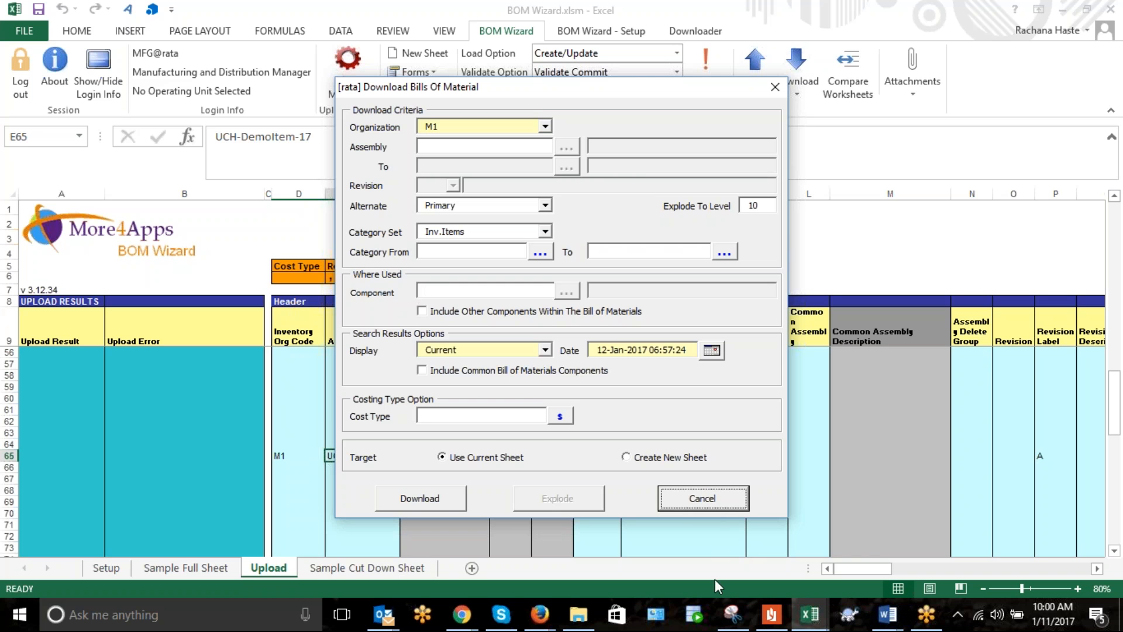
{"action": "left_click", "coordinate": [682, 501]}
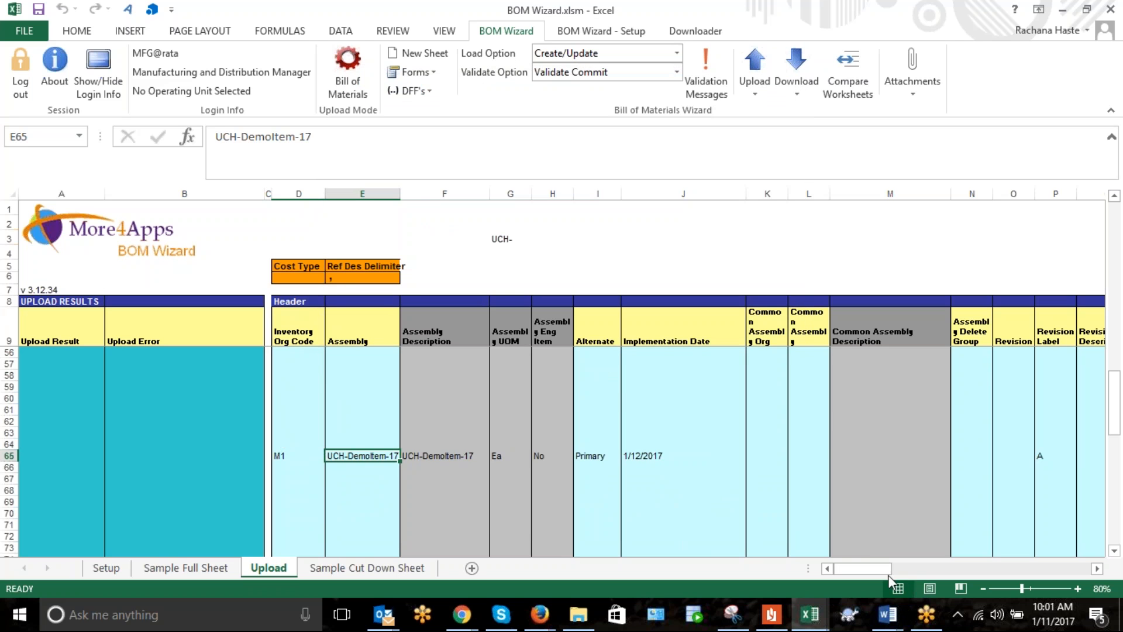
{"action": "scroll", "coordinate": [840, 429], "scroll_direction": "down", "scroll_amount": 2}
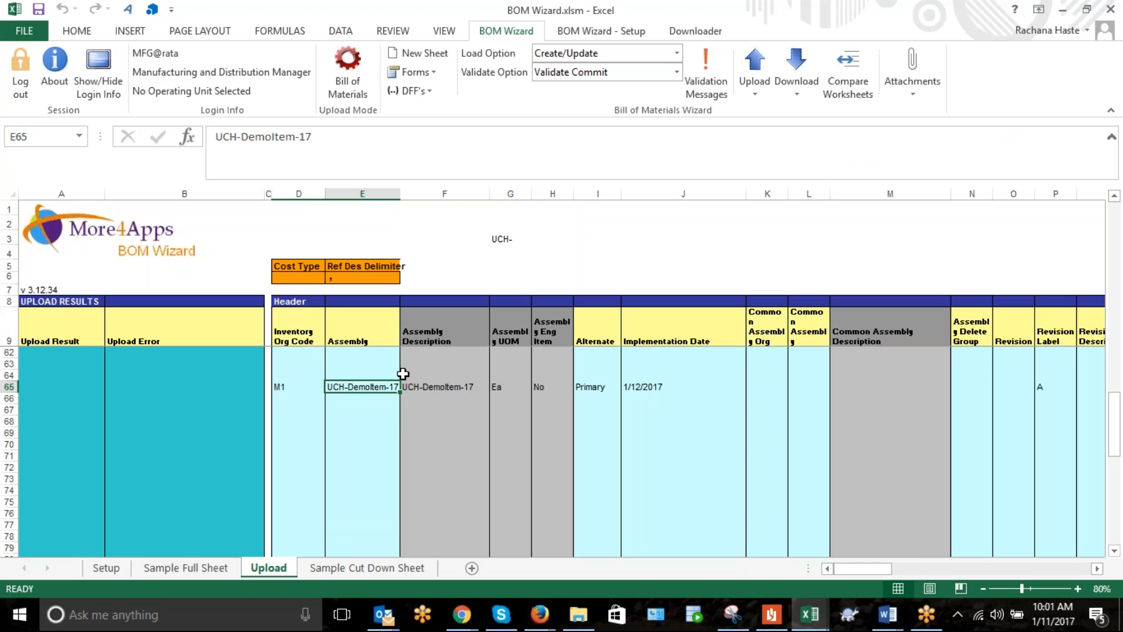
{"action": "scroll", "coordinate": [466, 440], "scroll_direction": "up", "scroll_amount": 3}
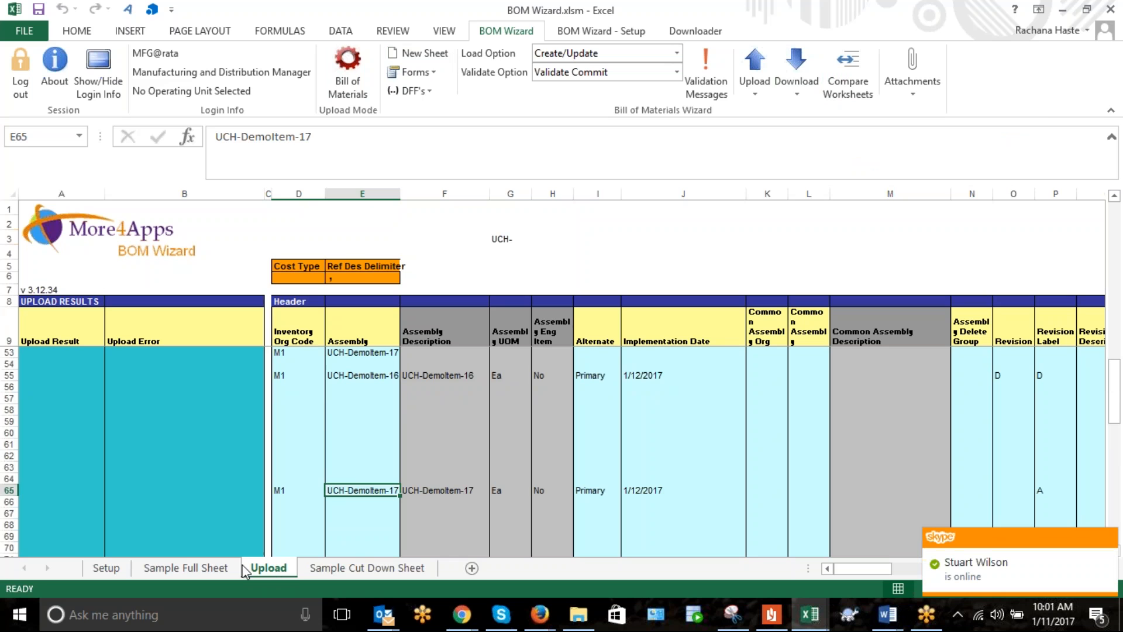
{"action": "left_click", "coordinate": [368, 375]}
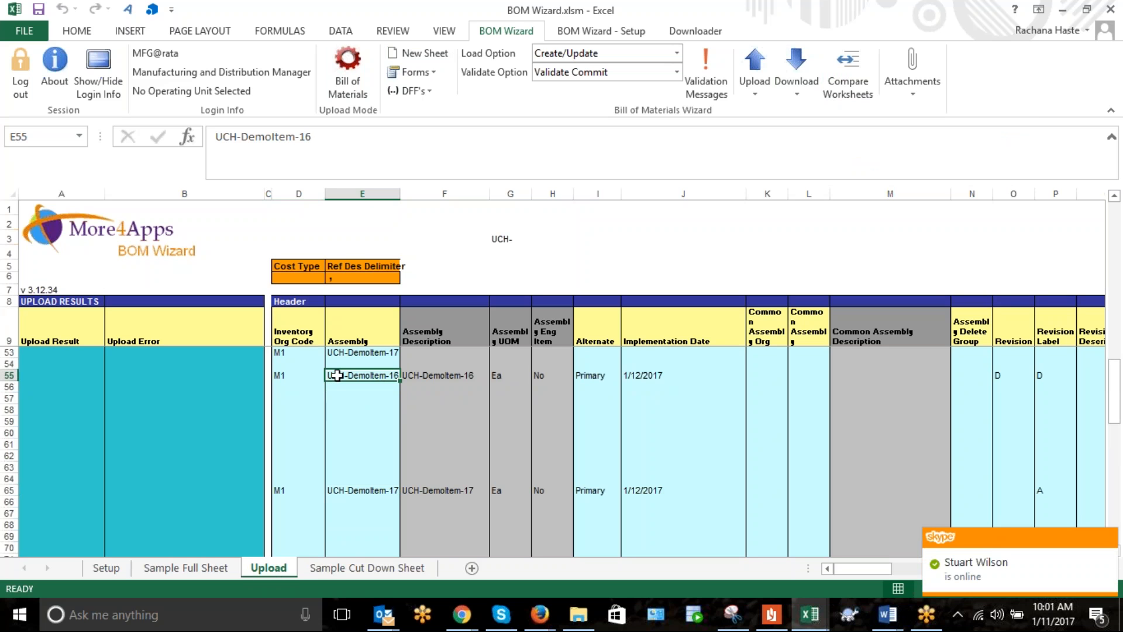
{"action": "left_click", "coordinate": [351, 490]}
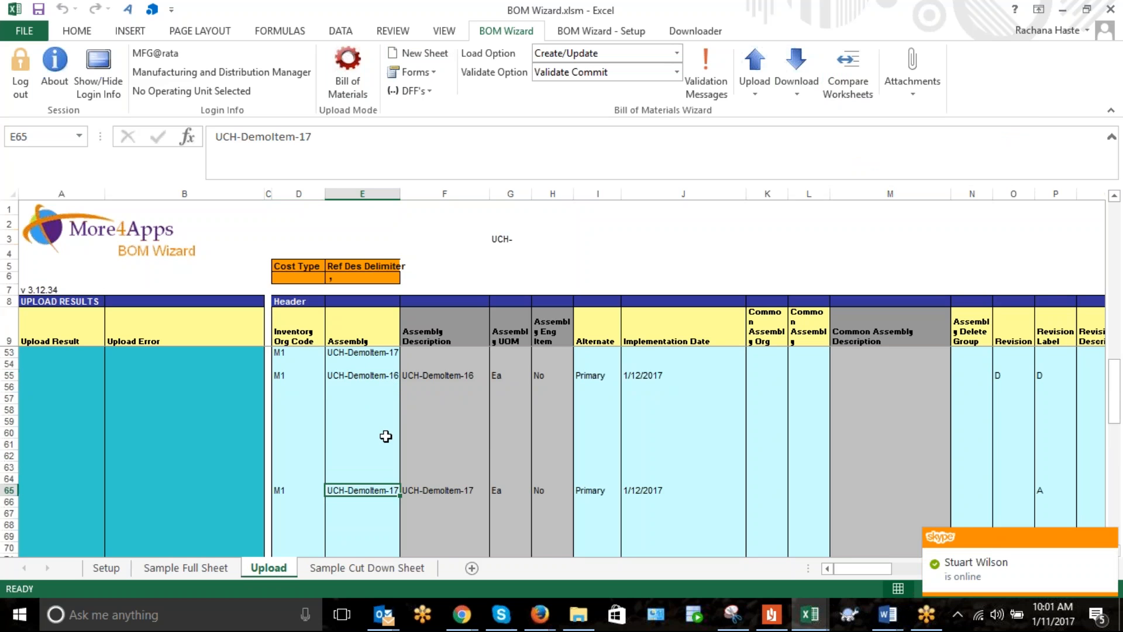
Create a new sheet from the template and enter M1 as the inventory org code in D11.
{"action": "left_click", "coordinate": [425, 54]}
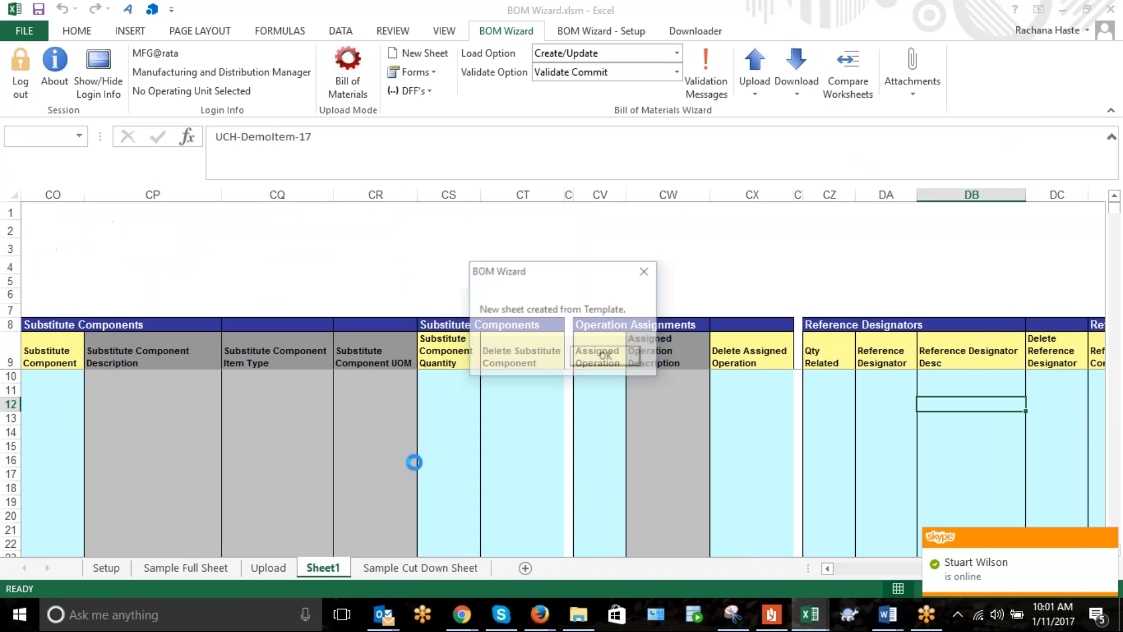
{"action": "left_click", "coordinate": [607, 360]}
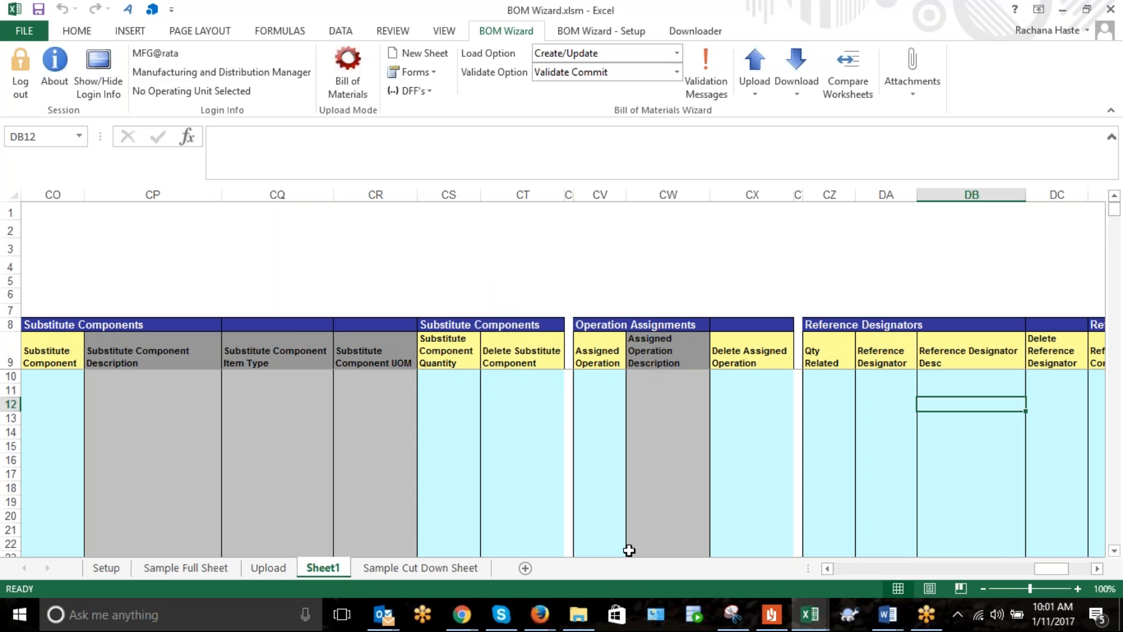
{"action": "left_click_drag", "start_coordinate": [834, 571], "coordinate": [803, 573]}
{"action": "left_click", "coordinate": [356, 392]}
{"action": "type", "text": "M1"}
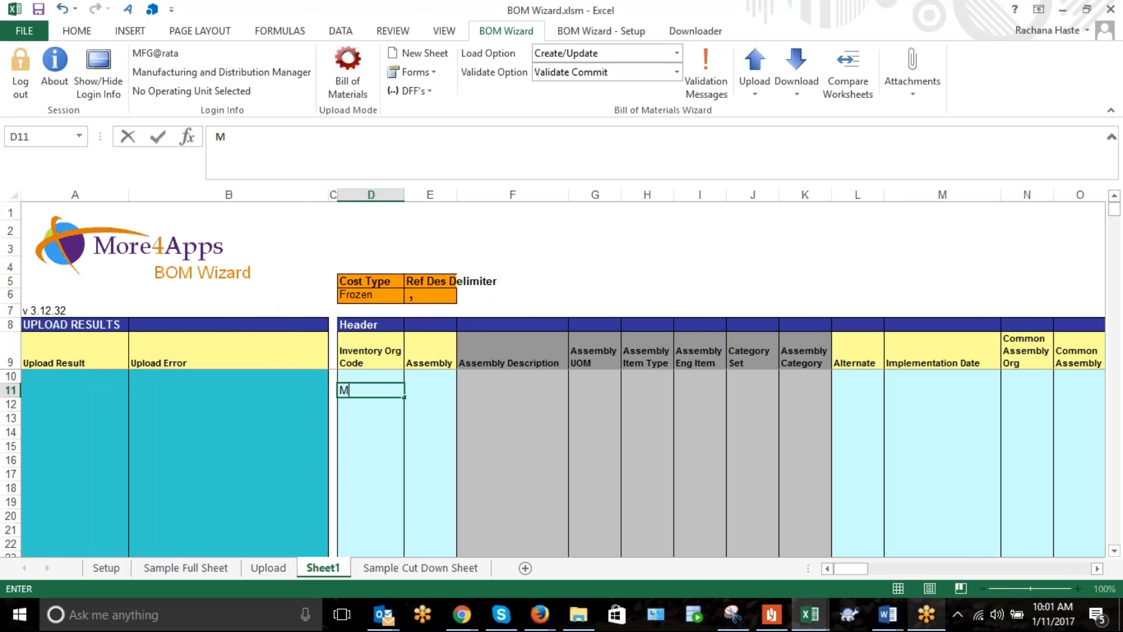
{"action": "key", "text": "Tab"}
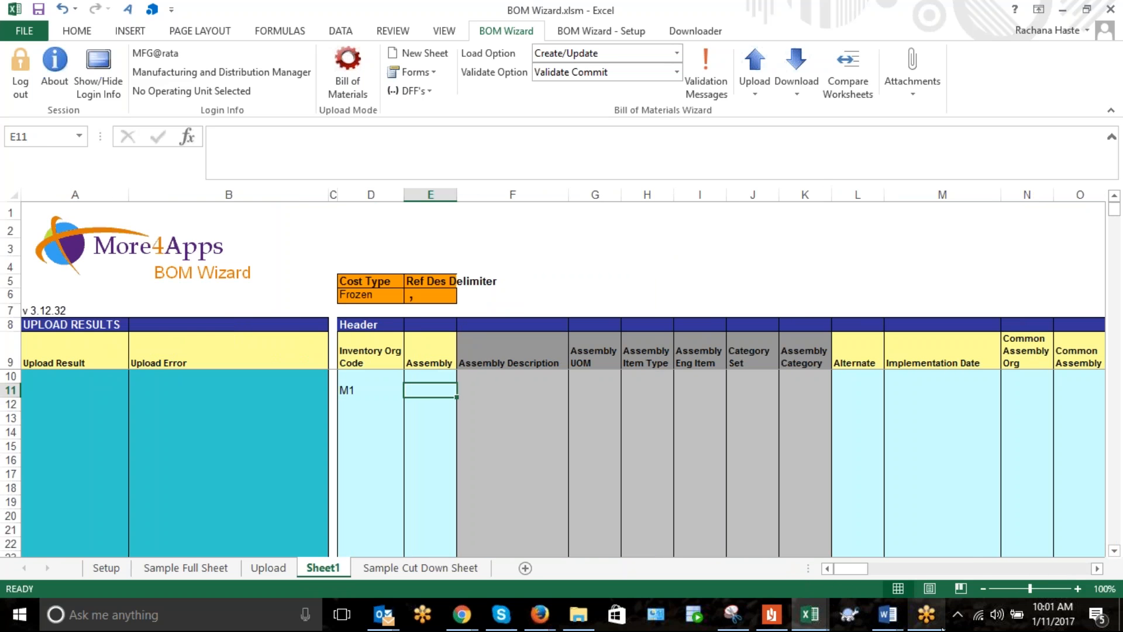
Copy the assembly UCH-DemoItem-16 from E55 of the Upload sheet and paste it into E11 of Sheet1.
{"action": "left_click", "coordinate": [268, 568]}
{"action": "left_click", "coordinate": [363, 375]}
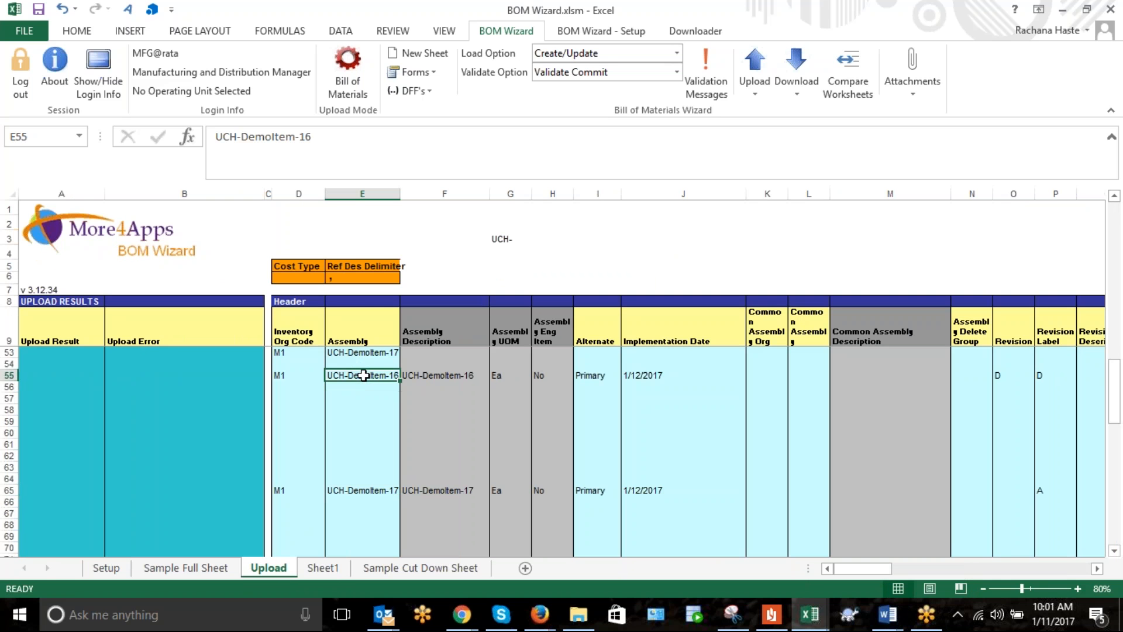
{"action": "key", "text": "ctrl+c"}
{"action": "left_click", "coordinate": [322, 567]}
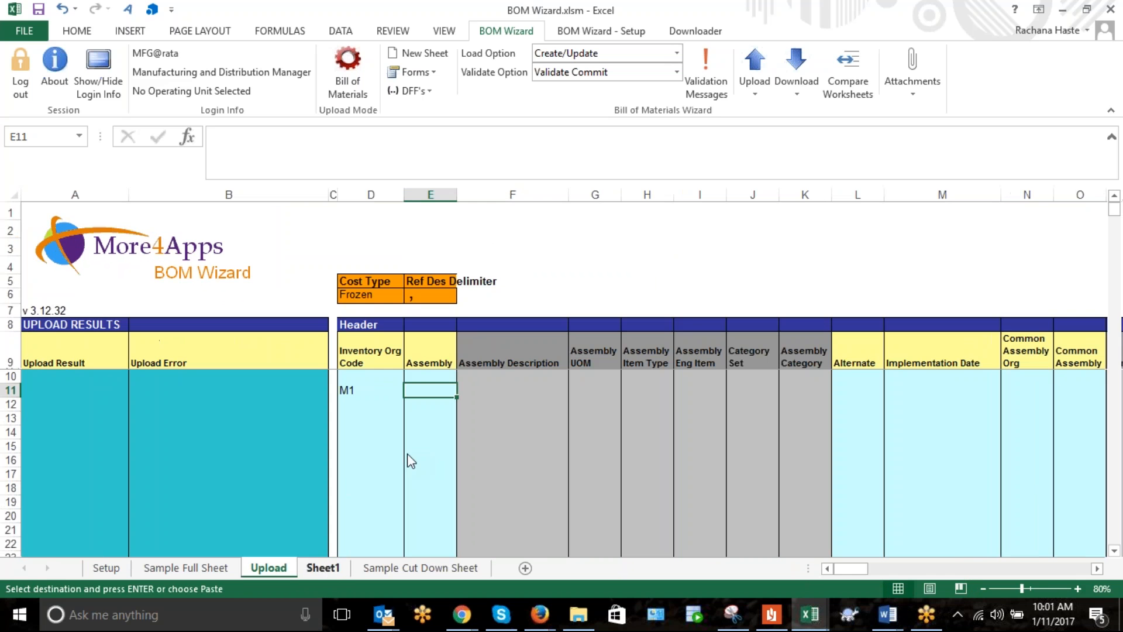
{"action": "key", "text": "ctrl+v"}
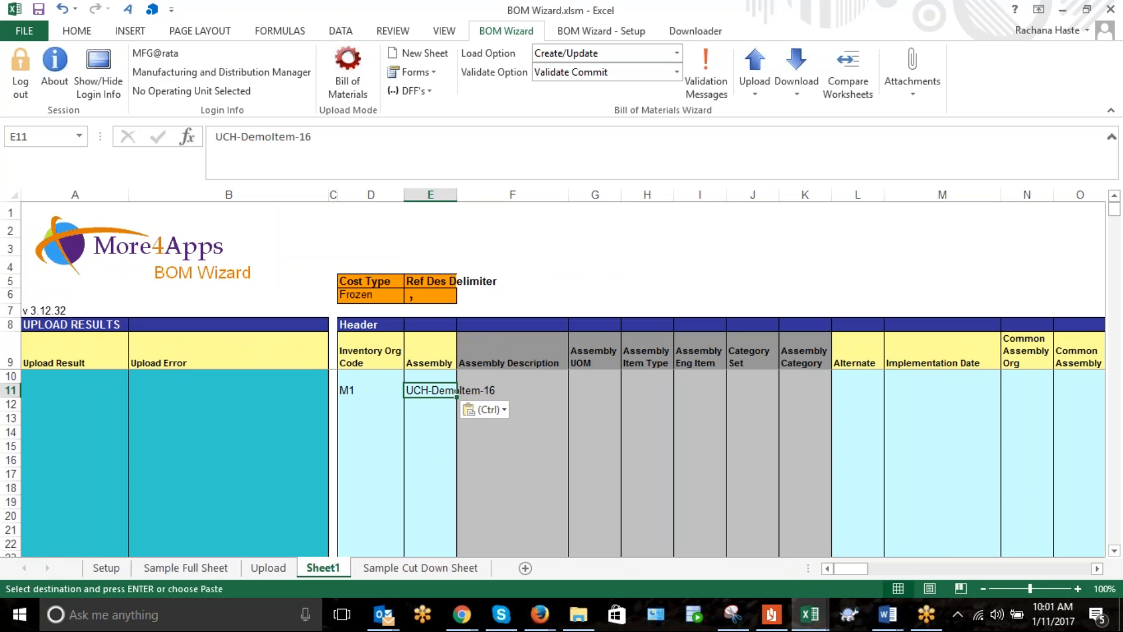
Download the bill of materials for the assembly in row 11 using sheet data, with Display set to All.
{"action": "left_click", "coordinate": [786, 83]}
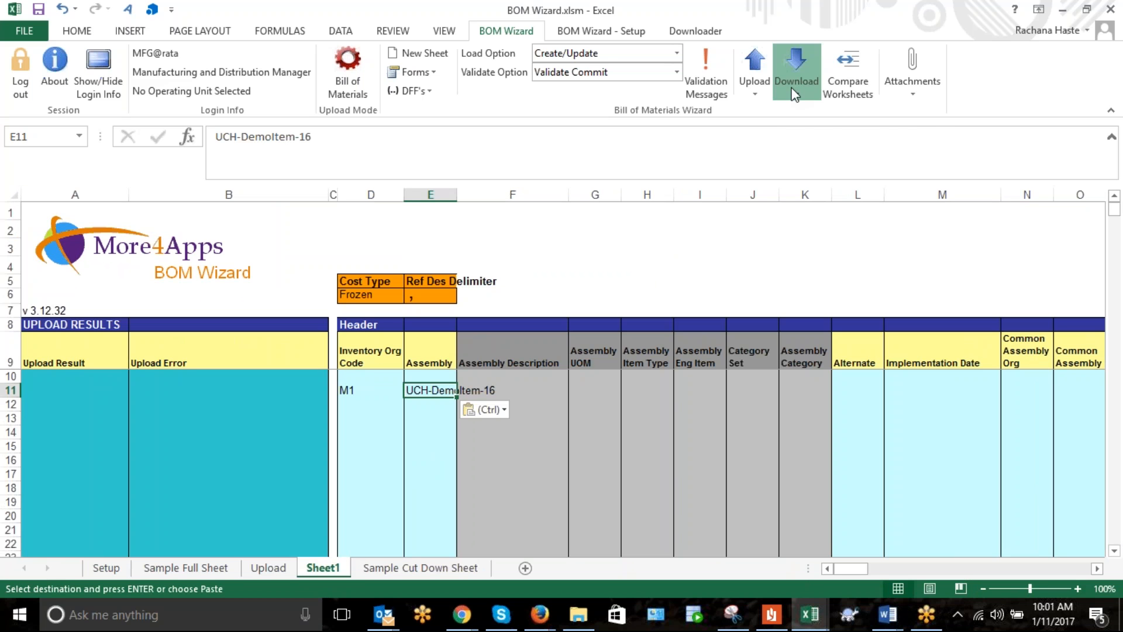
{"action": "left_click", "coordinate": [844, 133]}
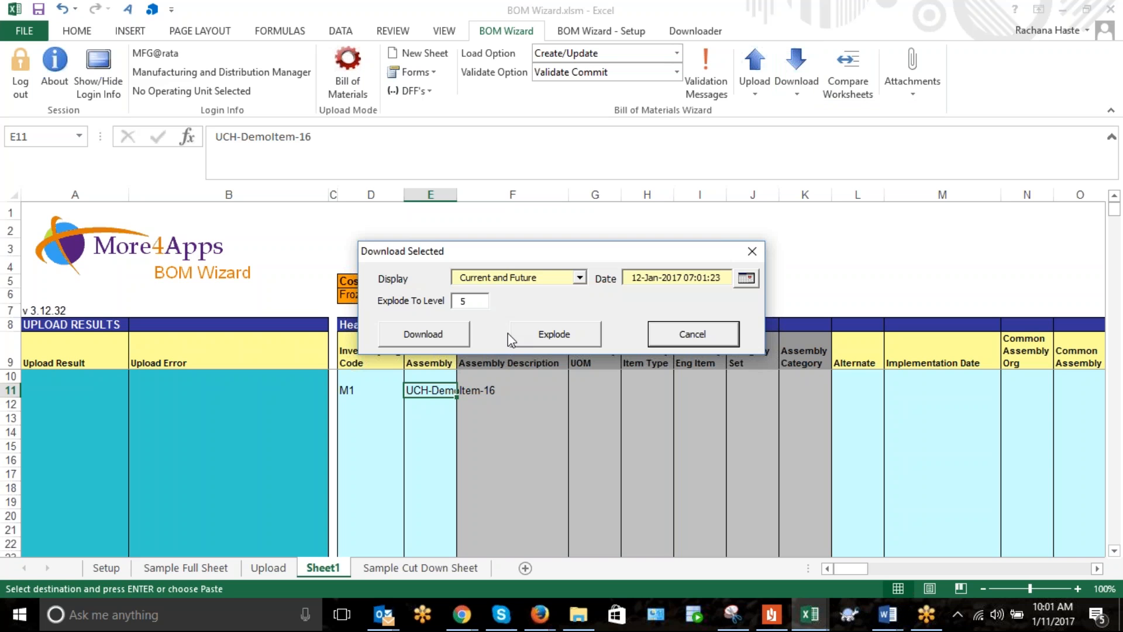
{"action": "left_click", "coordinate": [579, 277]}
{"action": "left_click", "coordinate": [487, 312]}
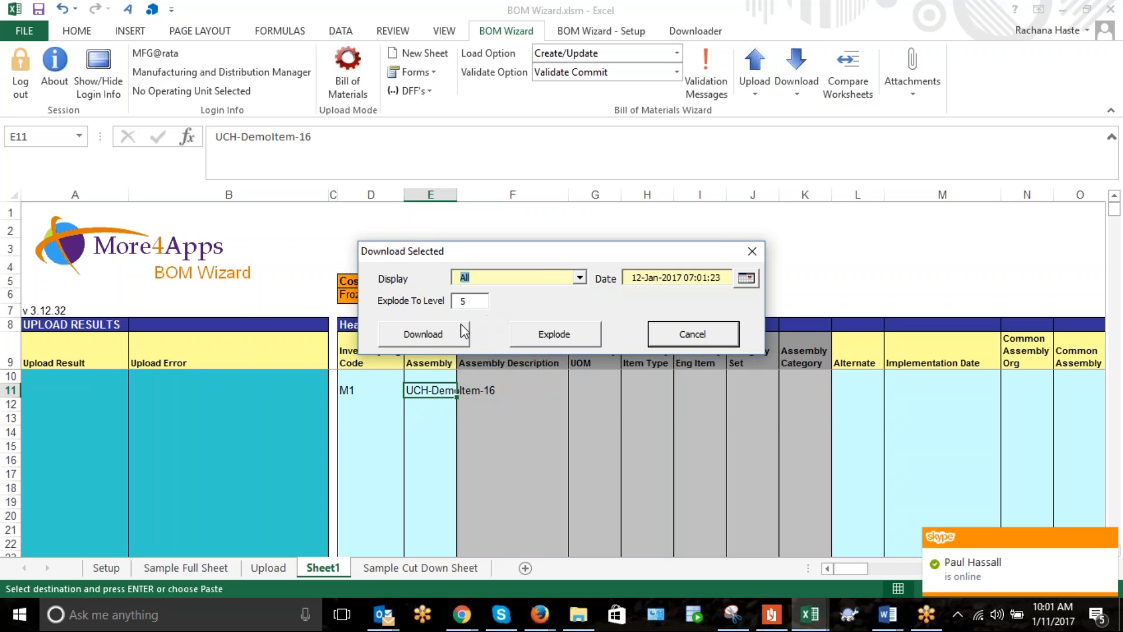
{"action": "left_click", "coordinate": [423, 333]}
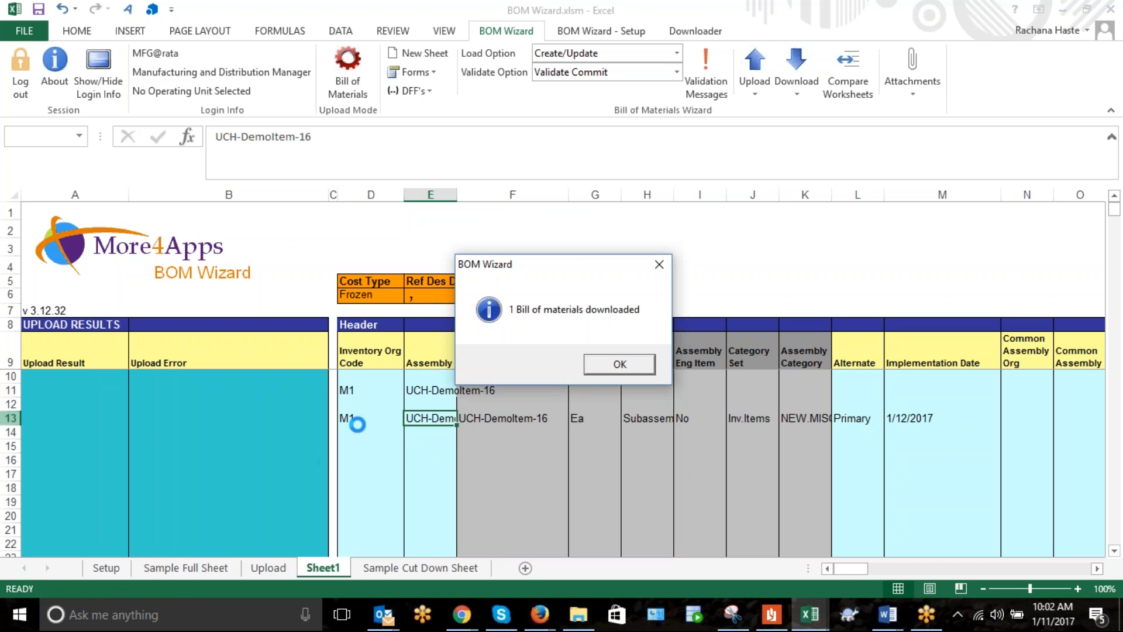
{"action": "left_click", "coordinate": [622, 363]}
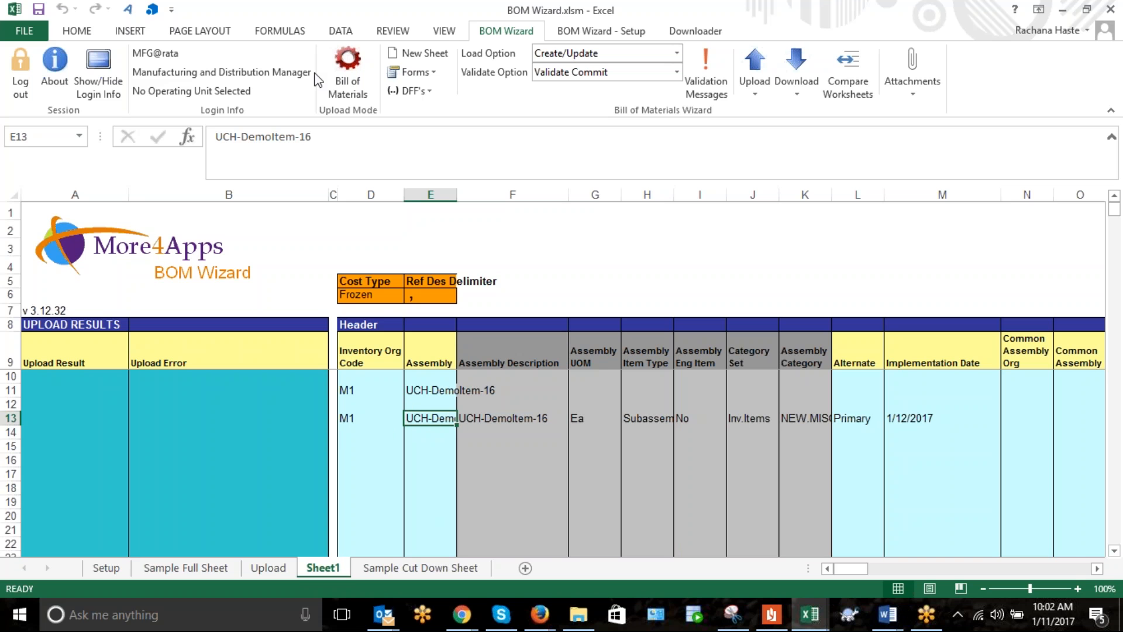
Create a new sheet from the template and copy the org code and assembly from D11:E11 of Sheet1 into D11:E11 of Sheet2.
{"action": "left_click", "coordinate": [444, 59]}
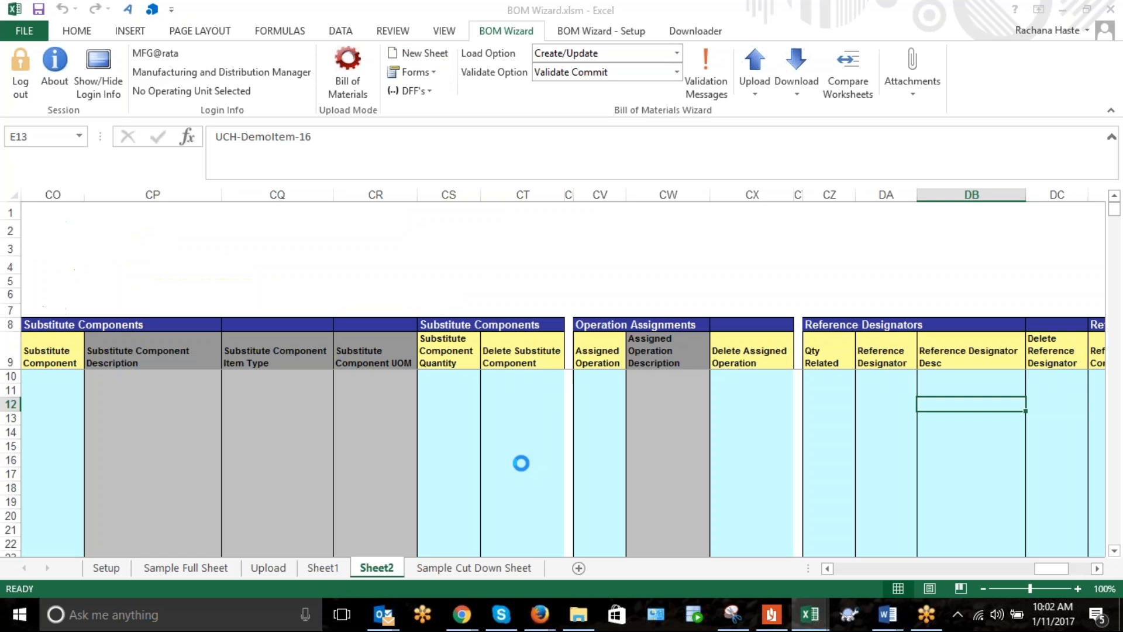
{"action": "left_click", "coordinate": [605, 357]}
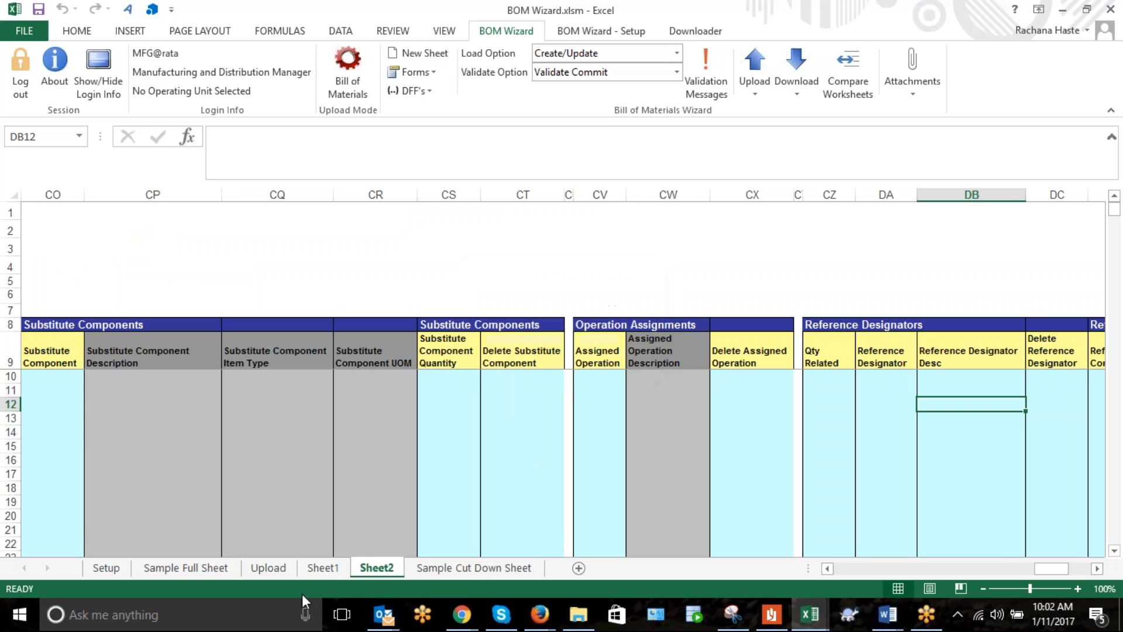
{"action": "left_click", "coordinate": [323, 568]}
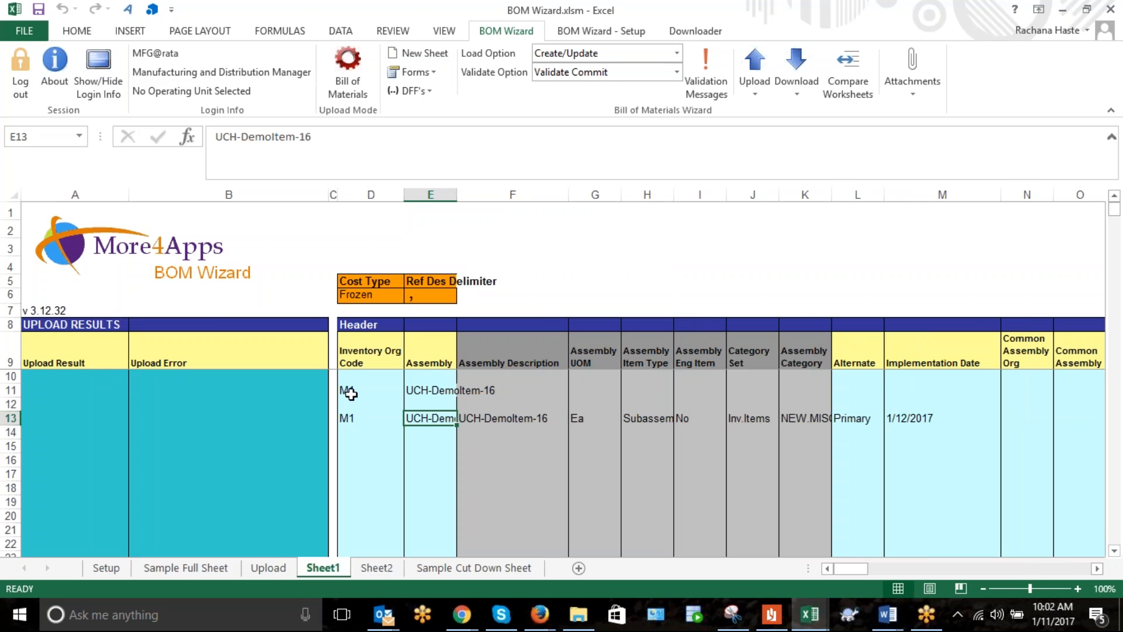
{"action": "left_click_drag", "start_coordinate": [348, 391], "coordinate": [411, 390]}
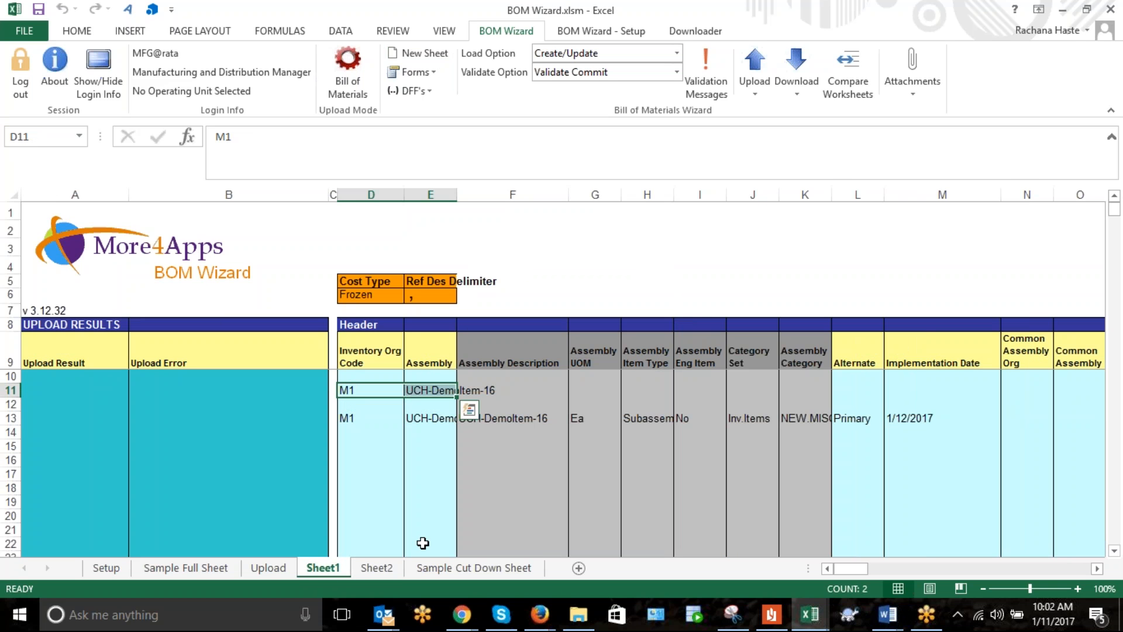
{"action": "key", "text": "ctrl+c"}
{"action": "left_click", "coordinate": [376, 568]}
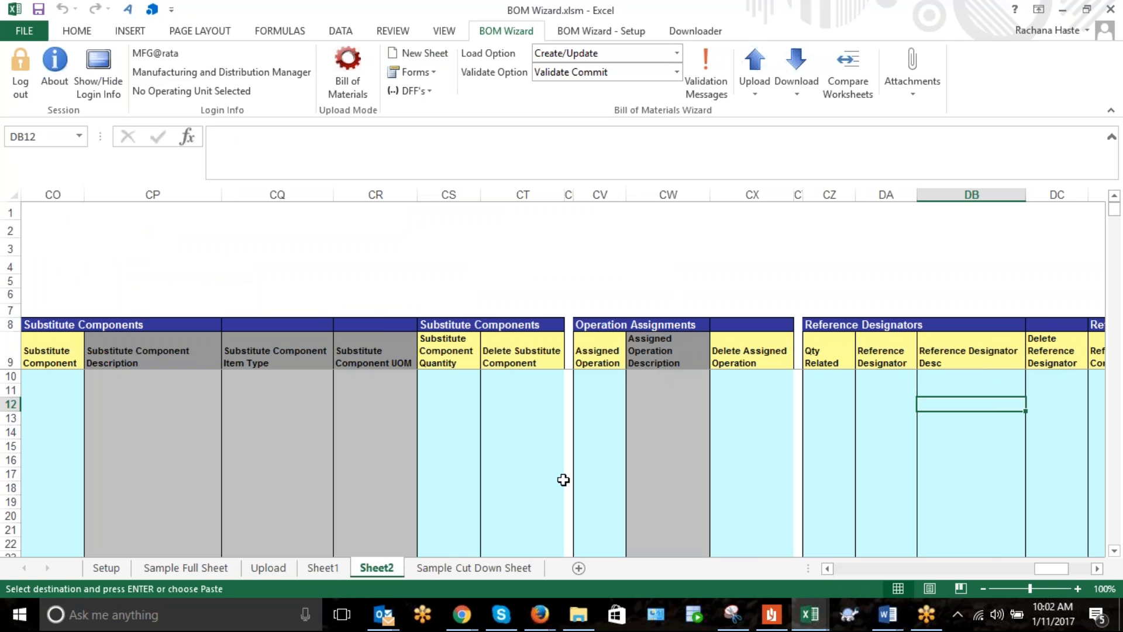
{"action": "key", "text": "Home"}
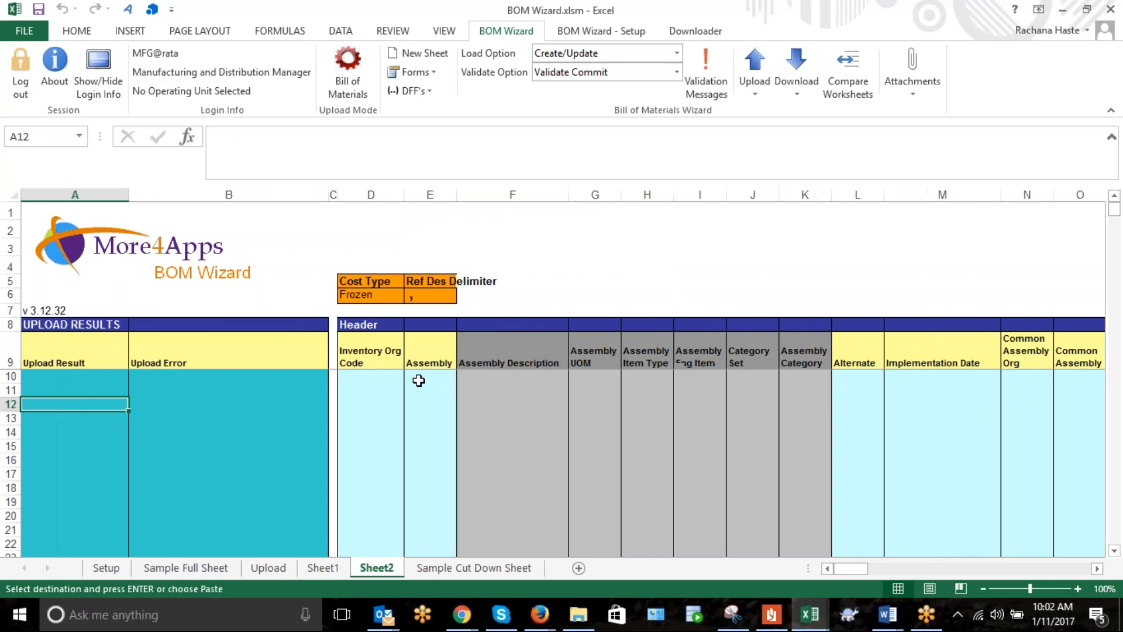
{"action": "left_click", "coordinate": [363, 390]}
{"action": "key", "text": "ctrl+v"}
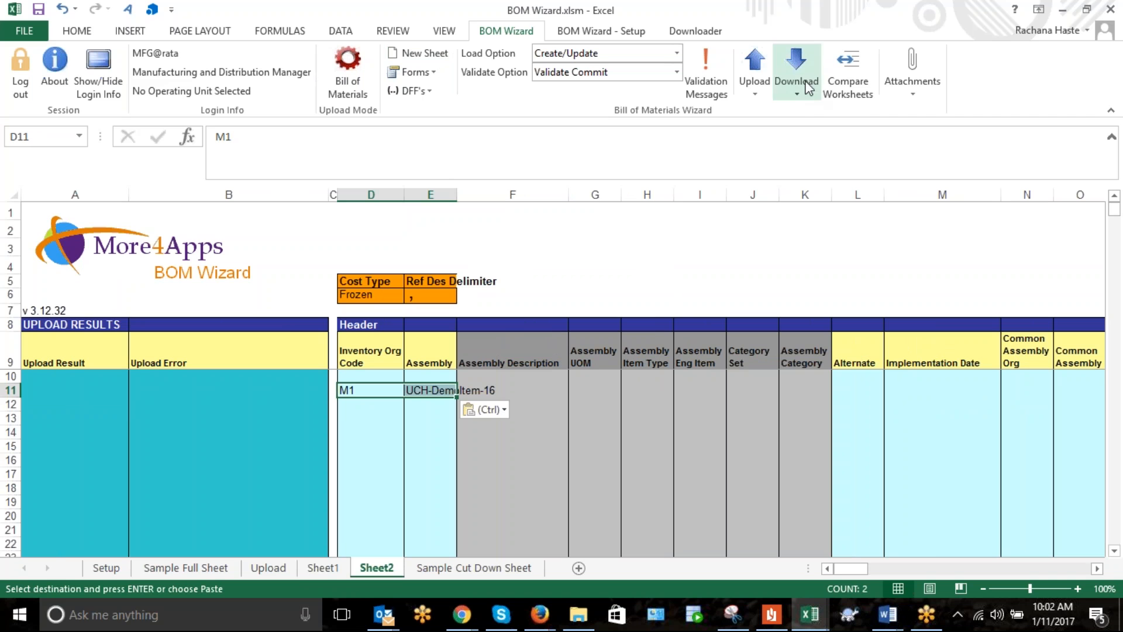
{"action": "left_click", "coordinate": [796, 76]}
{"action": "left_click", "coordinate": [841, 133]}
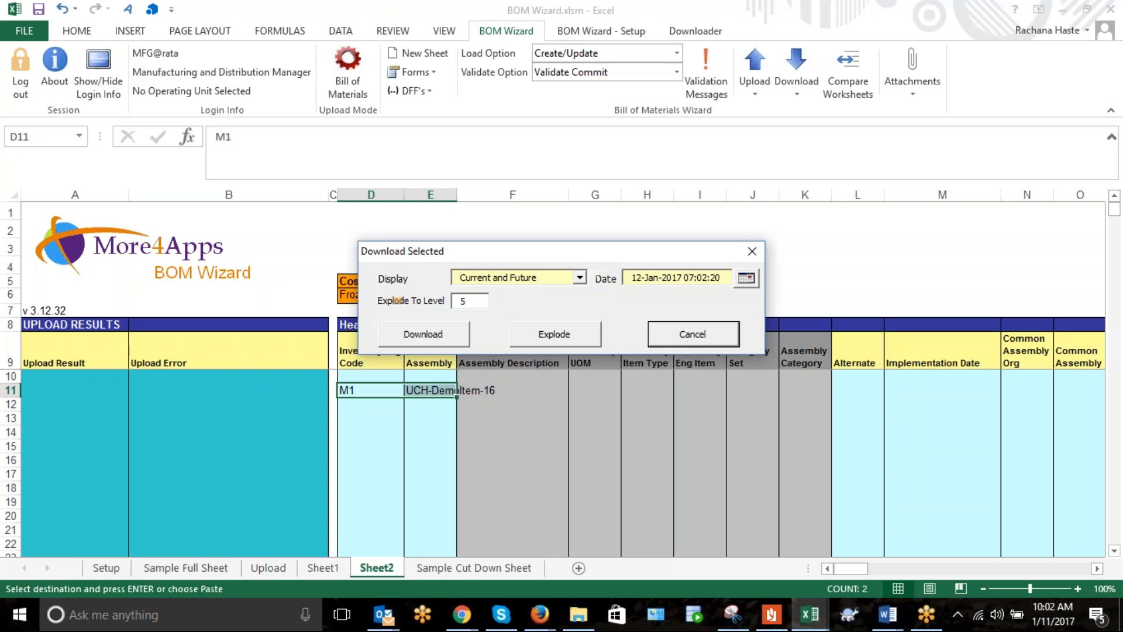
{"action": "left_click", "coordinate": [699, 334]}
{"action": "left_click", "coordinate": [646, 366]}
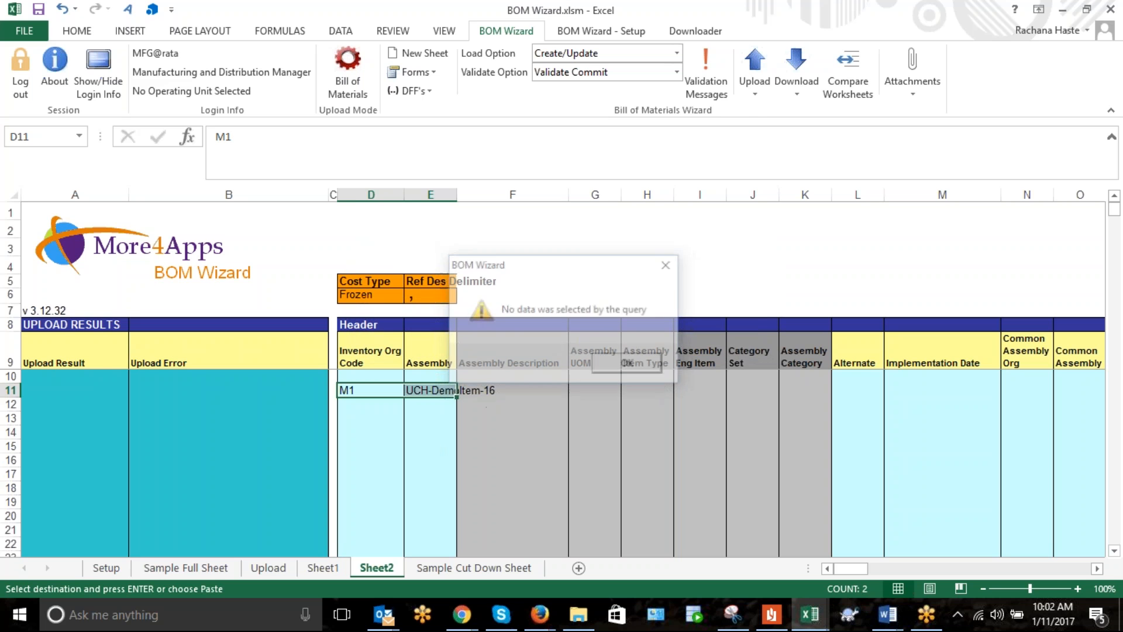
Change the assembly in E11 of Sheet2 to UCH-DemoItem-17.
{"action": "key", "text": "Right"}
{"action": "key", "text": "F2"}
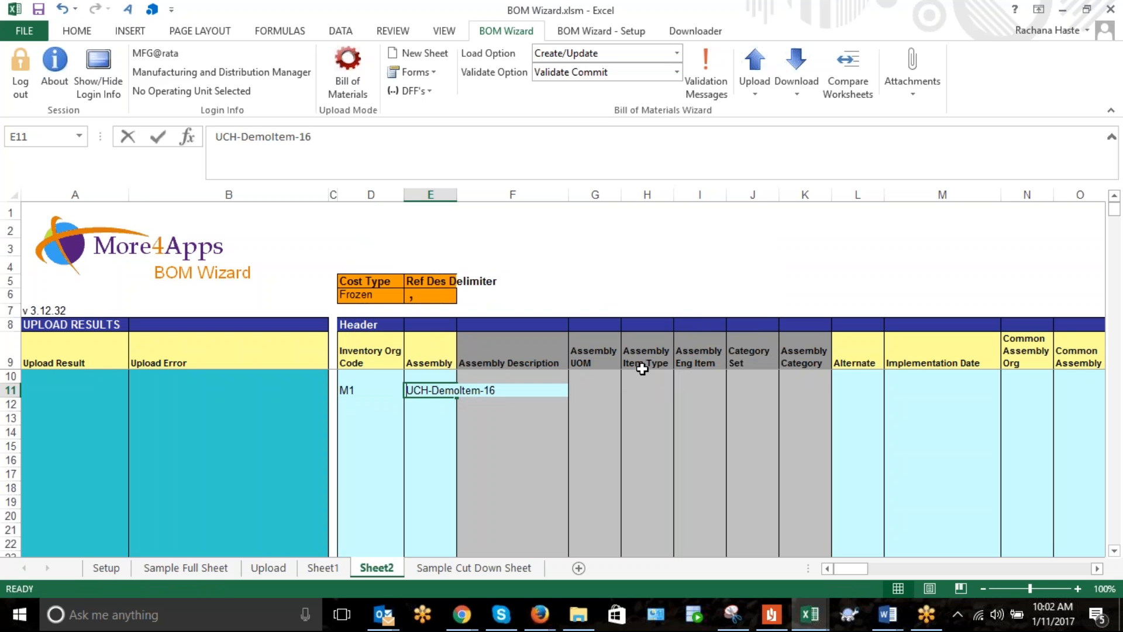
{"action": "key", "text": "BackSpace"}
{"action": "type", "text": "7"}
{"action": "key", "text": "Return"}
{"action": "key", "text": "Up"}
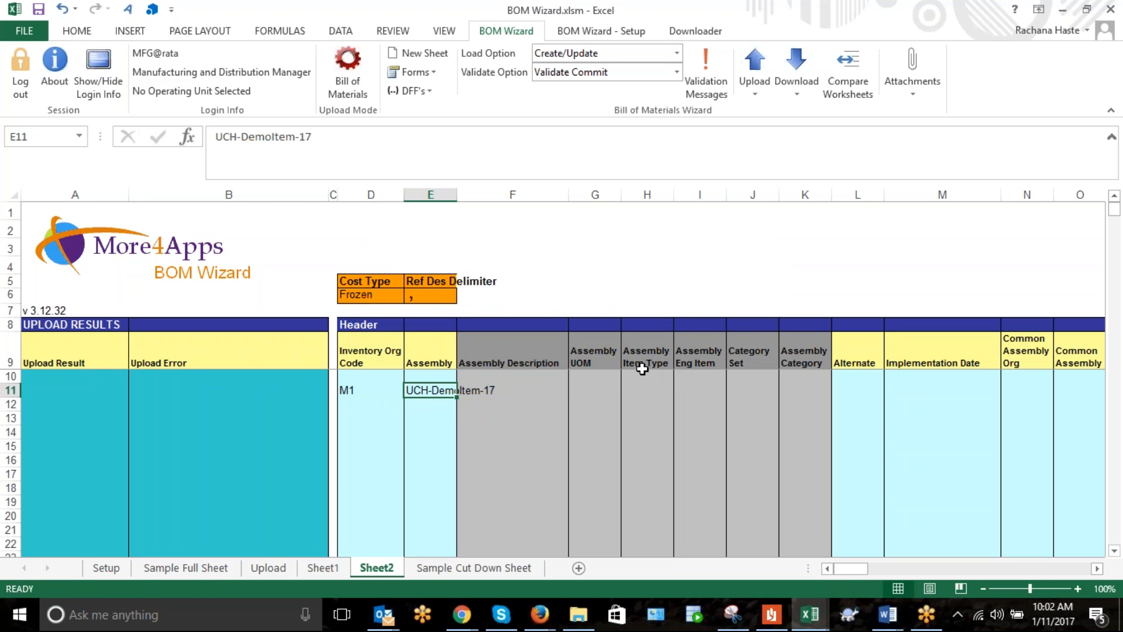
Download the bill of materials for the org code and assembly in D11:E11 of Sheet2 using sheet data, with Display set to All.
{"action": "key", "text": "shift+Left"}
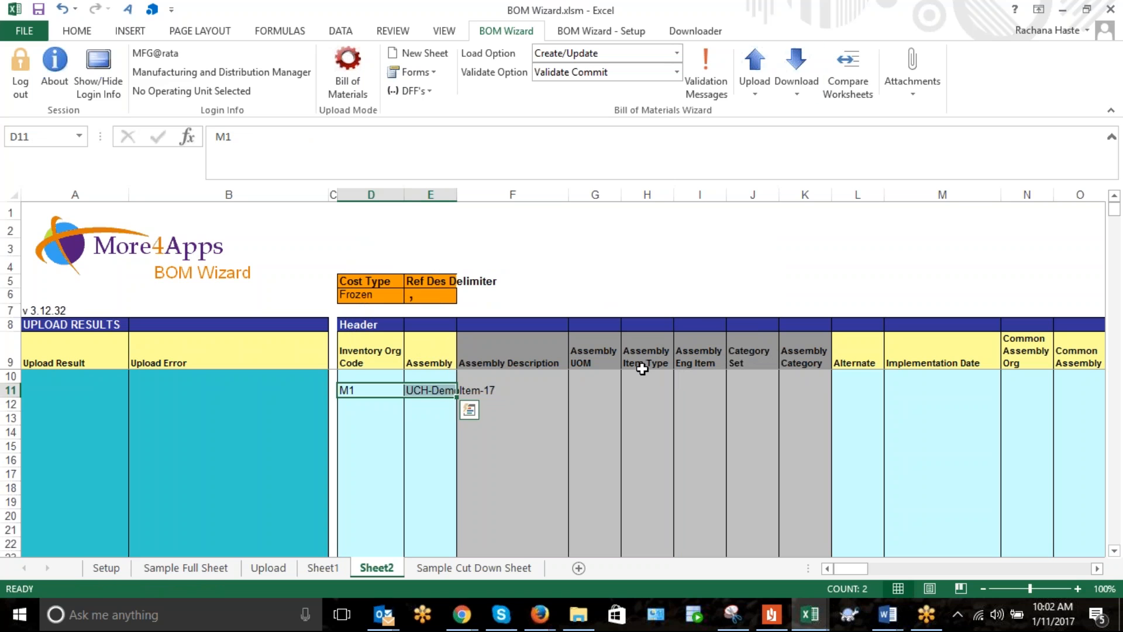
{"action": "left_click", "coordinate": [796, 82]}
{"action": "left_click", "coordinate": [879, 132]}
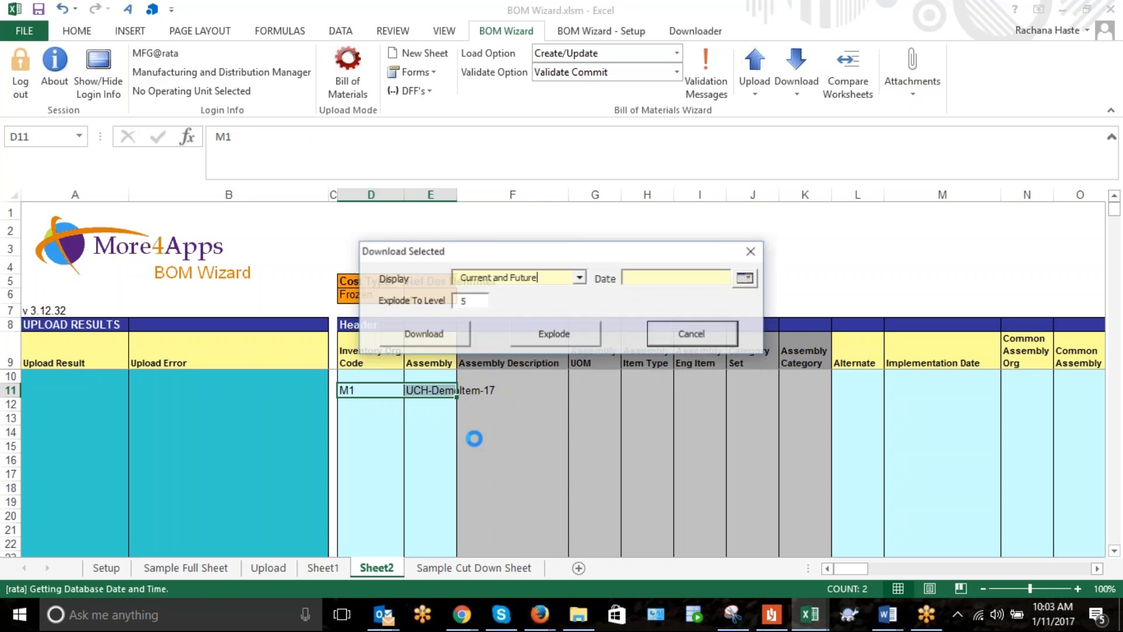
{"action": "left_click", "coordinate": [579, 277]}
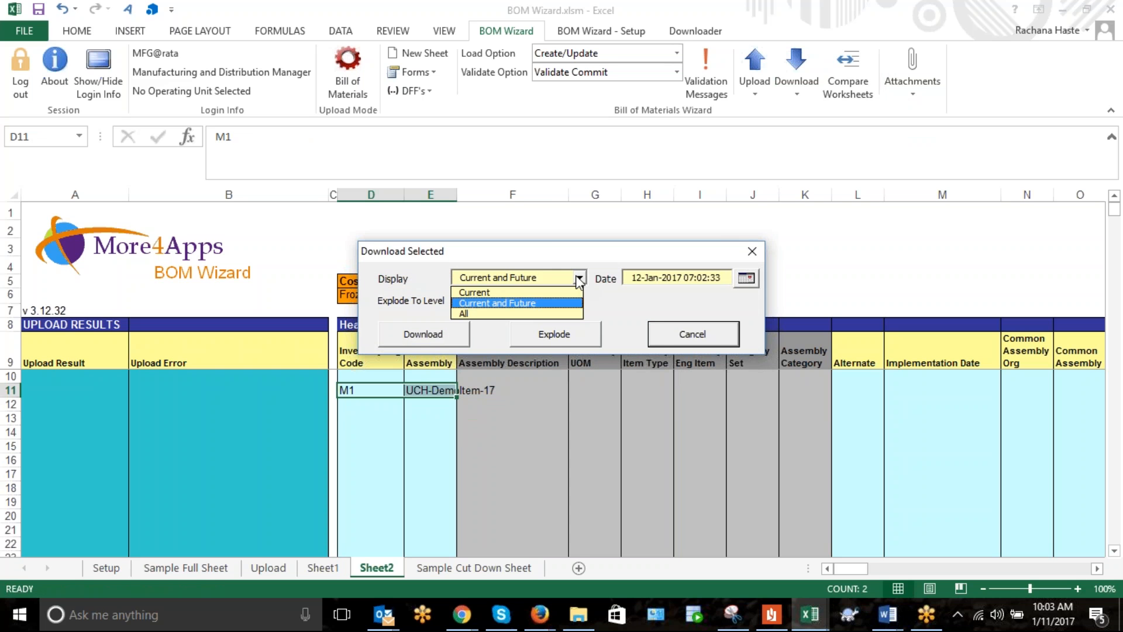
{"action": "left_click", "coordinate": [463, 314]}
{"action": "left_click", "coordinate": [413, 334]}
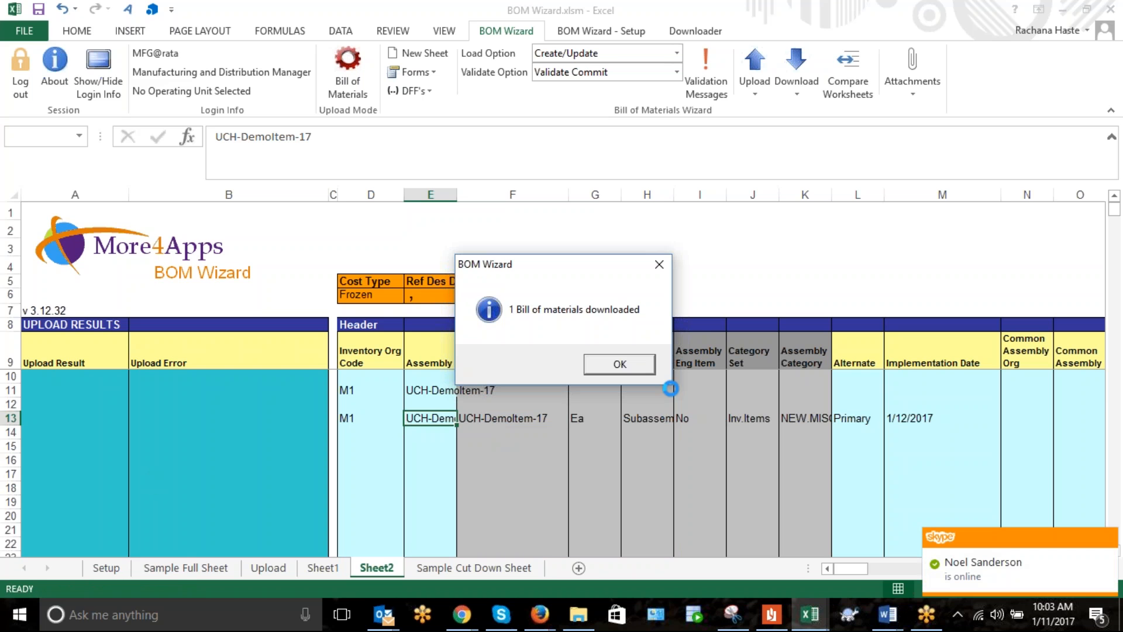
{"action": "left_click", "coordinate": [619, 365]}
Compare Sheet1 with Sheet2 of BOM Wizard.xlsm using the worksheet comparison.
{"action": "left_click", "coordinate": [323, 568]}
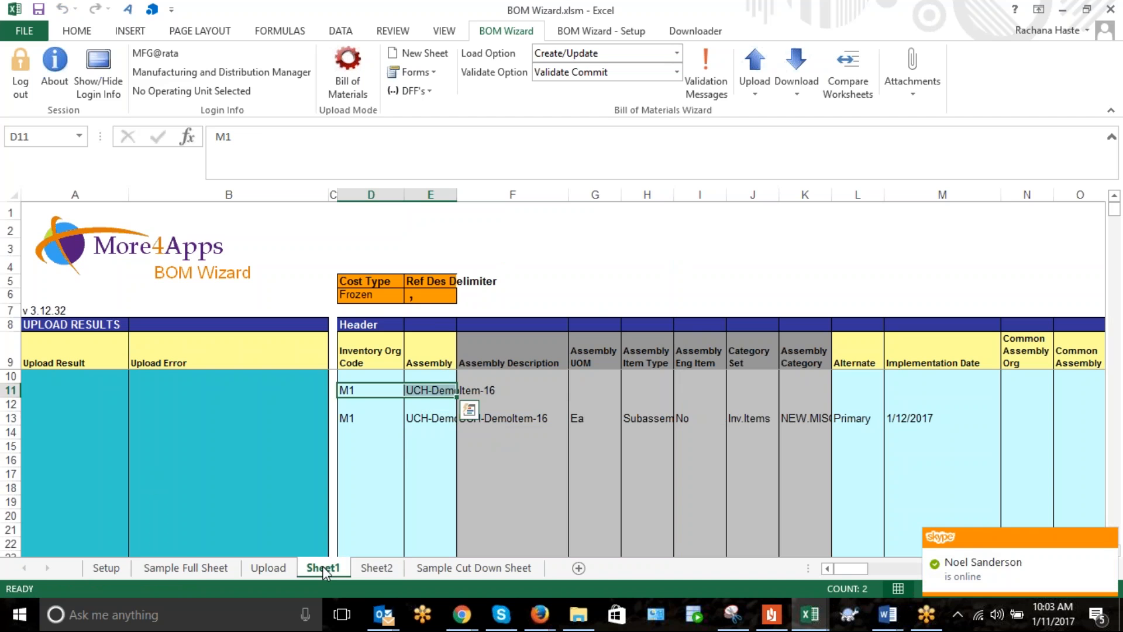
{"action": "left_click", "coordinate": [376, 573]}
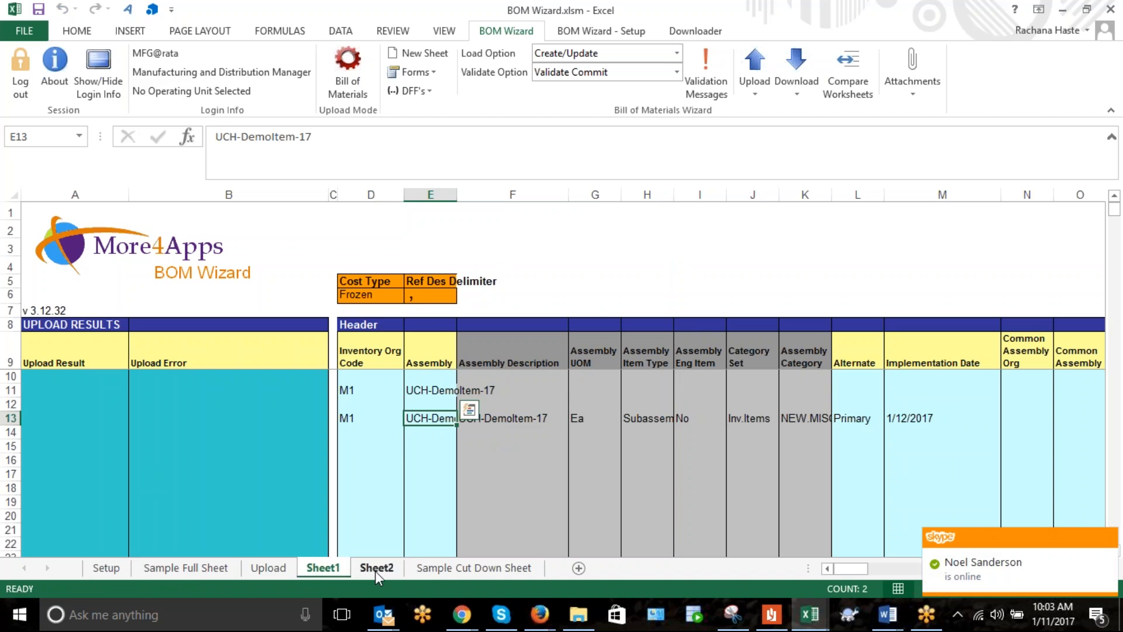
{"action": "left_click", "coordinate": [320, 571]}
{"action": "left_click", "coordinate": [425, 418]}
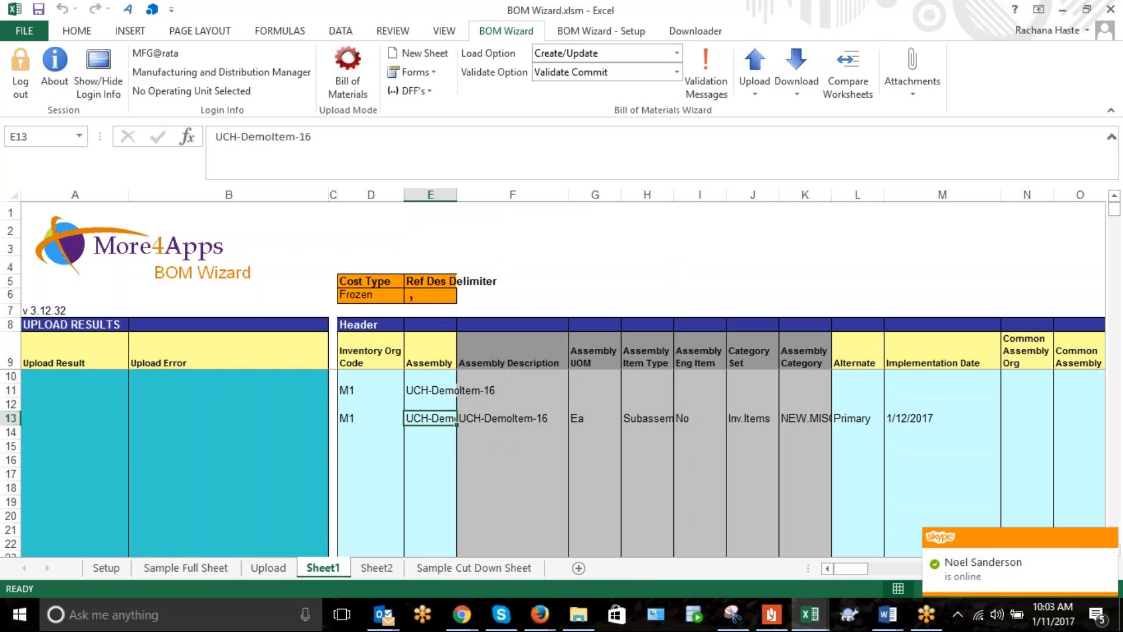
{"action": "left_click", "coordinate": [840, 94]}
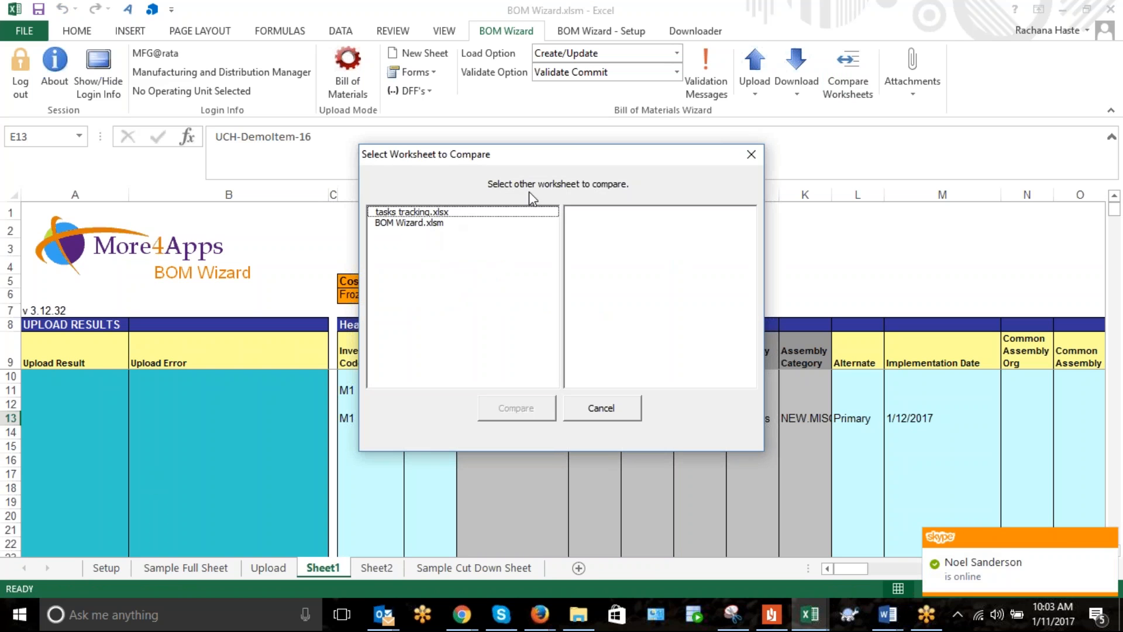
{"action": "left_click", "coordinate": [419, 223]}
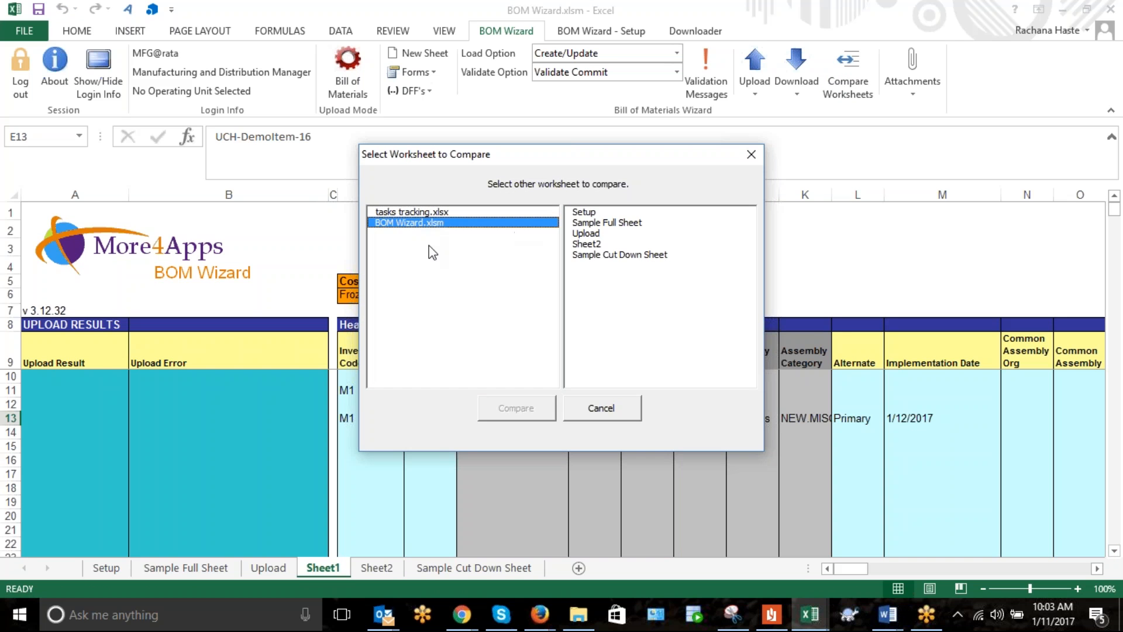
{"action": "left_click", "coordinate": [596, 244]}
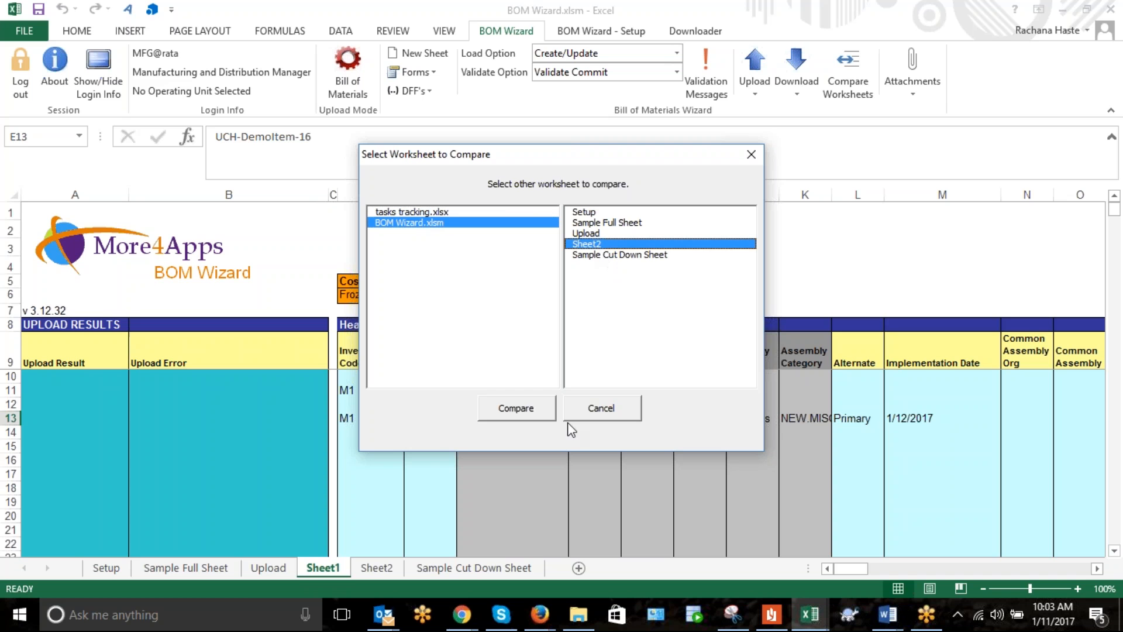
{"action": "left_click", "coordinate": [515, 416]}
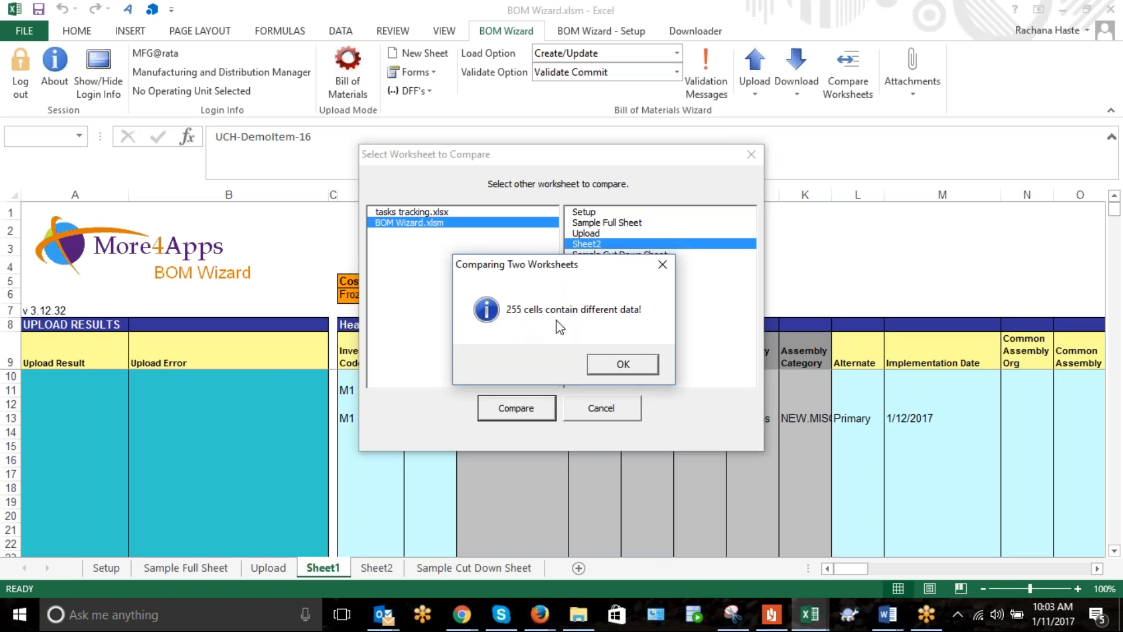
{"action": "left_click", "coordinate": [636, 366]}
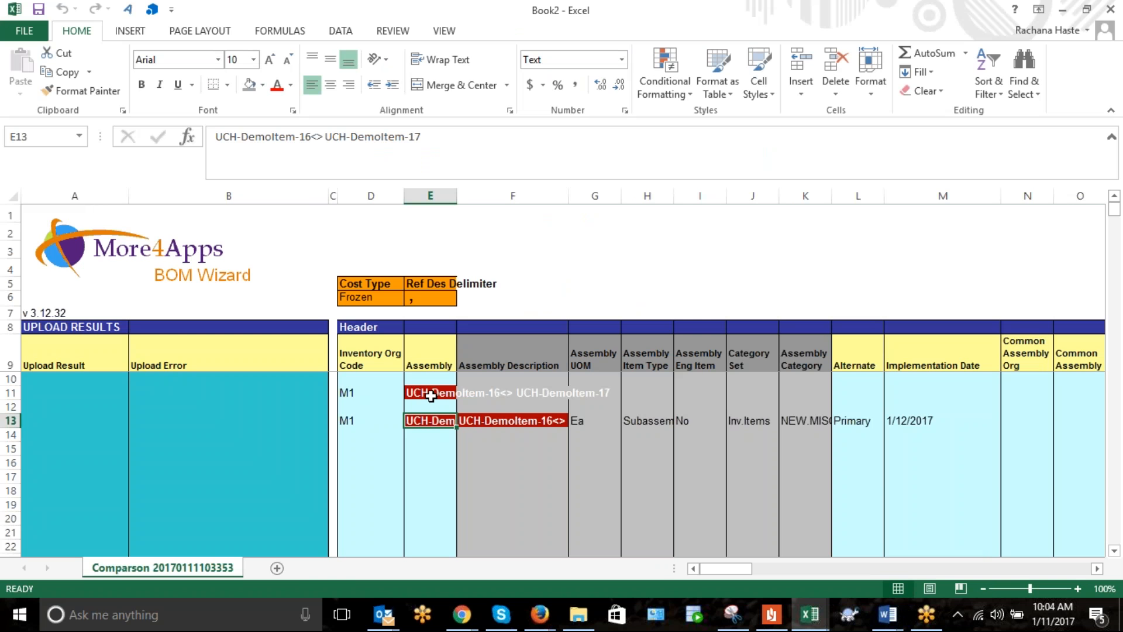
Examine the assembly, revision and revision label differences between the two sheets in the comparison workbook.
{"action": "left_click", "coordinate": [429, 396]}
{"action": "left_click", "coordinate": [430, 421]}
{"action": "left_click_drag", "start_coordinate": [725, 569], "coordinate": [753, 568]}
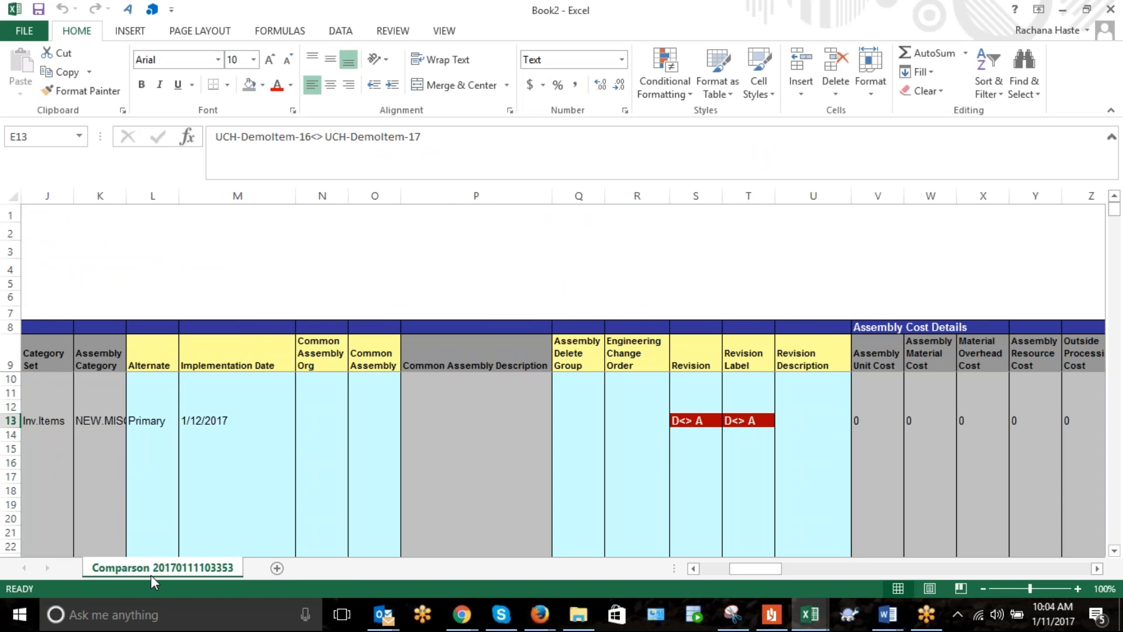
{"action": "left_click", "coordinate": [742, 420]}
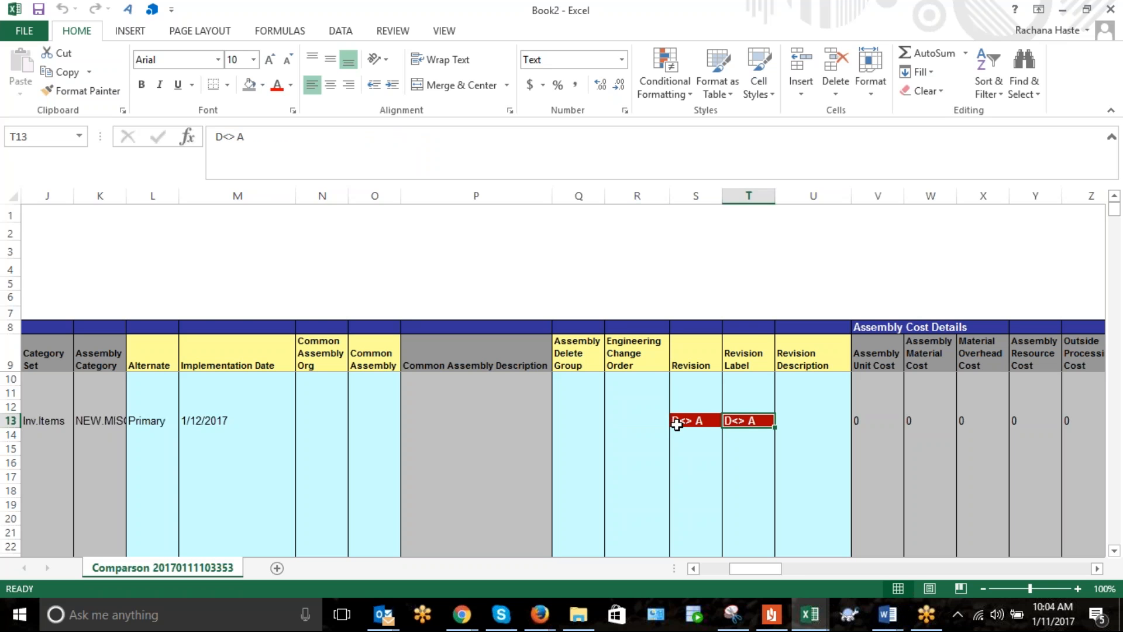
{"action": "left_click", "coordinate": [676, 421]}
{"action": "left_click", "coordinate": [761, 418]}
Examine the component rows of the comparison for item sequence, operation, component item type, quantity per assembly and effective-from date.
{"action": "left_click_drag", "start_coordinate": [769, 567], "coordinate": [822, 569]}
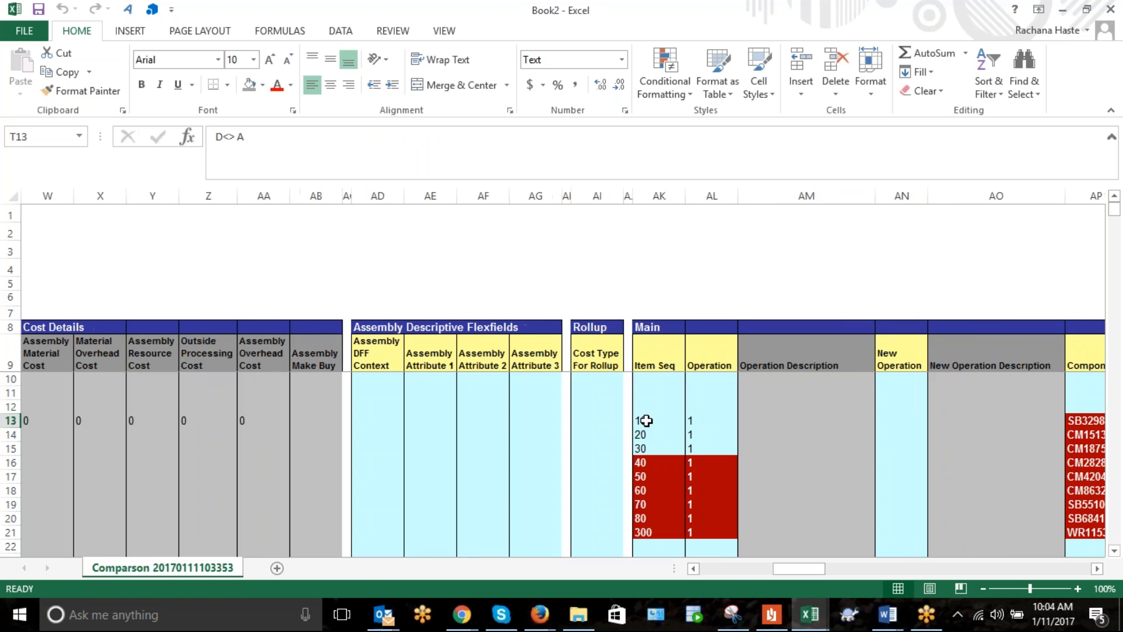
{"action": "left_click", "coordinate": [673, 422]}
{"action": "left_click_drag", "start_coordinate": [680, 429], "coordinate": [728, 451]}
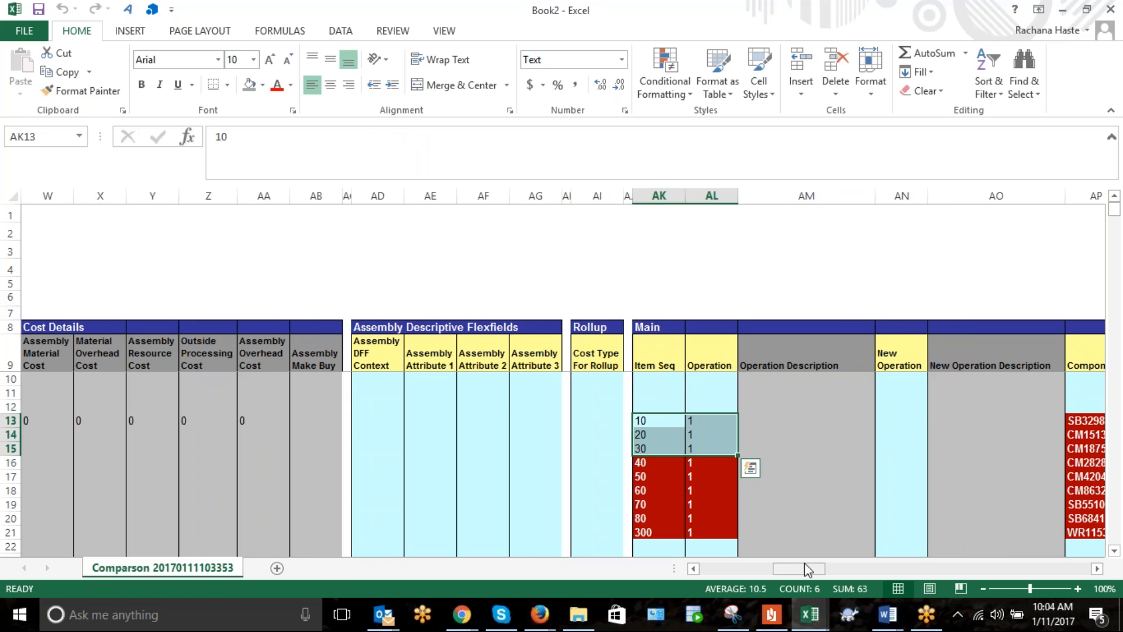
{"action": "left_click_drag", "start_coordinate": [806, 572], "coordinate": [843, 578]}
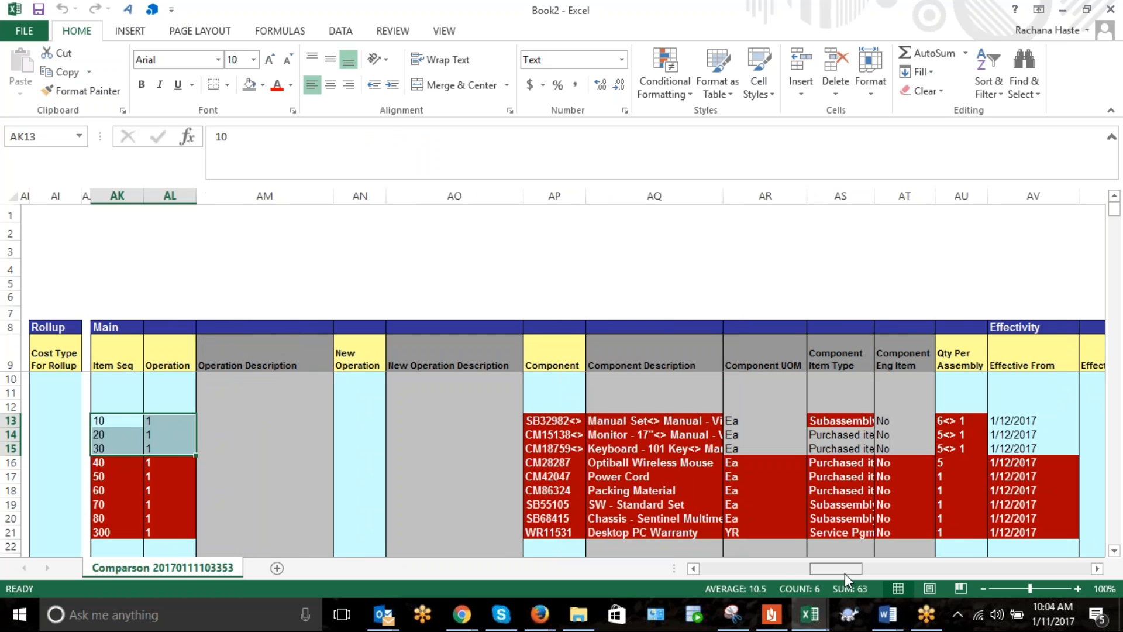
{"action": "left_click_drag", "start_coordinate": [846, 437], "coordinate": [847, 445]}
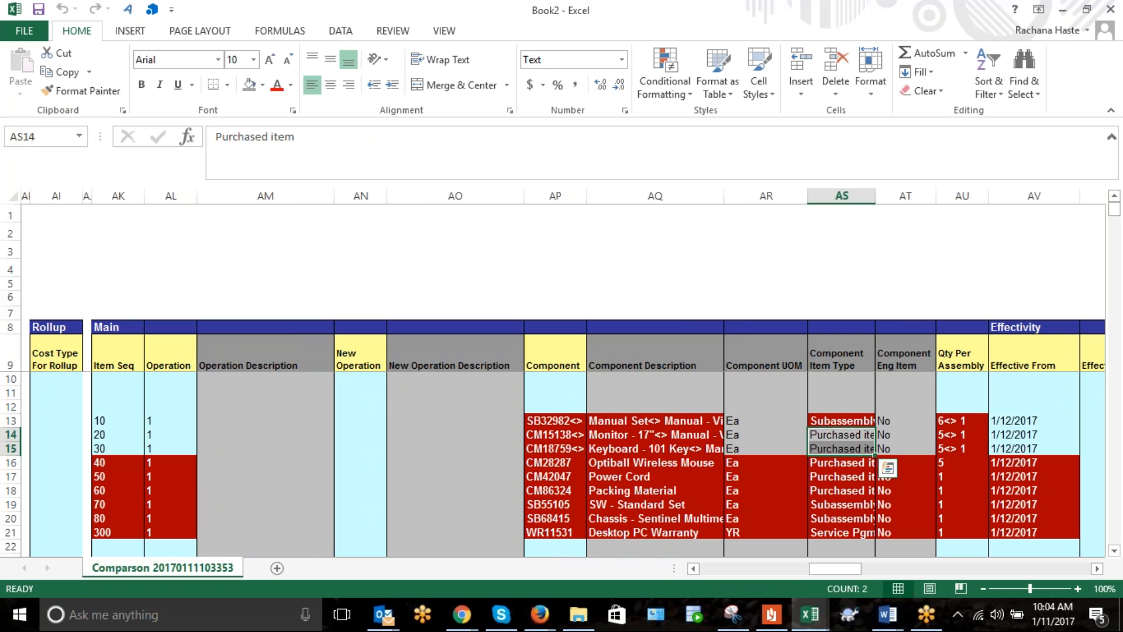
{"action": "left_click", "coordinate": [843, 422]}
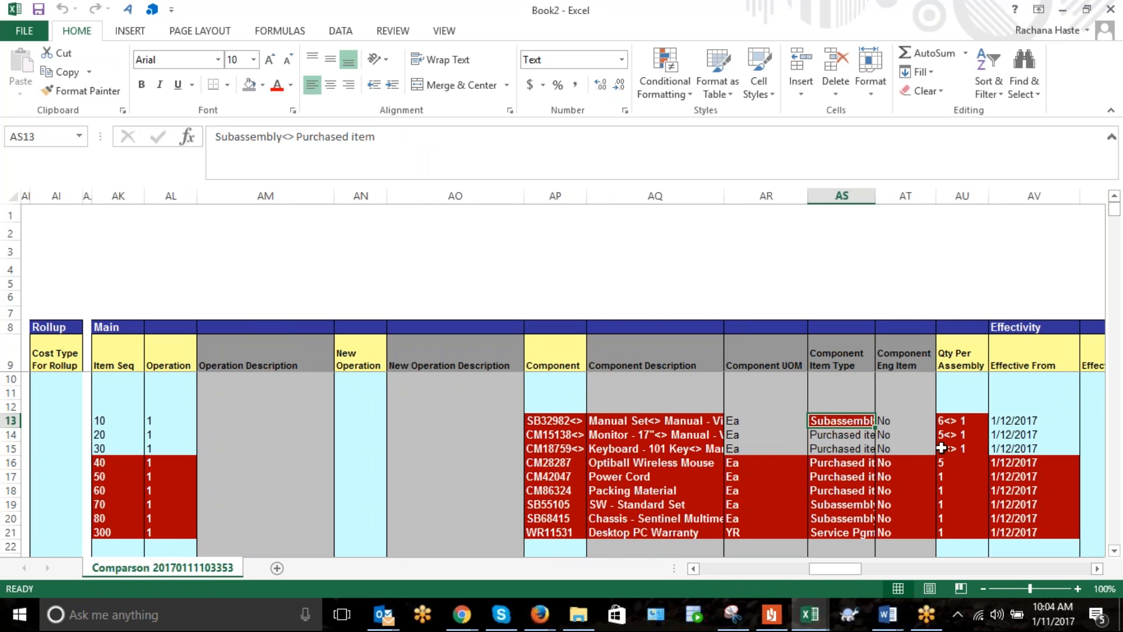
{"action": "left_click", "coordinate": [962, 422]}
{"action": "left_click", "coordinate": [962, 450]}
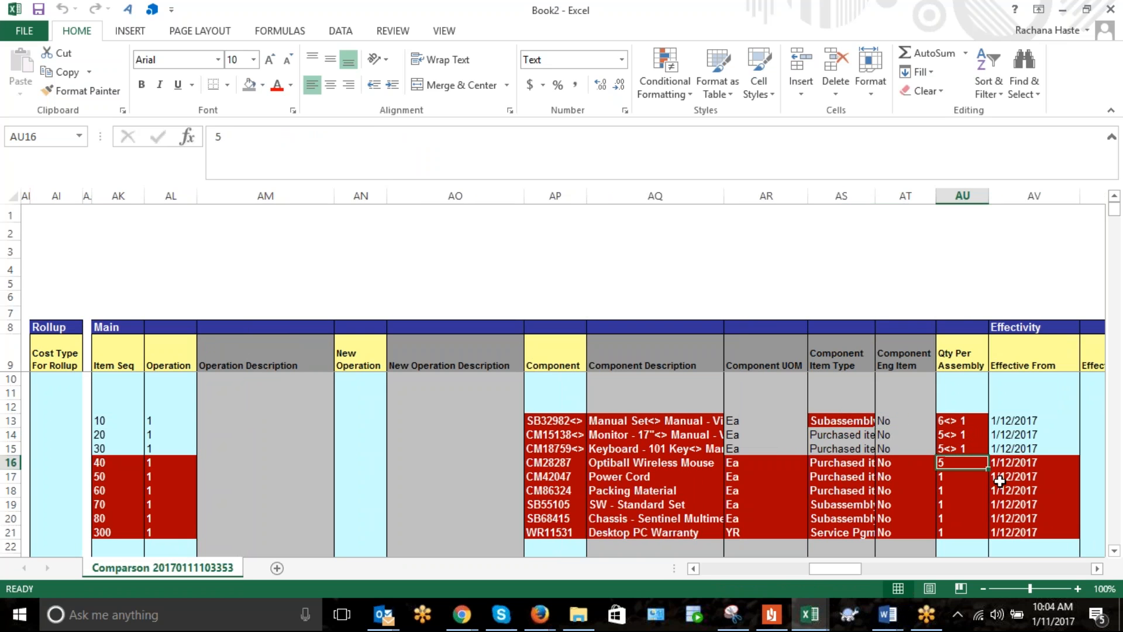
{"action": "left_click_drag", "start_coordinate": [1022, 422], "coordinate": [1017, 450]}
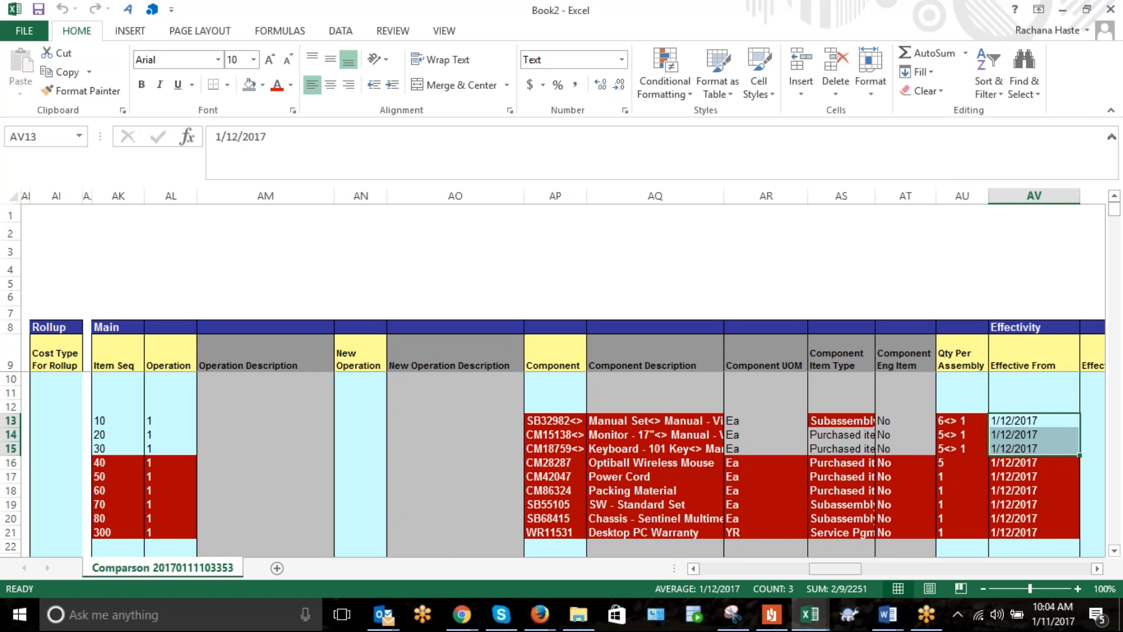
Examine the Planning columns of the comparison, checking Enforce Integer Requirements and Planning Percent for the first components.
{"action": "scroll", "coordinate": [976, 502], "scroll_direction": "right", "scroll_amount": 3}
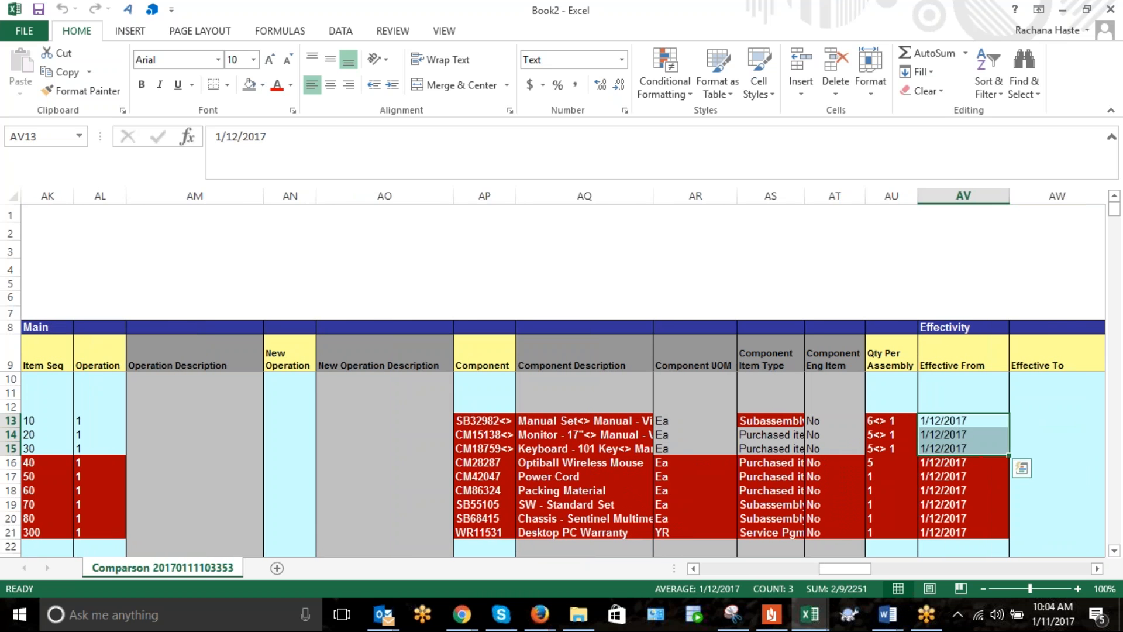
{"action": "scroll", "coordinate": [859, 573], "scroll_direction": "right", "scroll_amount": 2}
{"action": "left_click_drag", "start_coordinate": [859, 574], "coordinate": [899, 571]}
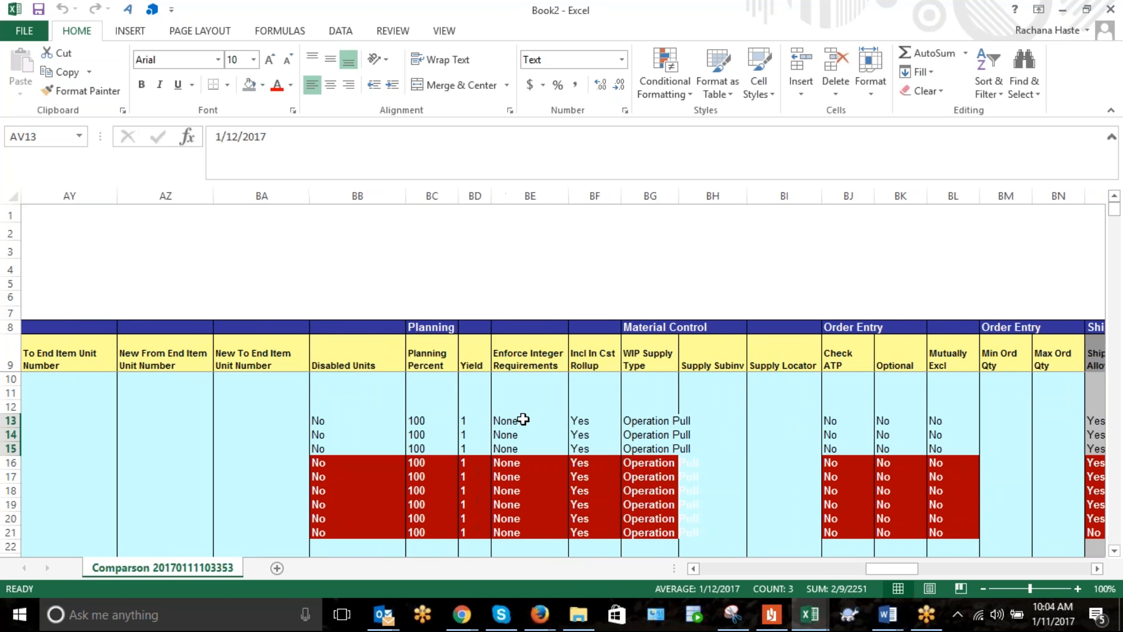
{"action": "left_click", "coordinate": [521, 421]}
{"action": "left_click_drag", "start_coordinate": [441, 421], "coordinate": [435, 443]}
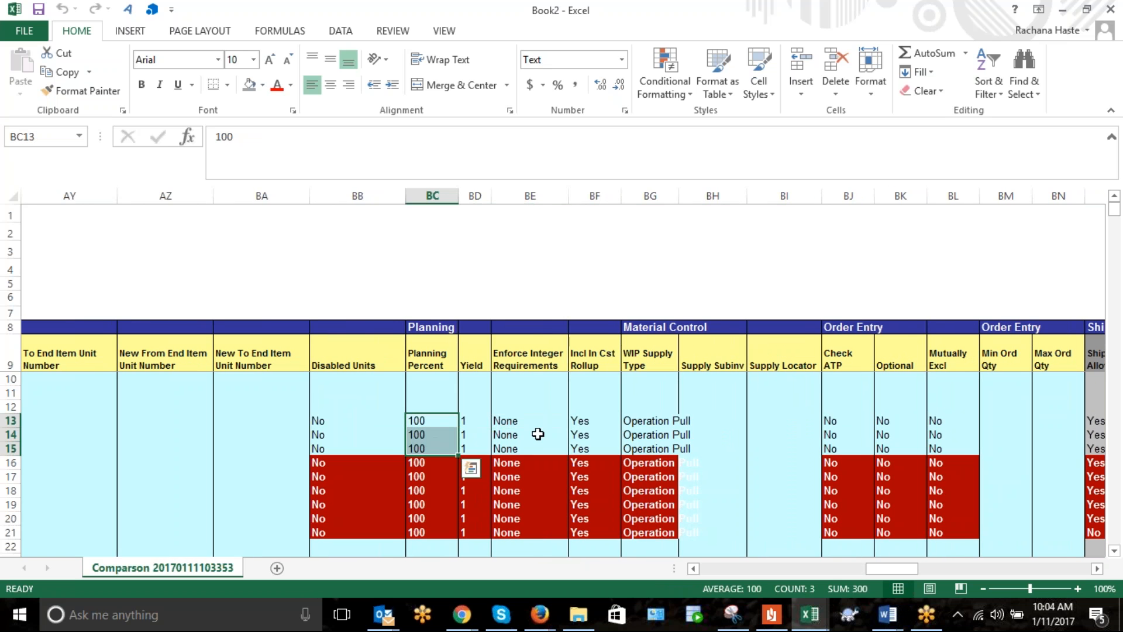
Compare the first three component rows with the highlighted rows across Disabled Units, Planning and WIP Supply Type.
{"action": "left_click_drag", "start_coordinate": [526, 420], "coordinate": [649, 447]}
{"action": "left_click", "coordinate": [431, 422]}
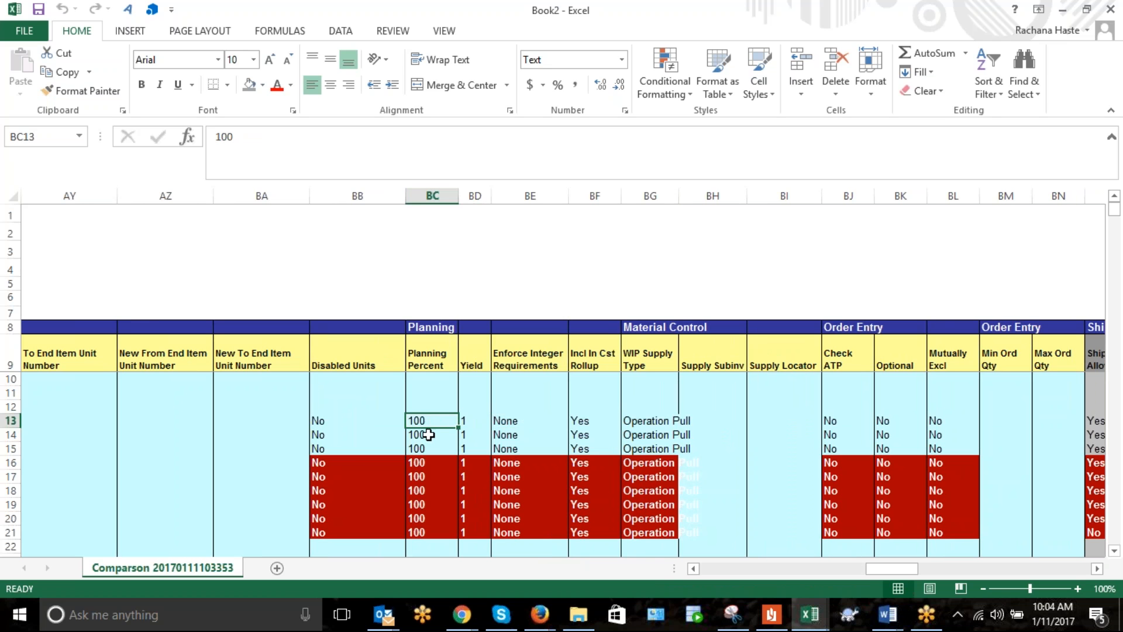
{"action": "left_click", "coordinate": [428, 439]}
{"action": "left_click_drag", "start_coordinate": [362, 422], "coordinate": [672, 448]}
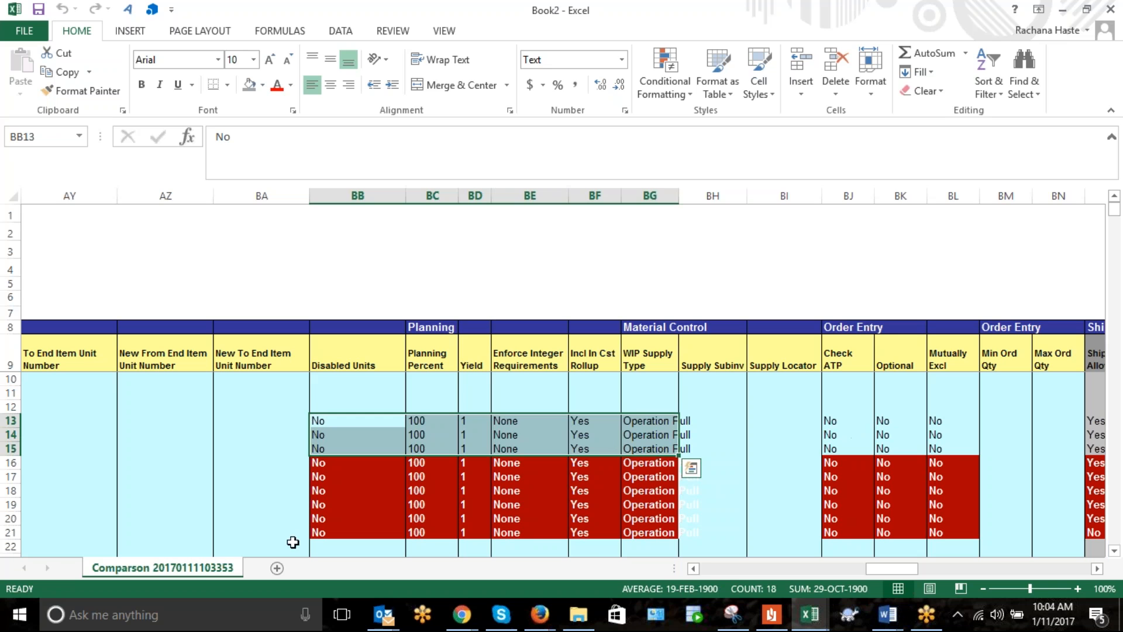
{"action": "left_click", "coordinate": [579, 463]}
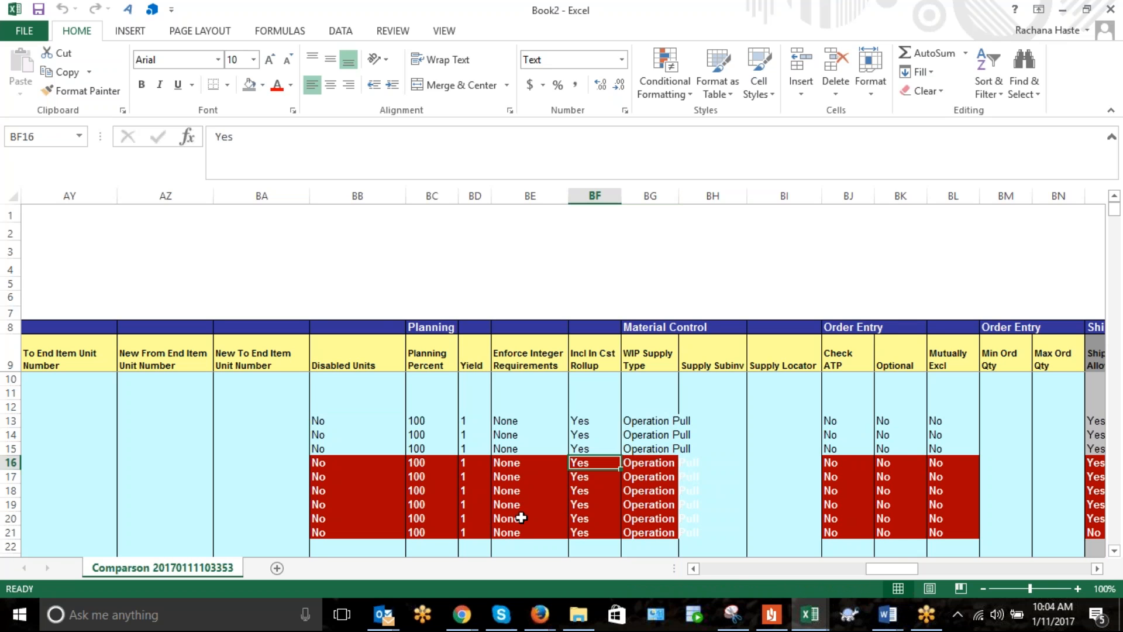
Examine the Header columns of the comparison, checking the Inventory Org Code of the M1 assembly row.
{"action": "left_click_drag", "start_coordinate": [901, 567], "coordinate": [708, 582]}
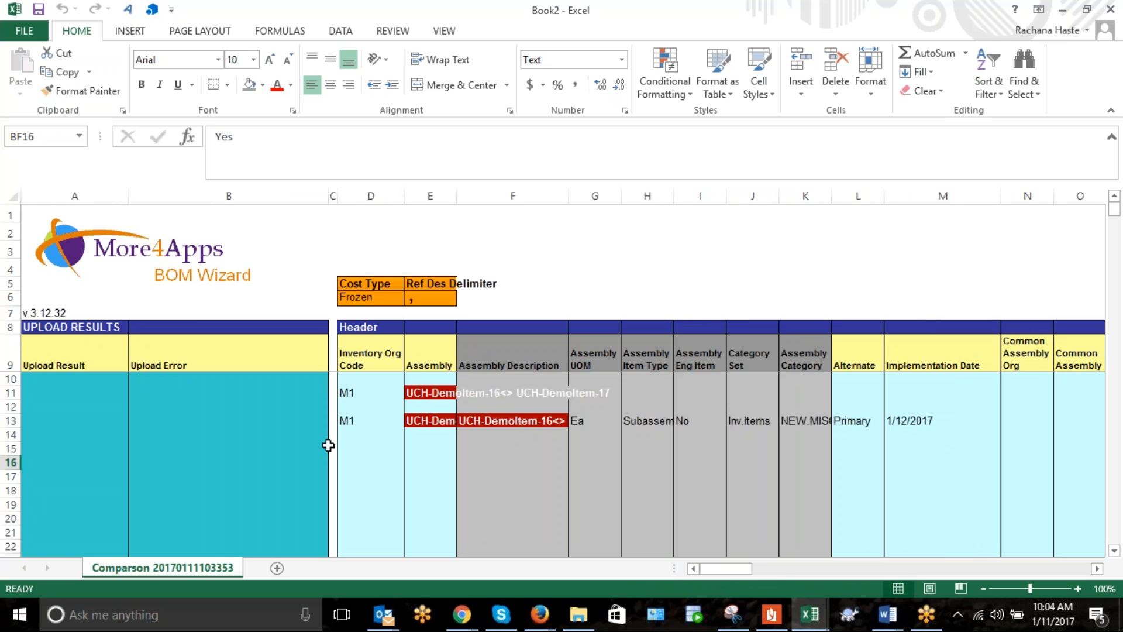
{"action": "left_click", "coordinate": [363, 420]}
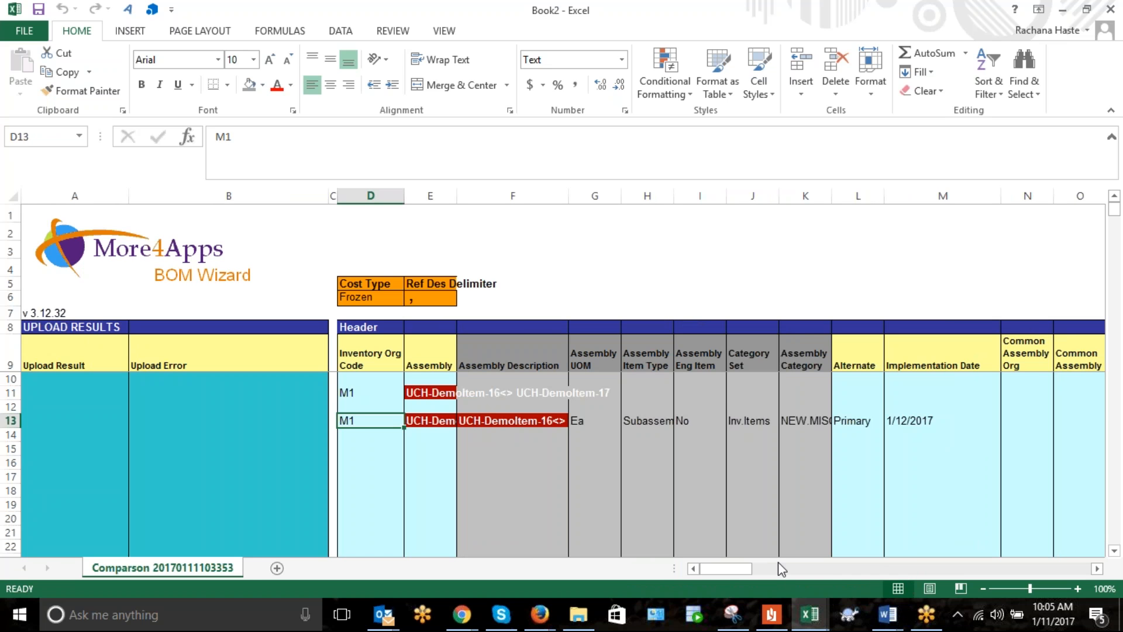
{"action": "left_click", "coordinate": [389, 436]}
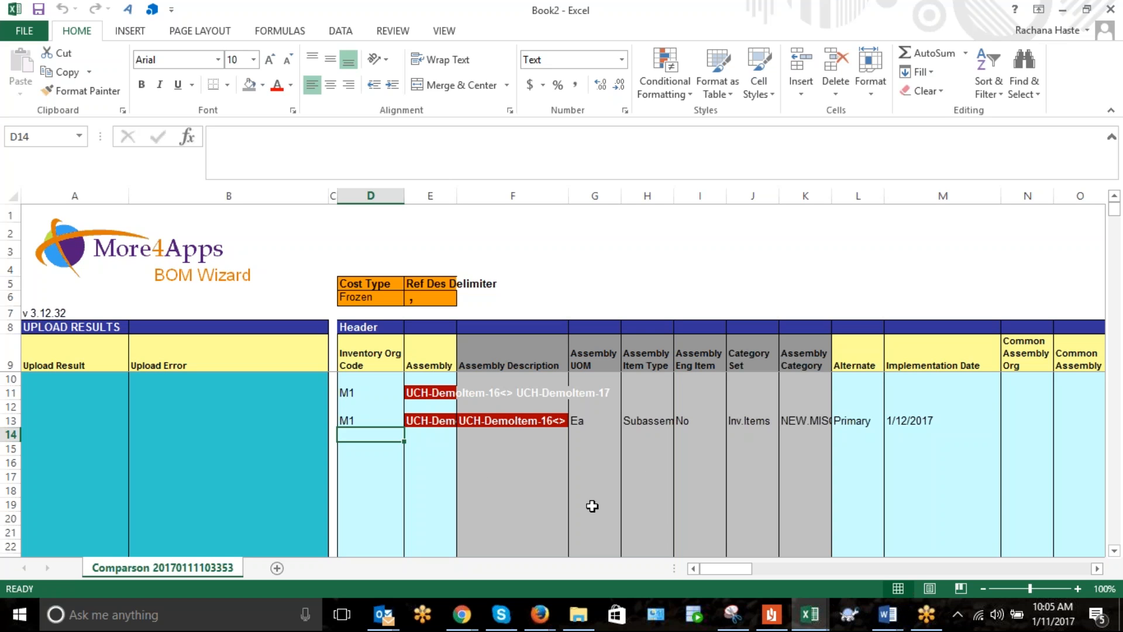
Switch to BOM Wizard.xlsm and review the header and component columns of UCH-DemoItem-16 on Sheet1.
{"action": "left_click", "coordinate": [810, 625]}
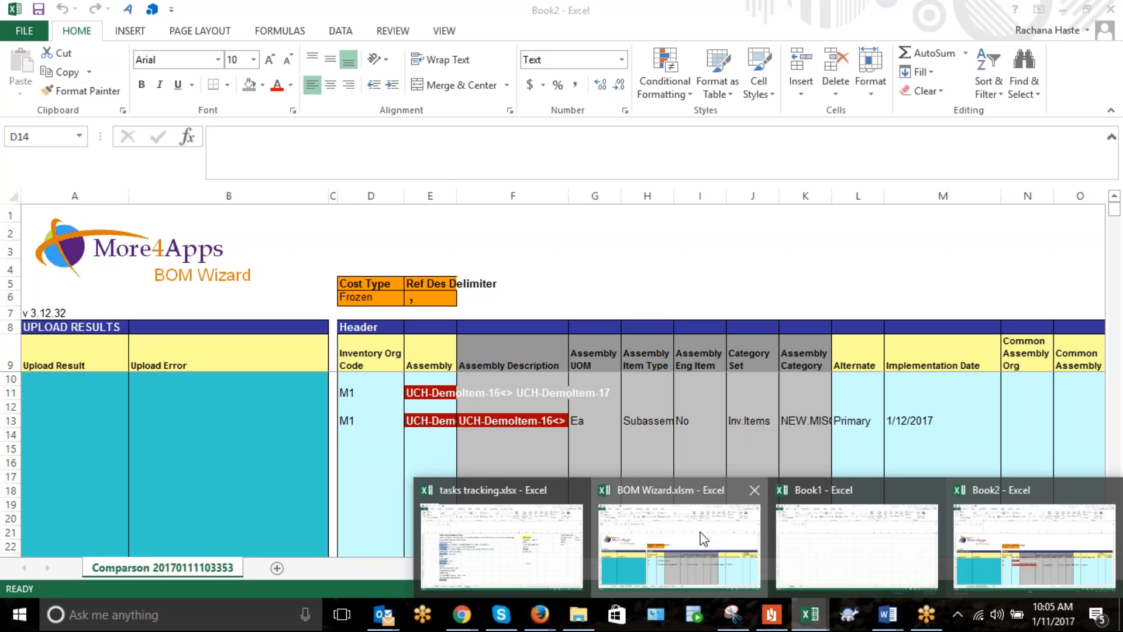
{"action": "left_click", "coordinate": [704, 538]}
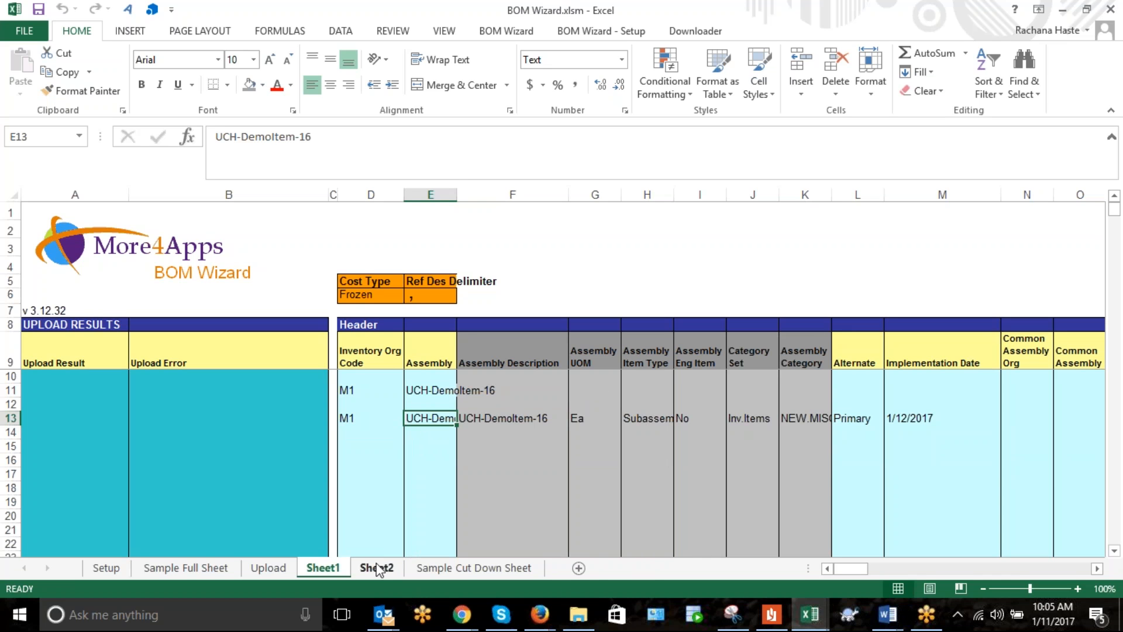
{"action": "left_click_drag", "start_coordinate": [842, 569], "coordinate": [913, 567]}
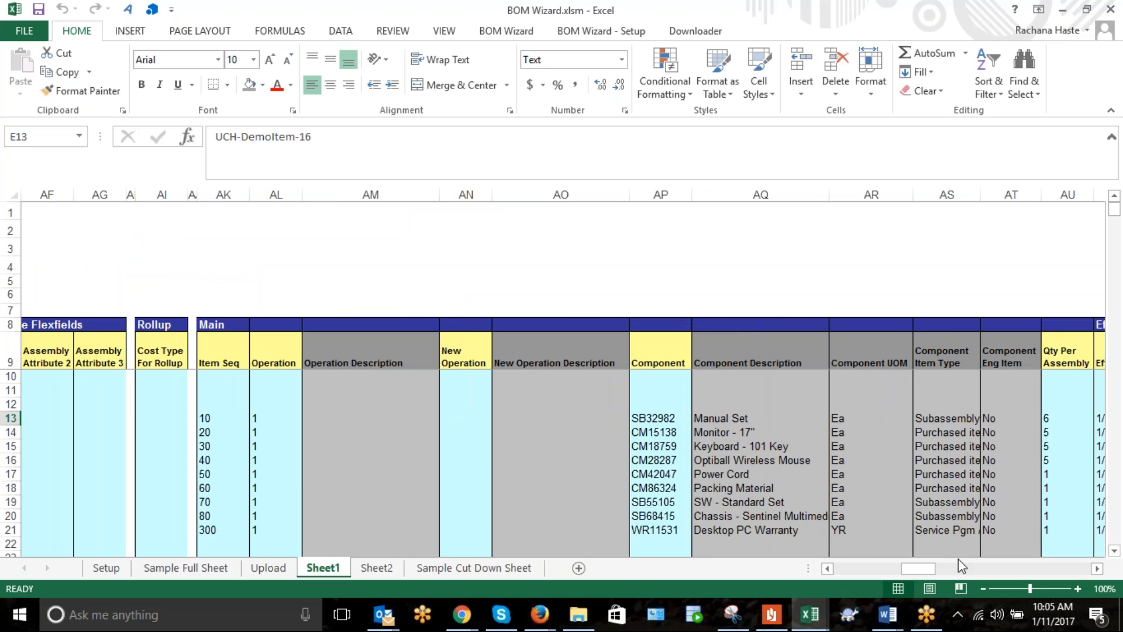
{"action": "left_click_drag", "start_coordinate": [924, 571], "coordinate": [847, 579]}
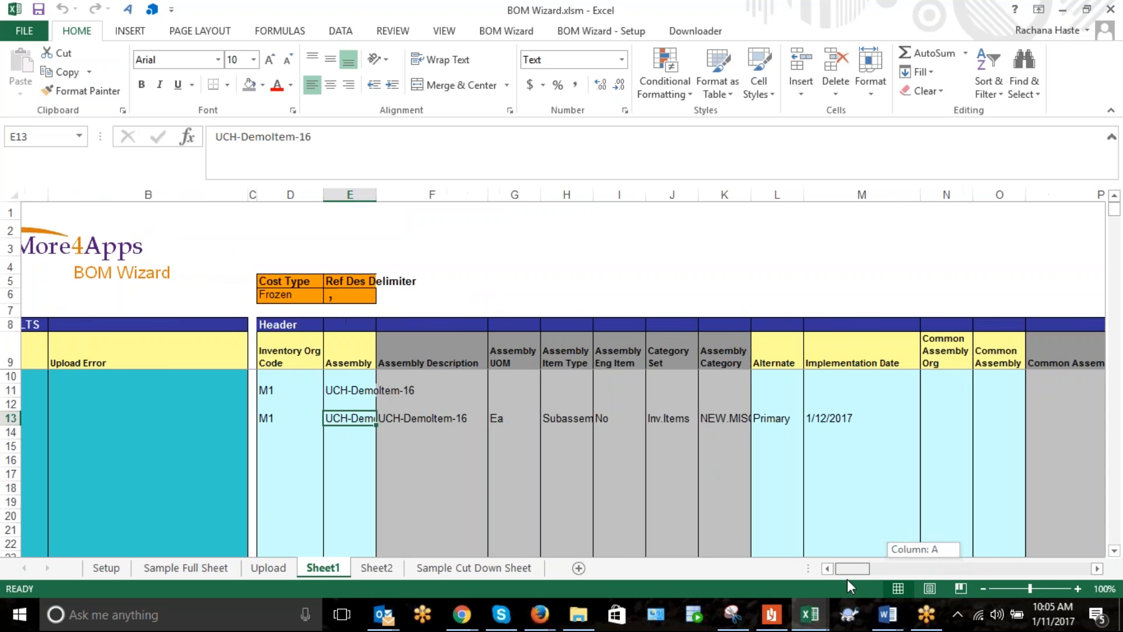
{"action": "left_click", "coordinate": [515, 420]}
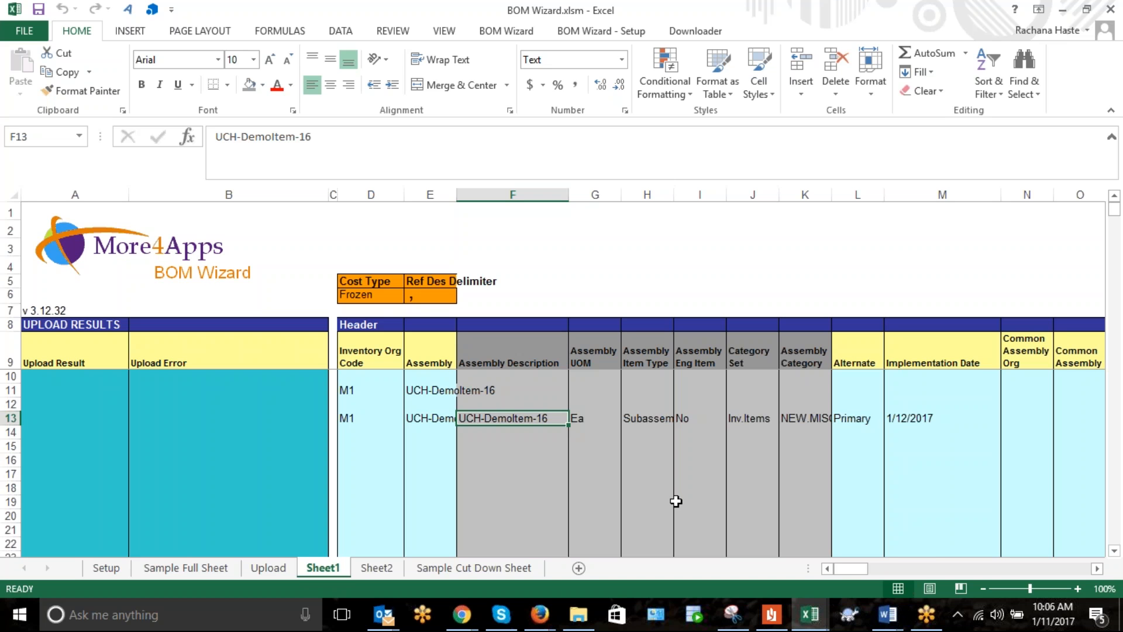
{"action": "mouse_move", "coordinate": [851, 569]}
{"action": "left_mouse_down"}
{"action": "mouse_move", "coordinate": [879, 568]}
{"action": "mouse_move", "coordinate": [848, 571]}
{"action": "left_mouse_up"}
Review the instructions on the Setup sheet, glance at Sample Full Sheet, and open the Upload sheet.
{"action": "left_click", "coordinate": [107, 565]}
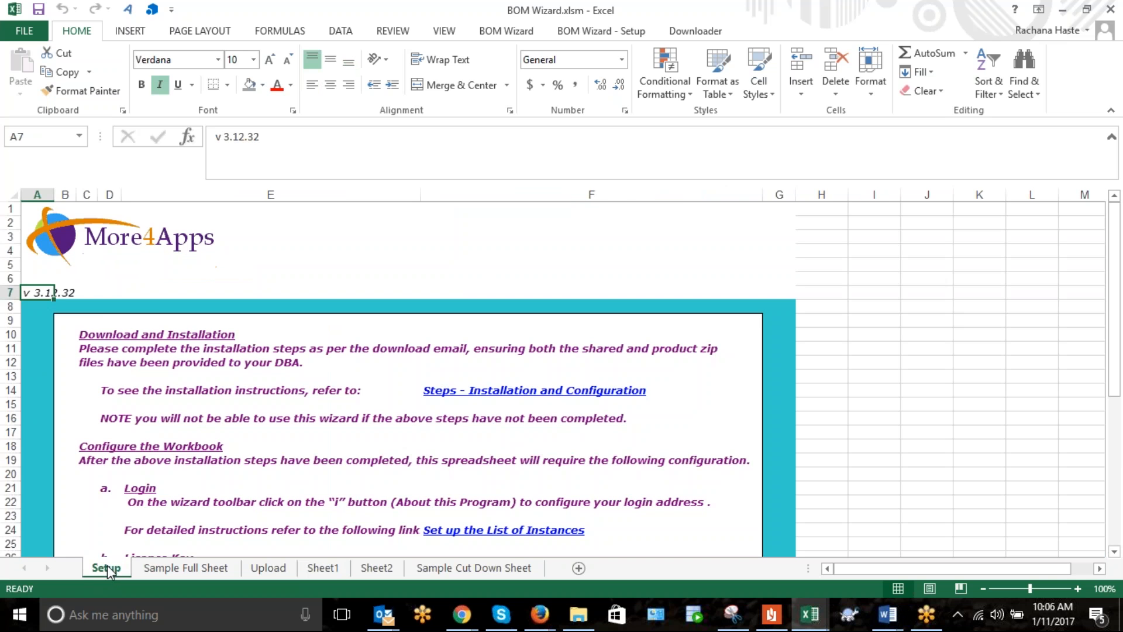
{"action": "scroll", "coordinate": [566, 414], "scroll_direction": "down", "scroll_amount": 3}
{"action": "scroll", "coordinate": [566, 415], "scroll_direction": "down", "scroll_amount": 5}
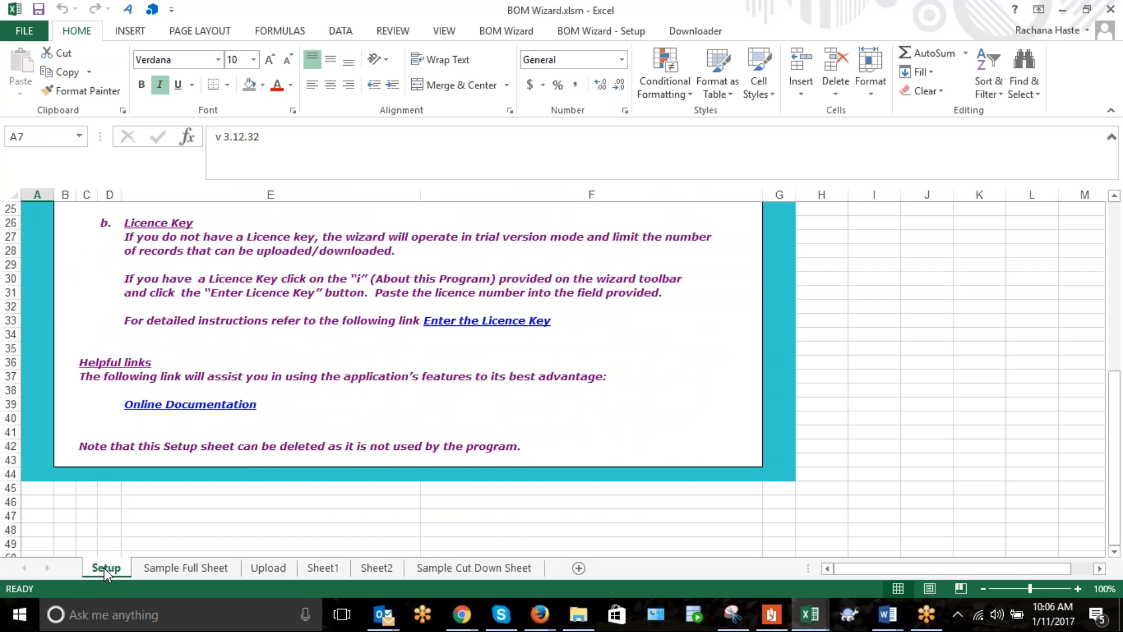
{"action": "left_click", "coordinate": [167, 568]}
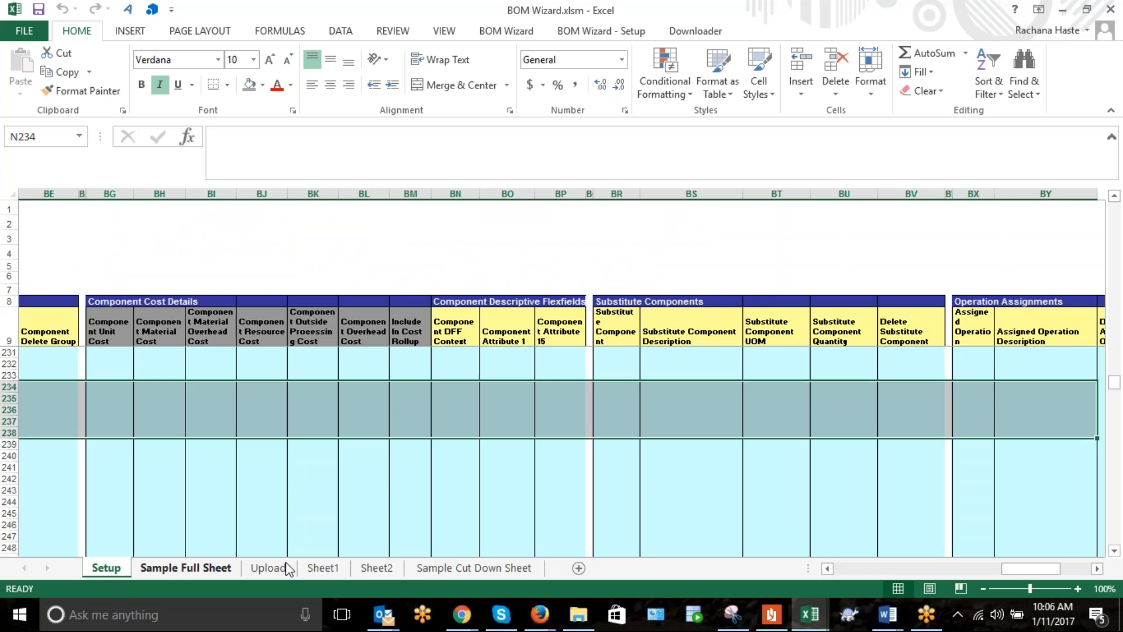
{"action": "left_click", "coordinate": [282, 566]}
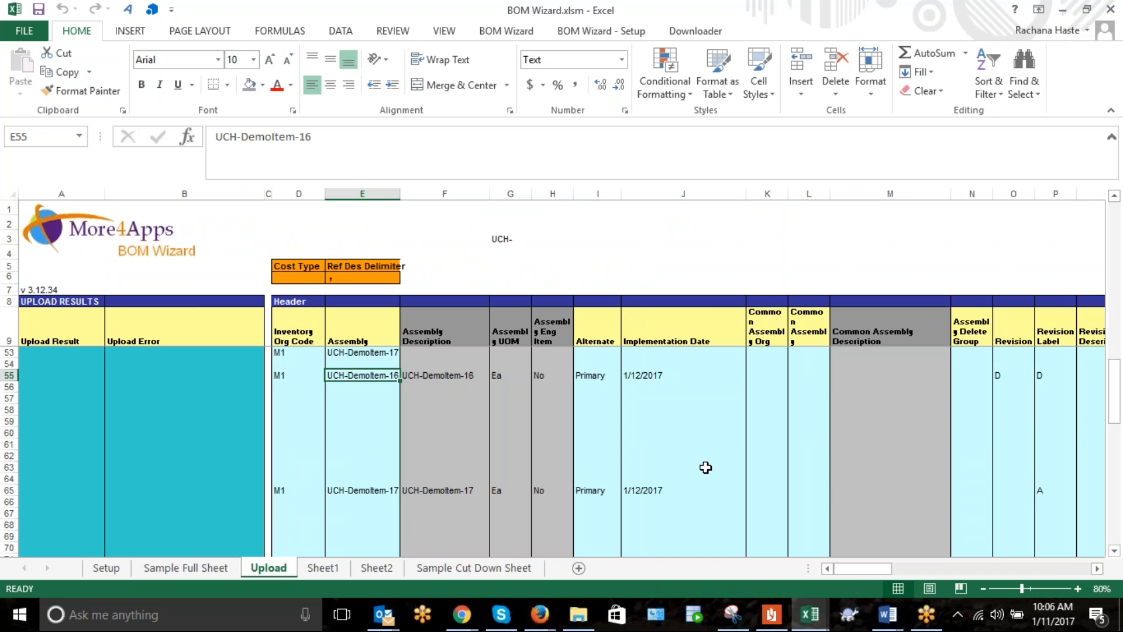
Review the available BOM Wizard commands and its setup options from the Upload sheet.
{"action": "left_click", "coordinate": [509, 32]}
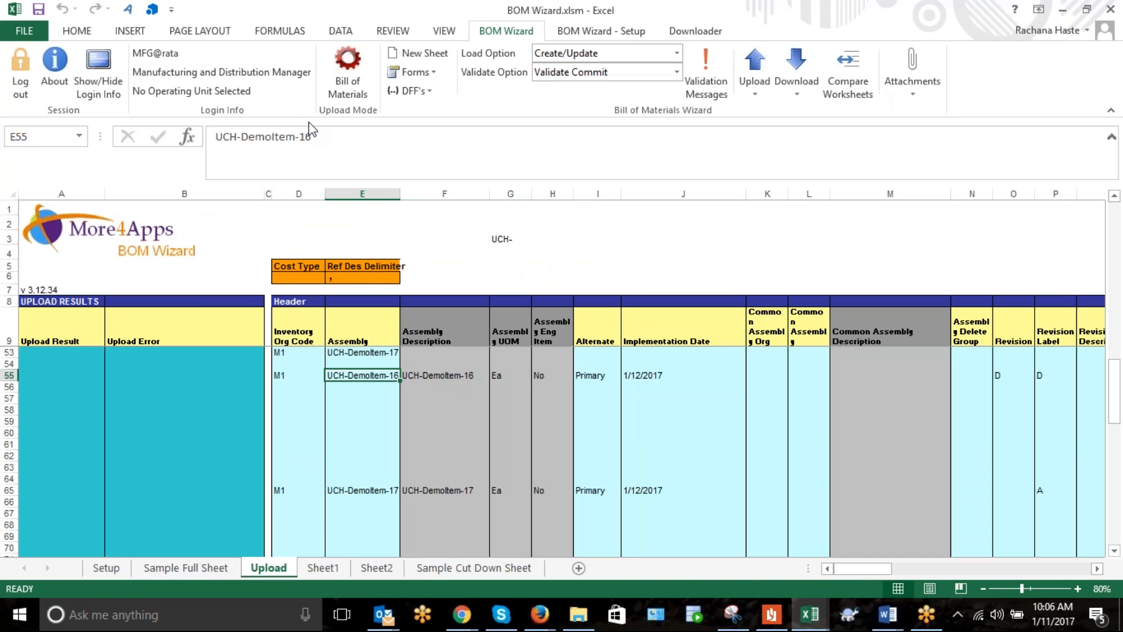
{"action": "left_click", "coordinate": [511, 375]}
{"action": "left_click", "coordinate": [601, 32]}
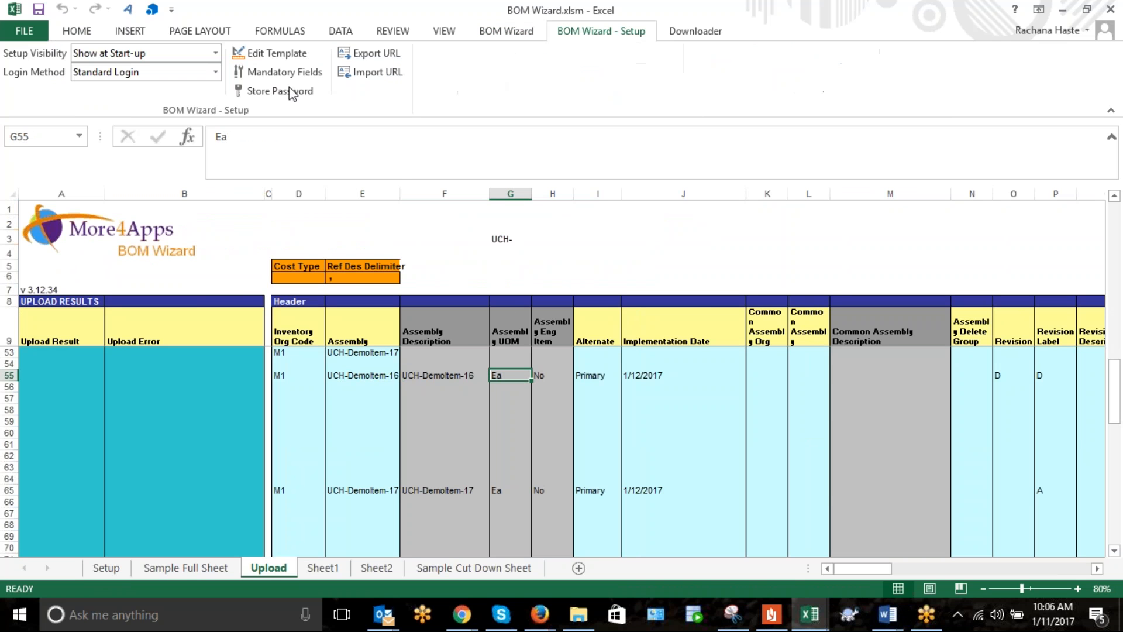
Search header row 9 of the Upload sheet for "plan" to locate the Planning Percent column.
{"action": "left_click", "coordinate": [426, 328]}
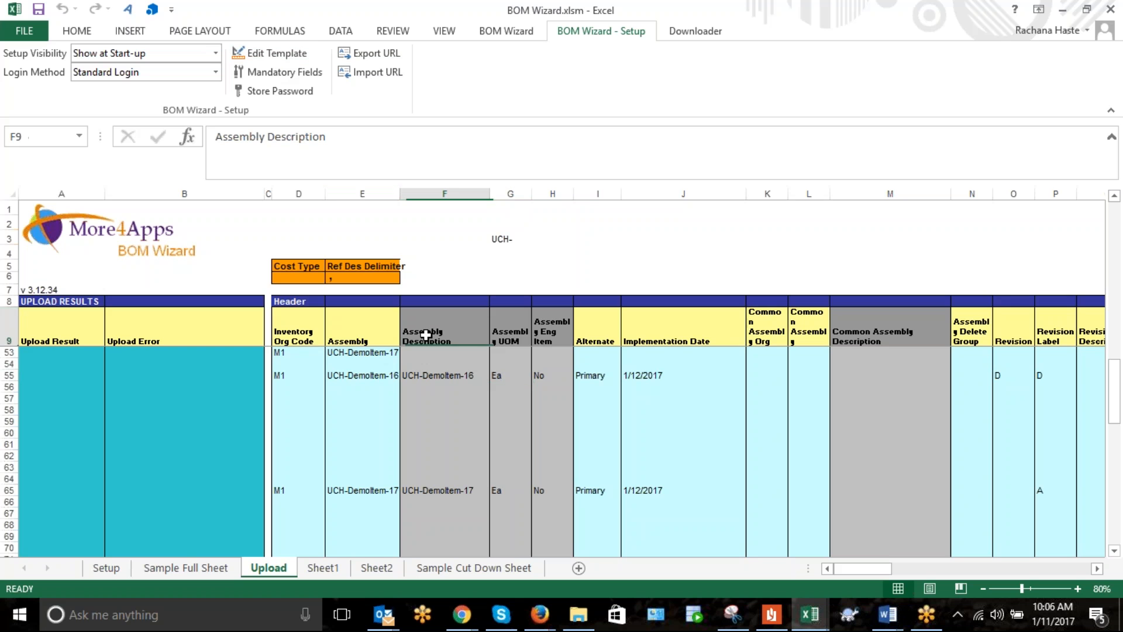
{"action": "left_click", "coordinate": [11, 337]}
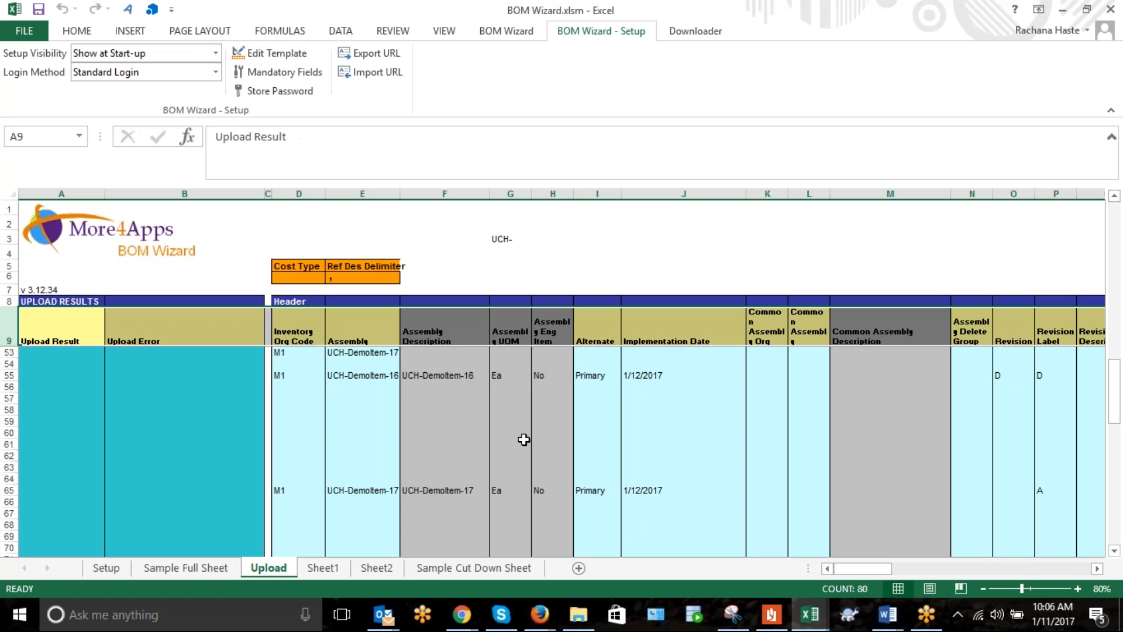
{"action": "key", "text": "ctrl+f"}
{"action": "type", "text": "plan"}
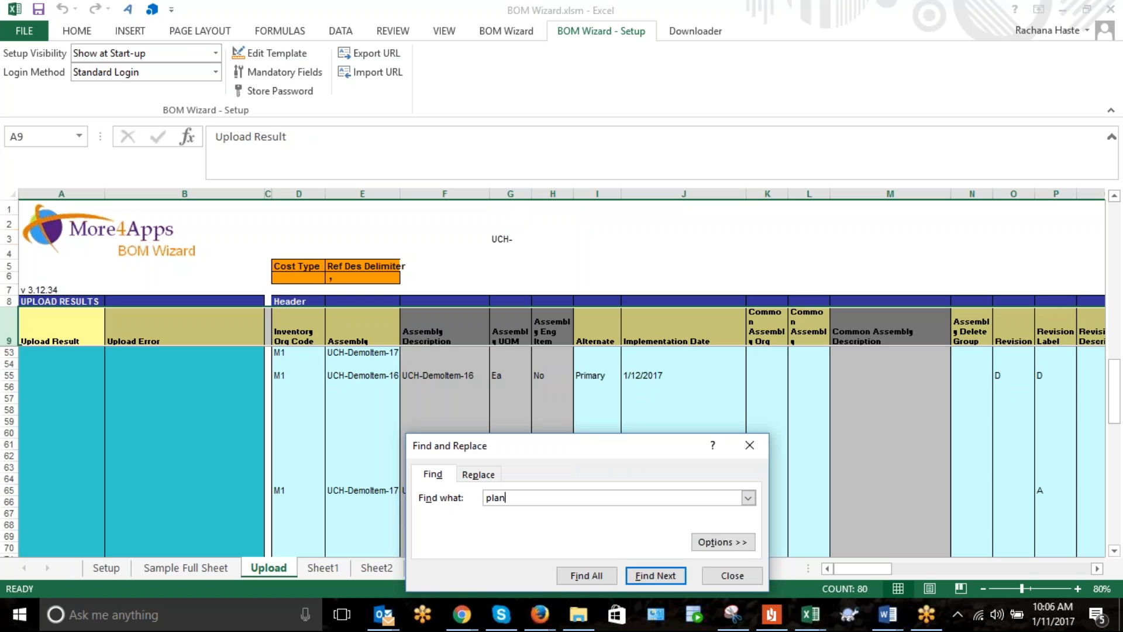
{"action": "key", "text": "Return"}
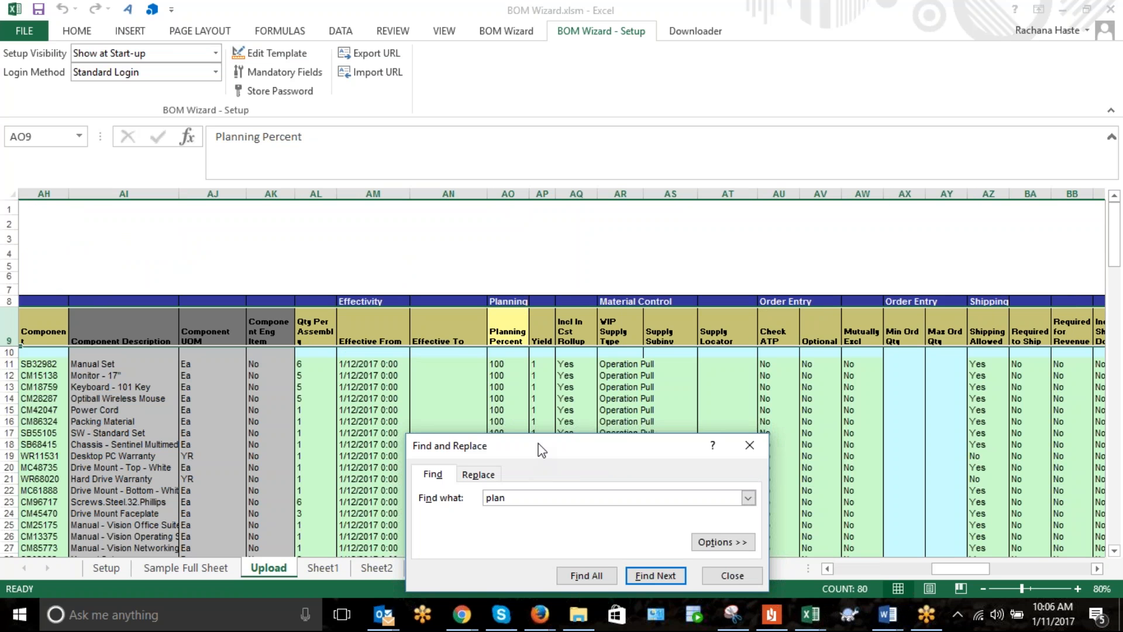
{"action": "left_click_drag", "start_coordinate": [528, 451], "coordinate": [614, 430]}
{"action": "left_click_drag", "start_coordinate": [745, 384], "coordinate": [762, 361]}
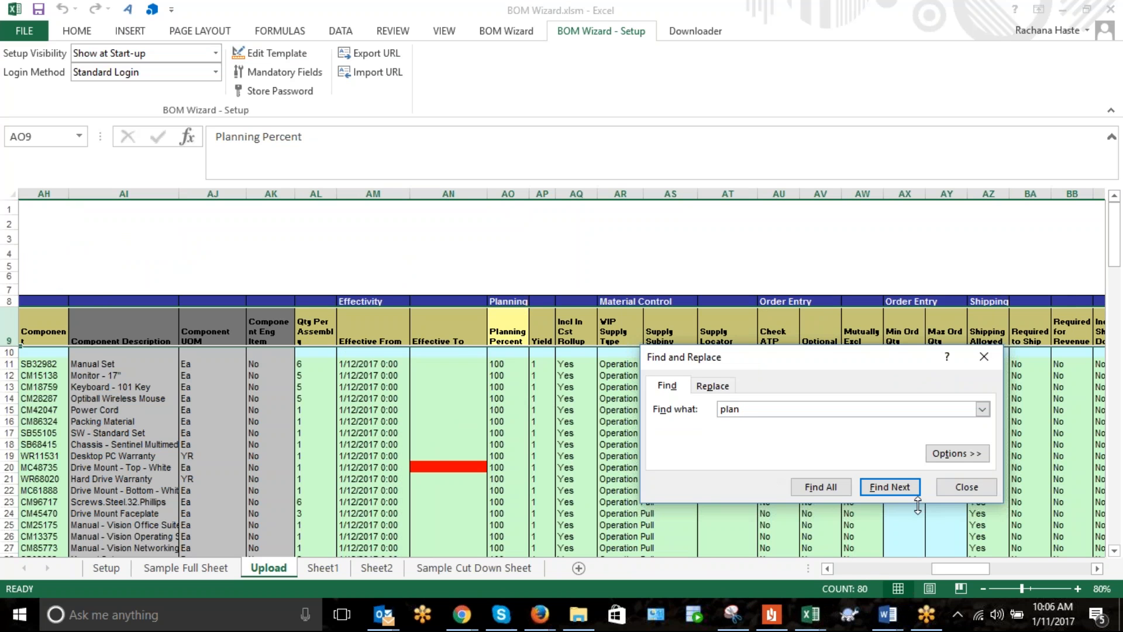
{"action": "left_click", "coordinate": [965, 488]}
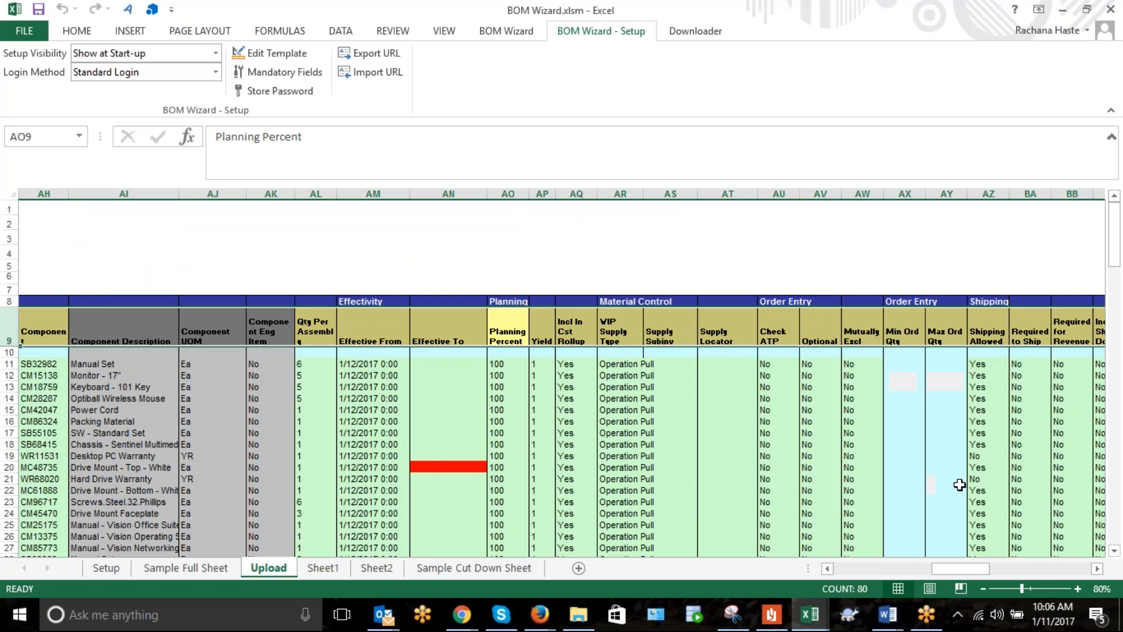
Examine the component planning, order entry and shipping columns, and return to the Upload Results columns.
{"action": "left_click_drag", "start_coordinate": [954, 570], "coordinate": [964, 569]}
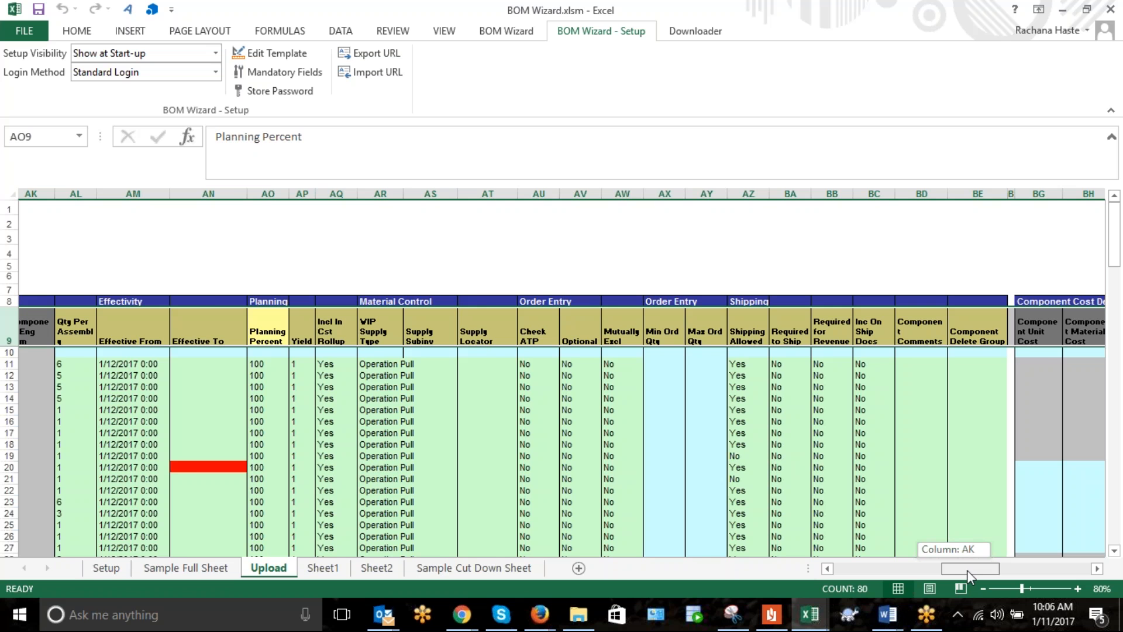
{"action": "left_click_drag", "start_coordinate": [967, 570], "coordinate": [840, 580]}
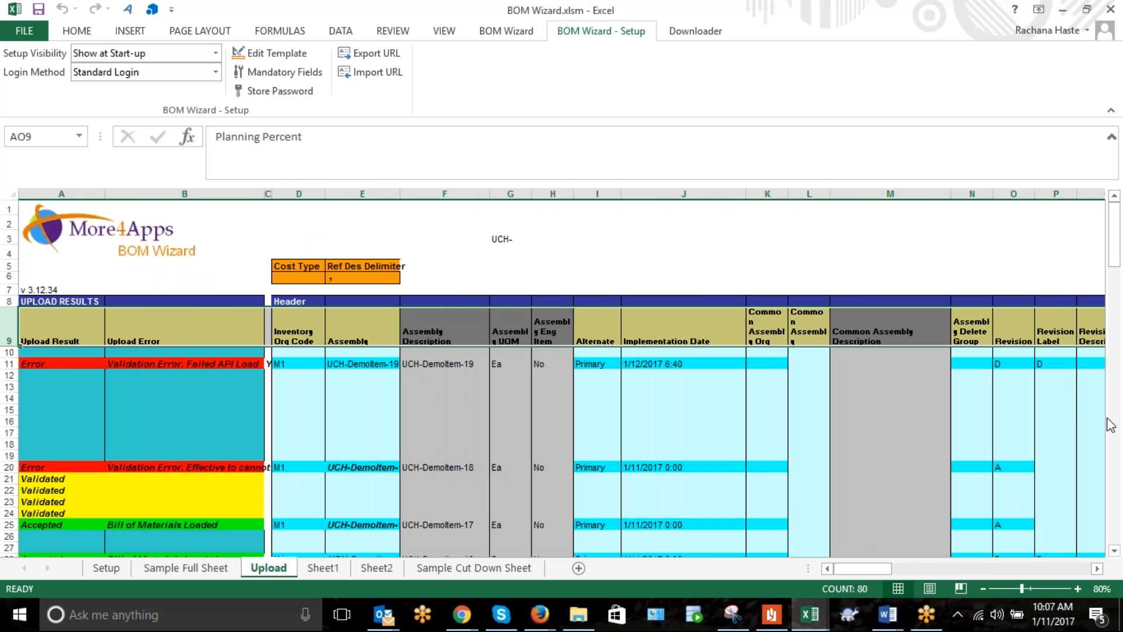
{"action": "left_click", "coordinate": [1068, 376]}
Check the Attachments and Download functions of the BOM Wizard.
{"action": "left_click", "coordinate": [500, 30]}
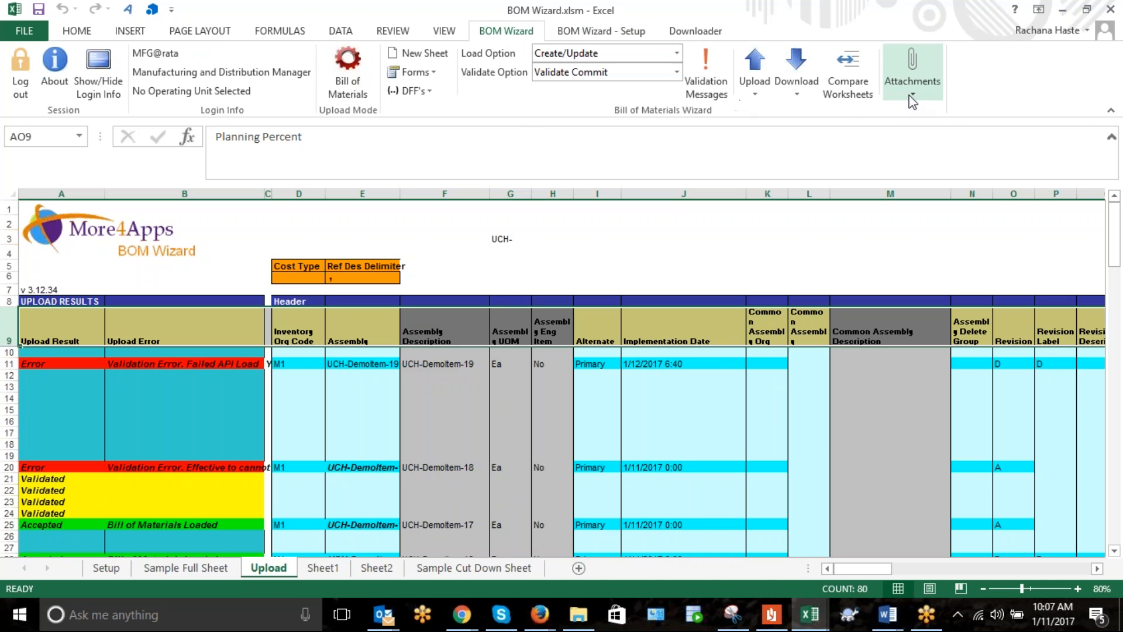
{"action": "left_click", "coordinate": [910, 96]}
{"action": "left_click", "coordinate": [797, 73]}
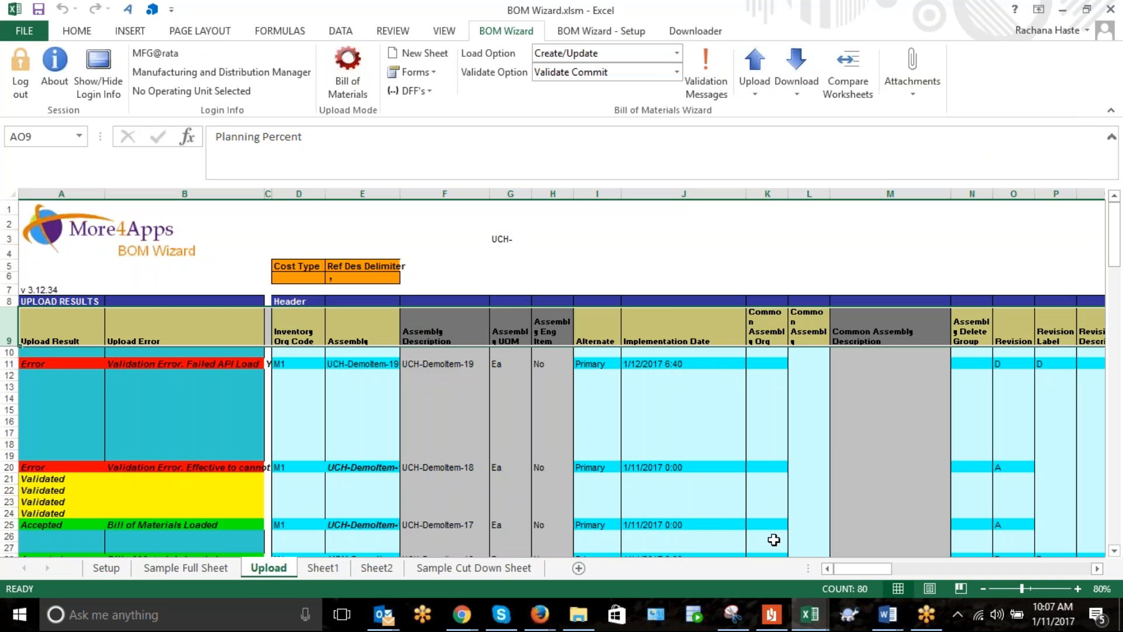
Examine the accepted upload rows for UCH-DemoItem-17 and UCH-DemoItem-16, checking their organization code and assembly cells.
{"action": "scroll", "coordinate": [827, 501], "scroll_direction": "down", "scroll_amount": 3}
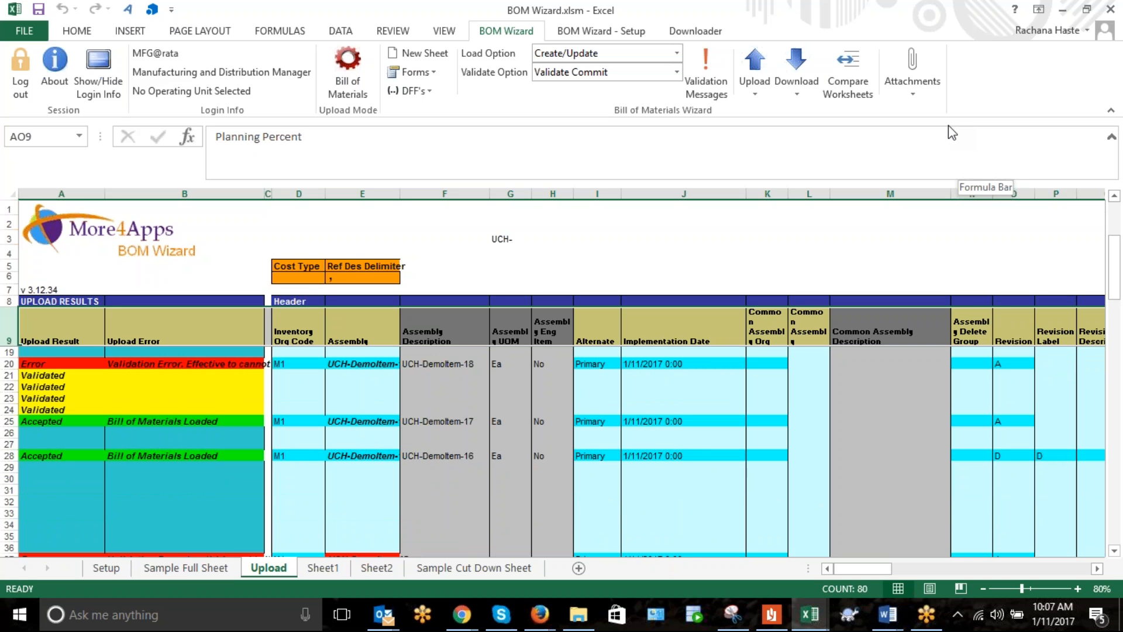
{"action": "left_click", "coordinate": [336, 421]}
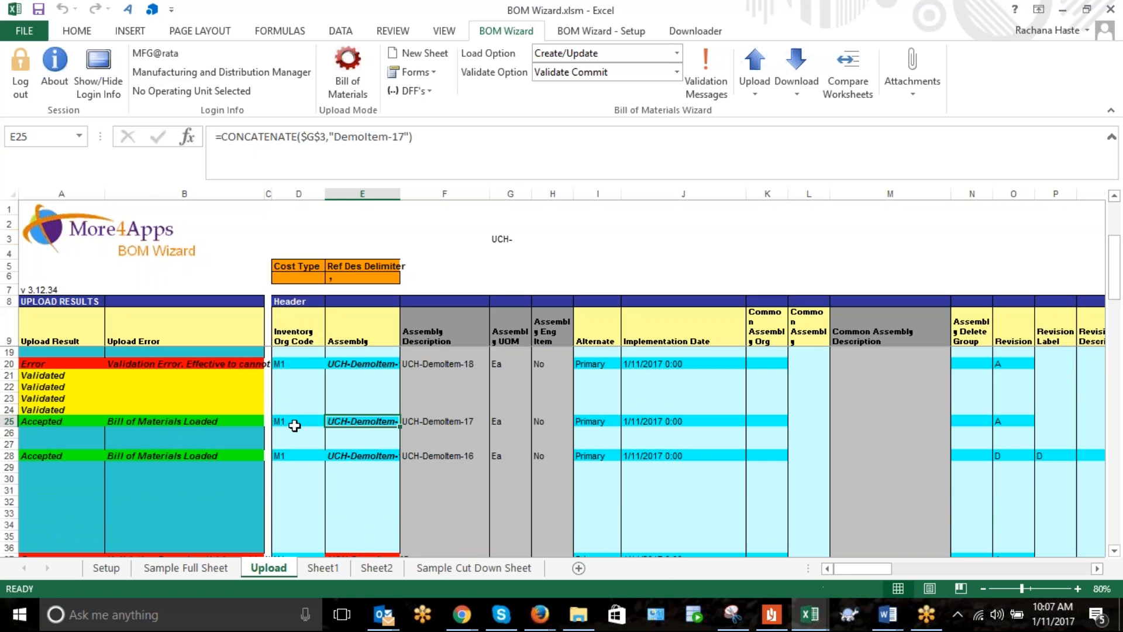
{"action": "left_click", "coordinate": [294, 425]}
{"action": "left_click", "coordinate": [299, 455]}
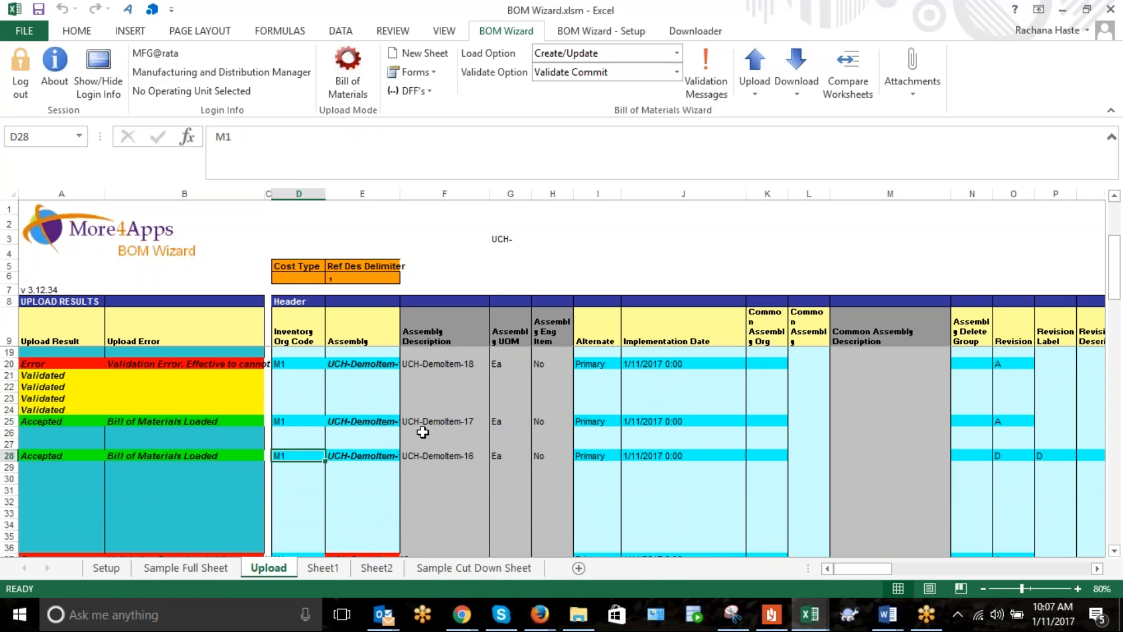
{"action": "left_click", "coordinate": [365, 422]}
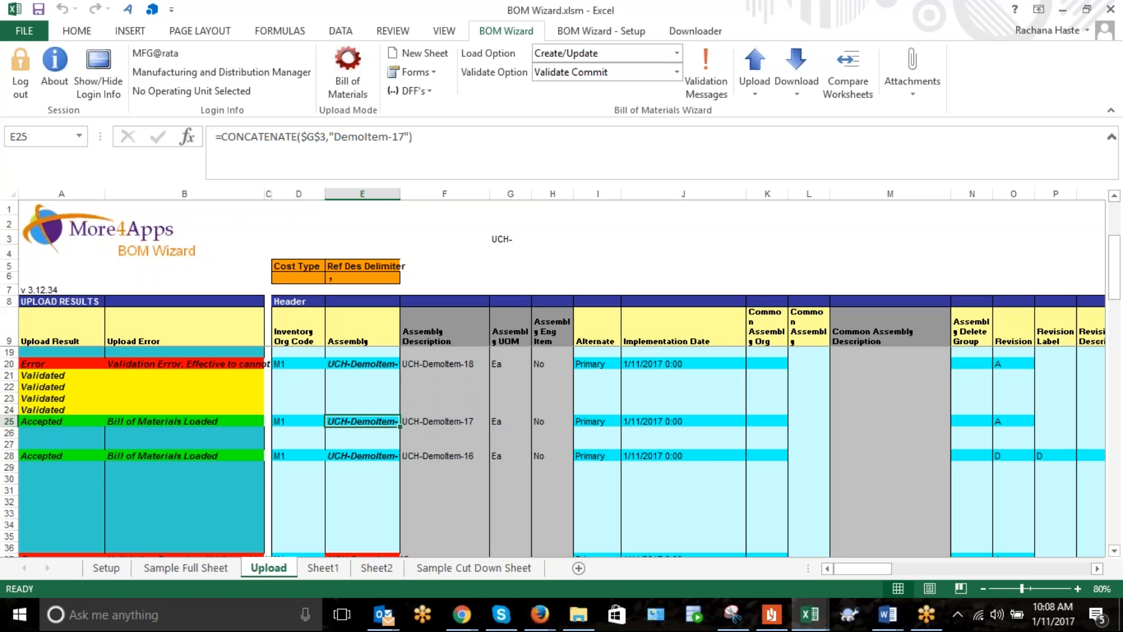
Glance at the Demos folder, return to the Upload sheet, and read the full upload error for UCH-DemoItem-19.
{"action": "left_click", "coordinate": [576, 623]}
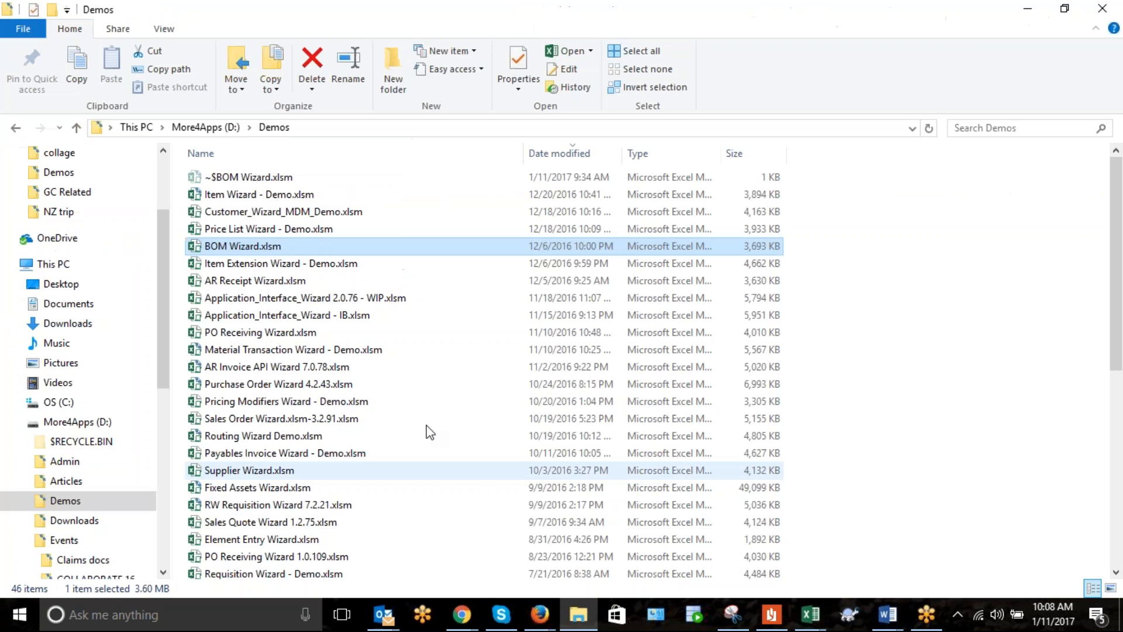
{"action": "left_click", "coordinate": [581, 625]}
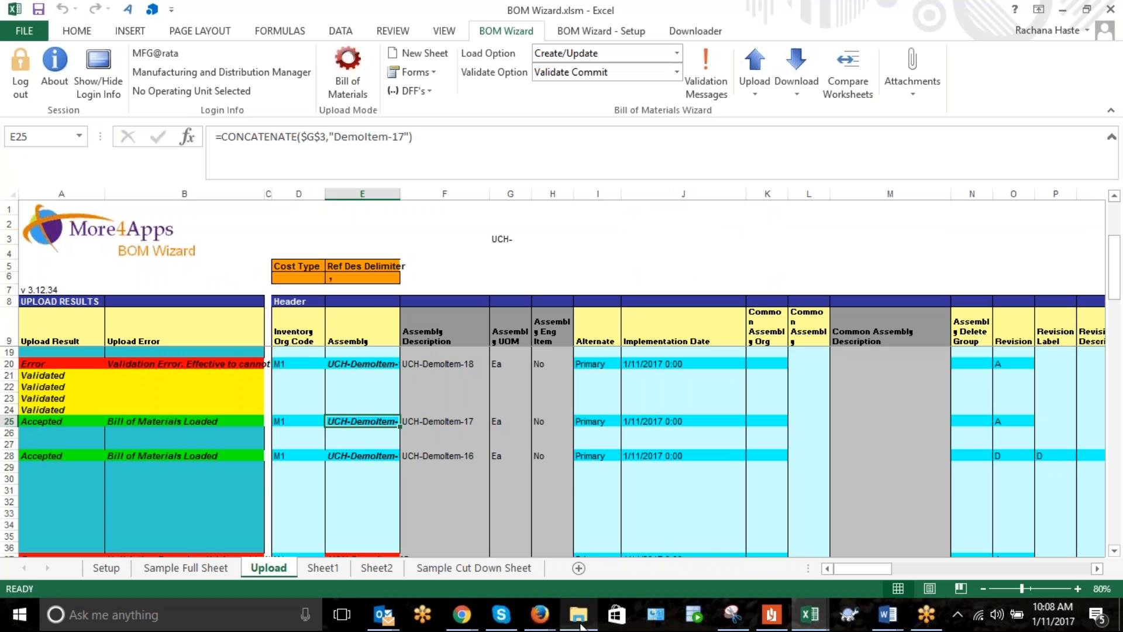
{"action": "scroll", "coordinate": [231, 457], "scroll_direction": "up", "scroll_amount": 3}
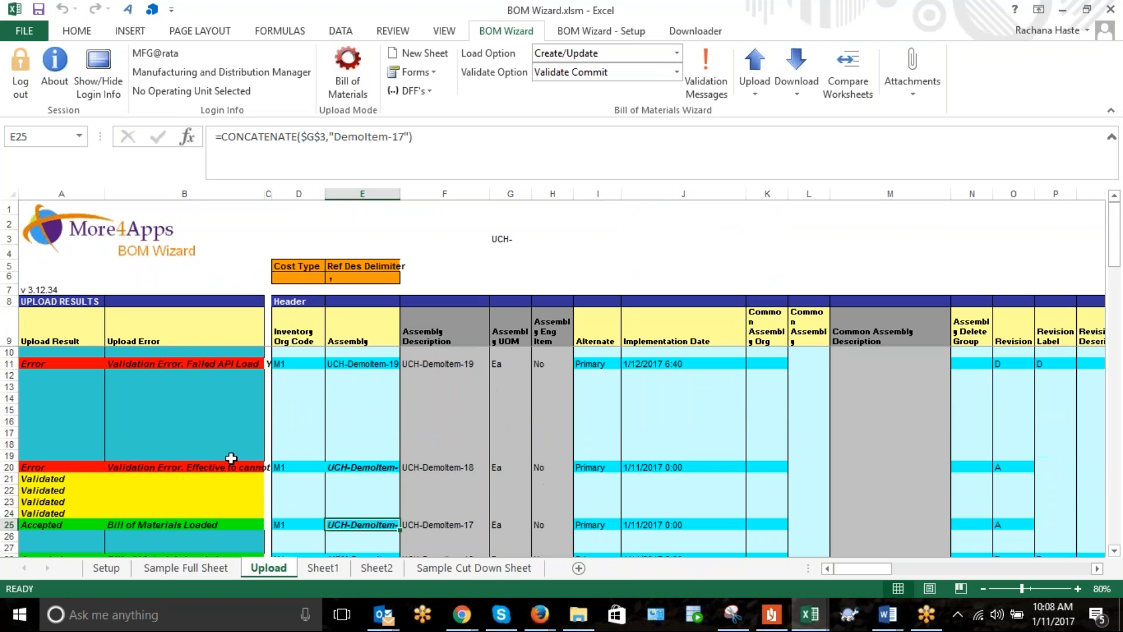
{"action": "left_click", "coordinate": [168, 363]}
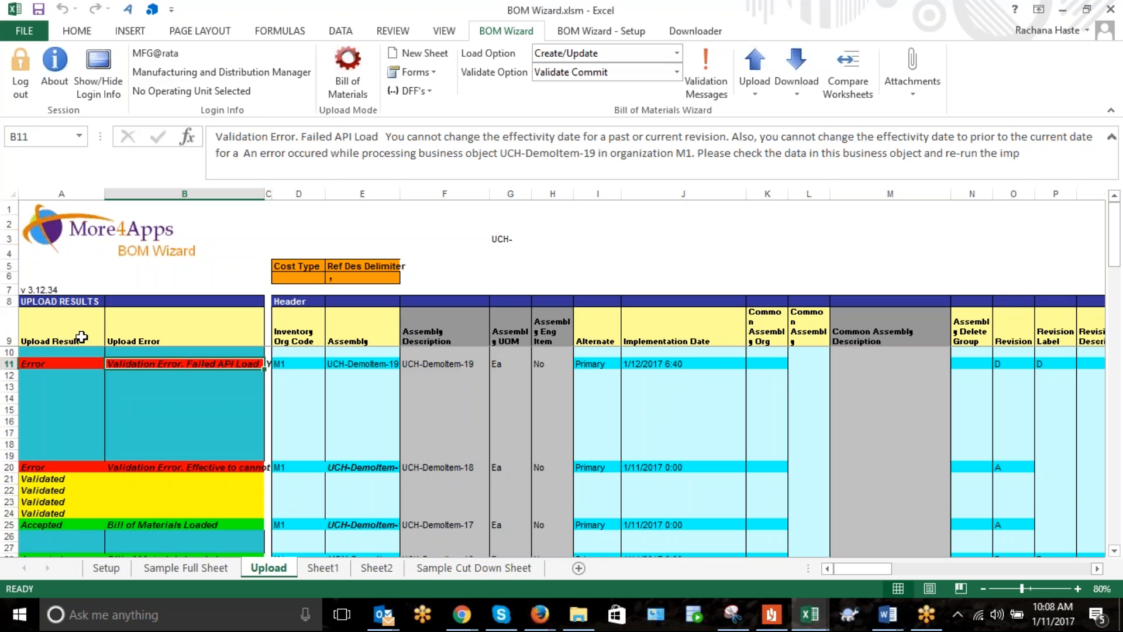
Read the full upload error messages for UCH-DemoItem-19 and UCH-DemoItem-18.
{"action": "left_click", "coordinate": [226, 321]}
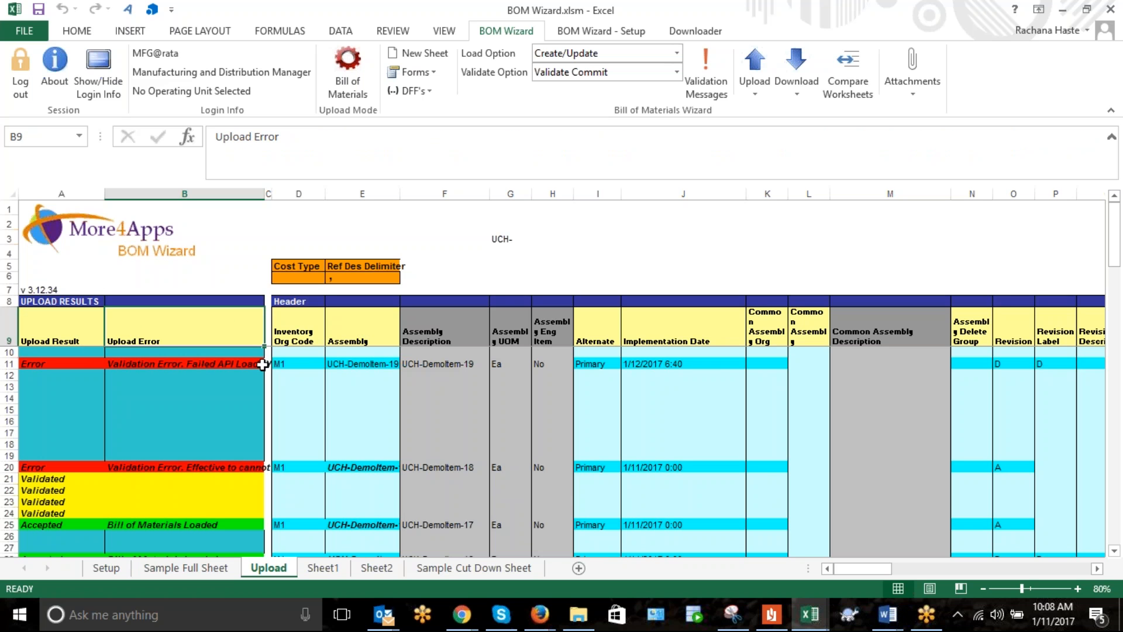
{"action": "left_click", "coordinate": [175, 366]}
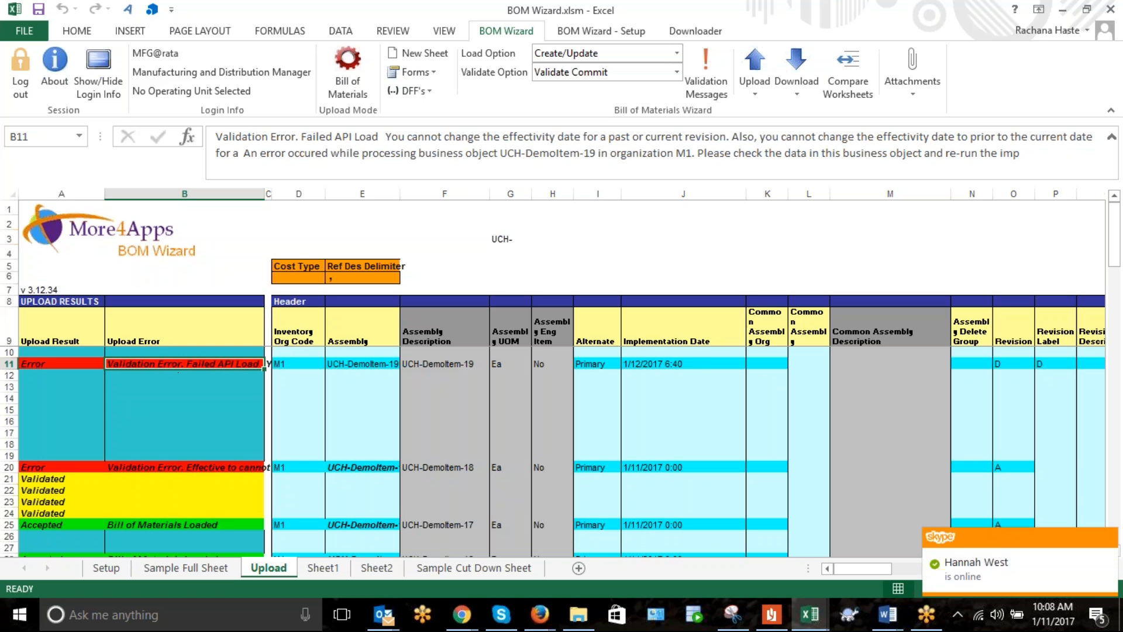
{"action": "left_click", "coordinate": [175, 466]}
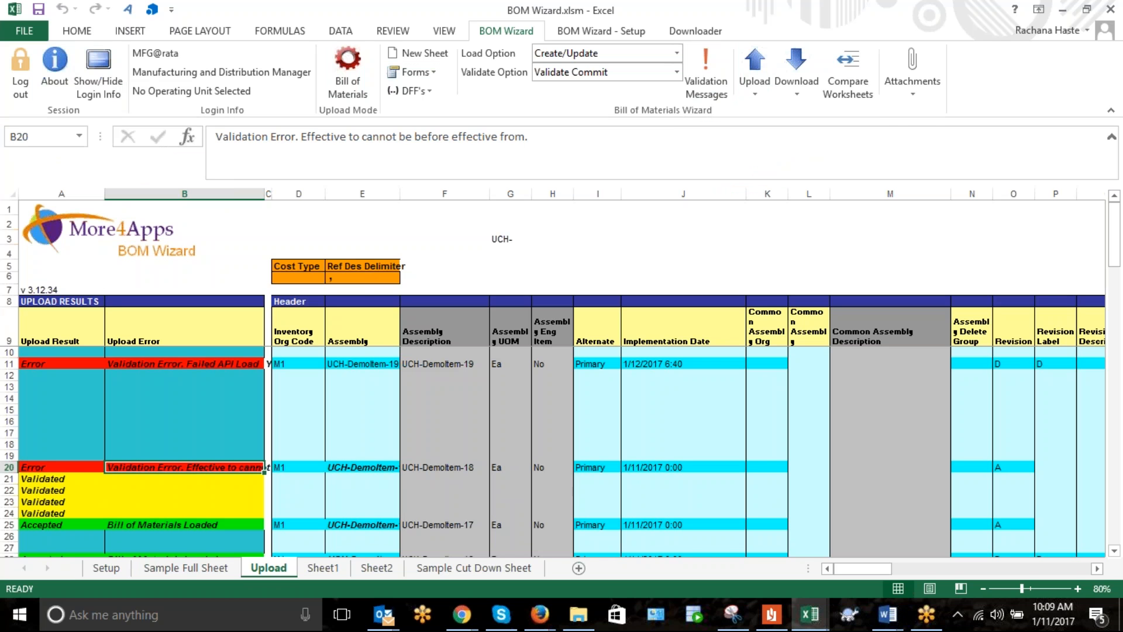
Check the Attachments functions, examine the Effectivity columns of the UCH-DemoItem-18 rows, and return to the Upload Results columns.
{"action": "left_click", "coordinate": [918, 90]}
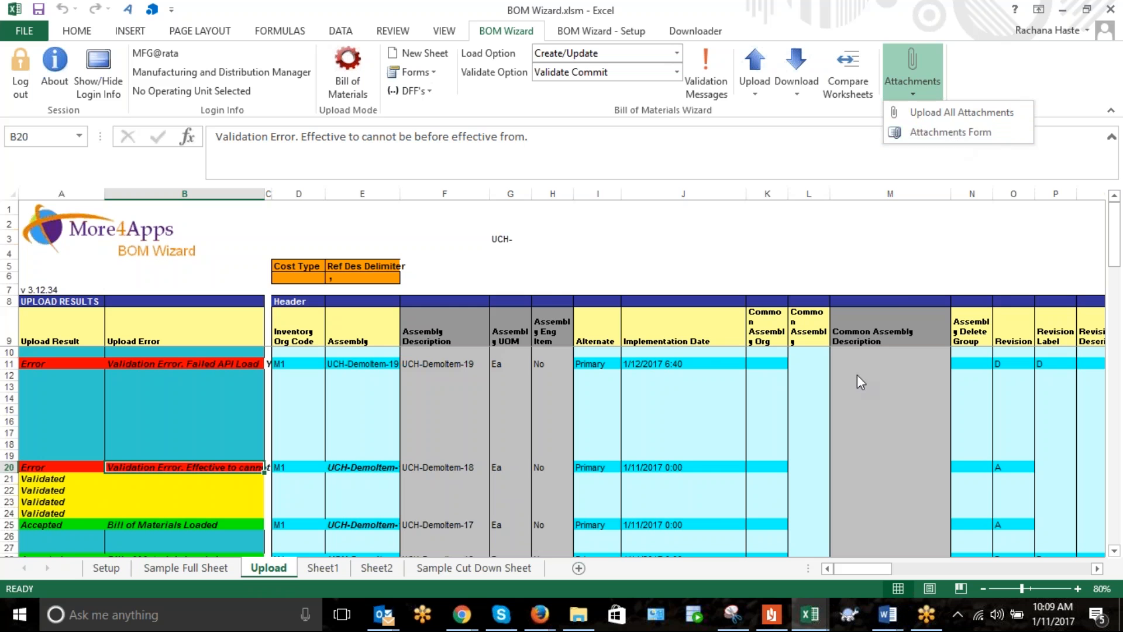
{"action": "left_click", "coordinate": [538, 432]}
{"action": "left_click_drag", "start_coordinate": [854, 569], "coordinate": [941, 568]}
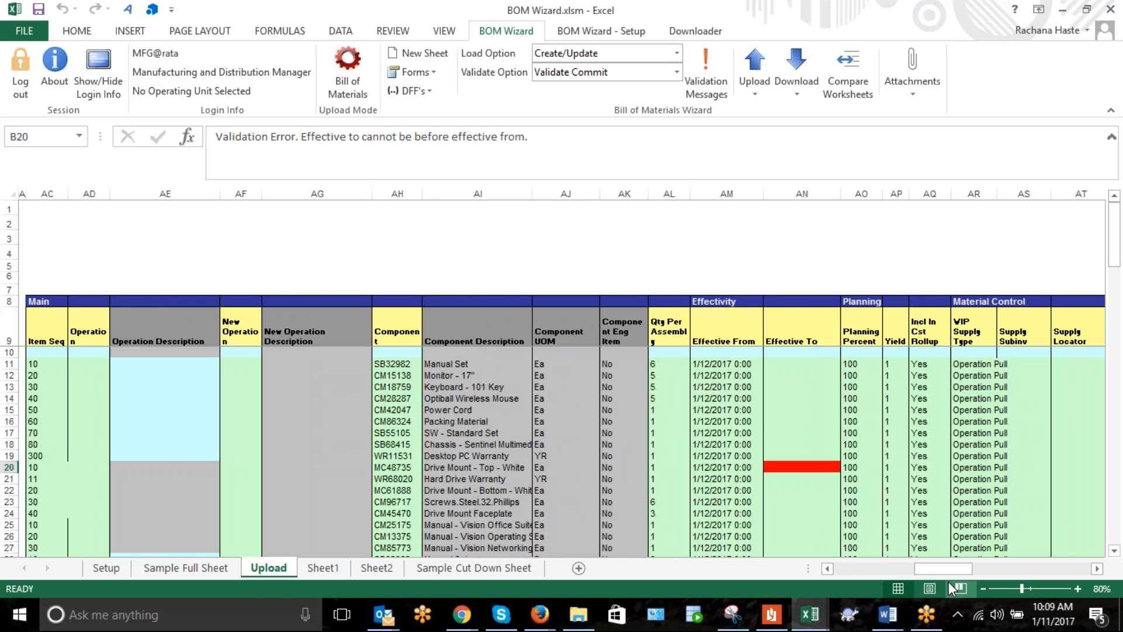
{"action": "left_click_drag", "start_coordinate": [935, 571], "coordinate": [961, 575]}
{"action": "left_click_drag", "start_coordinate": [997, 573], "coordinate": [836, 584]}
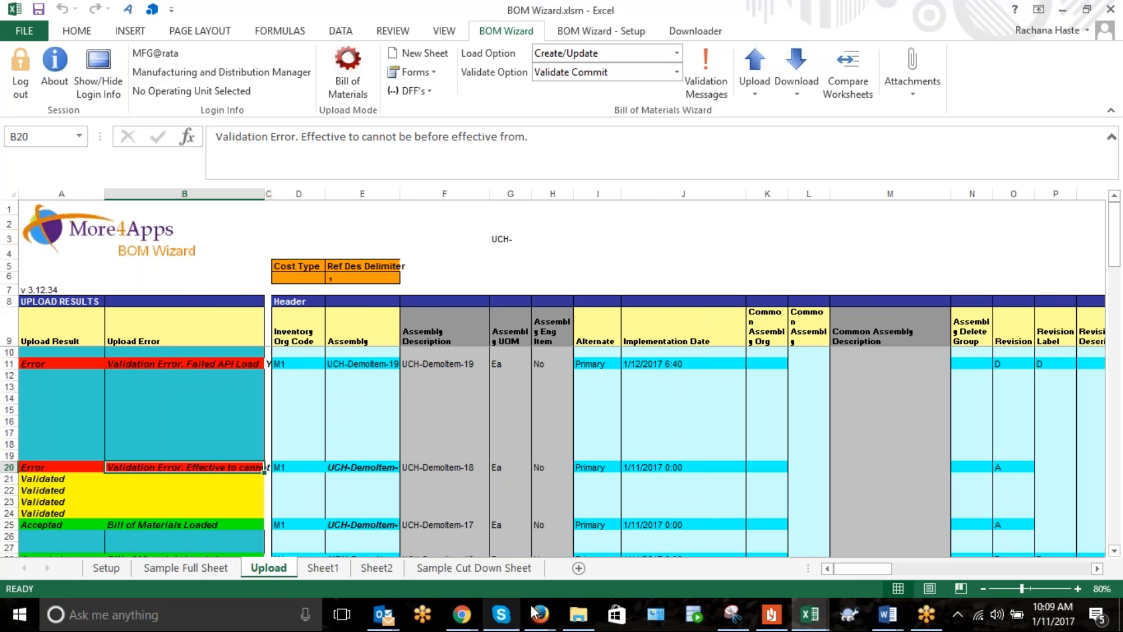
Make the BOM Wizard's Template123 sheet available for editing through Edit Template and dismiss the notice.
{"action": "mouse_move", "coordinate": [580, 620]}
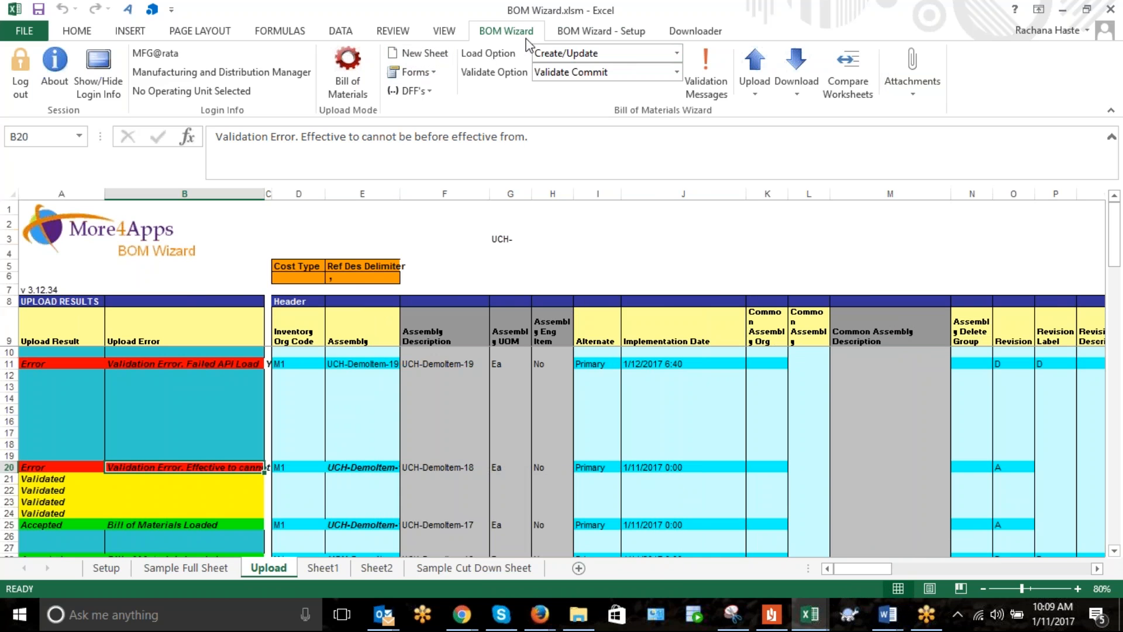
{"action": "left_click", "coordinate": [577, 33]}
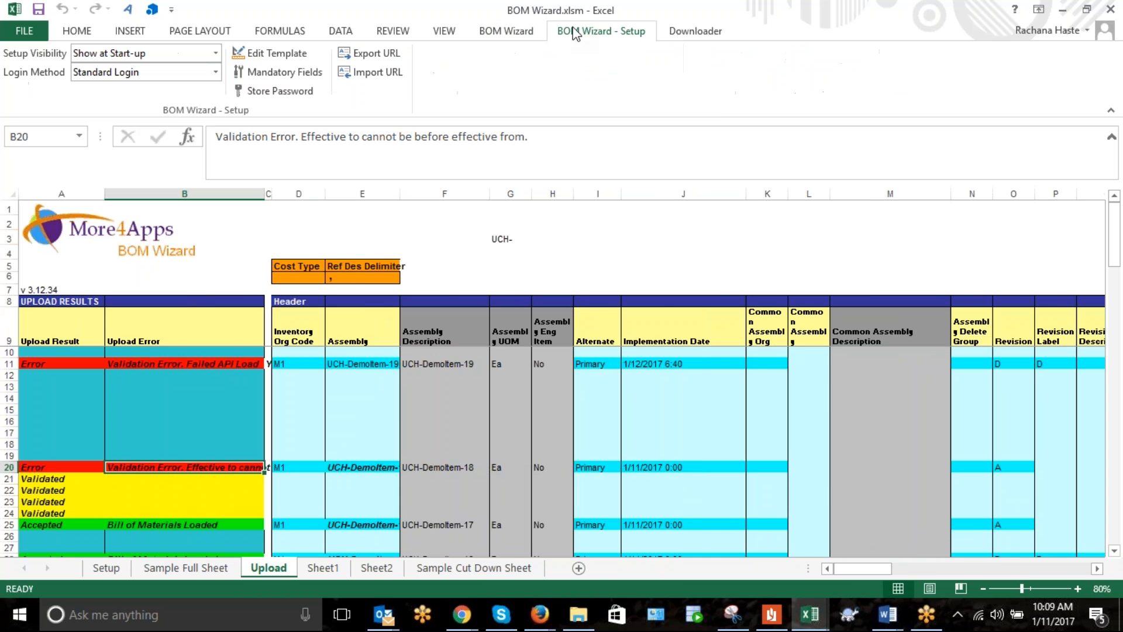
{"action": "left_click", "coordinate": [286, 56]}
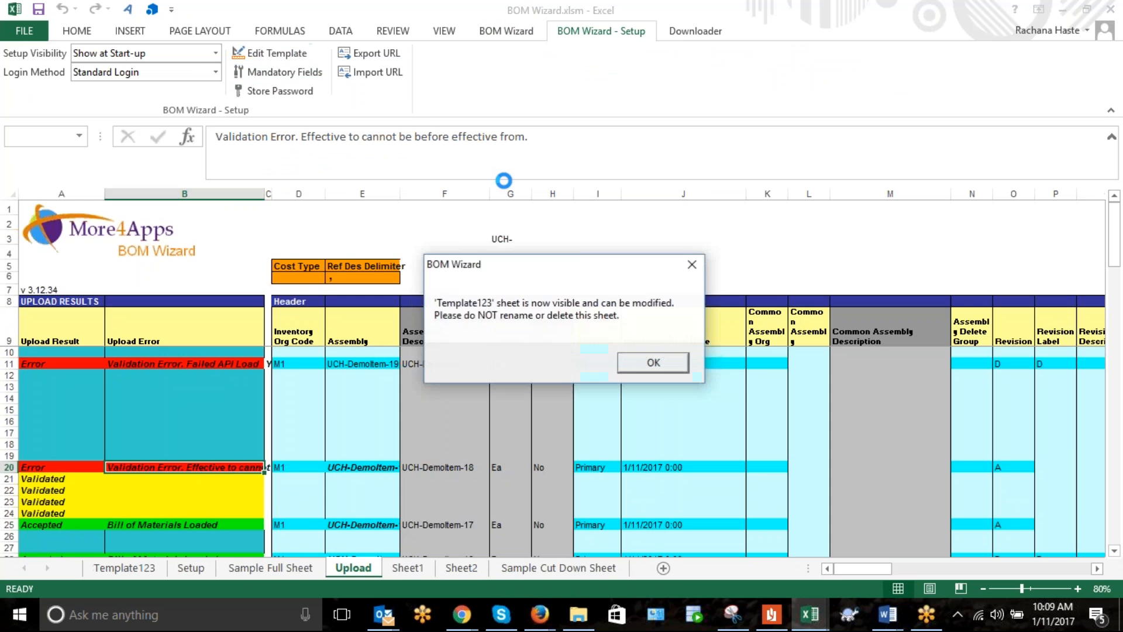
{"action": "left_click", "coordinate": [673, 361]}
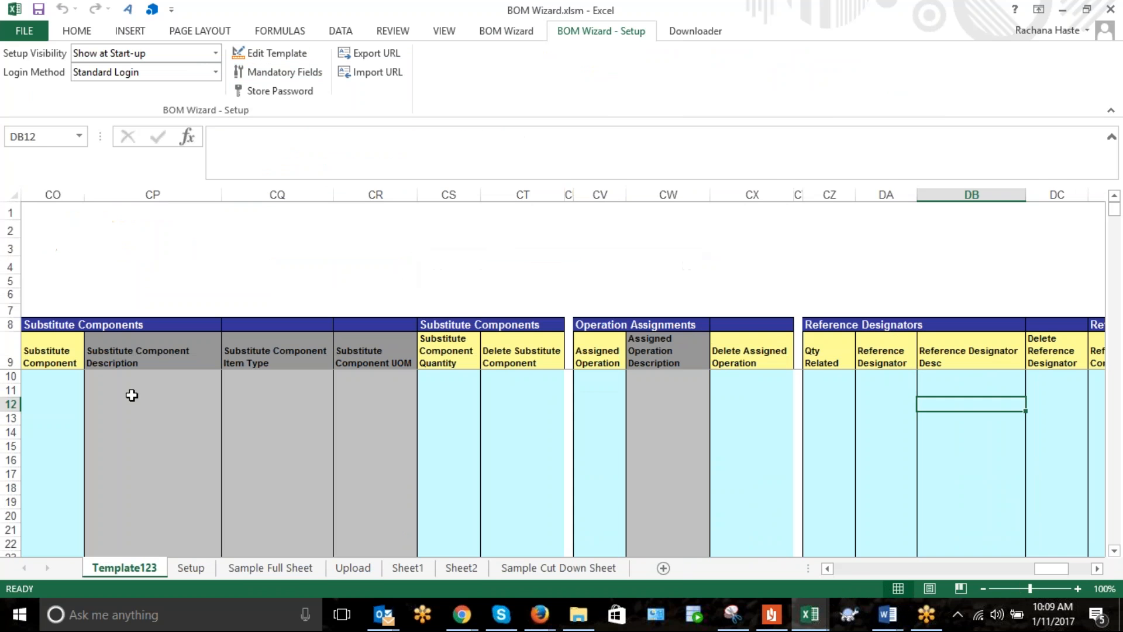
Search header row 9 of the Template123 sheet for "ttach" to locate the attachment columns.
{"action": "left_click", "coordinate": [11, 354]}
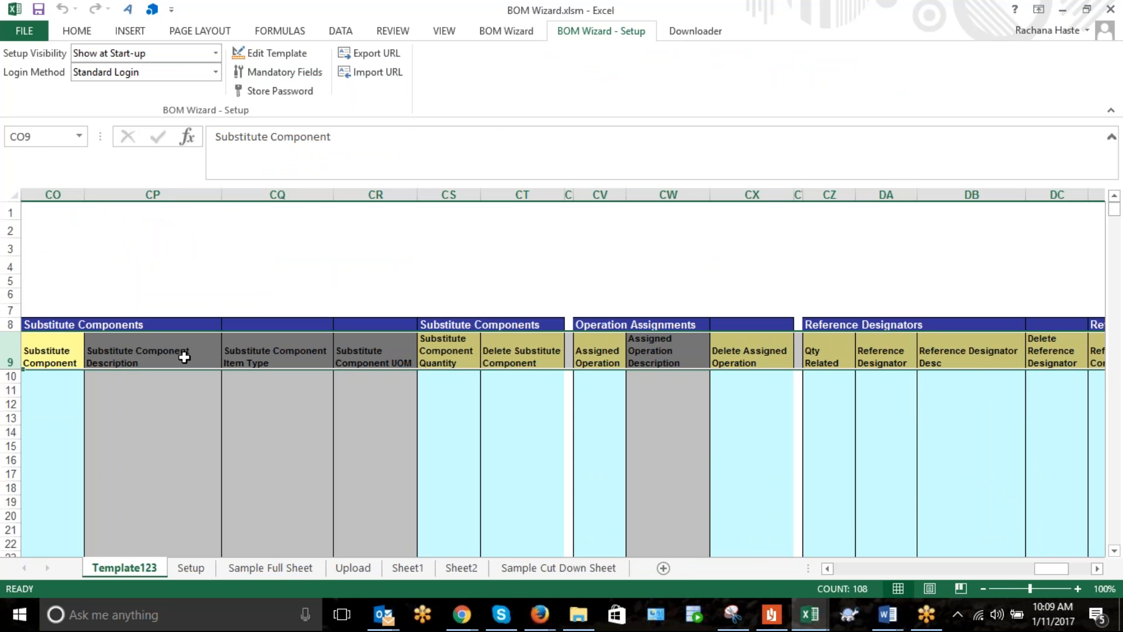
{"action": "key", "text": "ctrl+f"}
{"action": "type", "text": "ttach"}
{"action": "key", "text": "Return"}
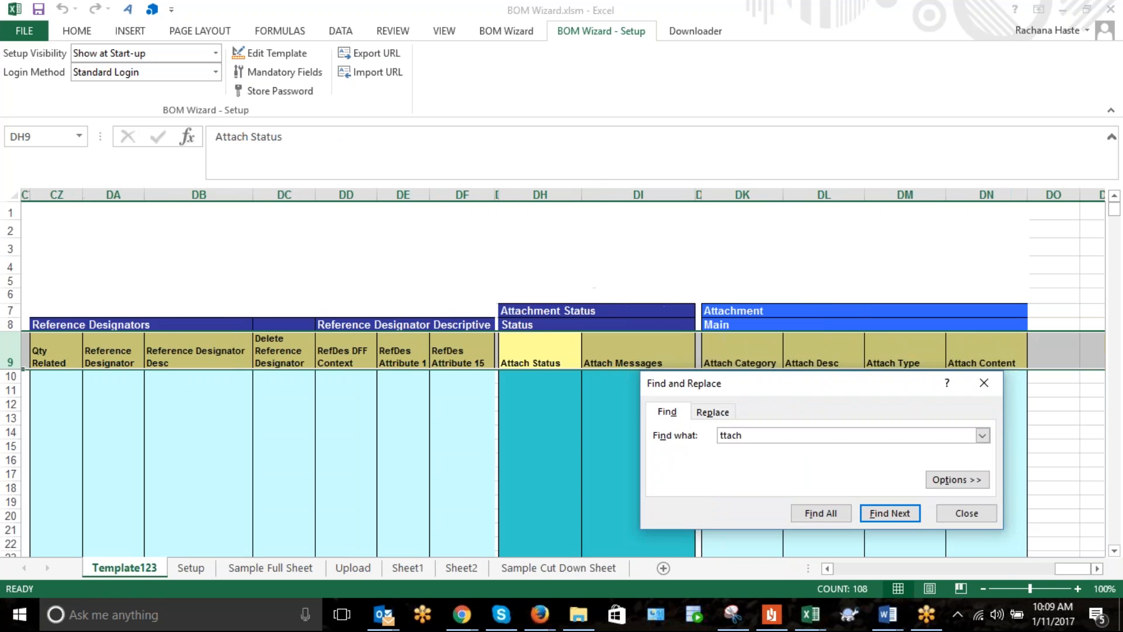
{"action": "key", "text": "Escape"}
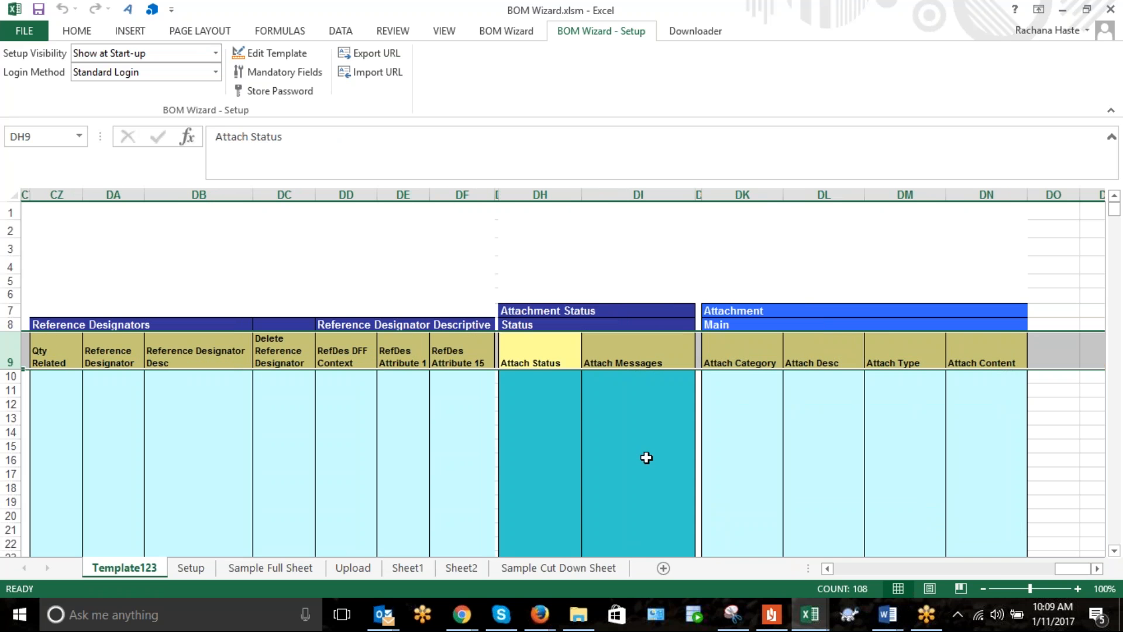
Open the attachment form from the Attach Desc column in row 11, preview the FILE type, and cancel the form.
{"action": "left_click", "coordinate": [735, 390]}
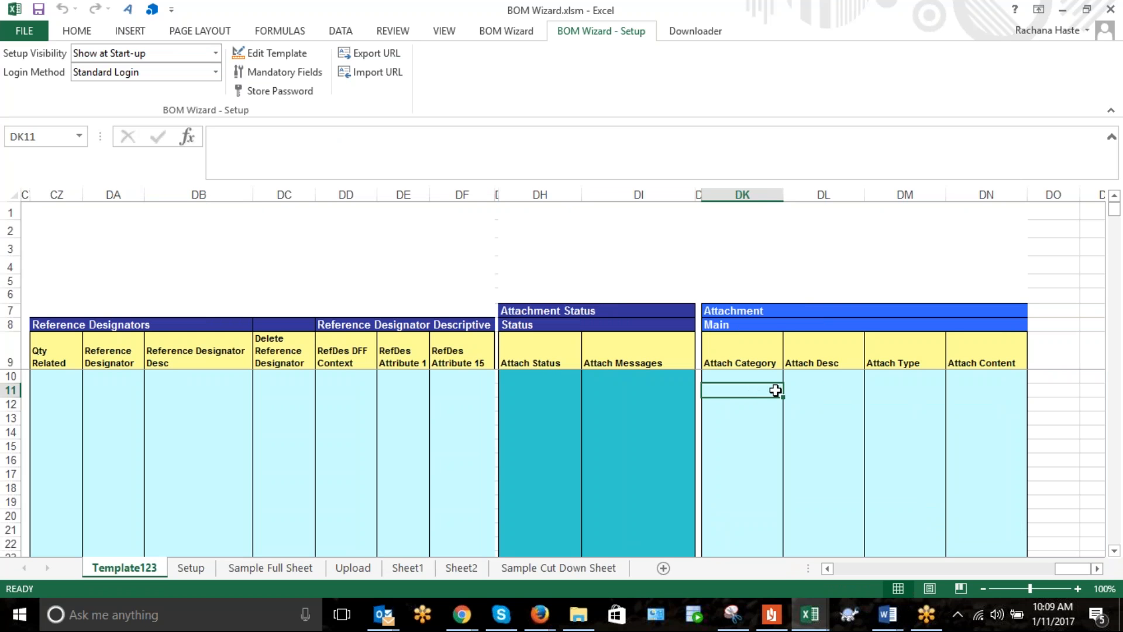
{"action": "left_click", "coordinate": [890, 391]}
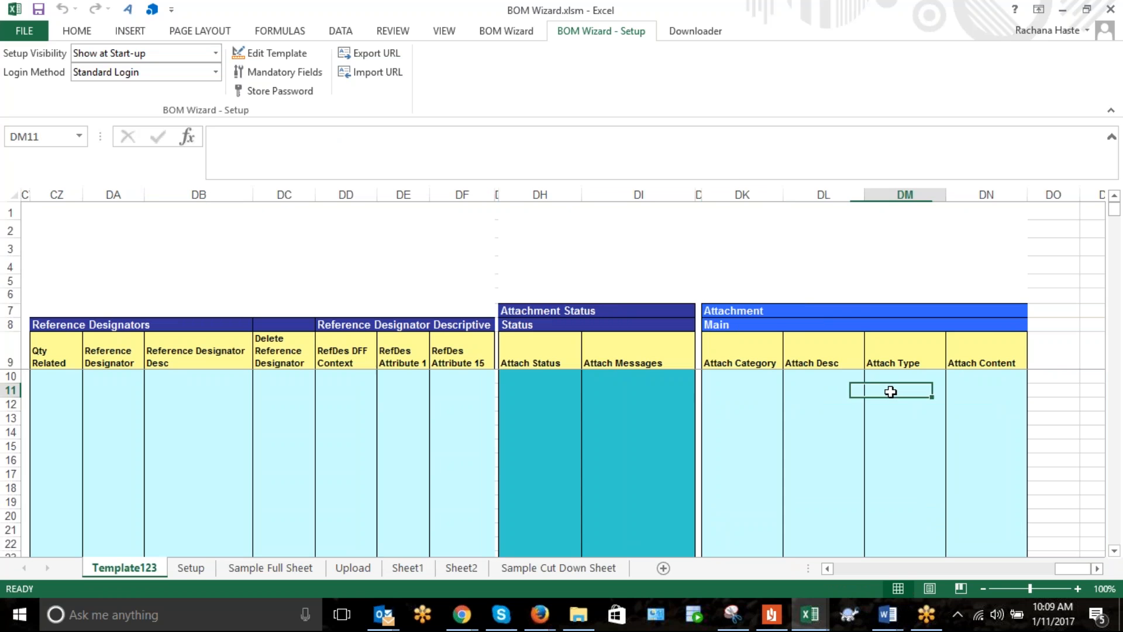
{"action": "left_click", "coordinate": [844, 392]}
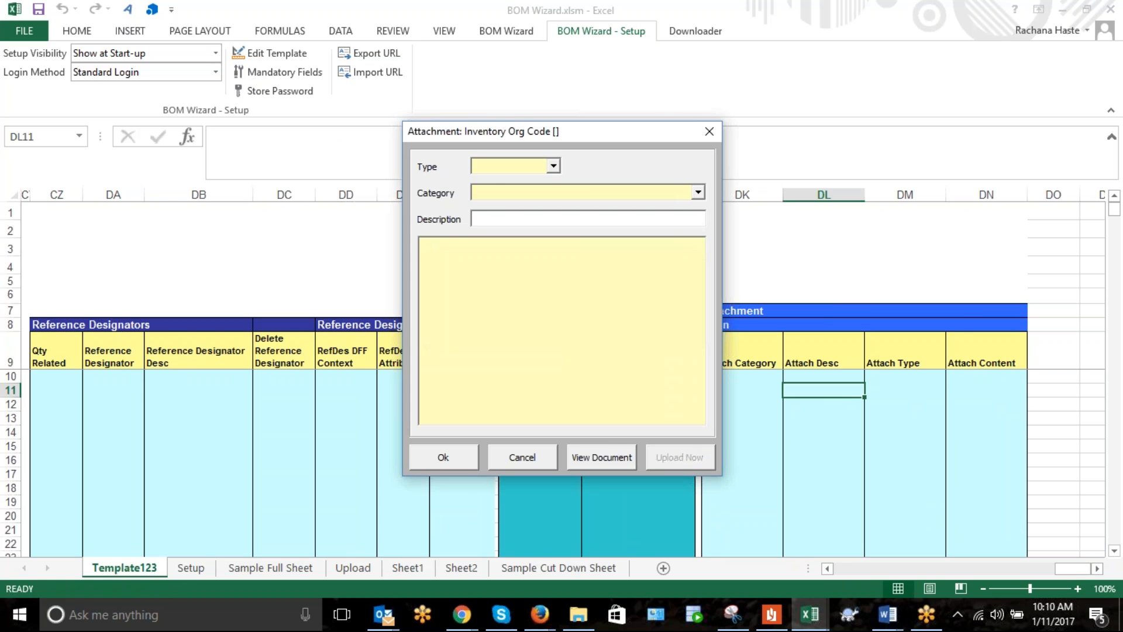
{"action": "left_click", "coordinate": [552, 166]}
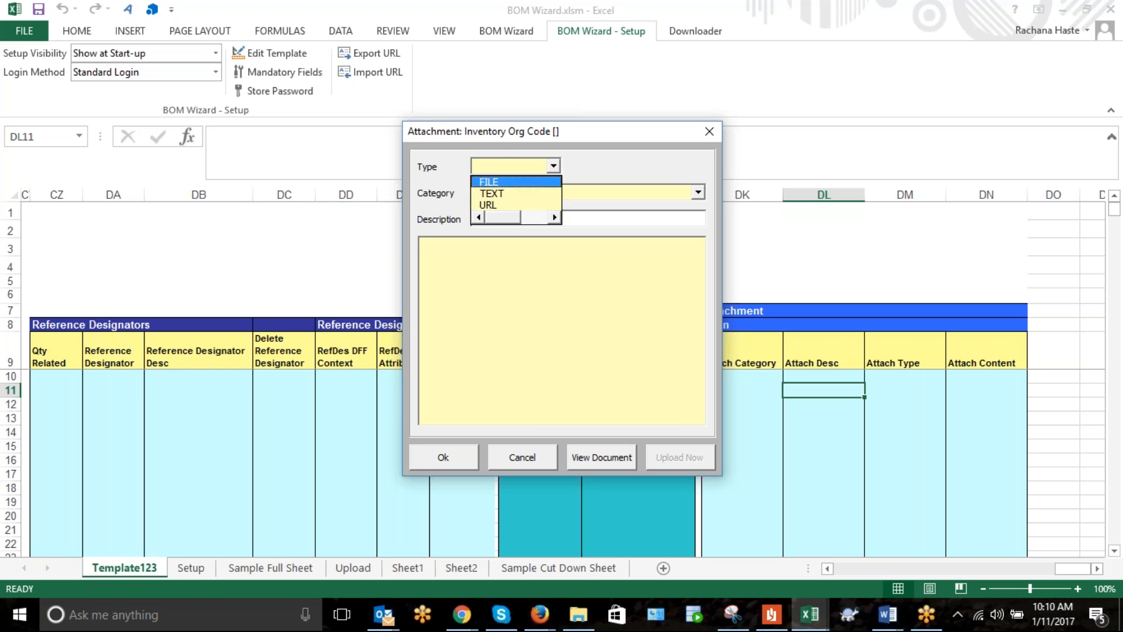
{"action": "left_click", "coordinate": [519, 181]}
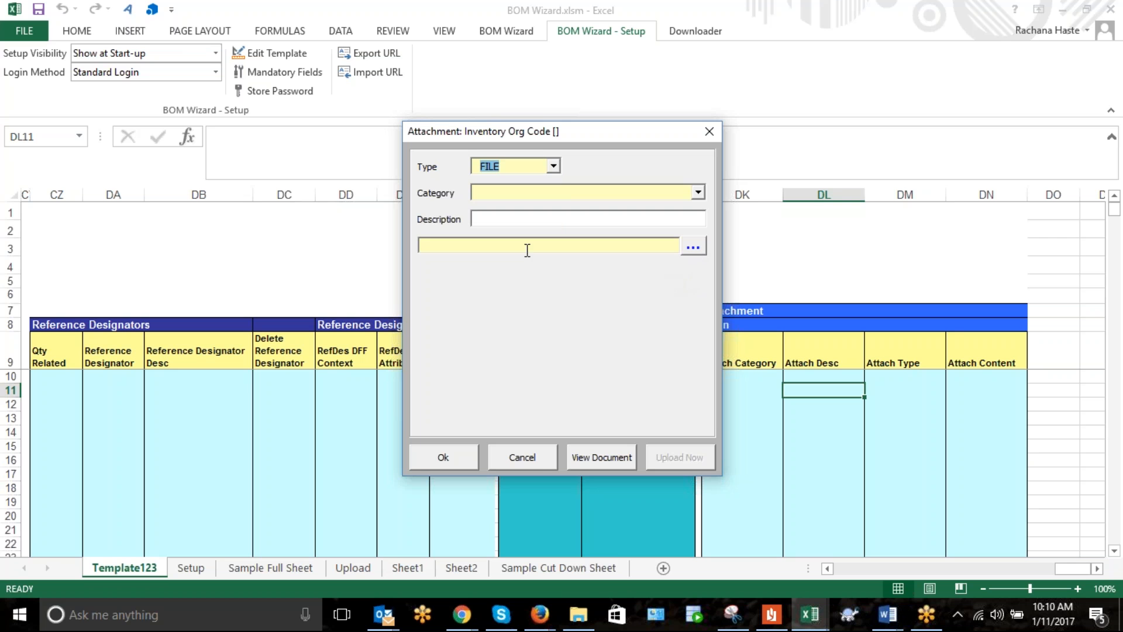
{"action": "left_click", "coordinate": [538, 457]}
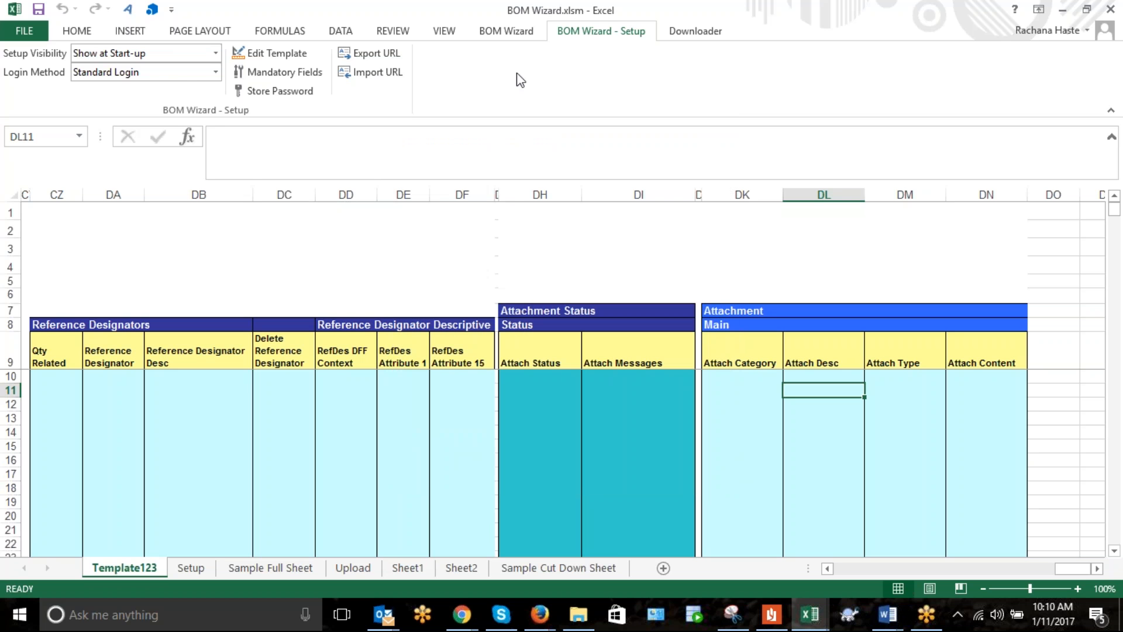
Review the BOM Wizard's Upload All Attachments and Attachments Form functions without running them.
{"action": "left_click", "coordinate": [505, 33]}
{"action": "left_click", "coordinate": [912, 87]}
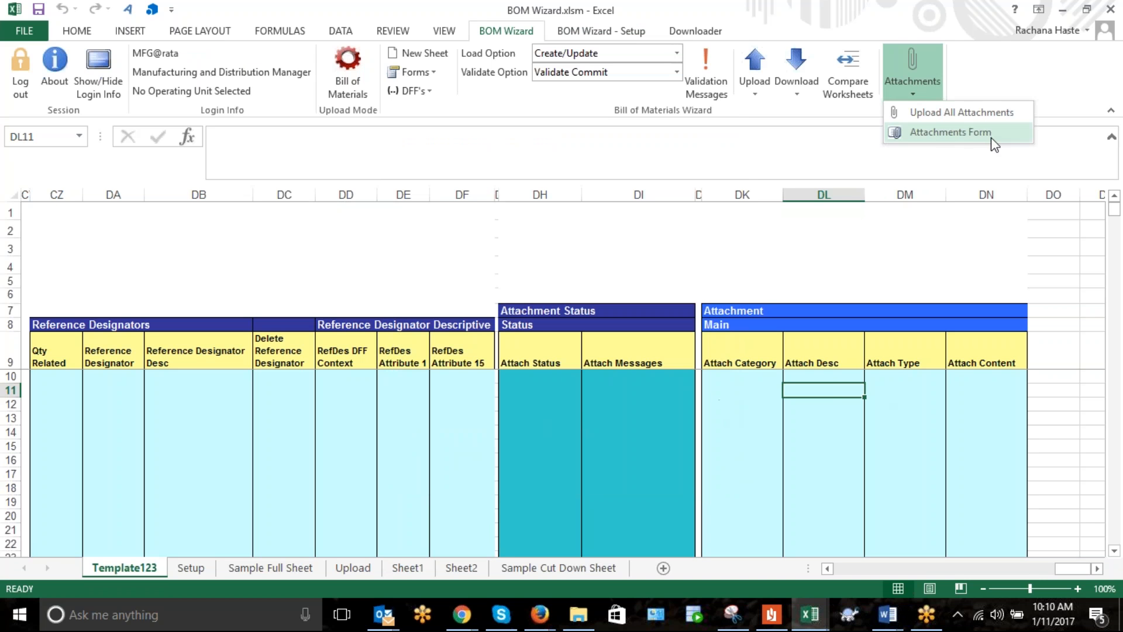
{"action": "left_click", "coordinate": [831, 387]}
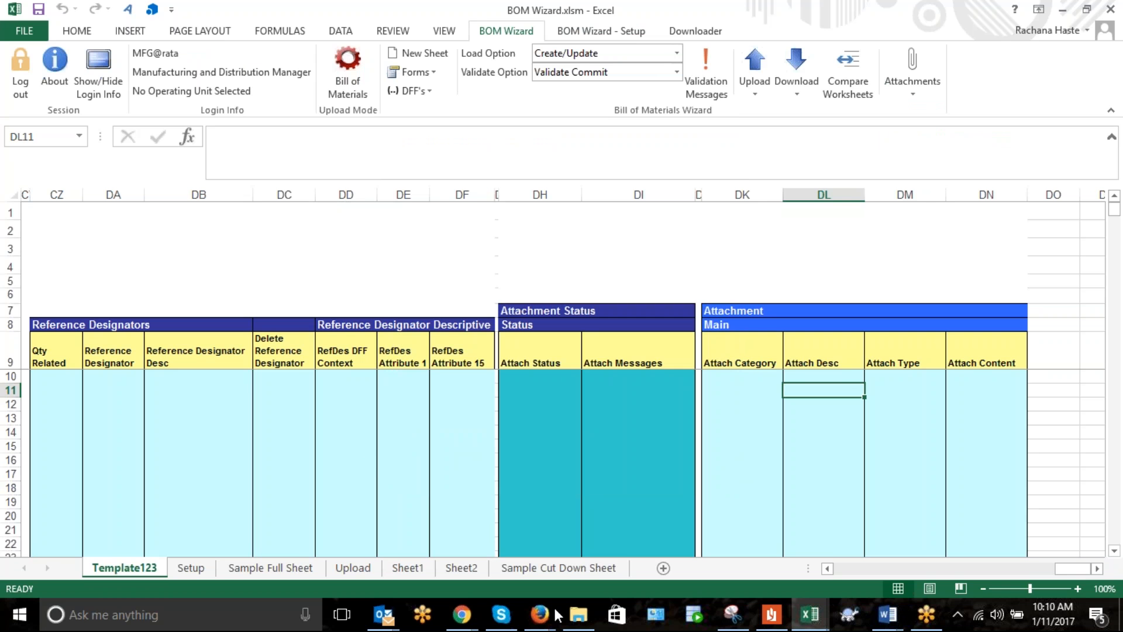
Switch to File Explorer and open Routing Wizard Demo.xlsm from the Demos folder.
{"action": "left_click", "coordinate": [572, 624]}
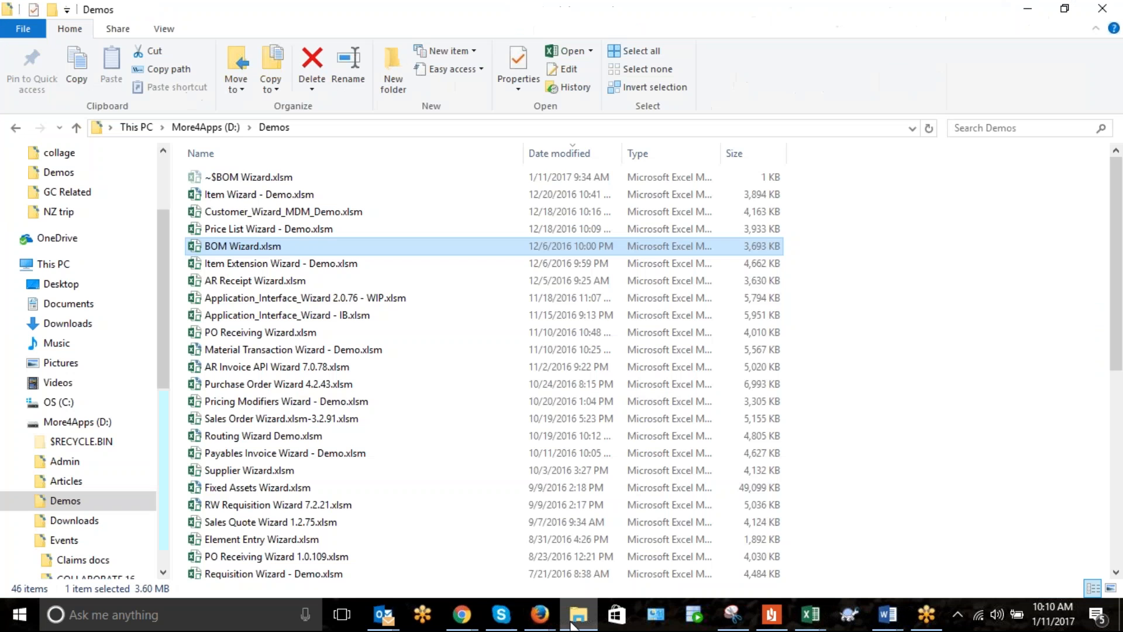
{"action": "left_click", "coordinate": [271, 436]}
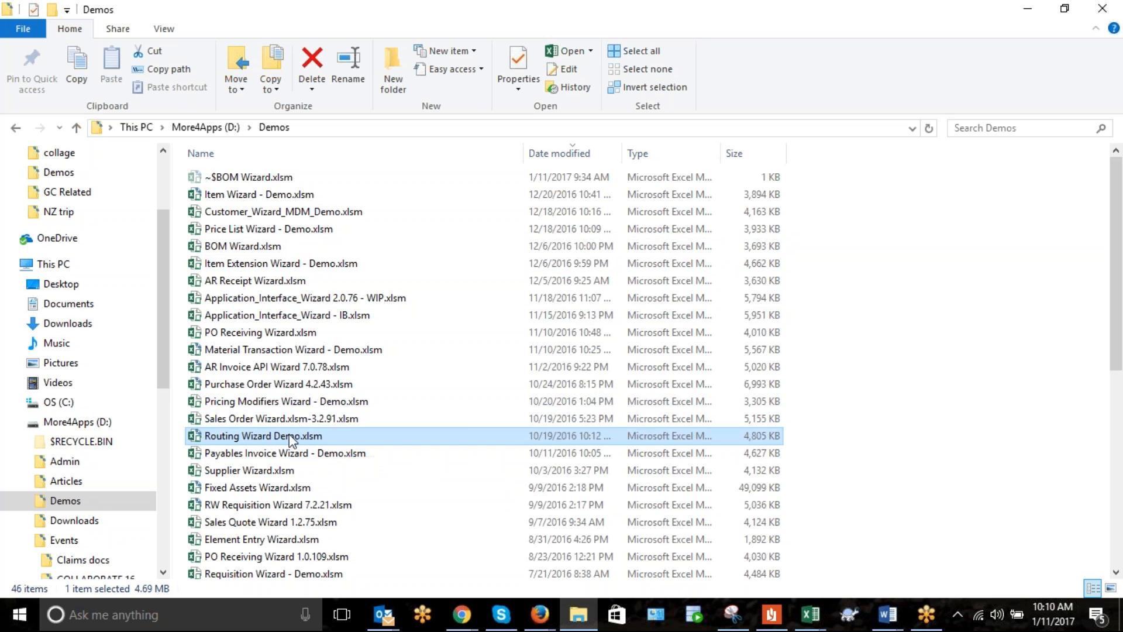
{"action": "double_click", "coordinate": [291, 440]}
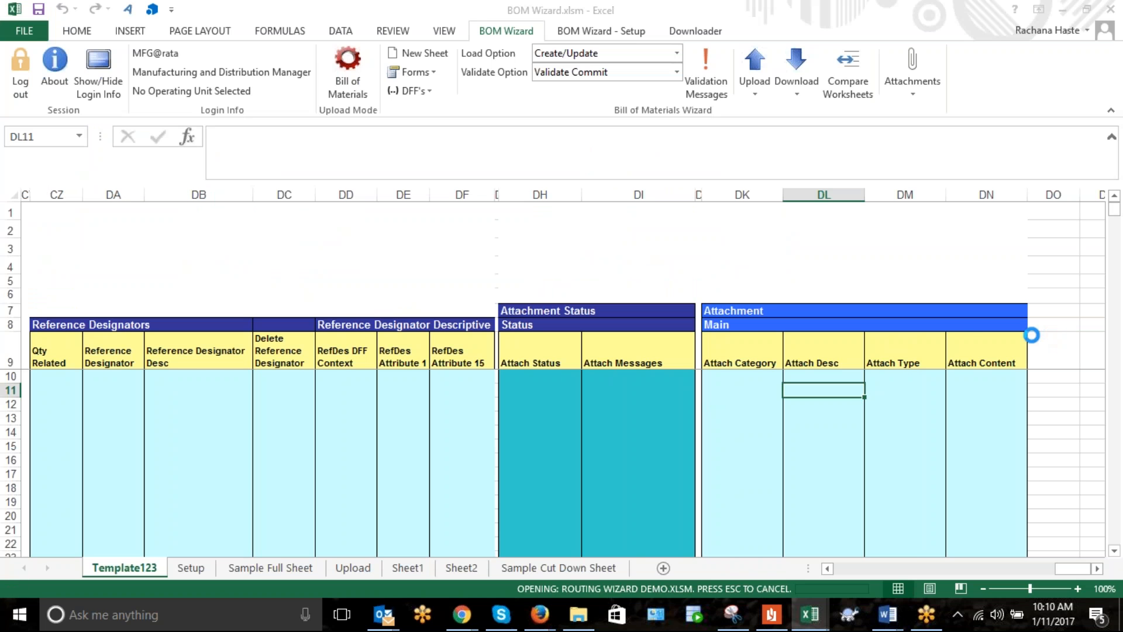
Return to File Explorer and open Wizard suite capabilities.pptx from the PPTs folder.
{"action": "left_click", "coordinate": [578, 625]}
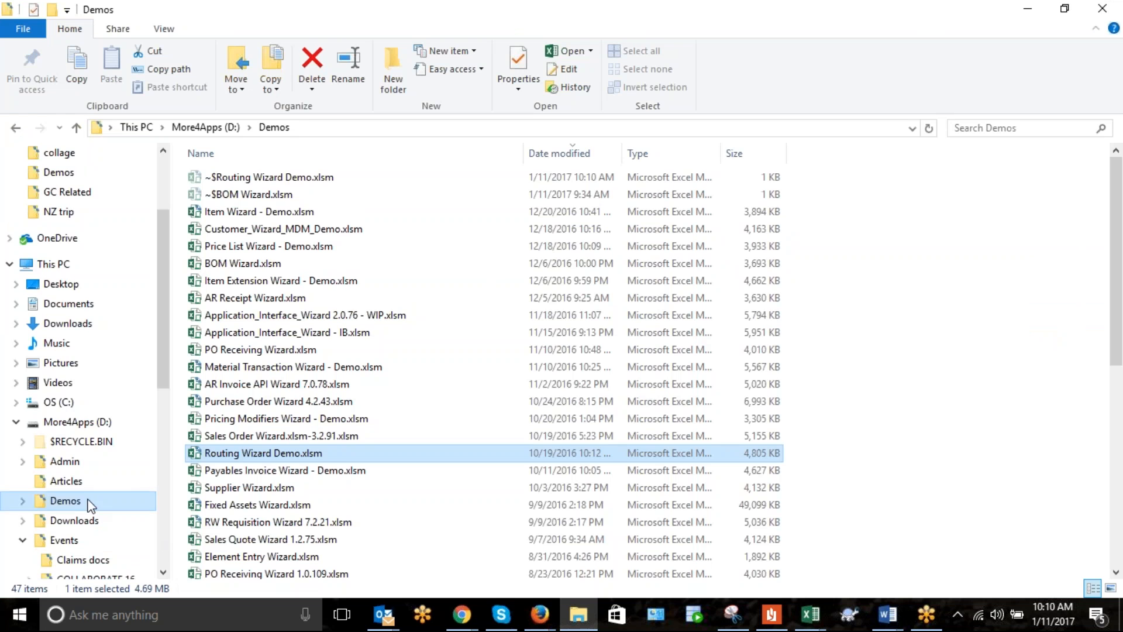
{"action": "scroll", "coordinate": [89, 500], "scroll_direction": "down", "scroll_amount": 2}
{"action": "scroll", "coordinate": [88, 499], "scroll_direction": "down", "scroll_amount": 4}
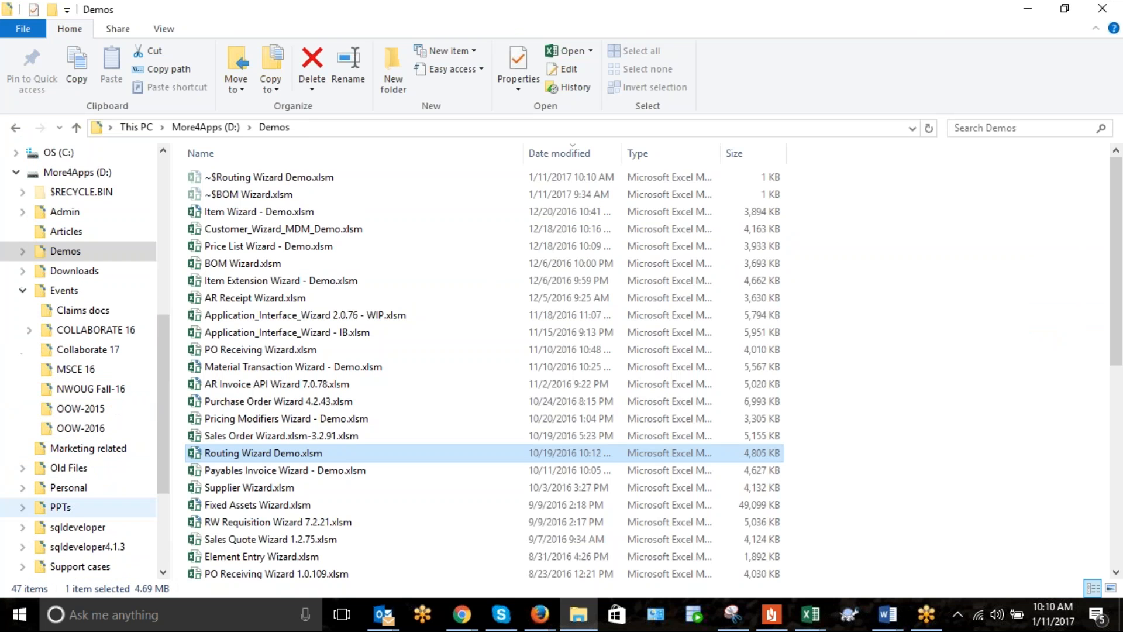
{"action": "left_click", "coordinate": [70, 506]}
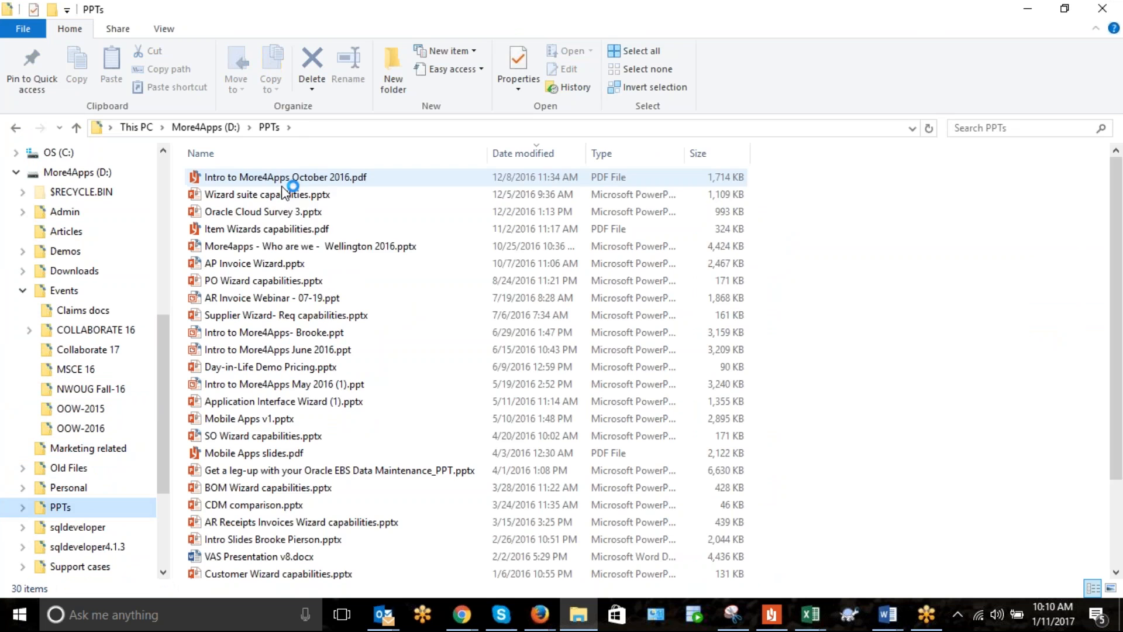
{"action": "left_click", "coordinate": [245, 196]}
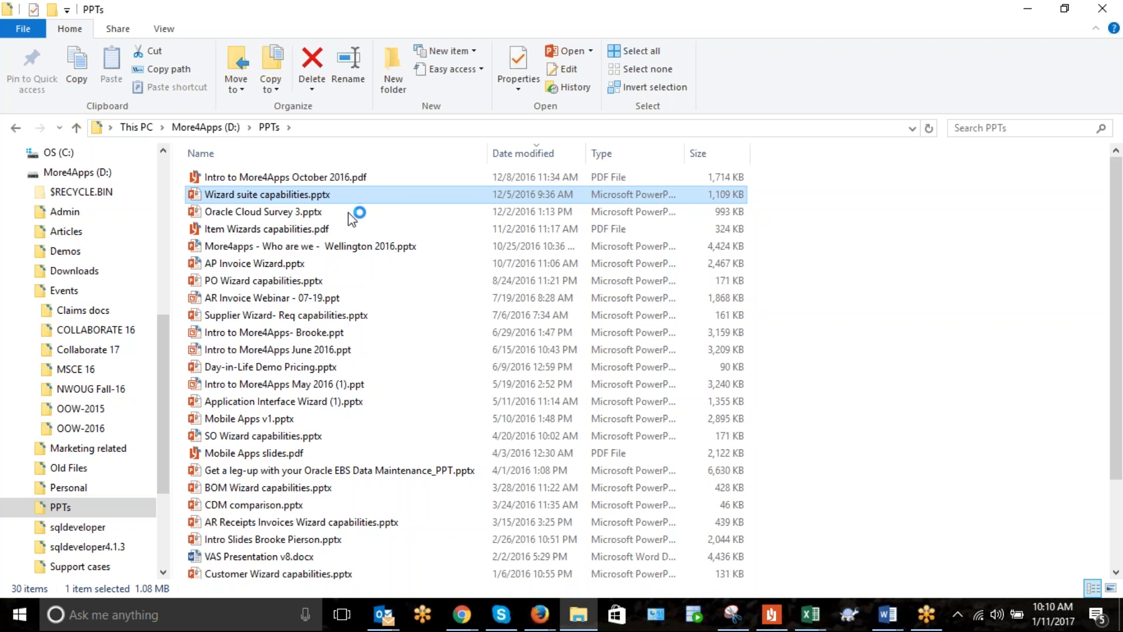
Close the Book1 and Book2 Excel workbooks, discarding the changes to Book2, and return File Explorer to the Demos folder.
{"action": "left_click", "coordinate": [814, 615]}
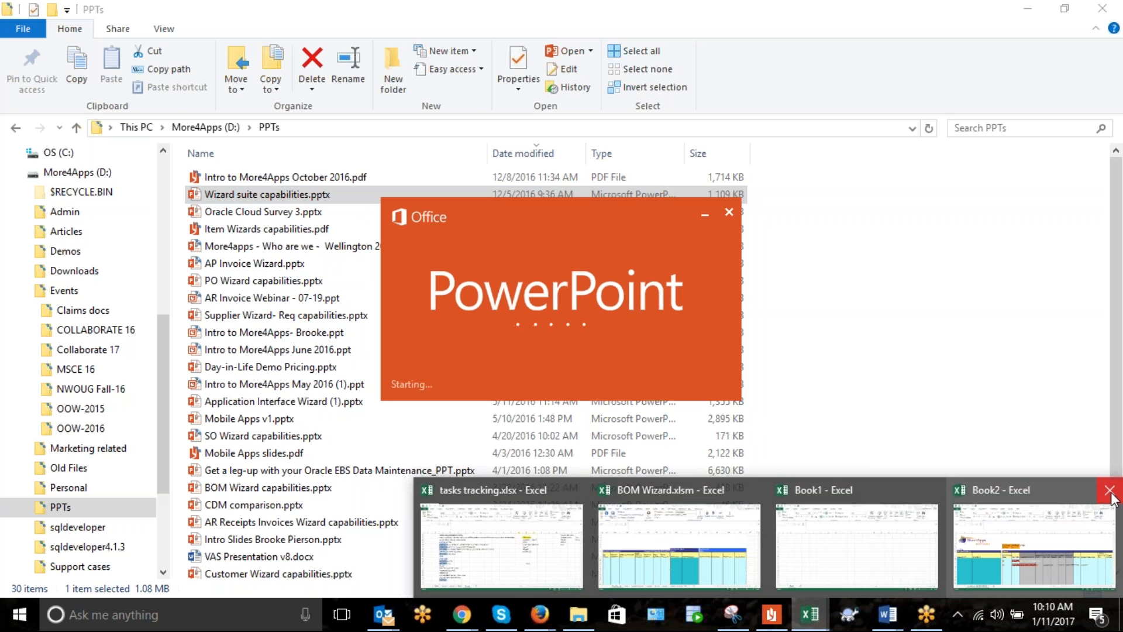
{"action": "middle_click", "coordinate": [872, 551]}
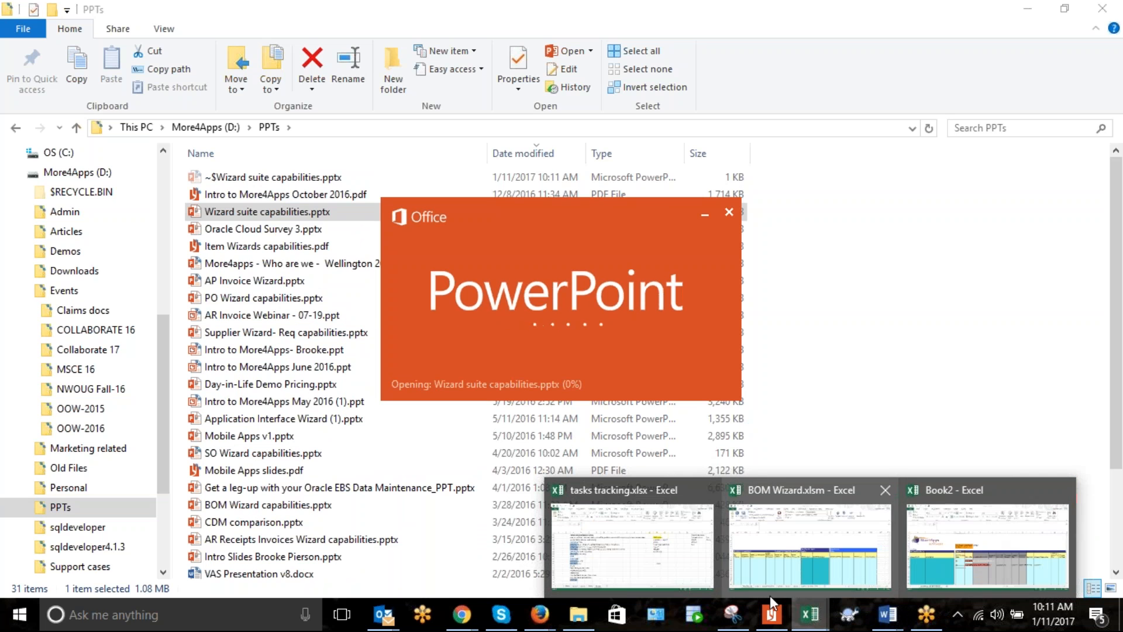
{"action": "left_click", "coordinate": [62, 251]}
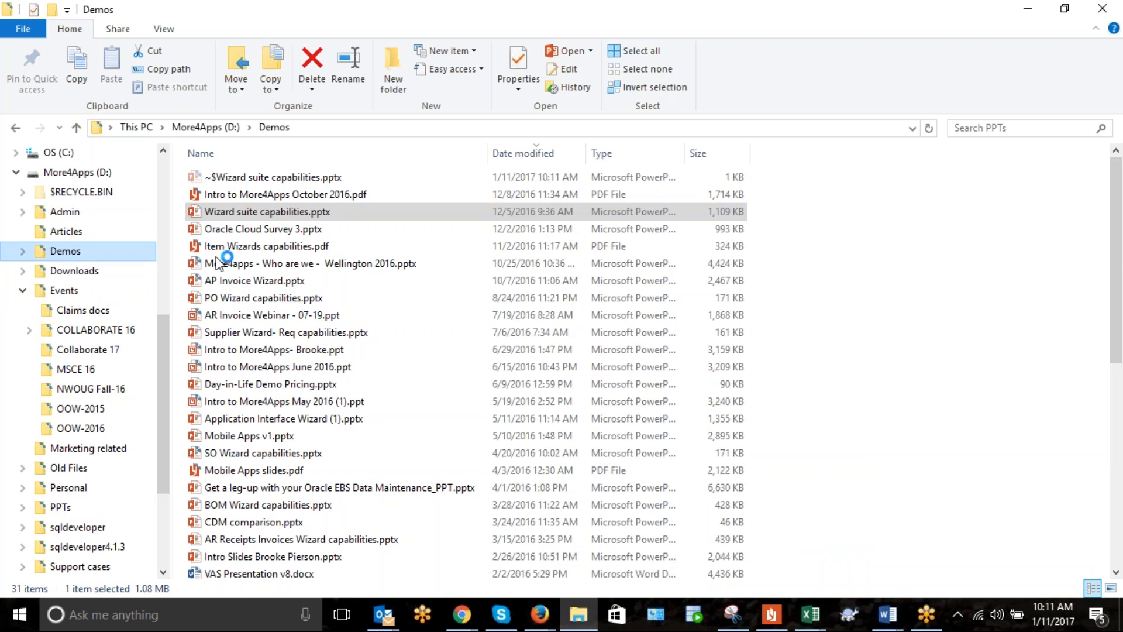
{"action": "mouse_move", "coordinate": [811, 619]}
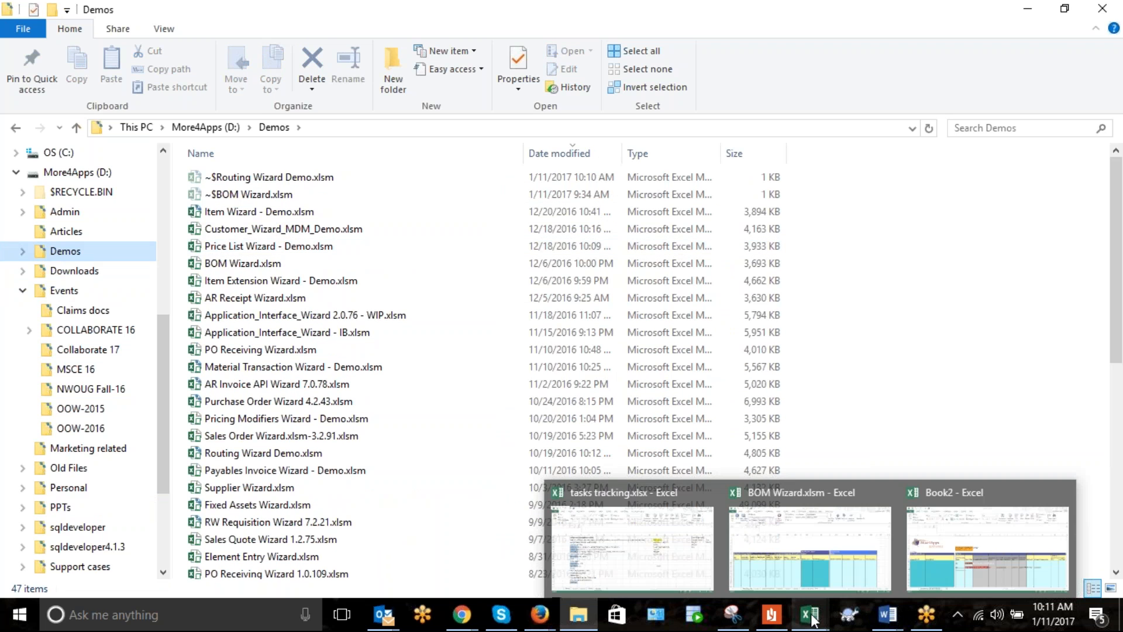
{"action": "left_click", "coordinate": [975, 541]}
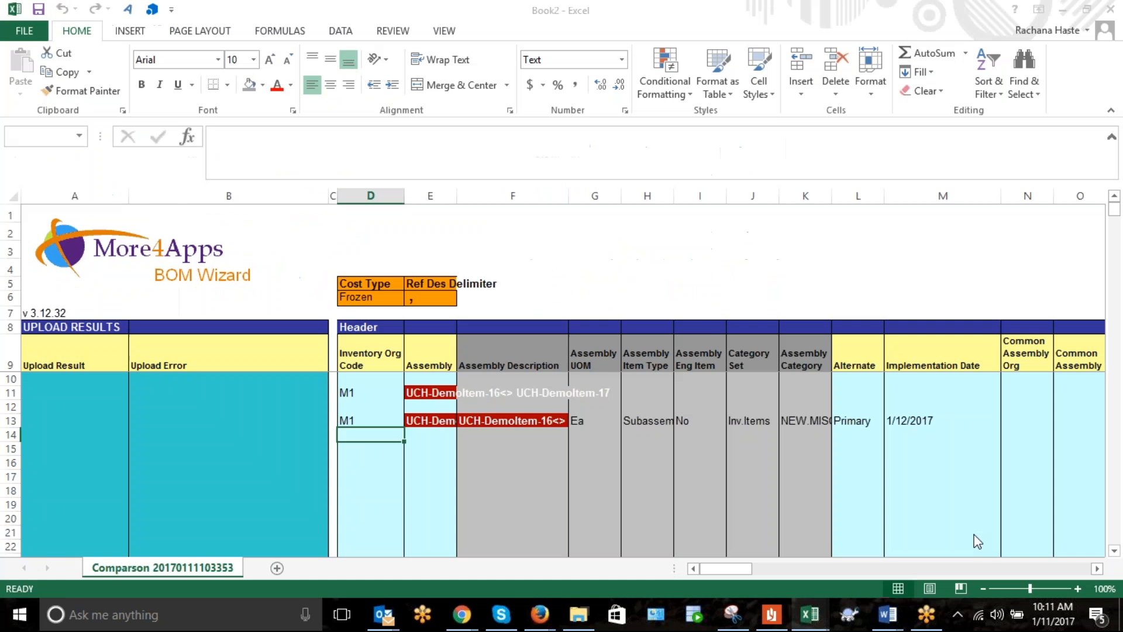
{"action": "left_click", "coordinate": [1110, 9]}
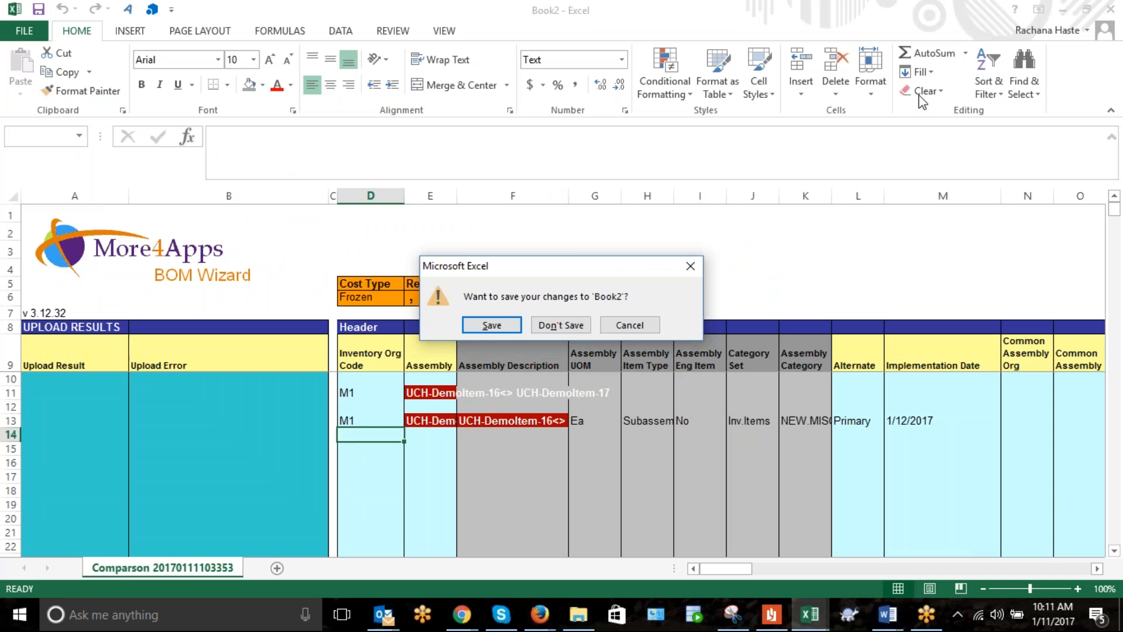
{"action": "left_click", "coordinate": [566, 325]}
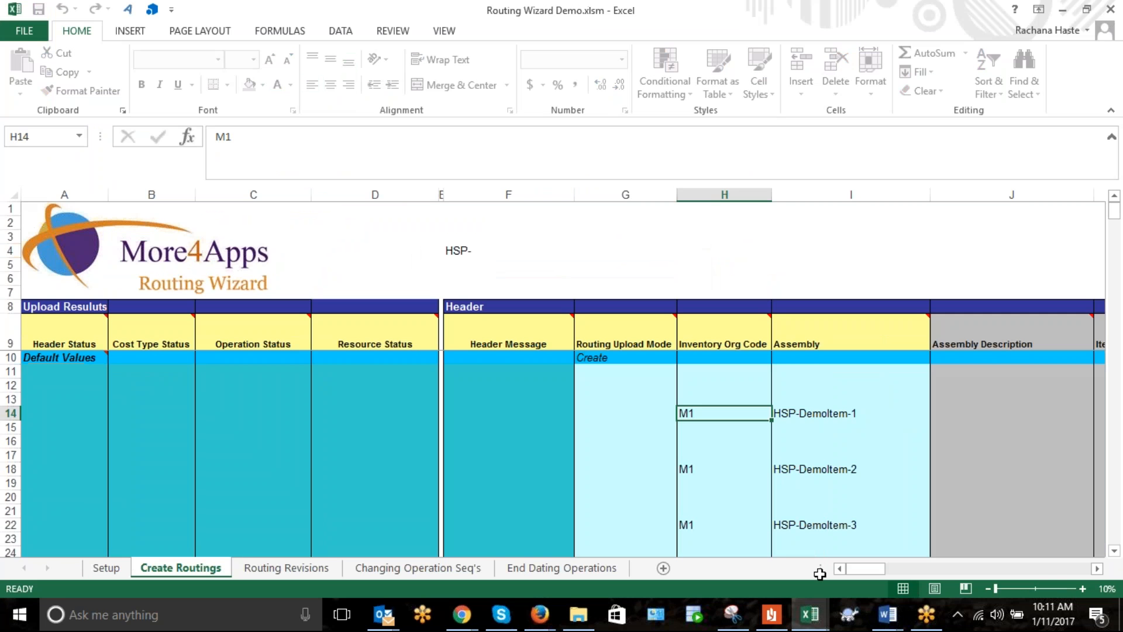
{"action": "left_click", "coordinate": [819, 414]}
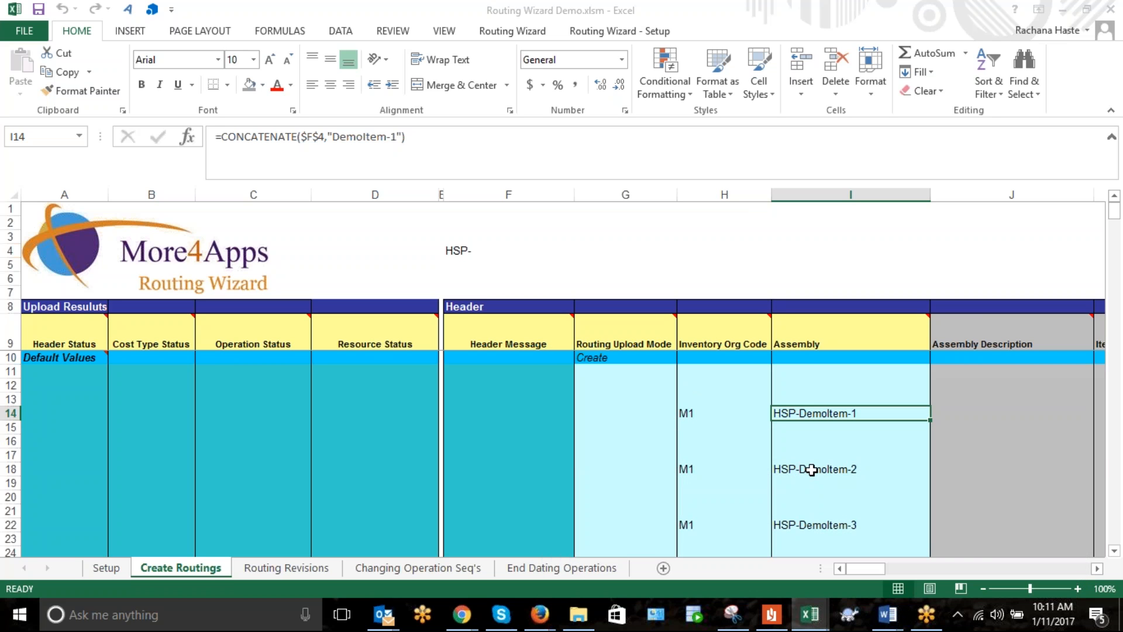
{"action": "left_click", "coordinate": [807, 626]}
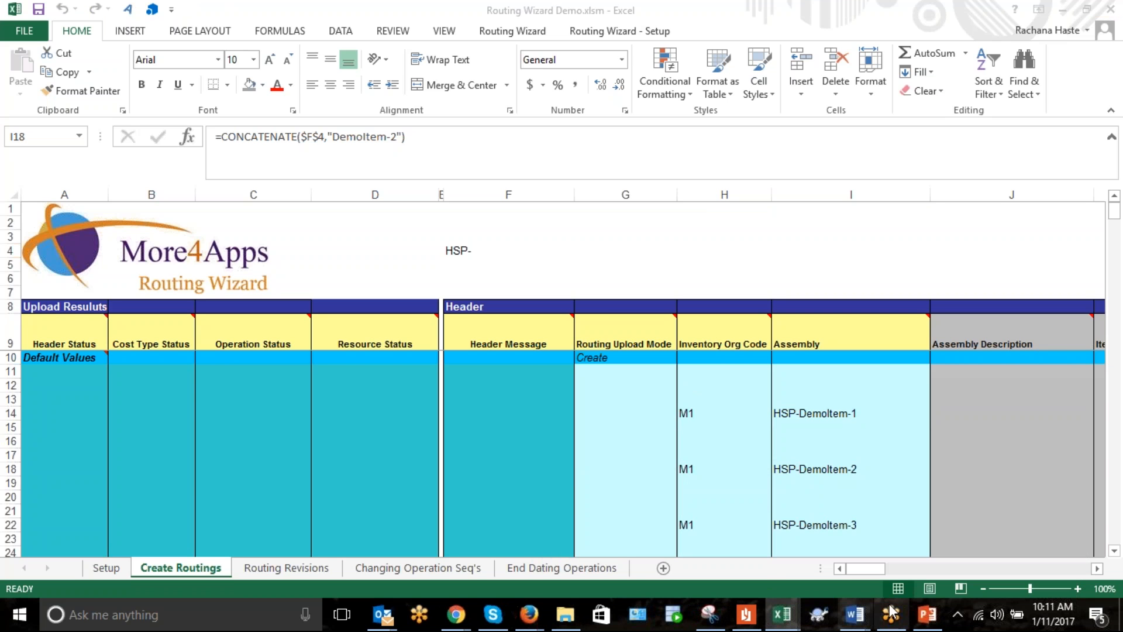
{"action": "left_click", "coordinate": [784, 615]}
{"action": "left_click", "coordinate": [800, 584]}
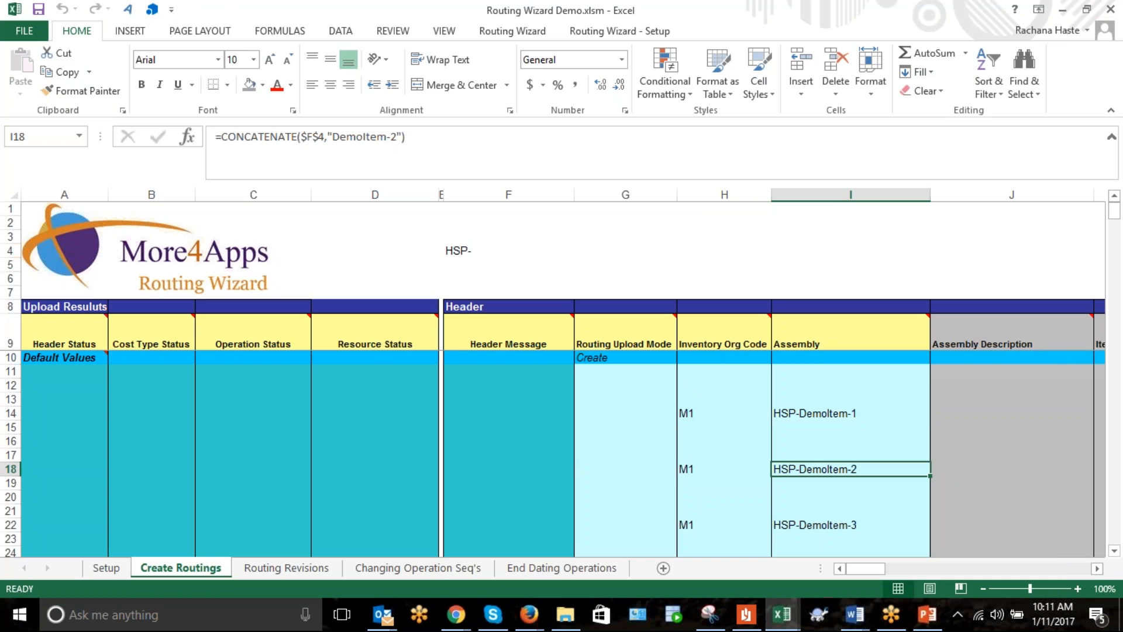
{"action": "left_click", "coordinate": [813, 415]}
{"action": "left_click", "coordinate": [716, 415]}
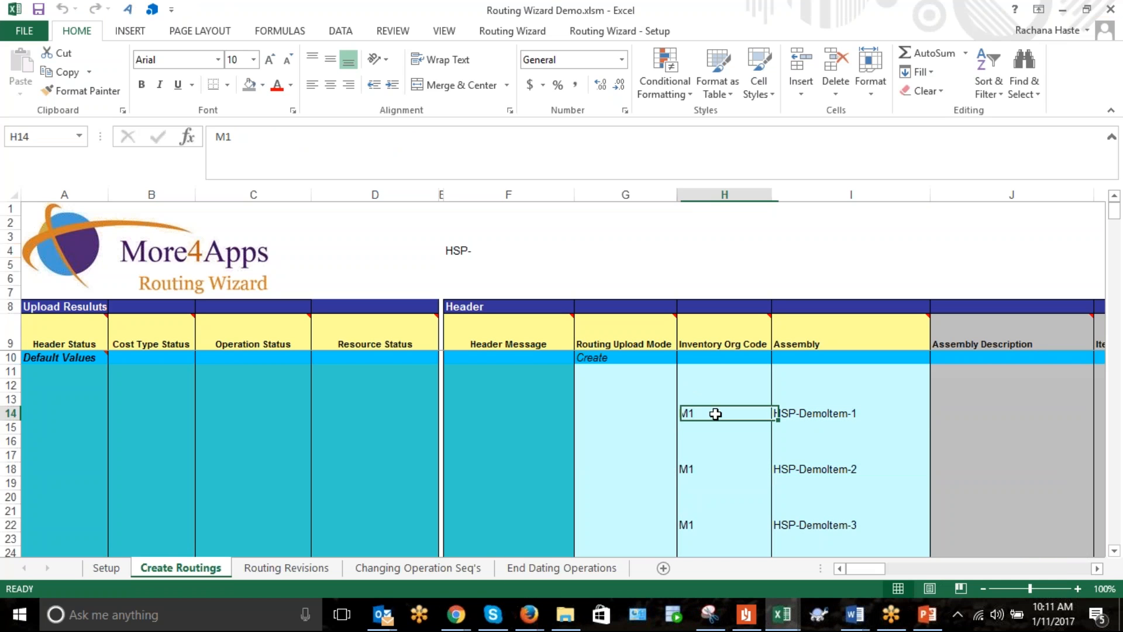
Change the item name prefix in cell F4 of the Create Routings sheet to UCH-.
{"action": "double_click", "coordinate": [468, 250]}
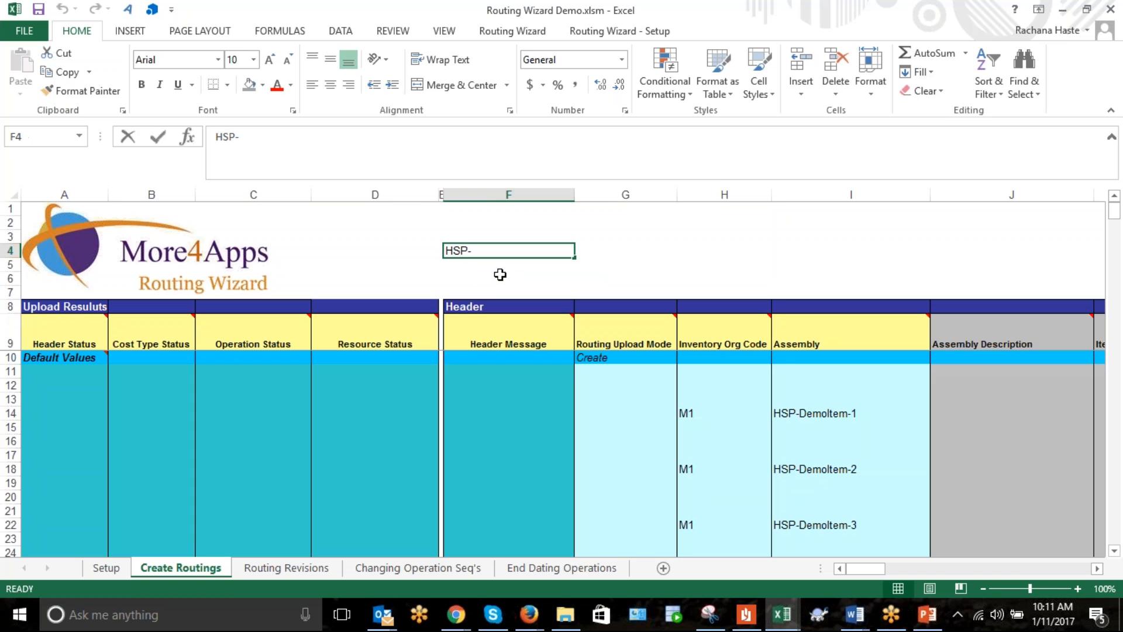
{"action": "key", "text": "shift+Home"}
{"action": "type", "text": "U"}
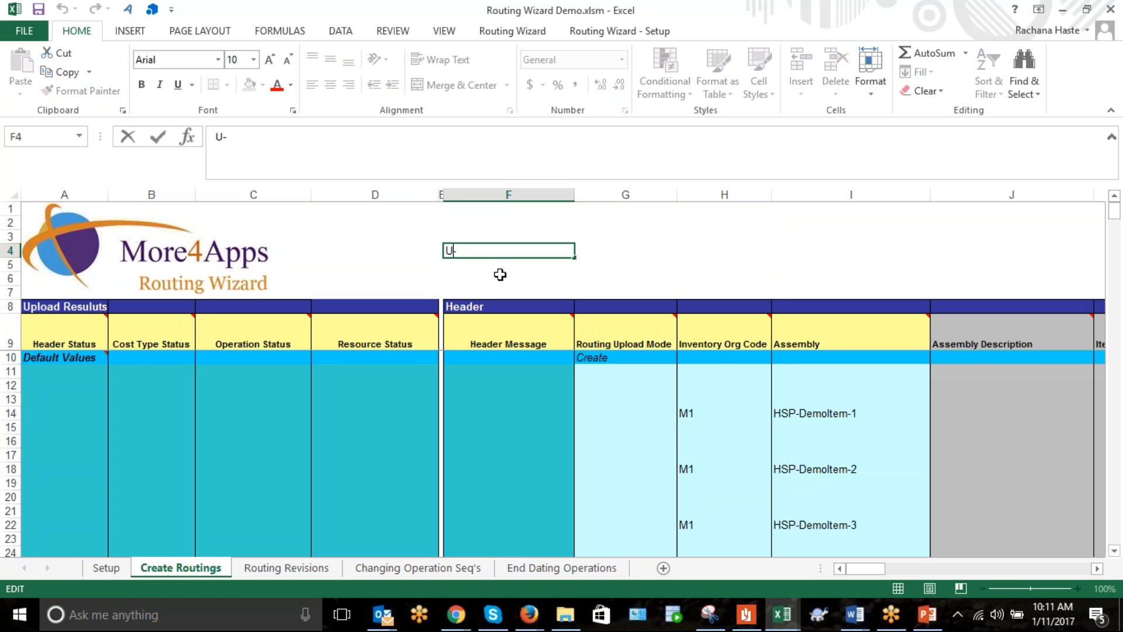
{"action": "type", "text": "CH"}
{"action": "key", "text": "Return"}
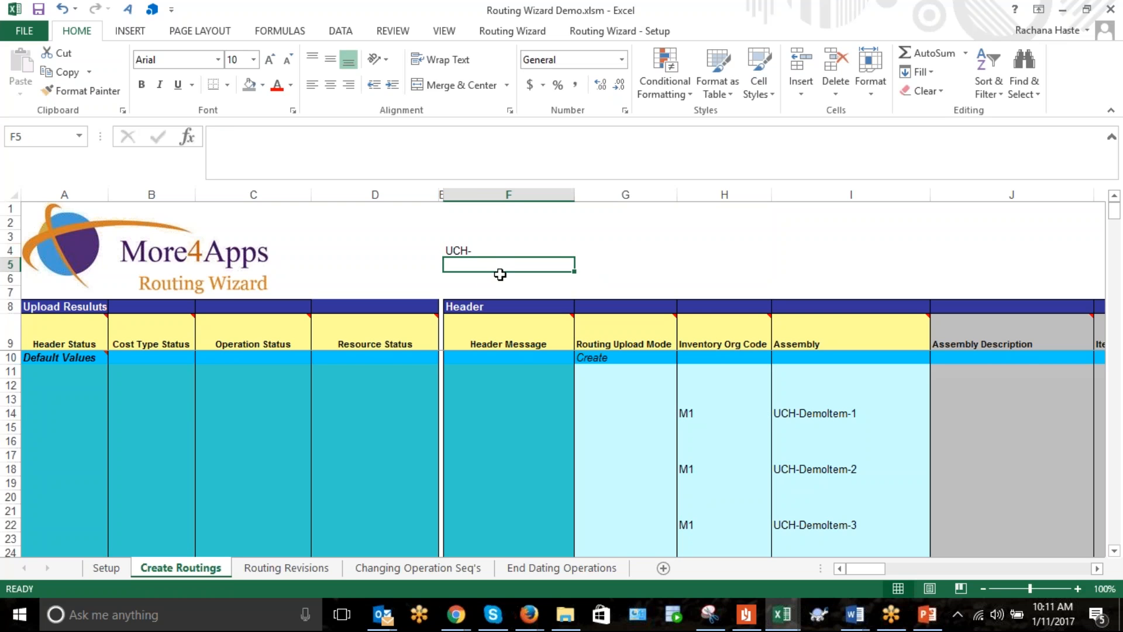
{"action": "left_click", "coordinate": [467, 250]}
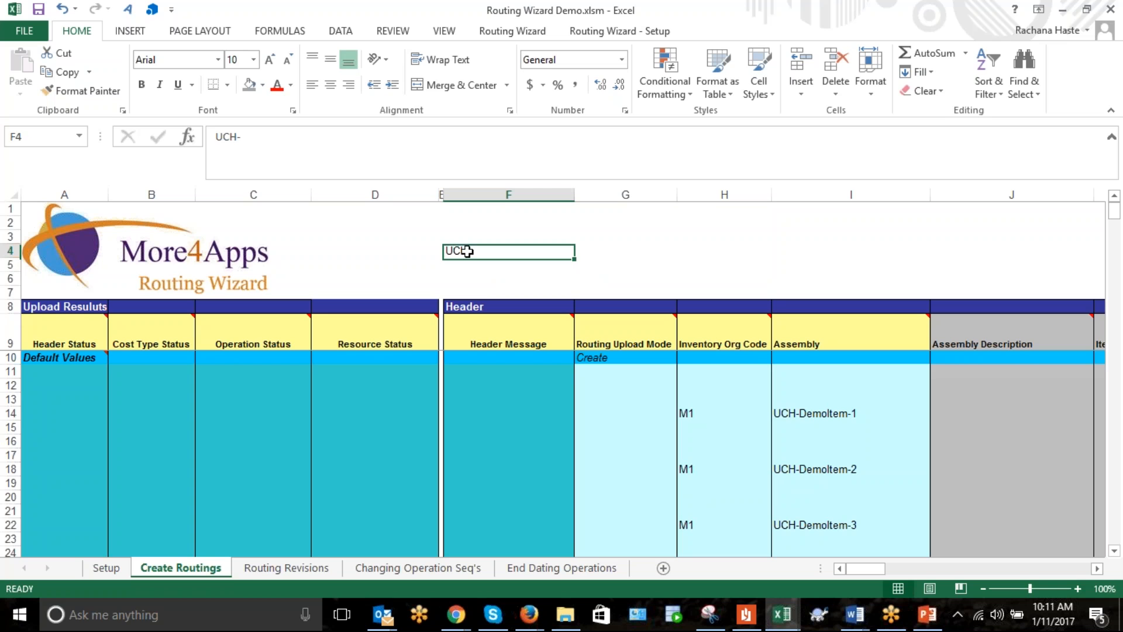
Edit the first assembly's CONCATENATE formula in cell I14 so its text reads DemoItem-16.
{"action": "left_click", "coordinate": [793, 412]}
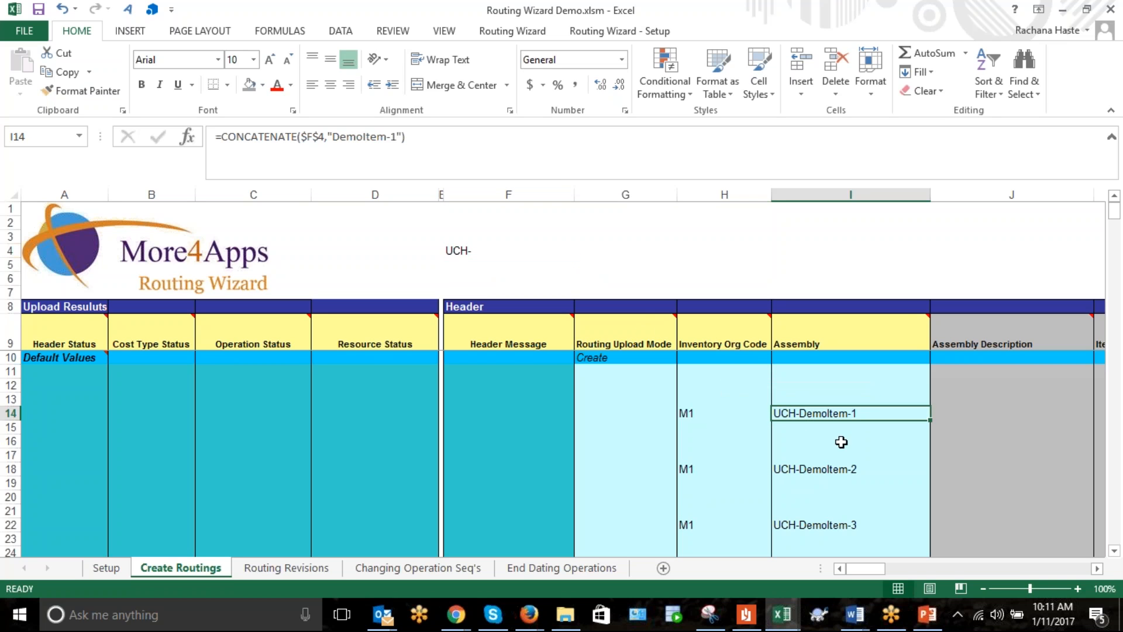
{"action": "left_click", "coordinate": [396, 136]}
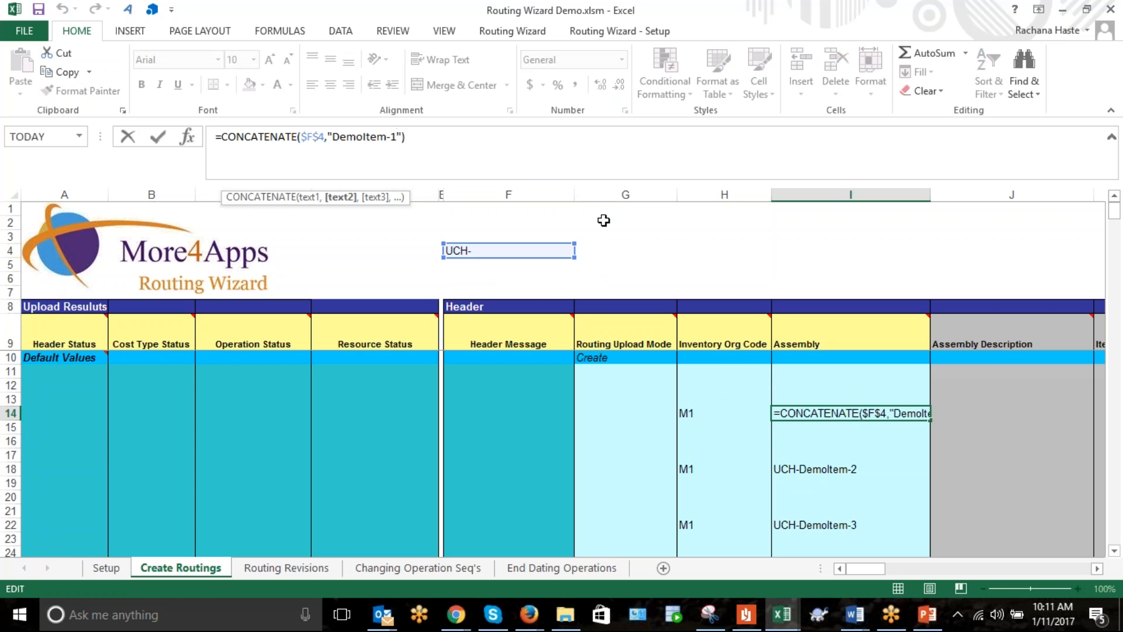
{"action": "type", "text": "6"}
{"action": "key", "text": "Return"}
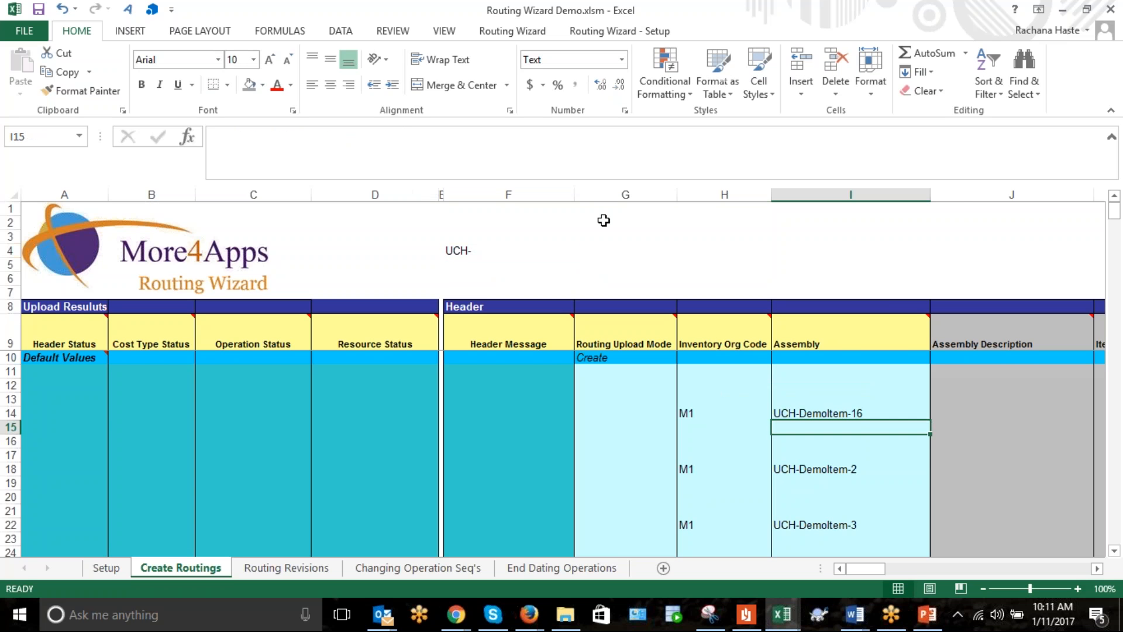
Edit the second assembly's CONCATENATE formula in cell I18 so its text reads DemoItem-17.
{"action": "key", "text": "Down"}
{"action": "key", "text": "Down"}
{"action": "key", "text": "Down"}
{"action": "key", "text": "F2"}
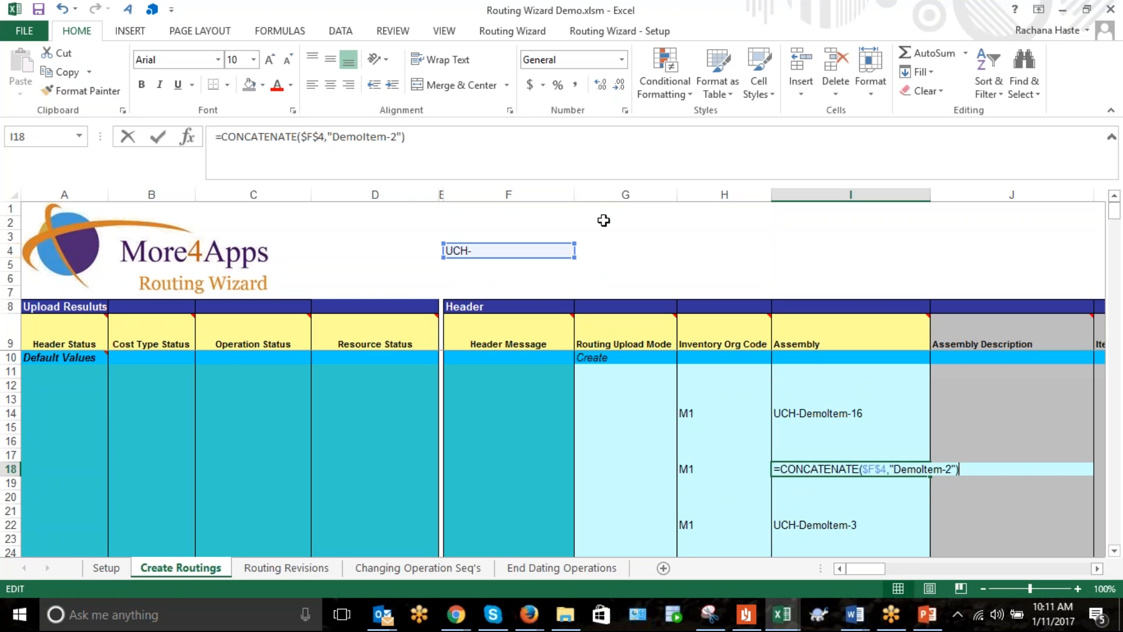
{"action": "key", "text": "Left"}
{"action": "key", "text": "Left"}
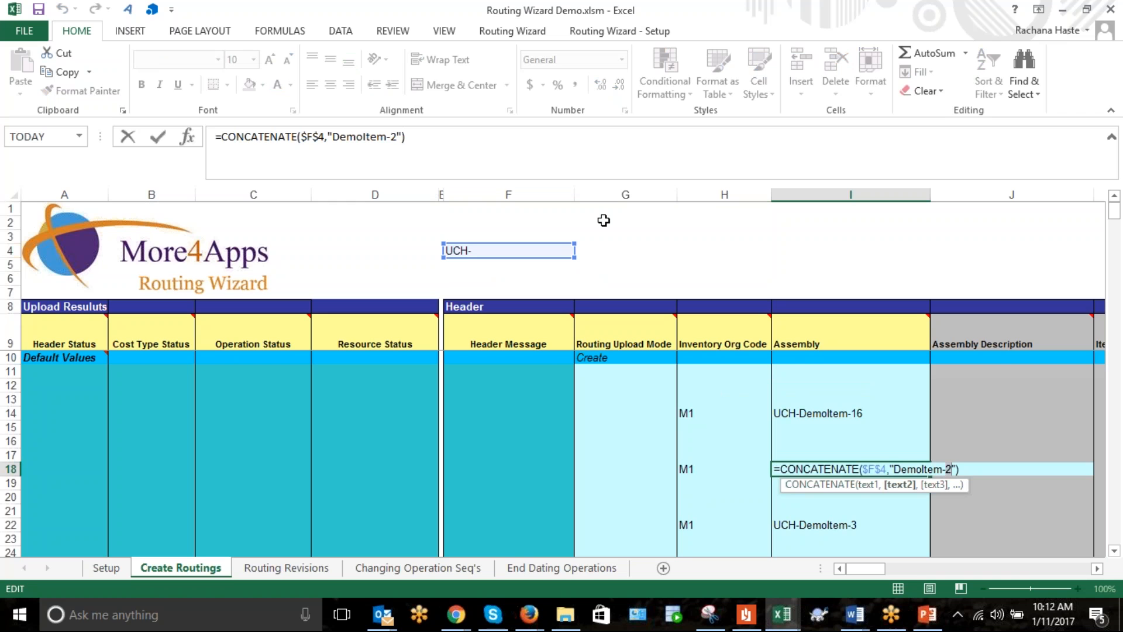
{"action": "key", "text": "BackSpace"}
{"action": "type", "text": "17"}
{"action": "key", "text": "Return"}
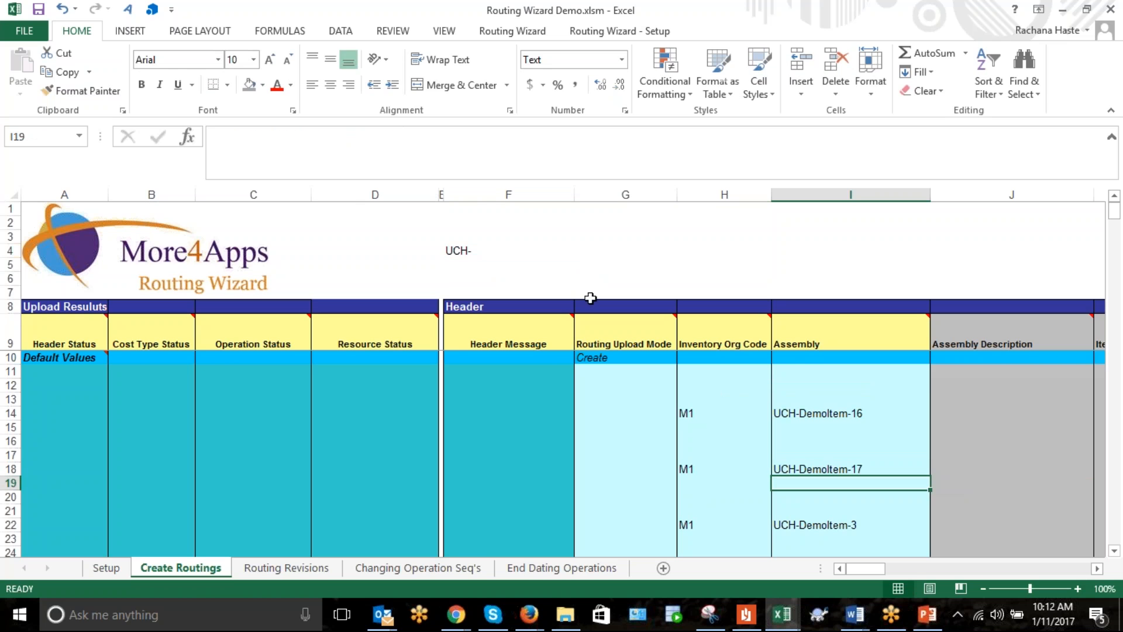
Examine the first routing's header fields in row 14, from Inventory Org Code and Assembly across to Priority.
{"action": "left_click", "coordinate": [731, 417]}
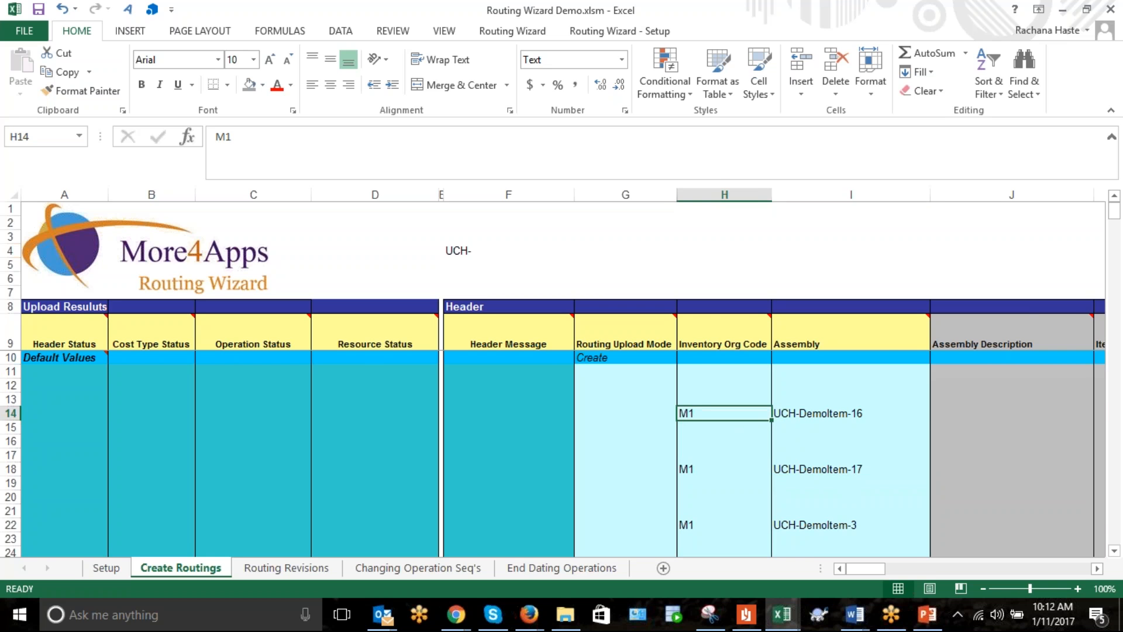
{"action": "left_click", "coordinate": [850, 414]}
{"action": "key", "text": "Right"}
{"action": "key", "text": "Right"}
{"action": "key", "text": "Right"}
{"action": "key", "text": "Right"}
{"action": "key", "text": "Right"}
{"action": "key", "text": "Right"}
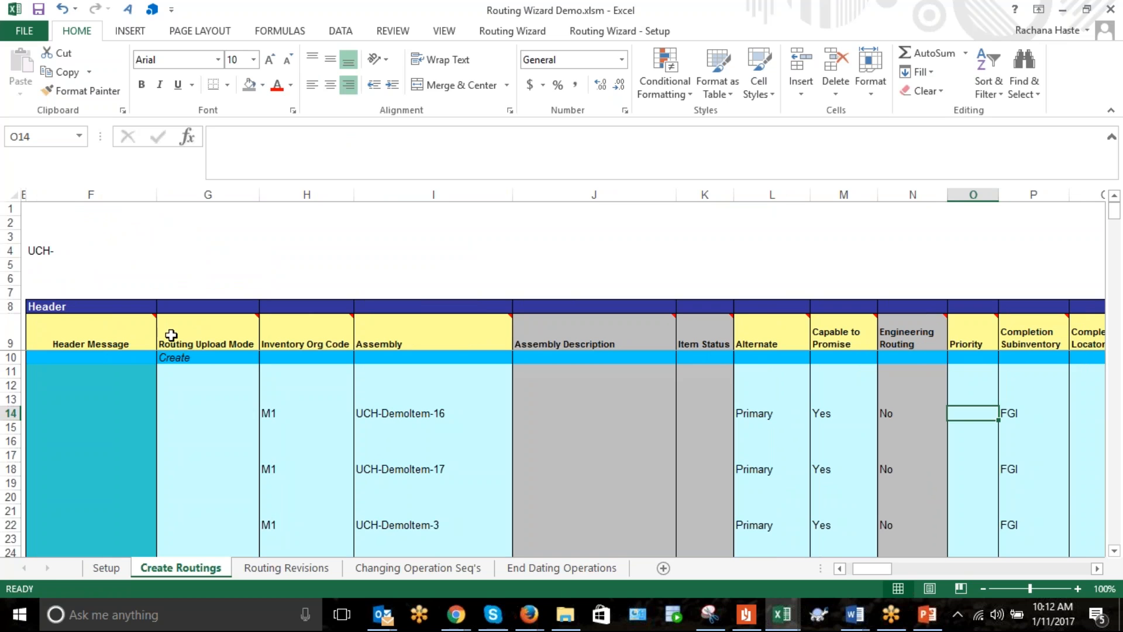
Examine the Routing Upload Mode column against its default value in row 10, and check the first routing's Alternate field.
{"action": "left_click", "coordinate": [189, 412]}
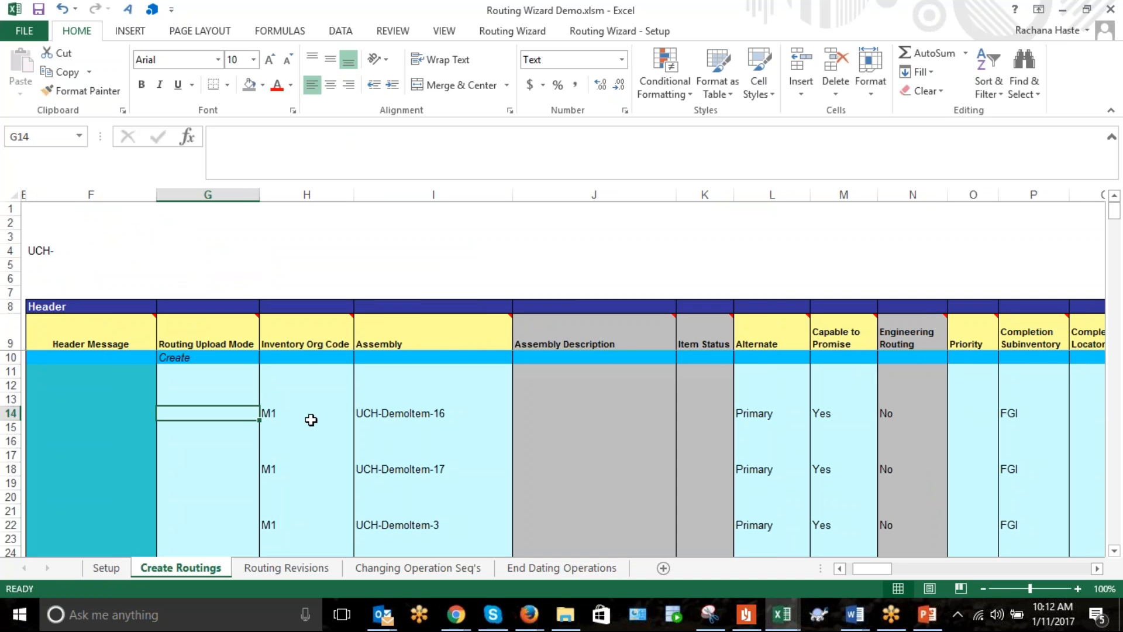
{"action": "key", "text": "Down"}
{"action": "key", "text": "Down"}
{"action": "key", "text": "Down"}
{"action": "key", "text": "Down"}
{"action": "key", "text": "Down"}
{"action": "key", "text": "Down"}
{"action": "key", "text": "Down"}
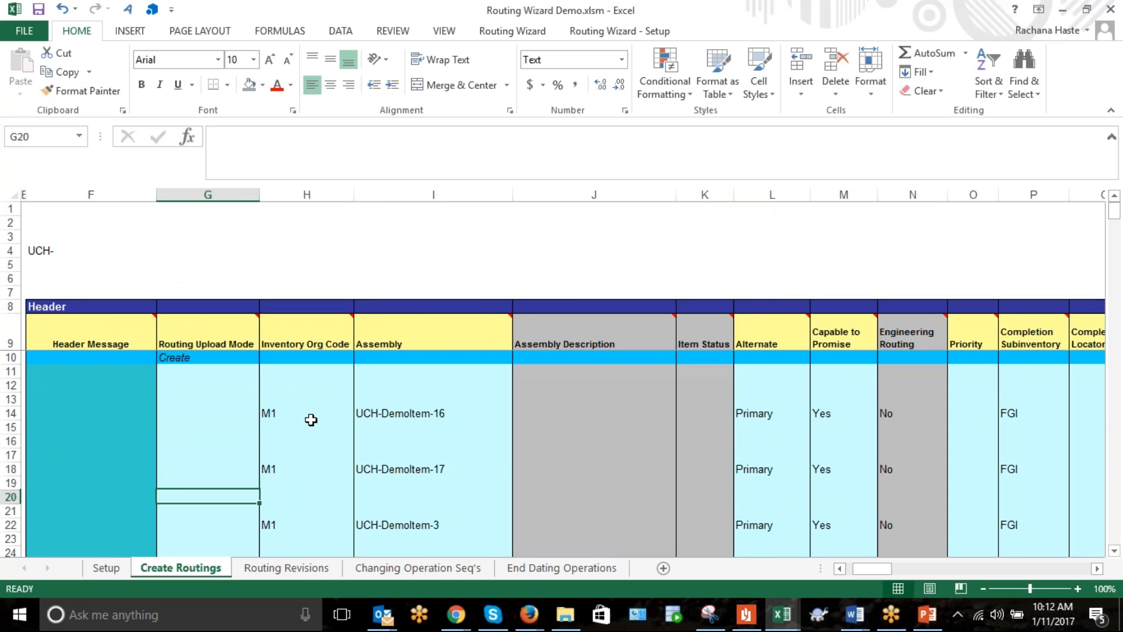
{"action": "key", "text": "Up"}
{"action": "key", "text": "Up"}
{"action": "key", "text": "Up"}
{"action": "key", "text": "Up"}
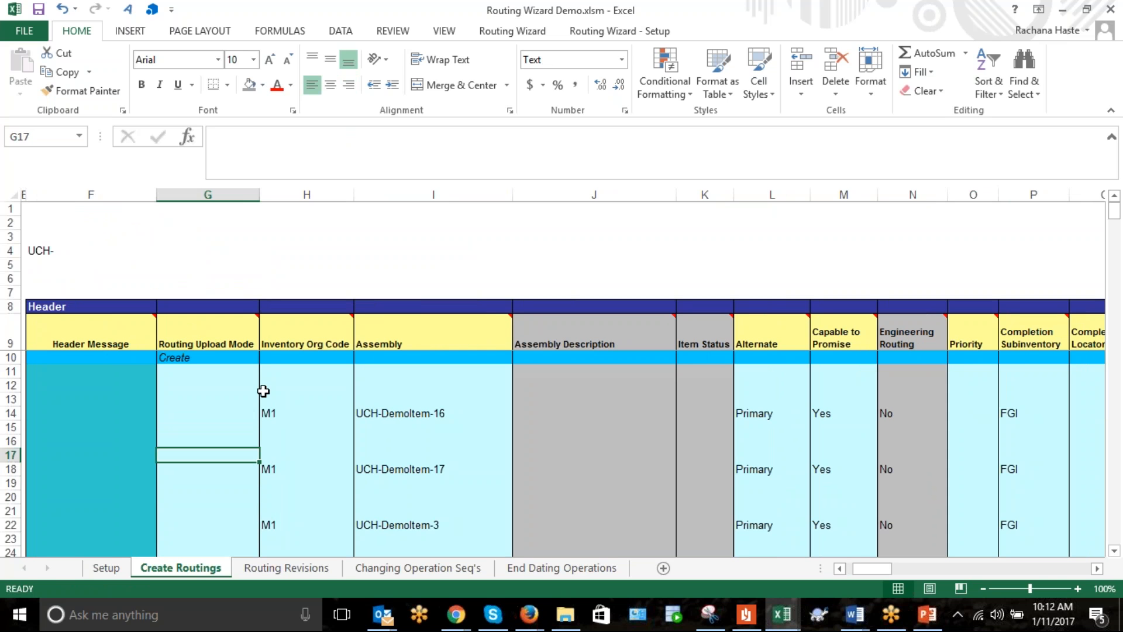
{"action": "left_click", "coordinate": [214, 363]}
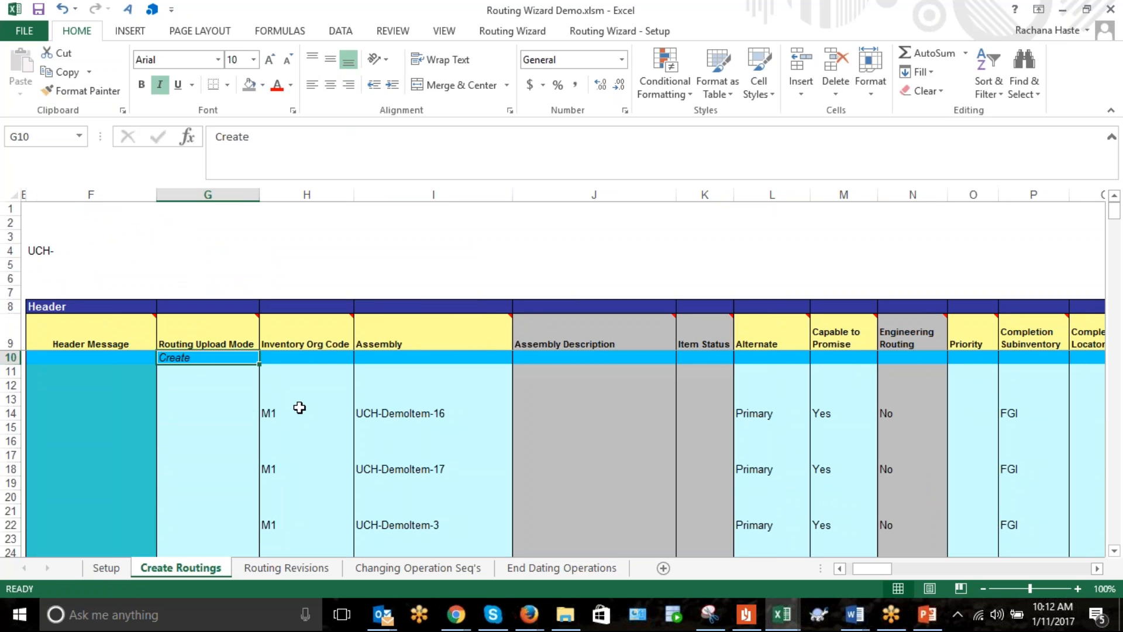
{"action": "left_click", "coordinate": [771, 415]}
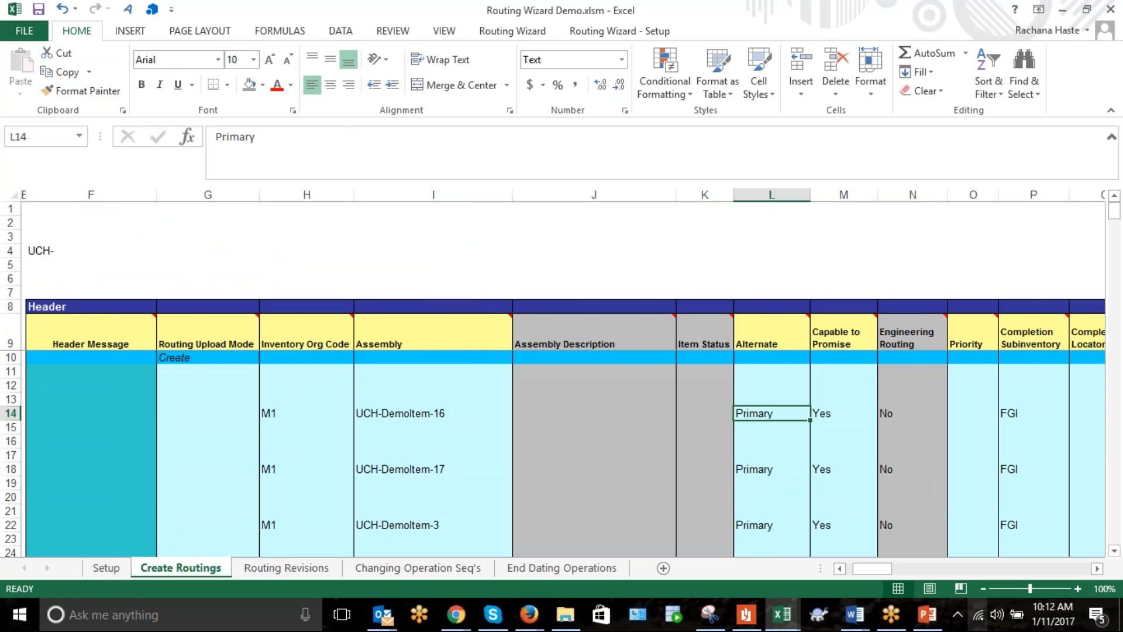
Examine the operation section's Operation Upload Mode default and the Department of the first operation in row 14.
{"action": "left_click_drag", "start_coordinate": [876, 570], "coordinate": [888, 569]}
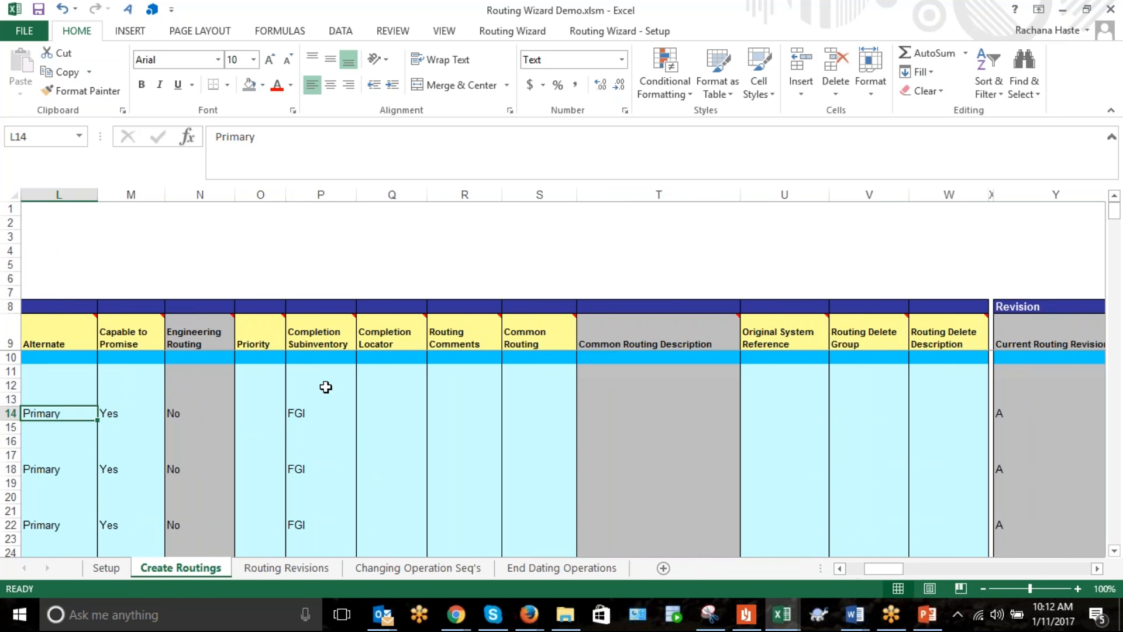
{"action": "left_click_drag", "start_coordinate": [1097, 570], "coordinate": [1097, 570]}
{"action": "left_click", "coordinate": [1097, 568]}
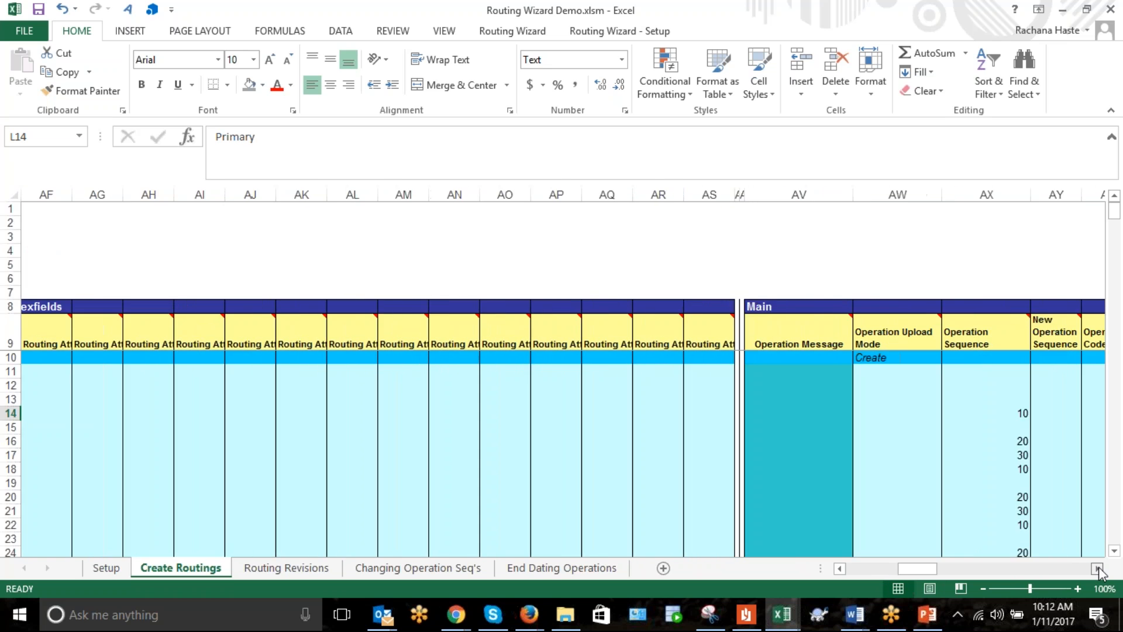
{"action": "left_click", "coordinate": [1097, 568]}
{"action": "left_click", "coordinate": [1098, 568]}
{"action": "left_click", "coordinate": [1097, 568]}
{"action": "left_click", "coordinate": [1097, 568]}
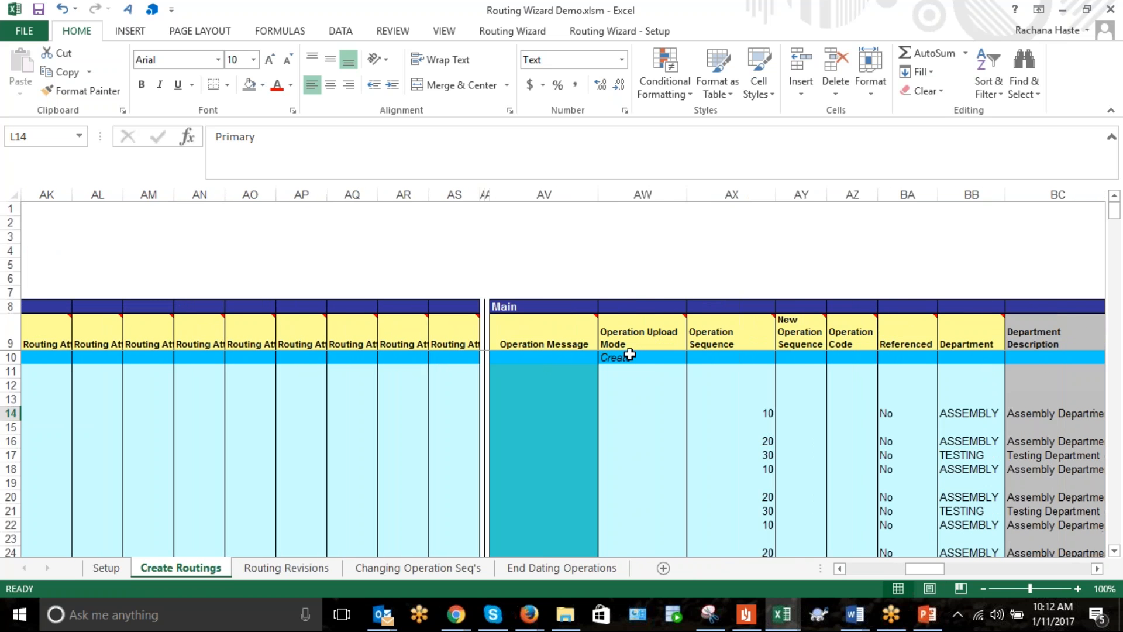
{"action": "left_click", "coordinate": [627, 356]}
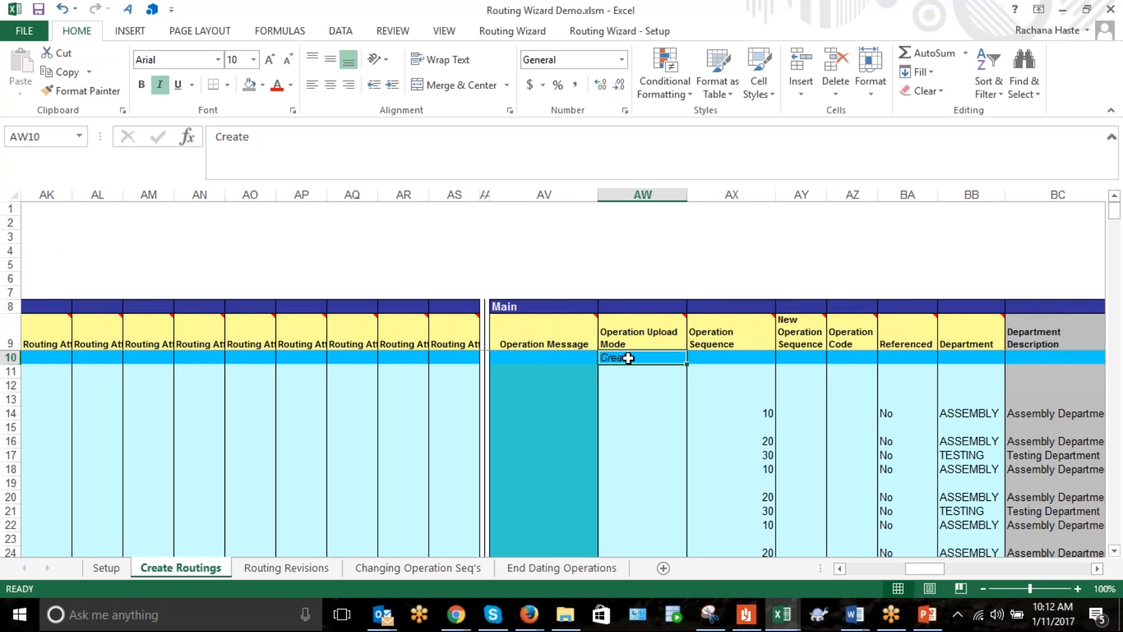
{"action": "left_click", "coordinate": [662, 418]}
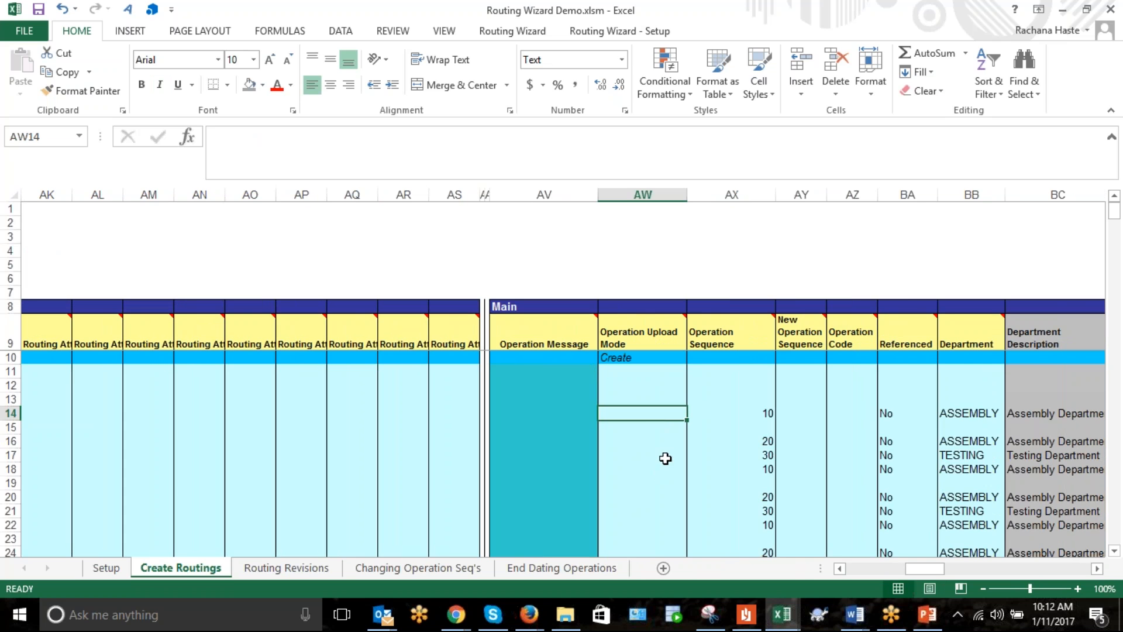
{"action": "left_click", "coordinate": [948, 415]}
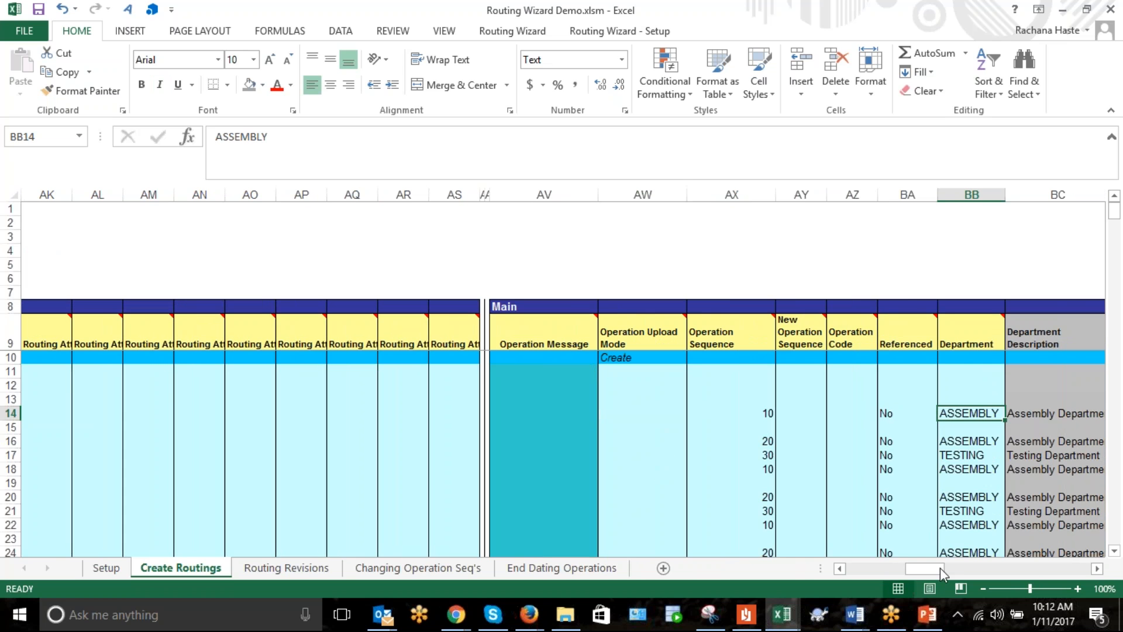
Enter =today() as the default value for the operations' Effective From column in cell BF10, and select the first operation's date in BF14.
{"action": "left_click", "coordinate": [1097, 570]}
{"action": "left_click", "coordinate": [1097, 570]}
{"action": "left_click", "coordinate": [1097, 570]}
{"action": "left_click", "coordinate": [1097, 570]}
{"action": "left_click", "coordinate": [1097, 570]}
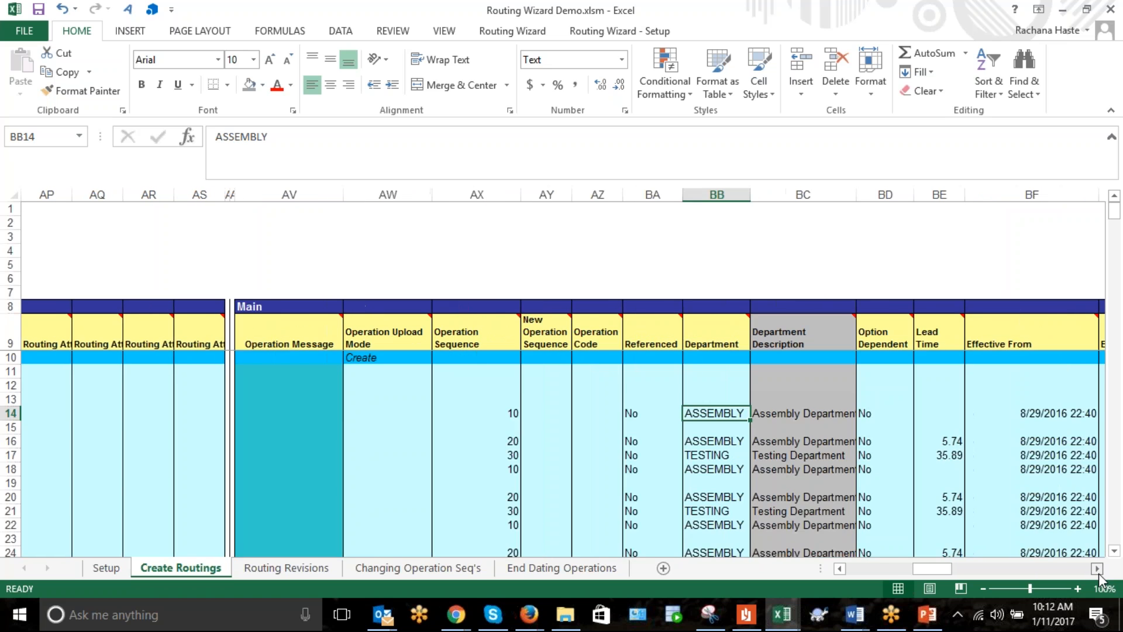
{"action": "left_click", "coordinate": [1097, 570]}
{"action": "left_click", "coordinate": [1097, 570]}
{"action": "left_click", "coordinate": [1097, 570]}
{"action": "left_click", "coordinate": [1097, 570]}
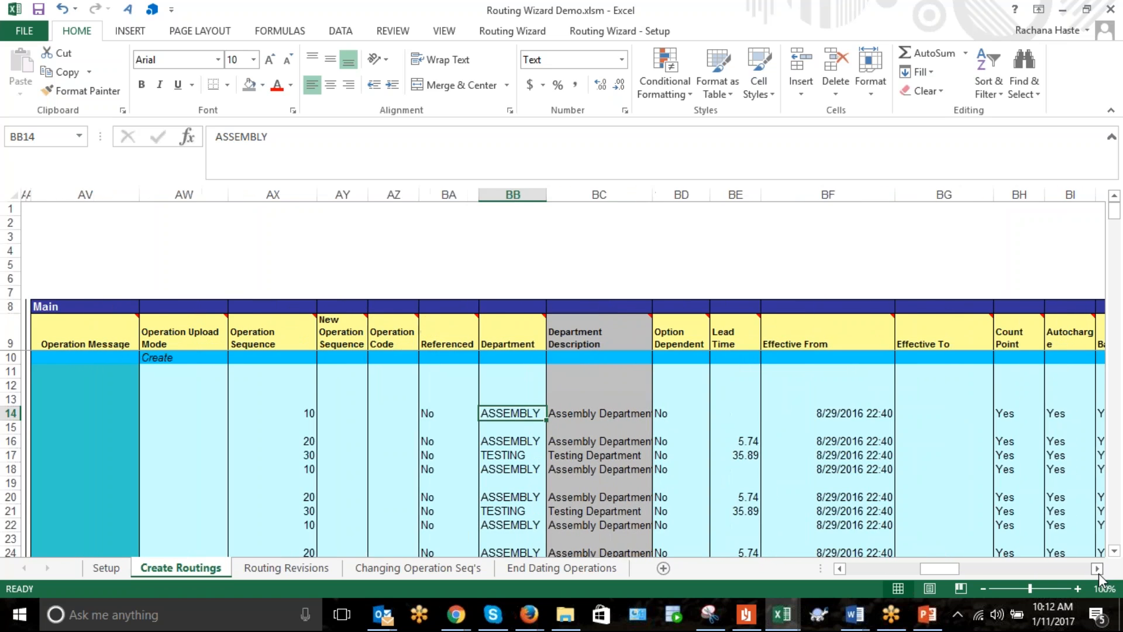
{"action": "left_click", "coordinate": [862, 415]}
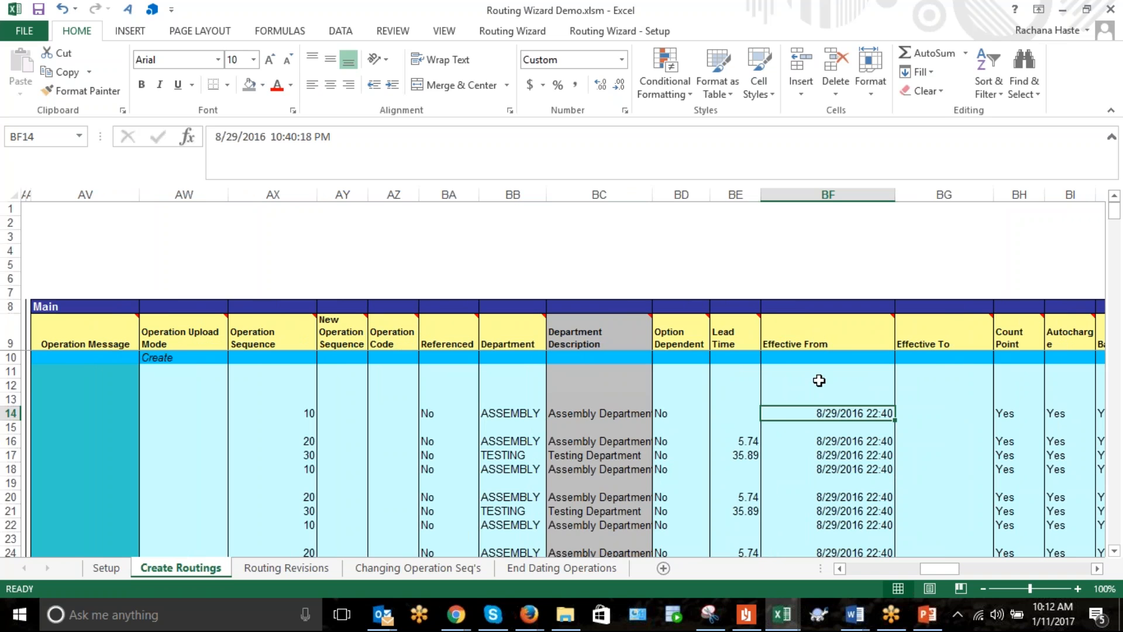
{"action": "double_click", "coordinate": [879, 414]}
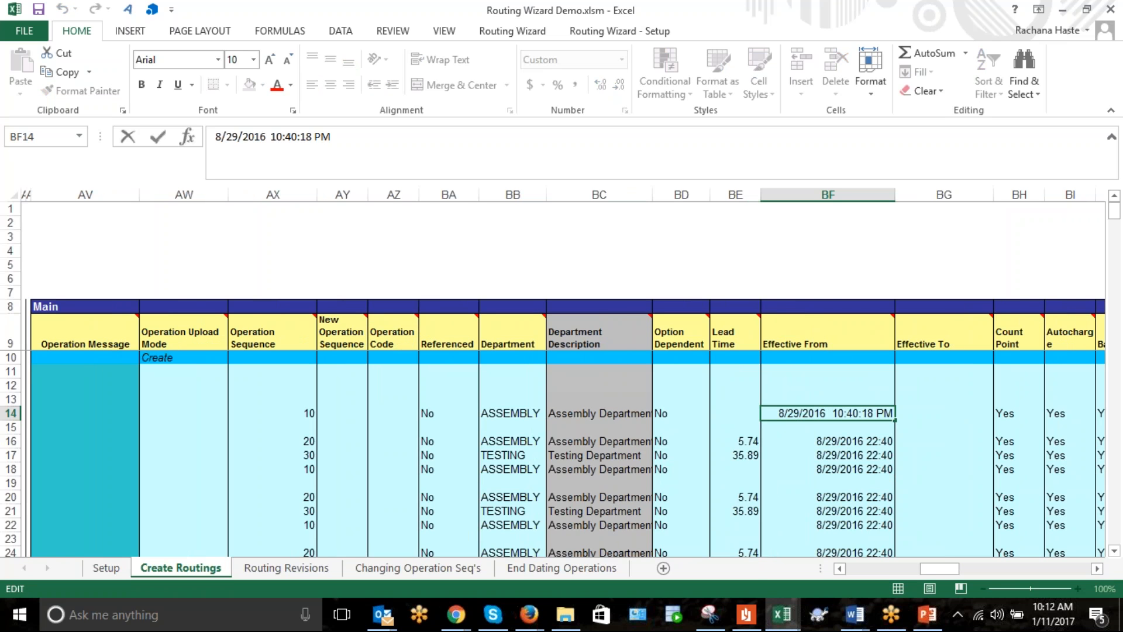
{"action": "left_click", "coordinate": [797, 358]}
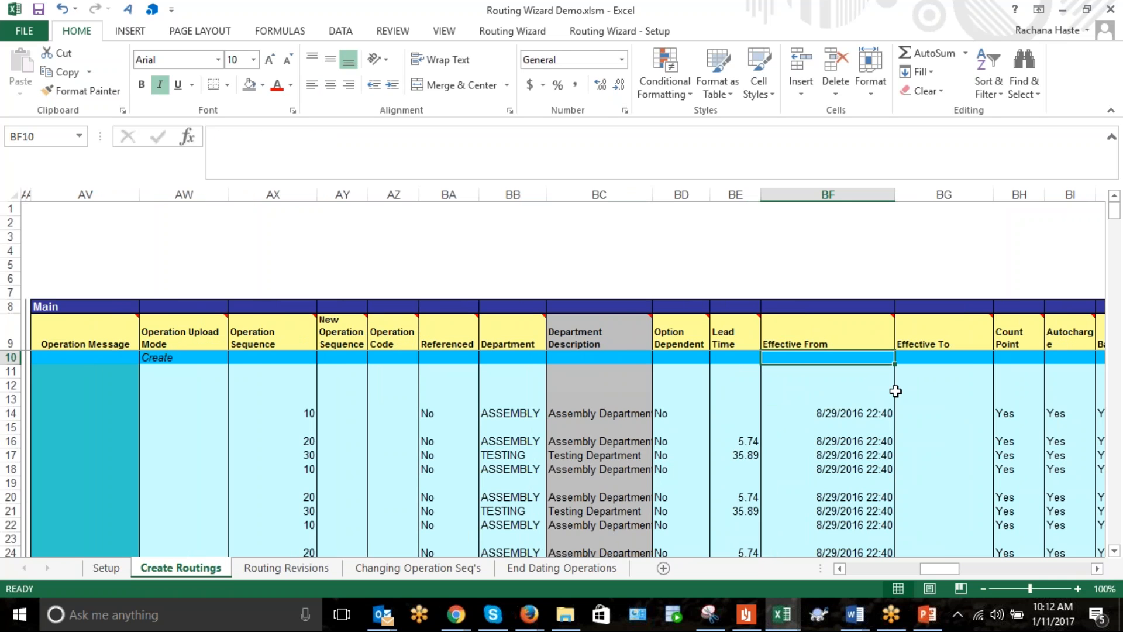
{"action": "type", "text": "=today"}
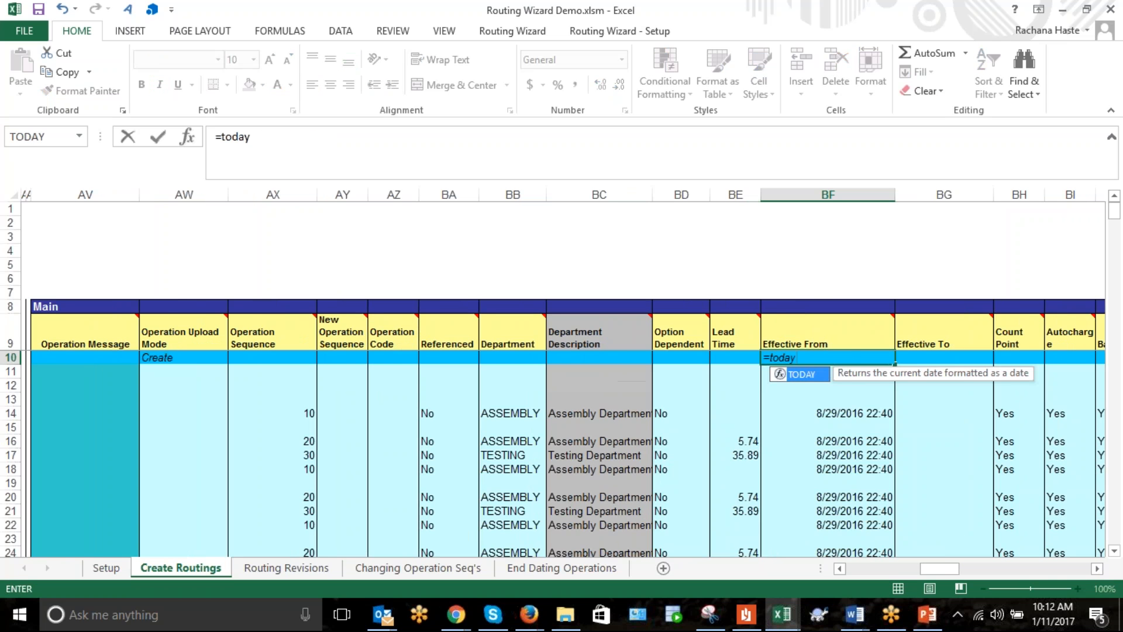
{"action": "type", "text": "()"}
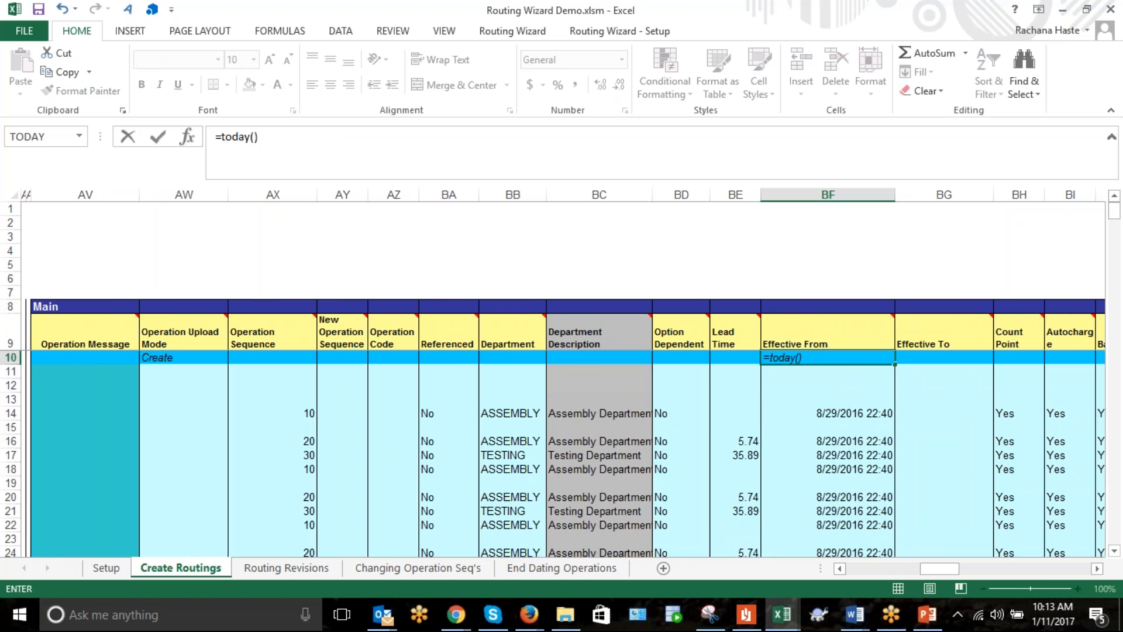
{"action": "key", "text": "Return"}
{"action": "left_click", "coordinate": [848, 415]}
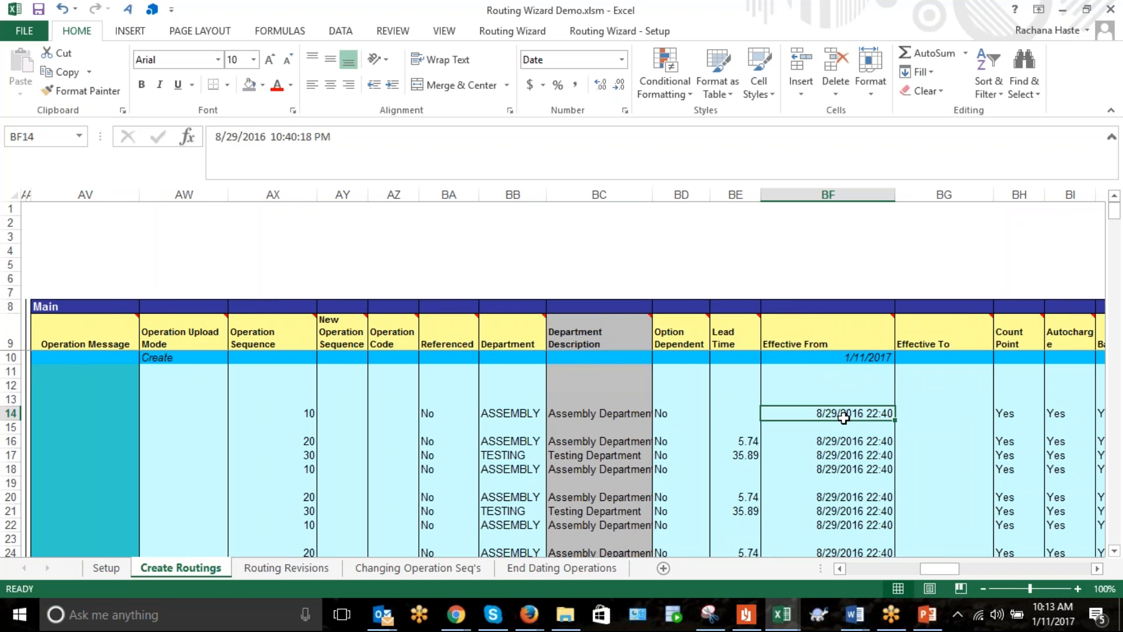
Clear the operations' Effective From dates in column BF from row 14 down, leaving the default in row 10.
{"action": "left_click_drag", "start_coordinate": [866, 572], "coordinate": [854, 528]}
{"action": "key", "text": "Delete"}
{"action": "scroll", "coordinate": [895, 426], "scroll_direction": "up", "scroll_amount": 3}
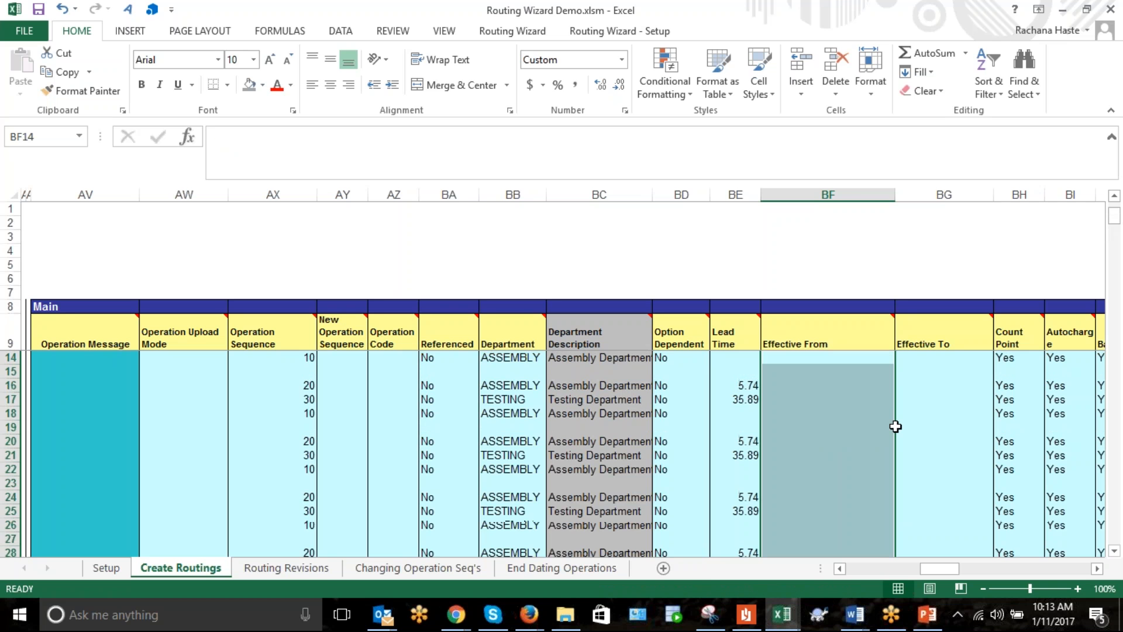
{"action": "scroll", "coordinate": [895, 426], "scroll_direction": "up", "scroll_amount": 2}
{"action": "left_click", "coordinate": [920, 415]}
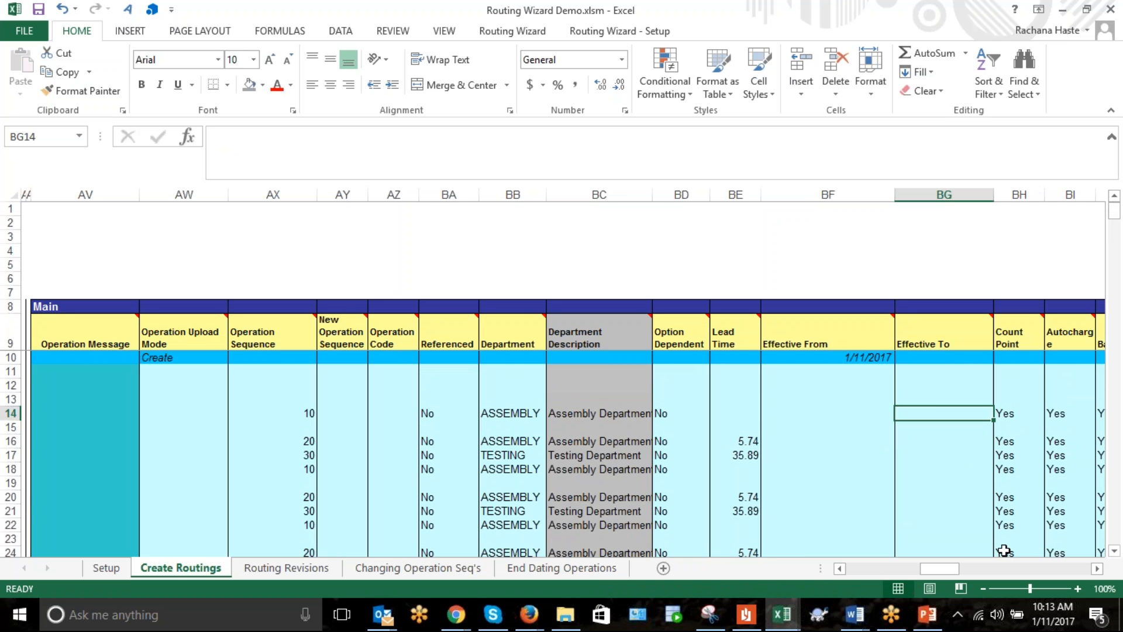
Review the remaining operation columns up to the Operation Descriptive Flexfields, the Inventory Org Code cells H14:H21, and the Routing Wizard commands.
{"action": "left_click_drag", "start_coordinate": [943, 568], "coordinate": [968, 570]}
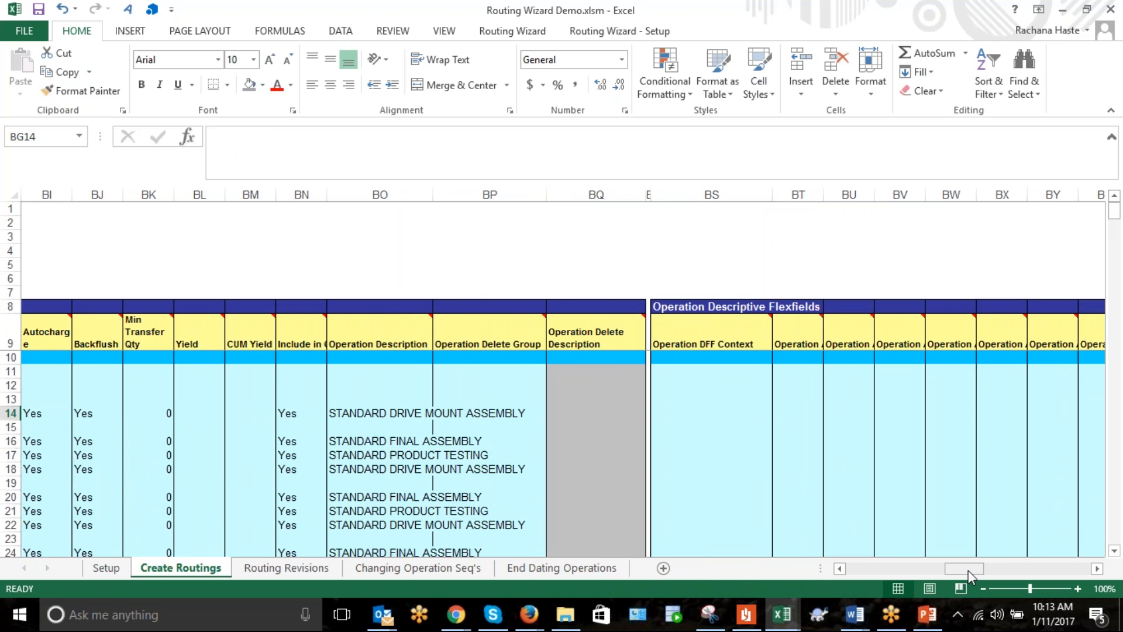
{"action": "left_click_drag", "start_coordinate": [967, 569], "coordinate": [833, 610]}
{"action": "left_click_drag", "start_coordinate": [684, 417], "coordinate": [689, 510]}
{"action": "left_click", "coordinate": [505, 32]}
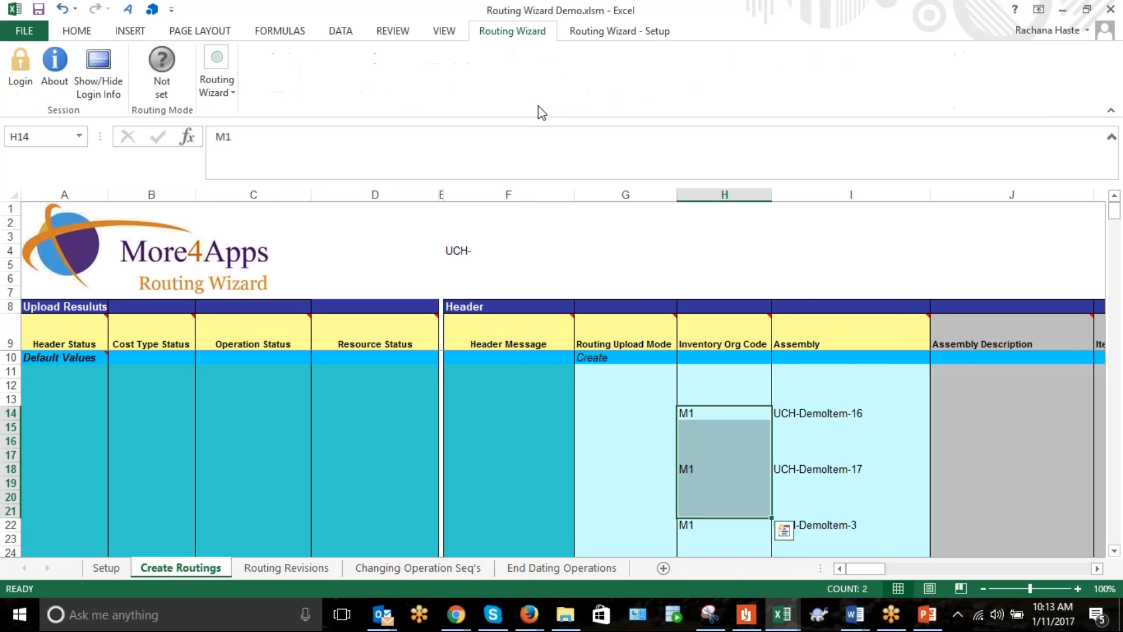
Switch to the Wizard suite capabilities presentation in PowerPoint and read through the Bill of Materials Wizard capabilities on slide 3.
{"action": "left_click", "coordinate": [926, 616]}
{"action": "left_click", "coordinate": [107, 287]}
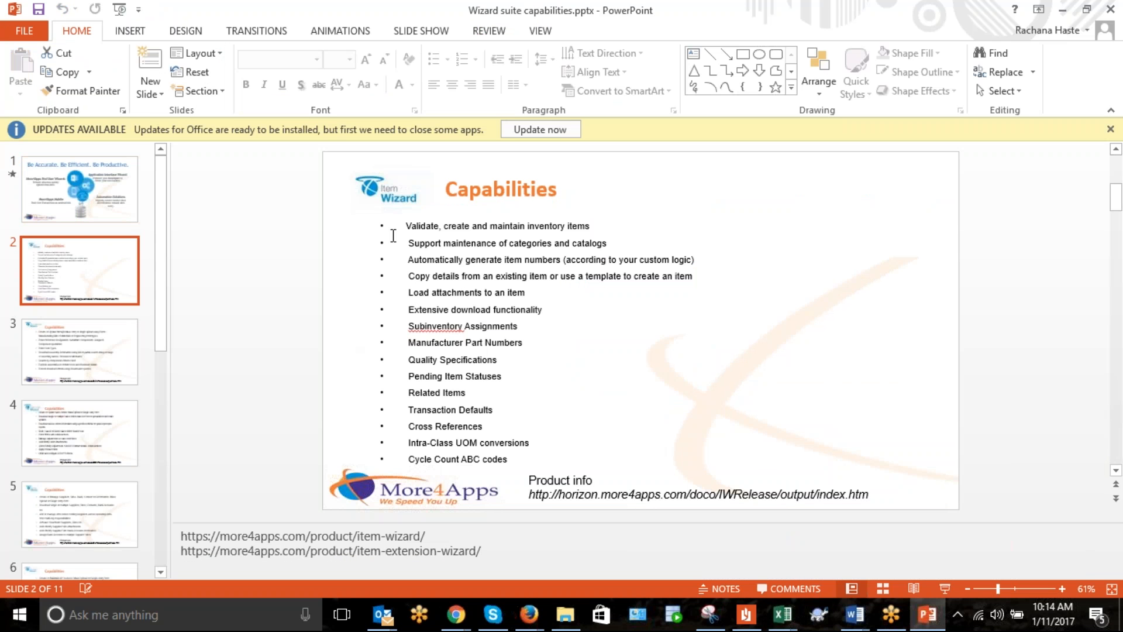
{"action": "left_click", "coordinate": [73, 348]}
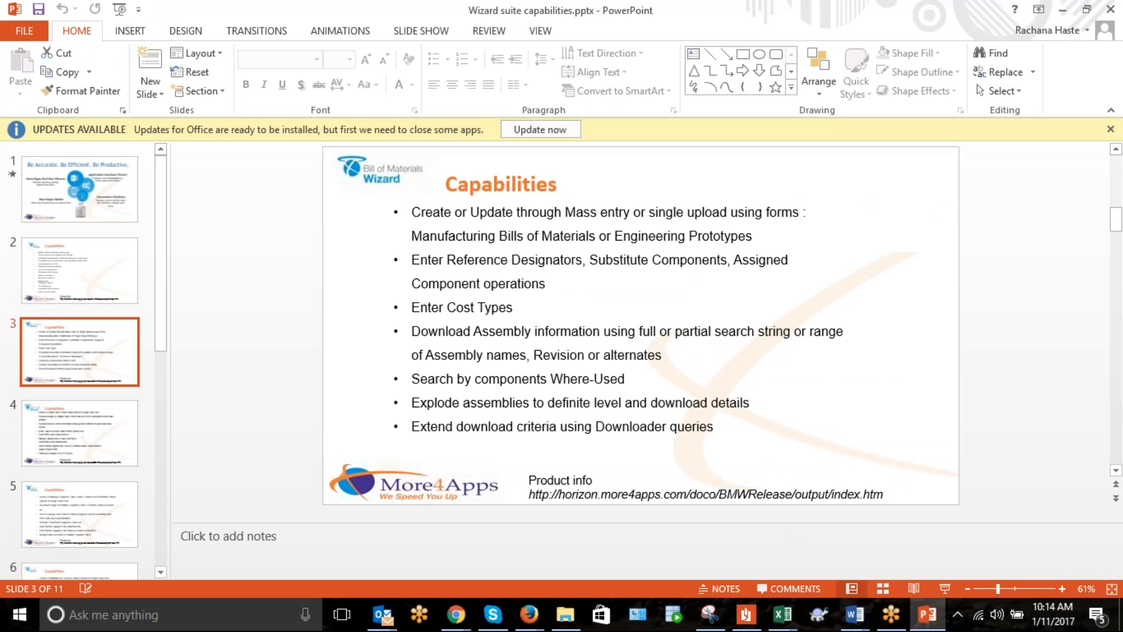
{"action": "left_click_drag", "start_coordinate": [412, 212], "coordinate": [734, 227]}
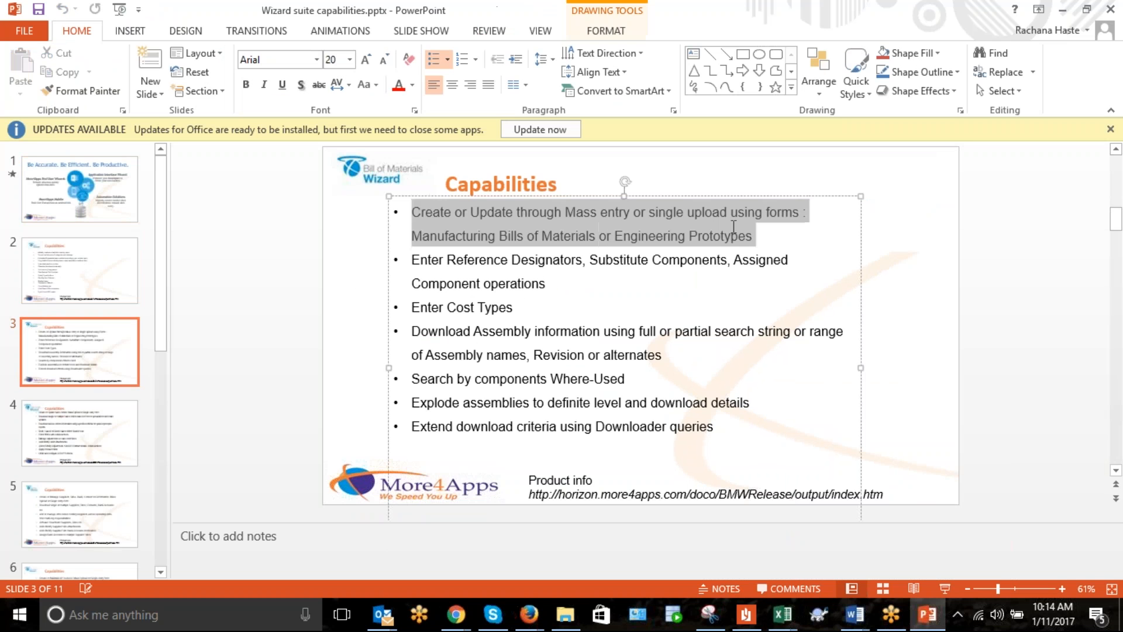
{"action": "left_click", "coordinate": [679, 279]}
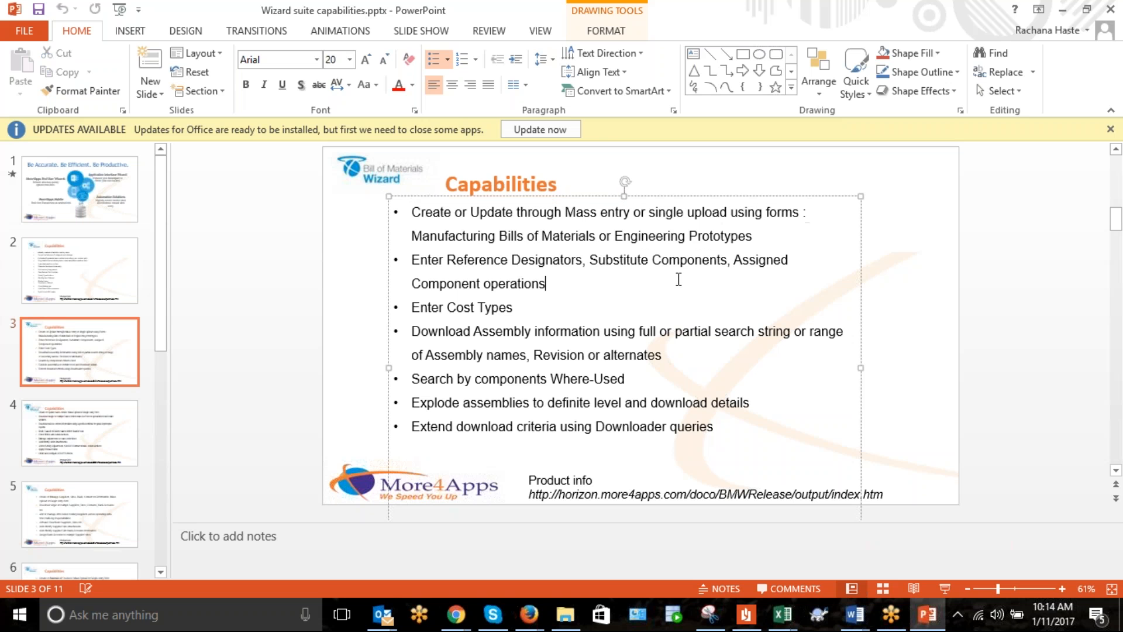
{"action": "left_click", "coordinate": [456, 307]}
{"action": "left_click_drag", "start_coordinate": [524, 331], "coordinate": [654, 375]}
{"action": "left_click", "coordinate": [537, 378]}
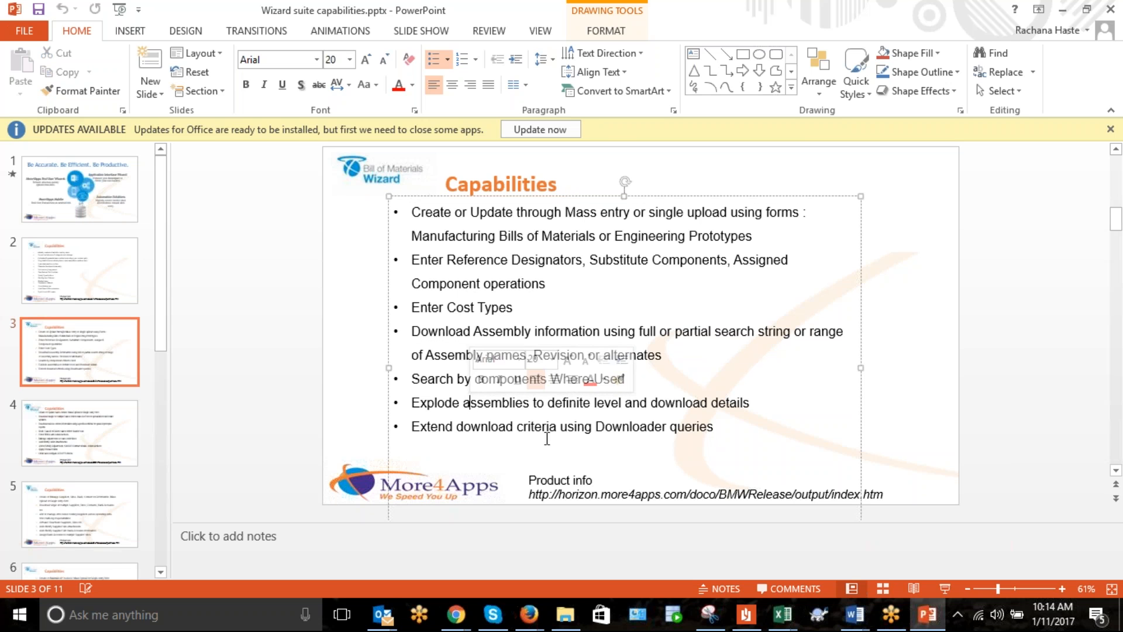
{"action": "left_click", "coordinate": [810, 433]}
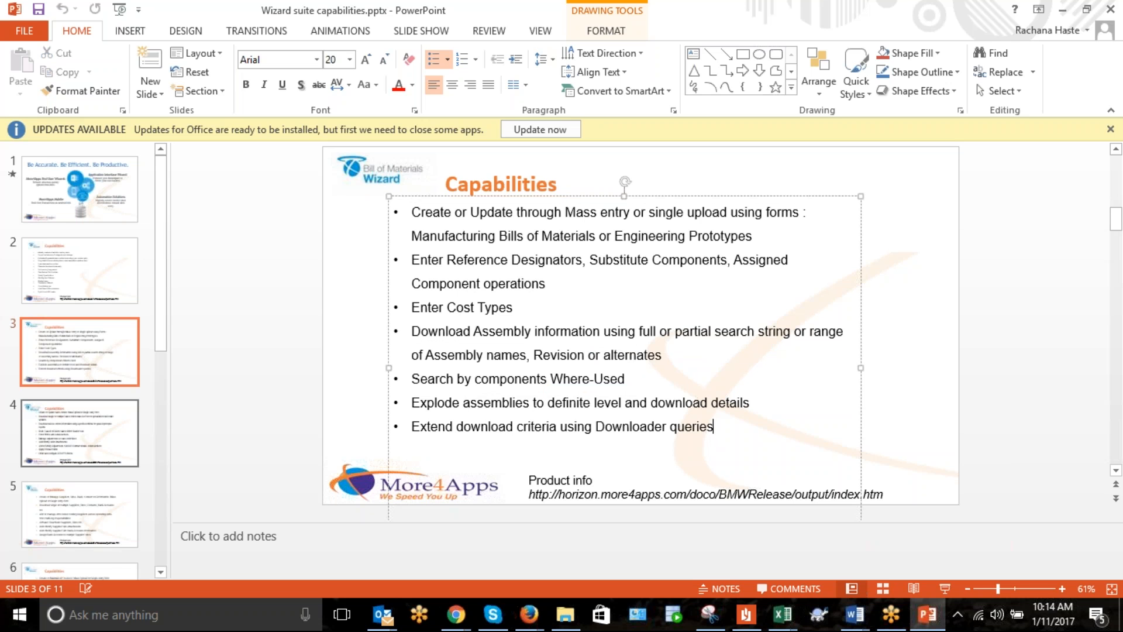
Look through the capabilities slides 4 to 9, from the Supplier and AP Invoice Wizards to the AR Receipt and AR Invoice Wizards.
{"action": "left_click", "coordinate": [73, 430]}
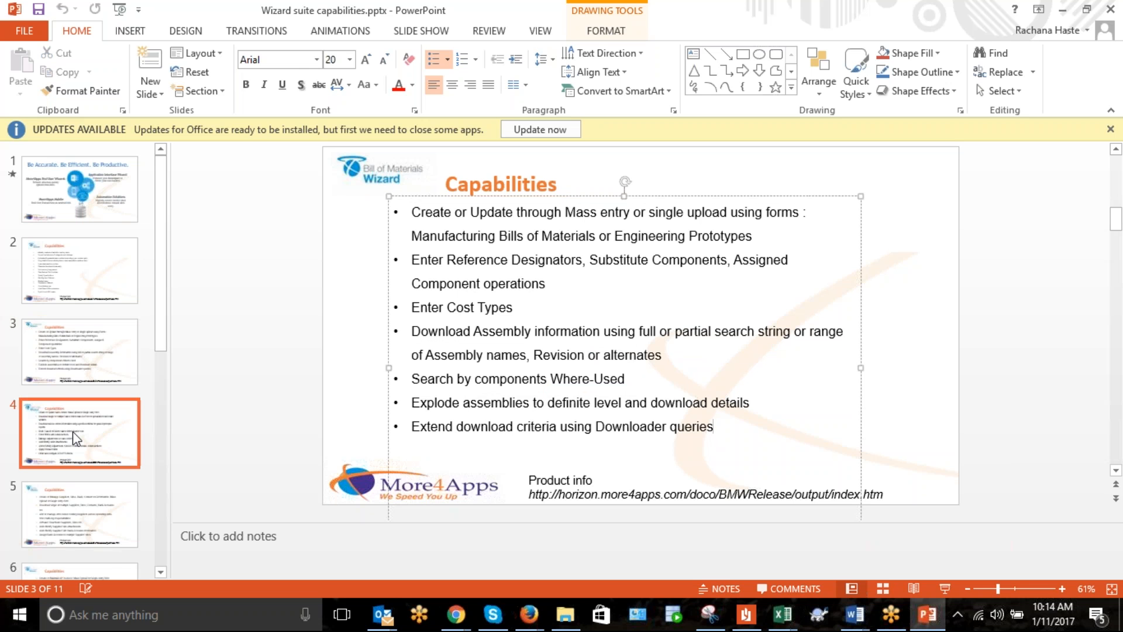
{"action": "left_click", "coordinate": [90, 492]}
{"action": "scroll", "coordinate": [99, 412], "scroll_direction": "down", "scroll_amount": 4}
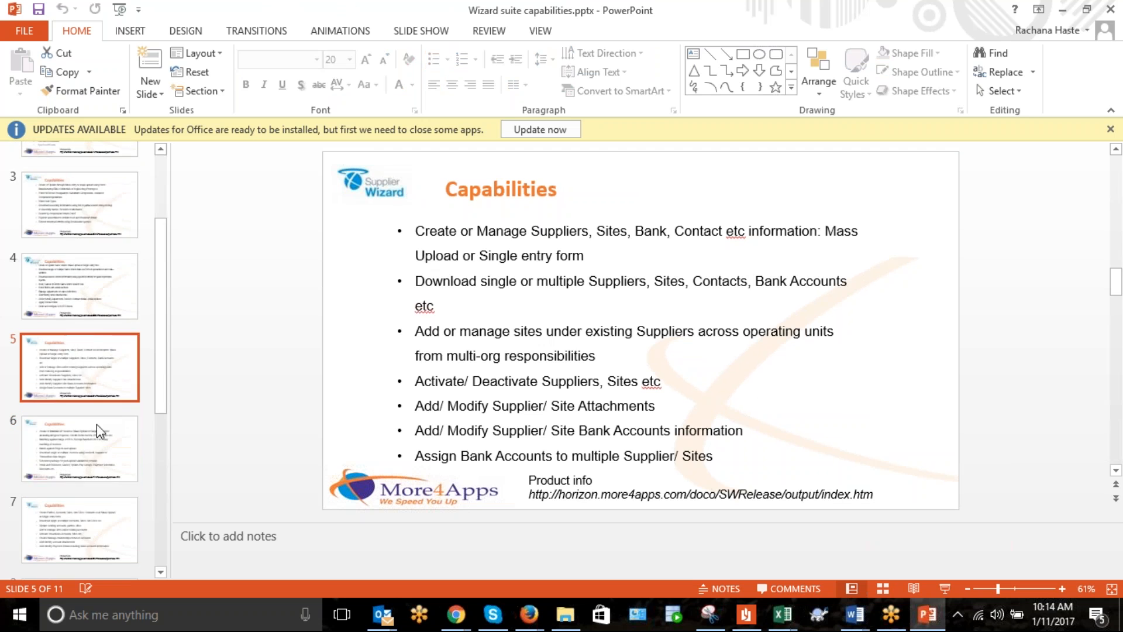
{"action": "left_click", "coordinate": [97, 424]}
{"action": "scroll", "coordinate": [97, 455], "scroll_direction": "down", "scroll_amount": 1}
{"action": "scroll", "coordinate": [91, 450], "scroll_direction": "down", "scroll_amount": 1}
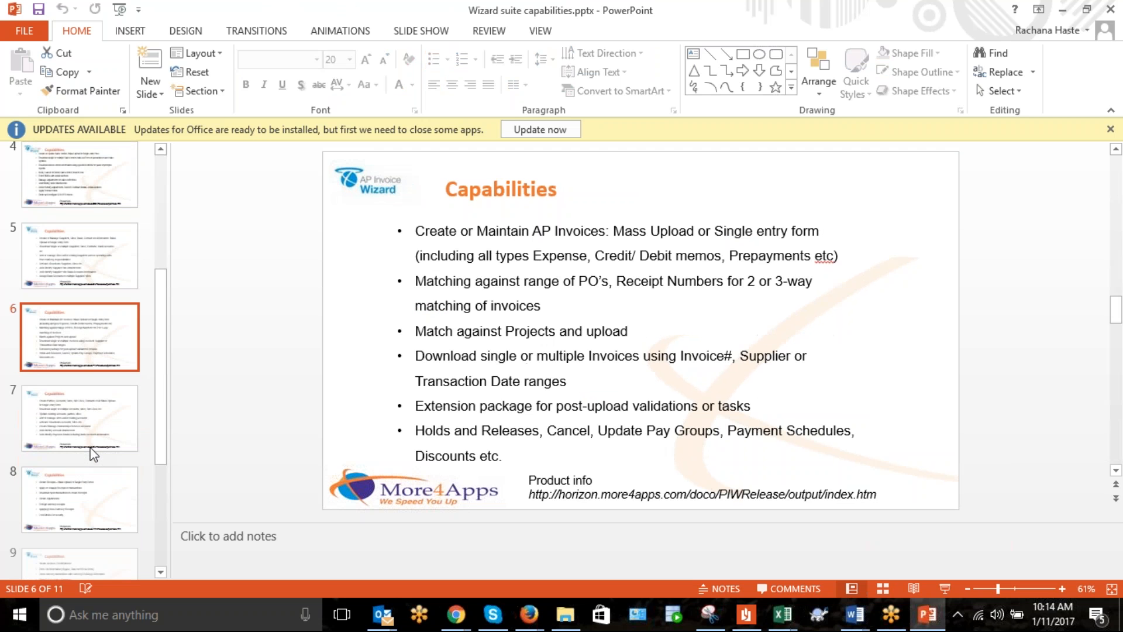
{"action": "left_click", "coordinate": [89, 417]}
{"action": "scroll", "coordinate": [84, 404], "scroll_direction": "down", "scroll_amount": 2}
{"action": "left_click", "coordinate": [83, 383]}
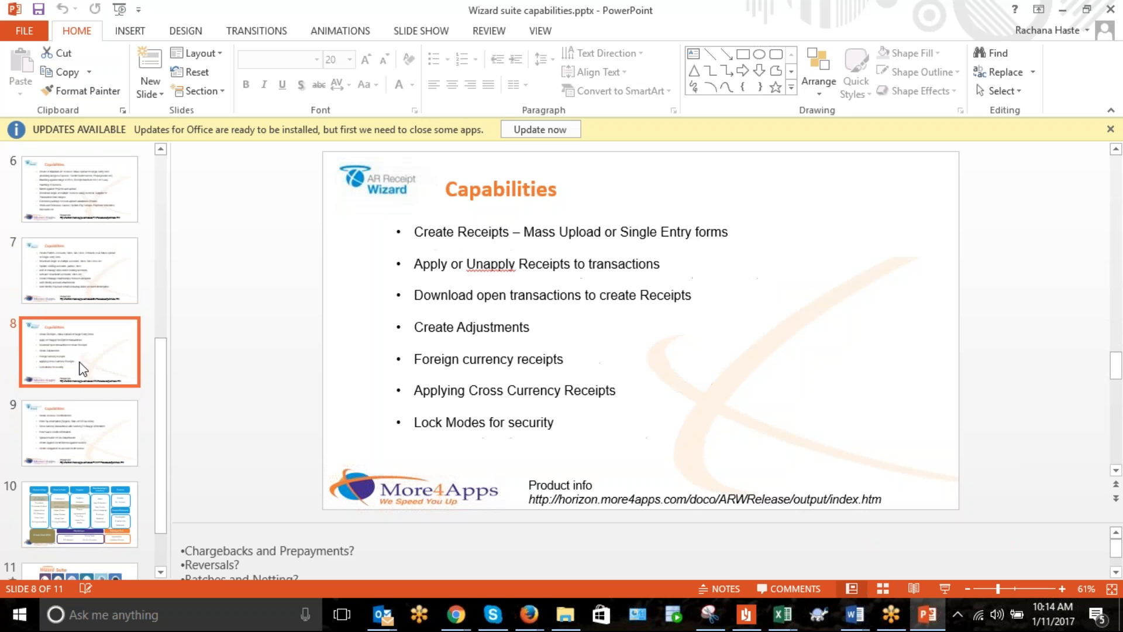
{"action": "left_click", "coordinate": [95, 419]}
{"action": "scroll", "coordinate": [97, 420], "scroll_direction": "down", "scroll_amount": 2}
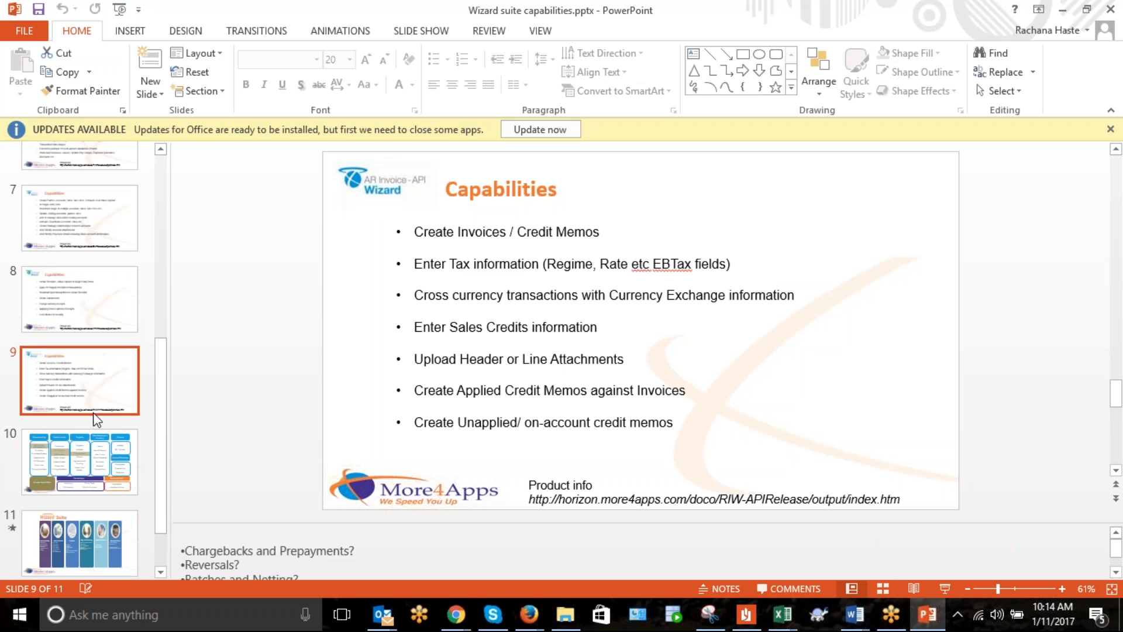
{"action": "scroll", "coordinate": [97, 412], "scroll_direction": "up", "scroll_amount": 5}
{"action": "scroll", "coordinate": [97, 408], "scroll_direction": "up", "scroll_amount": 1}
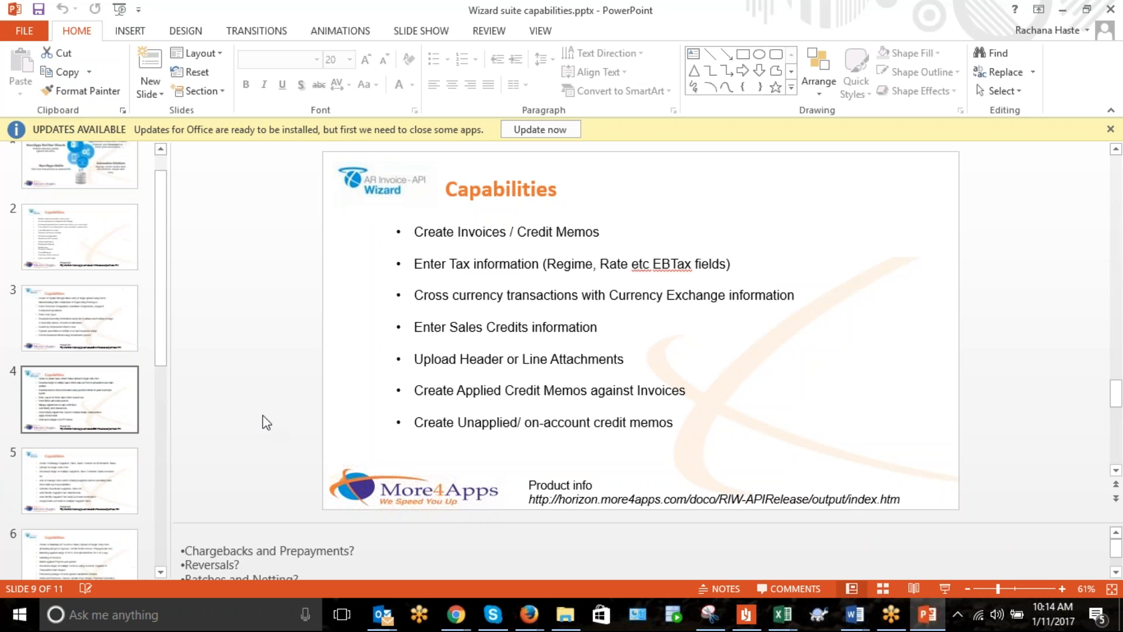
Switch to the Firefox window with the Oracle Applications Home Page and open a new blank tab.
{"action": "mouse_move", "coordinate": [527, 627]}
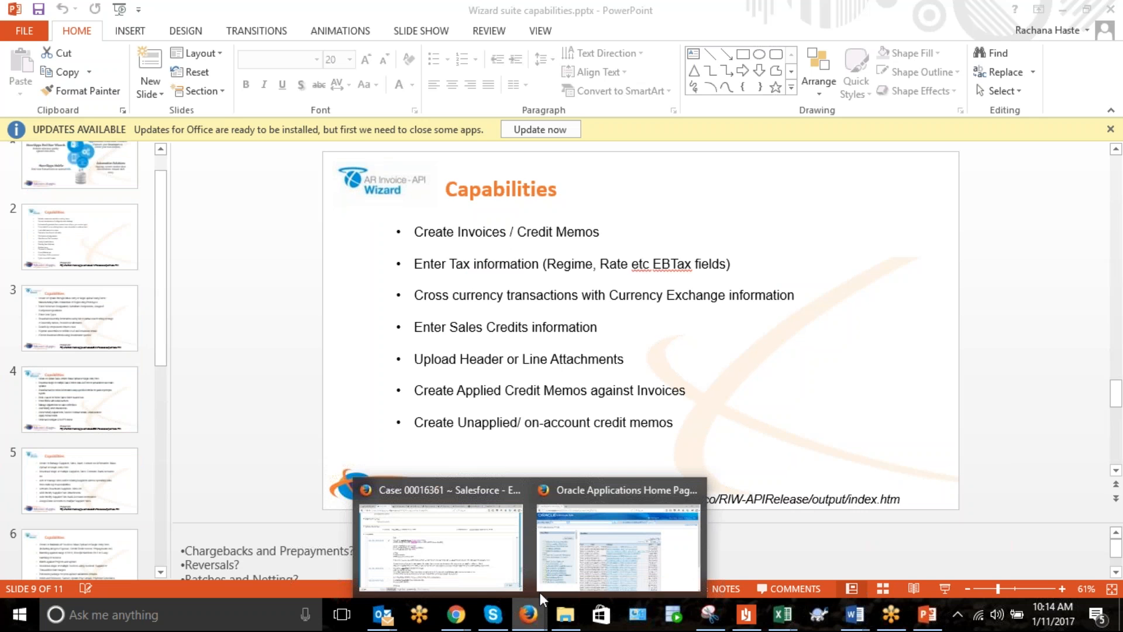
{"action": "left_click", "coordinate": [579, 552]}
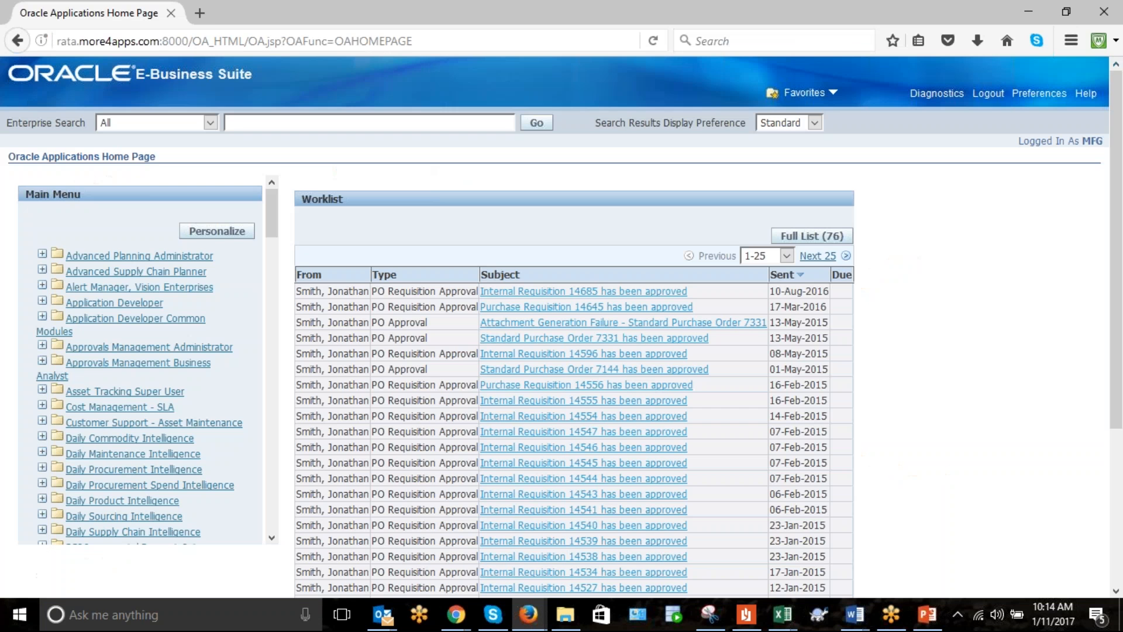
{"action": "left_click", "coordinate": [198, 13]}
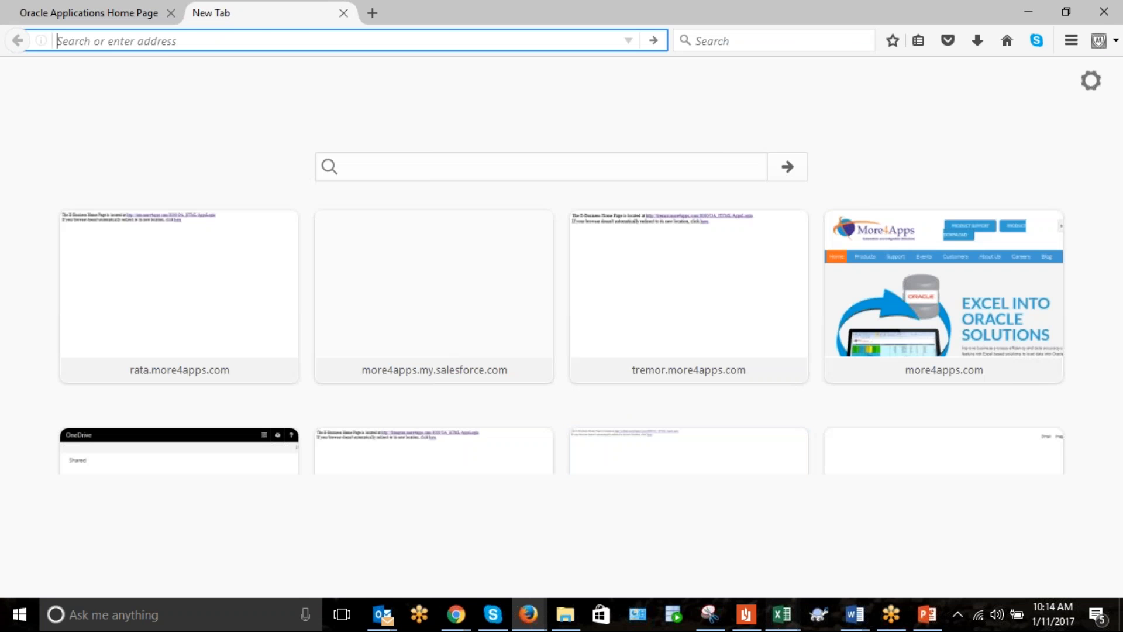
Return to the Routing Wizard workbook in Excel and examine the Setup sheet's licence key instructions and Helpful links section.
{"action": "mouse_move", "coordinate": [782, 614]}
{"action": "left_click", "coordinate": [749, 541]}
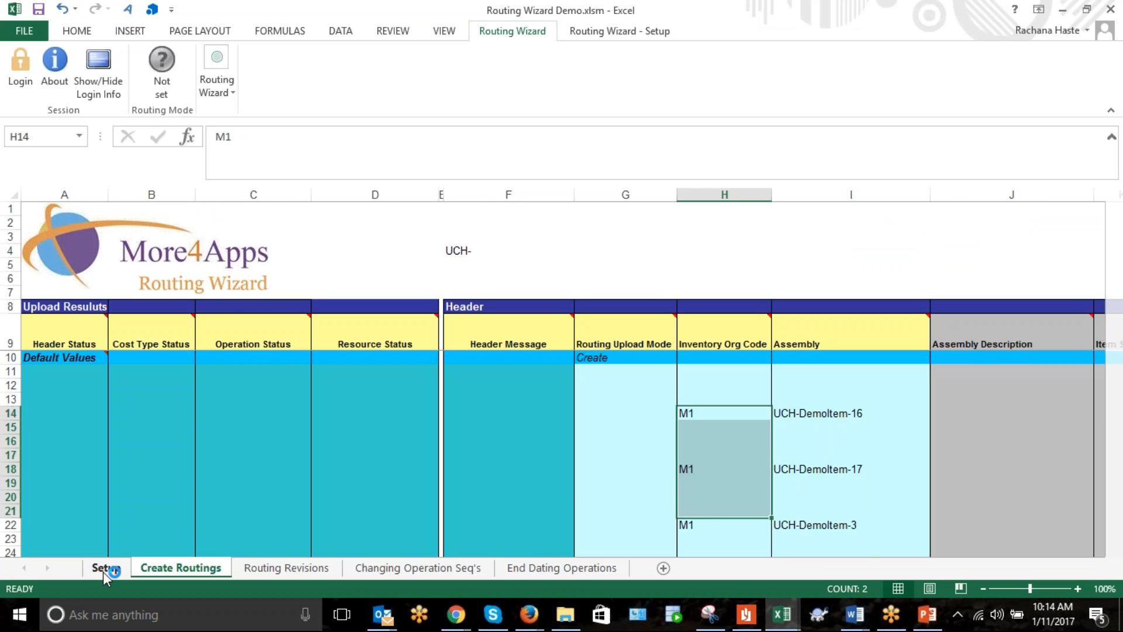
{"action": "left_click", "coordinate": [103, 571]}
{"action": "scroll", "coordinate": [445, 374], "scroll_direction": "down", "scroll_amount": 6}
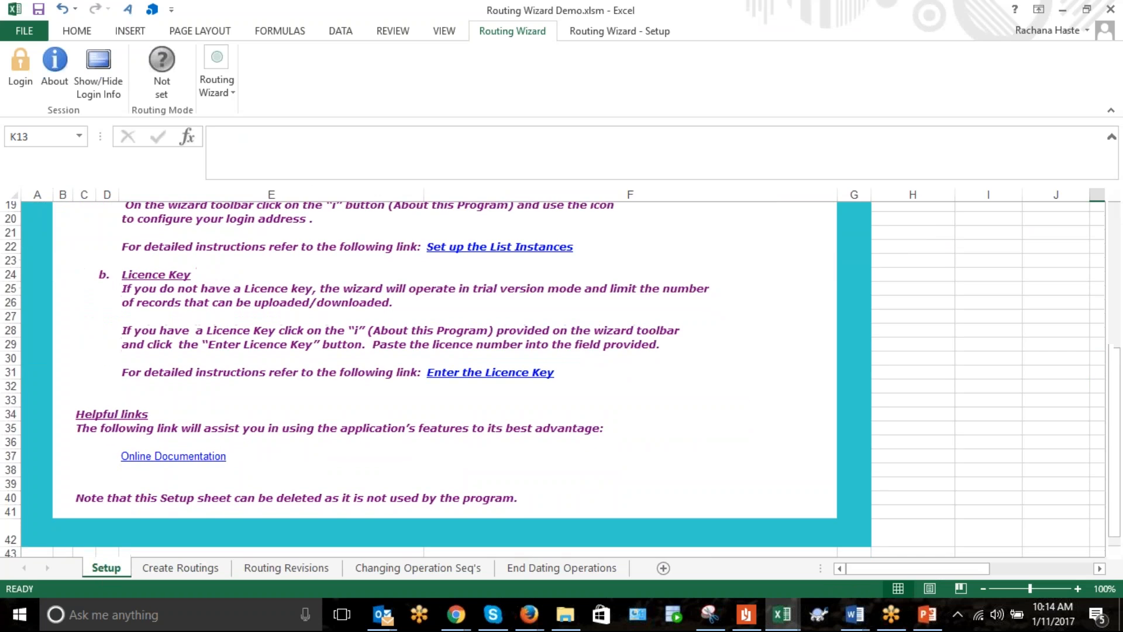
{"action": "scroll", "coordinate": [153, 379], "scroll_direction": "down", "scroll_amount": 2}
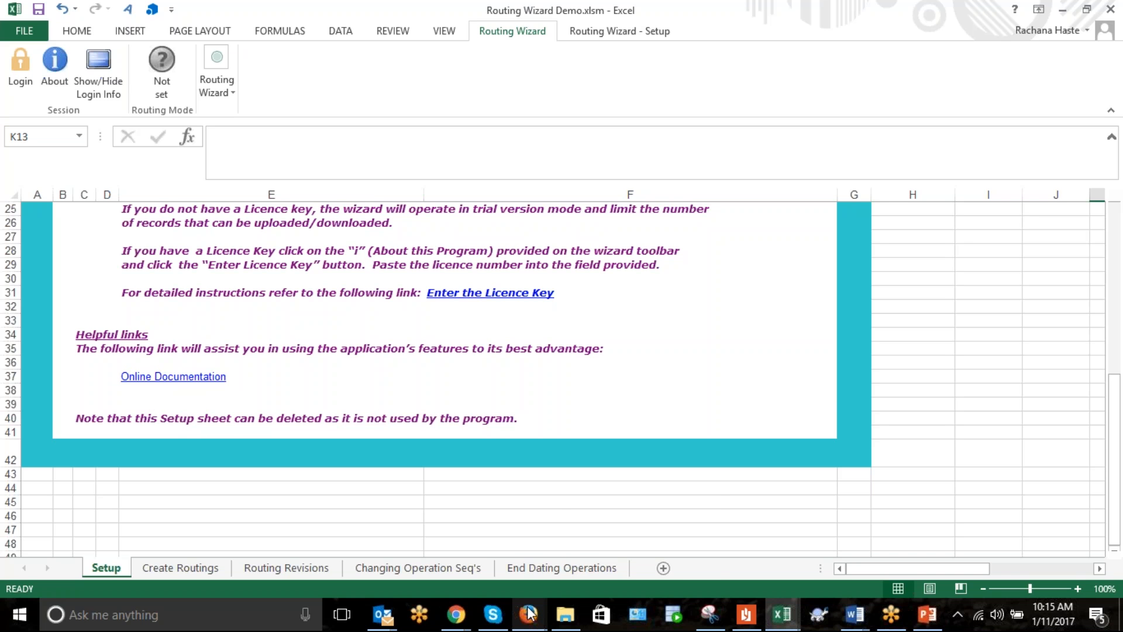
Switch to the PO Wizard online documentation in Firefox and look over the Blanket Purchase Agreement page and its contents list.
{"action": "mouse_move", "coordinate": [529, 613]}
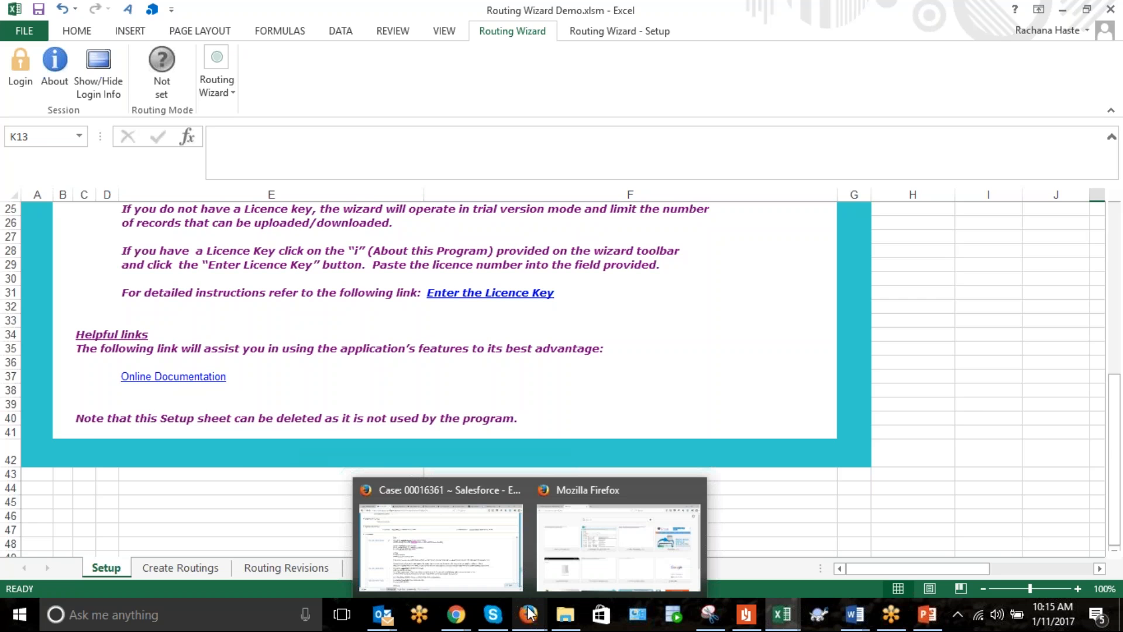
{"action": "left_click", "coordinate": [498, 554]}
{"action": "left_click", "coordinate": [295, 14]}
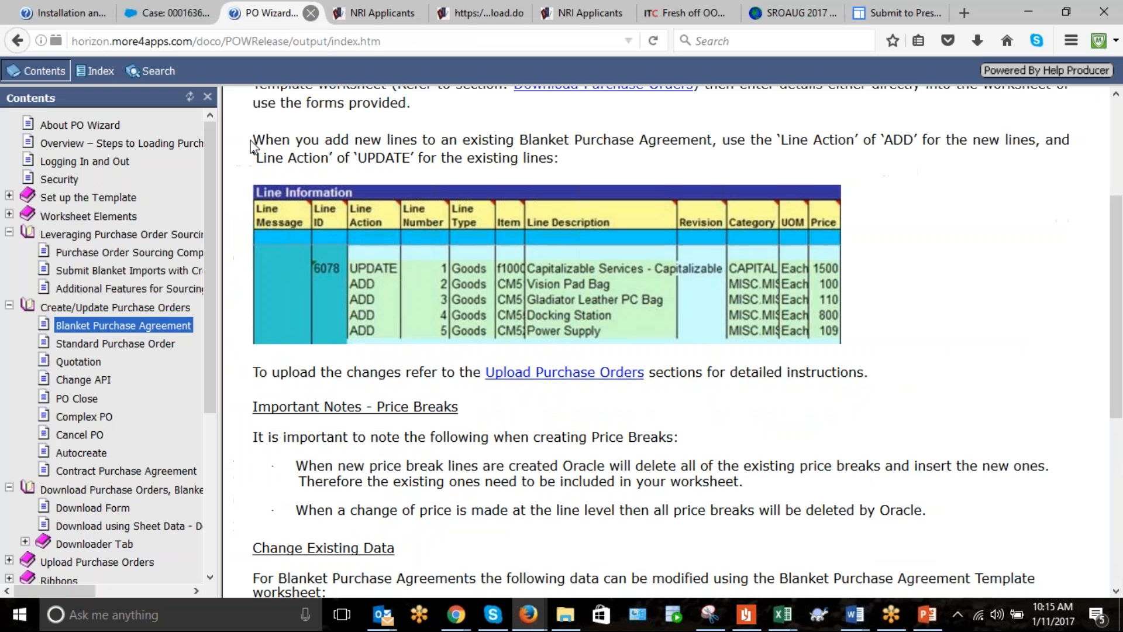
{"action": "scroll", "coordinate": [182, 360], "scroll_direction": "down", "scroll_amount": 3}
{"action": "scroll", "coordinate": [182, 362], "scroll_direction": "up", "scroll_amount": 3}
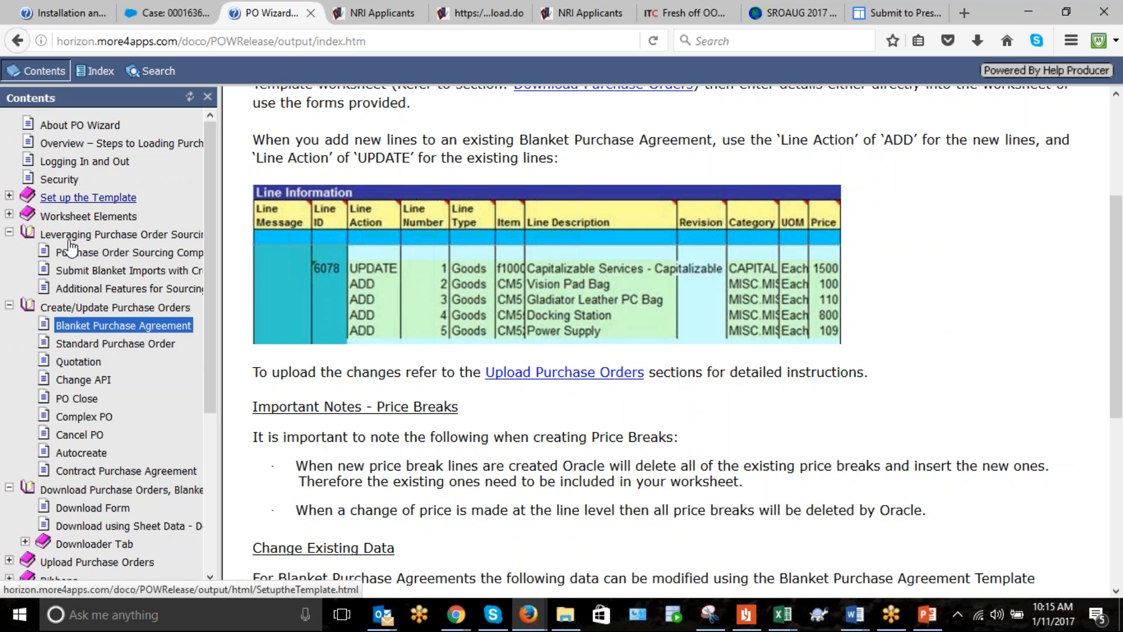
Read the About PO Wizard page and the Overview page listing the steps to loading purchase orders.
{"action": "left_click", "coordinate": [77, 127]}
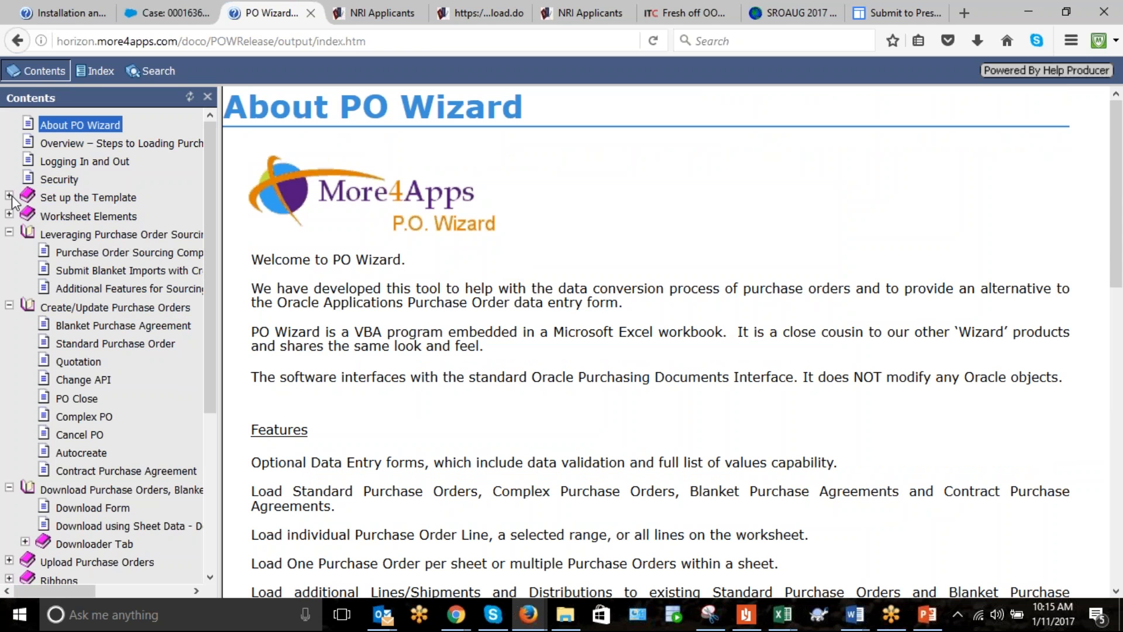
{"action": "left_click", "coordinate": [78, 146]}
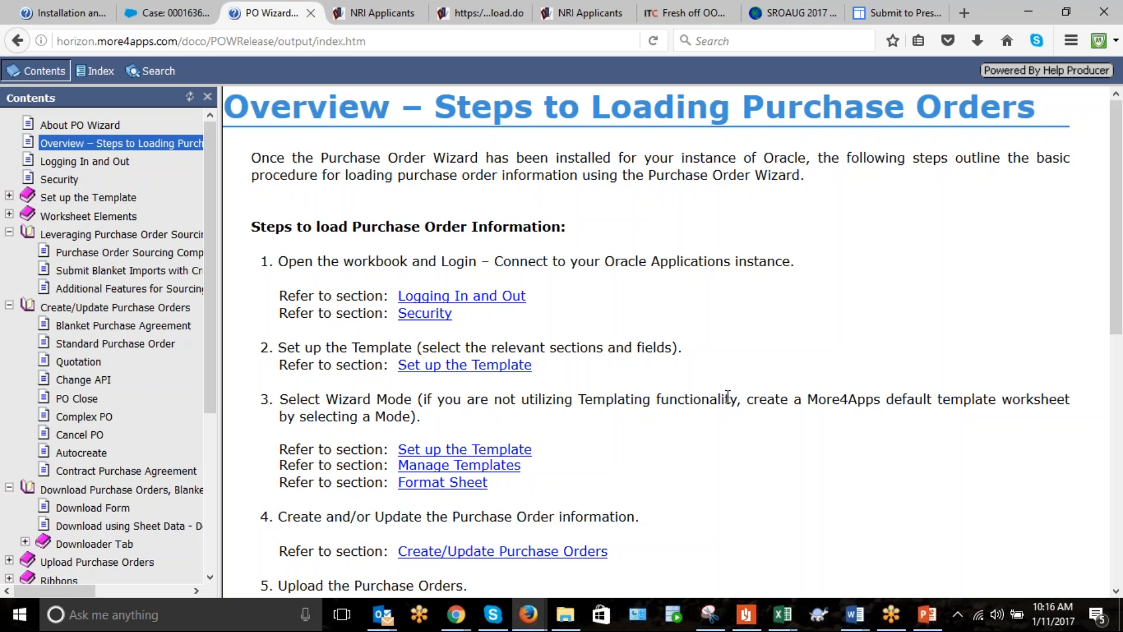
{"action": "scroll", "coordinate": [727, 398], "scroll_direction": "down", "scroll_amount": 4}
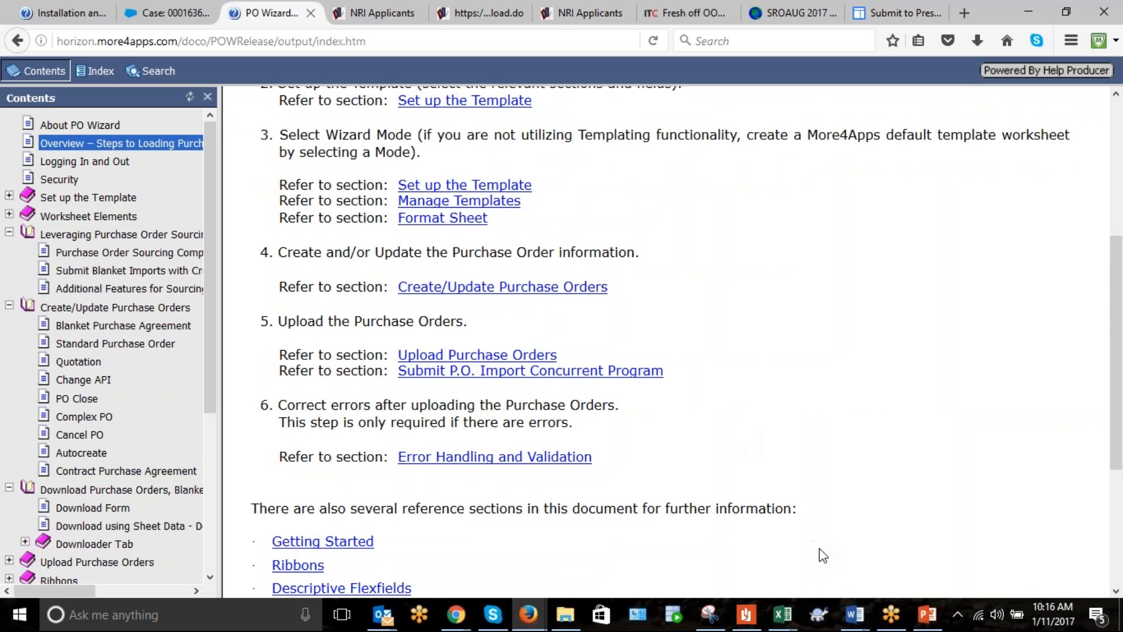
Minimize Firefox and review the Setup sheet's installation, login, licence key and Online Documentation sections in Excel.
{"action": "left_click", "coordinate": [900, 624]}
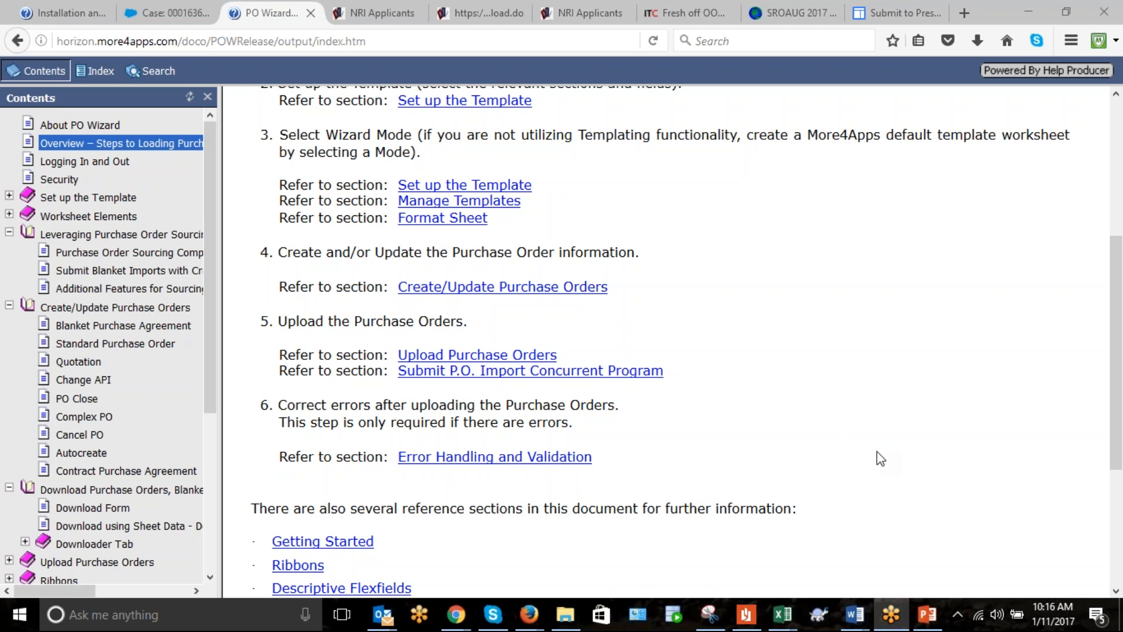
{"action": "left_click", "coordinate": [1038, 9]}
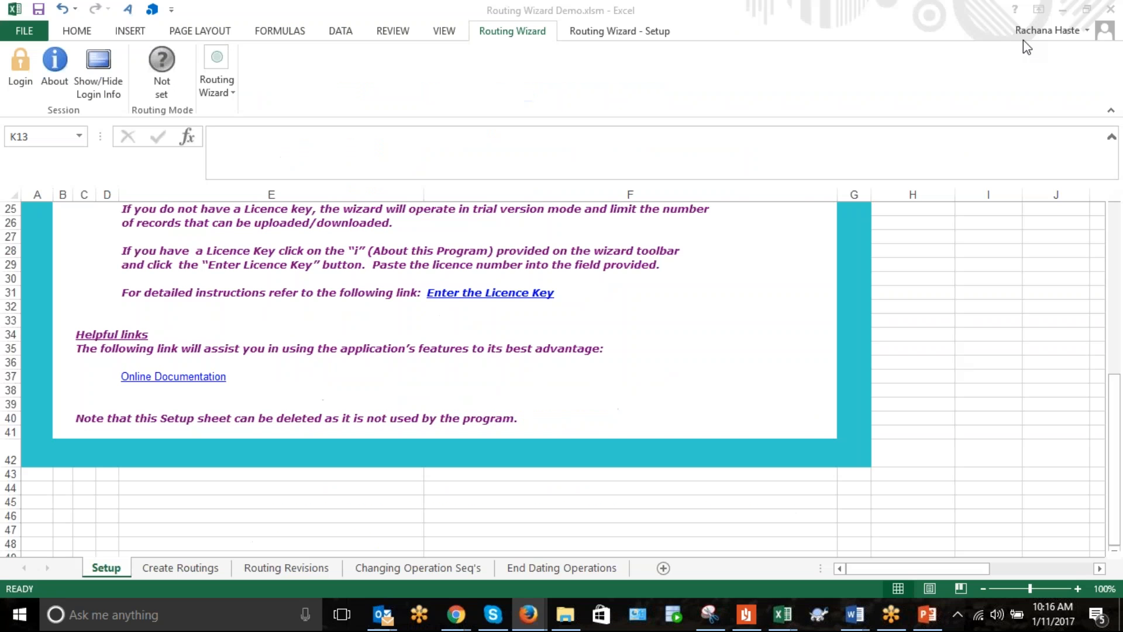
{"action": "scroll", "coordinate": [717, 363], "scroll_direction": "up", "scroll_amount": 8}
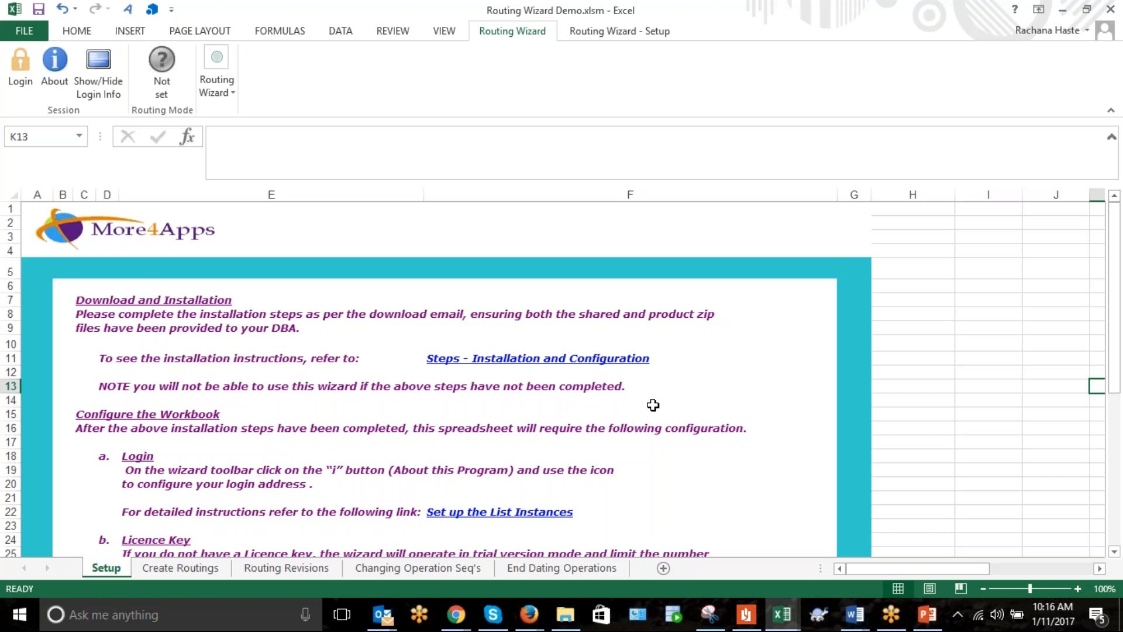
{"action": "scroll", "coordinate": [677, 410], "scroll_direction": "down", "scroll_amount": 5}
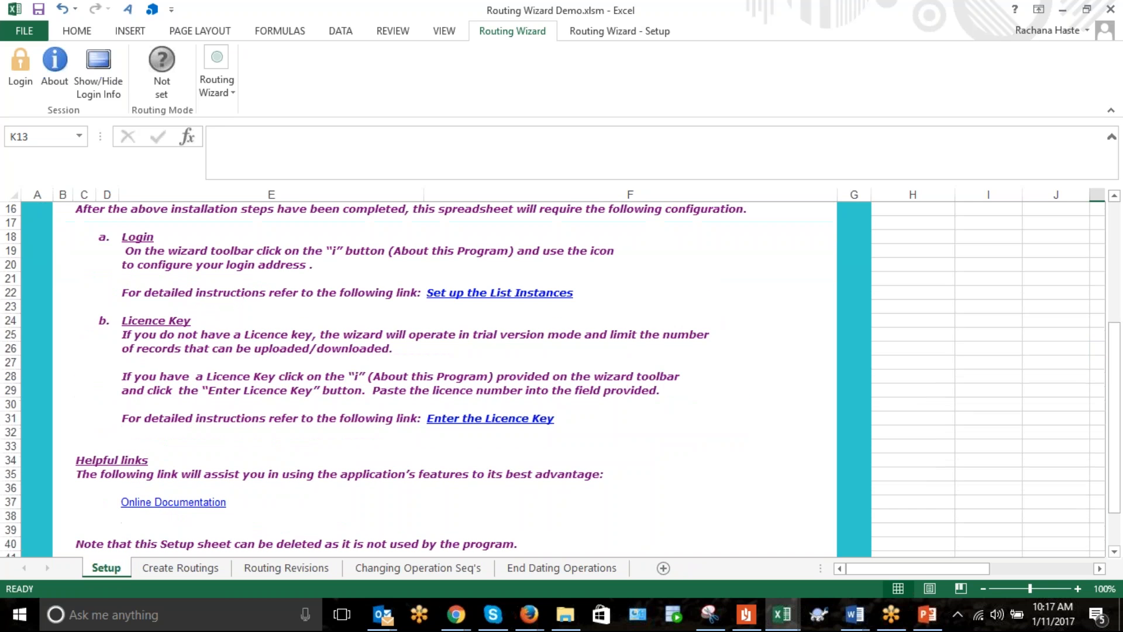